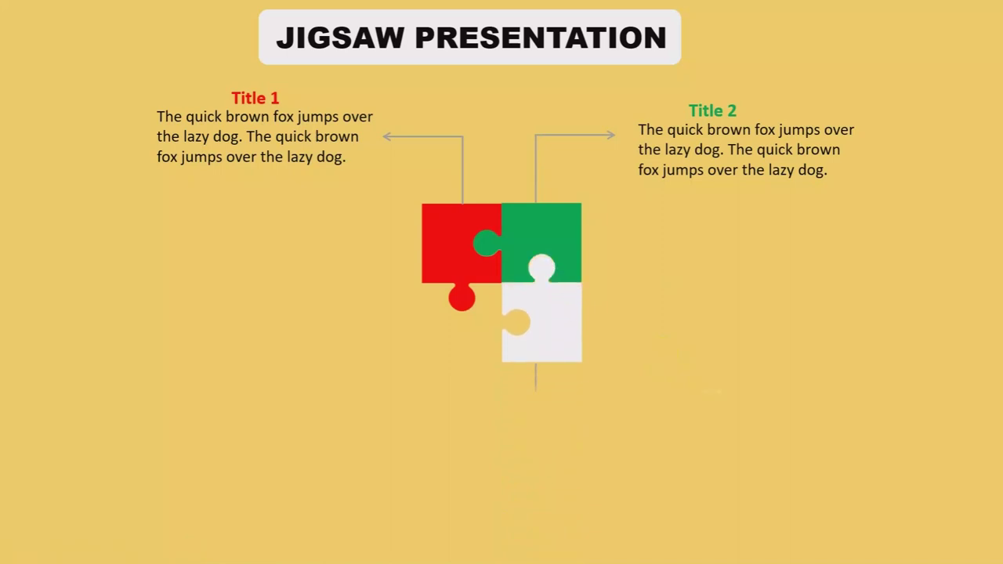
- Advance the slide show so the purple puzzle piece flies in
left_click(463, 467)
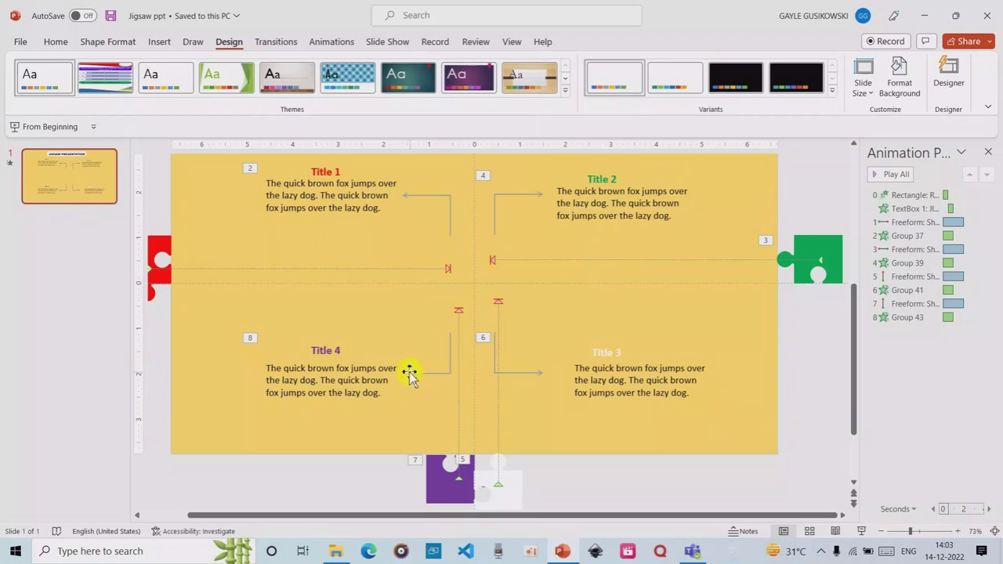
- Scroll the slide thumbnails up to bring slide 1 into view
scroll(409, 372, "up", 2)
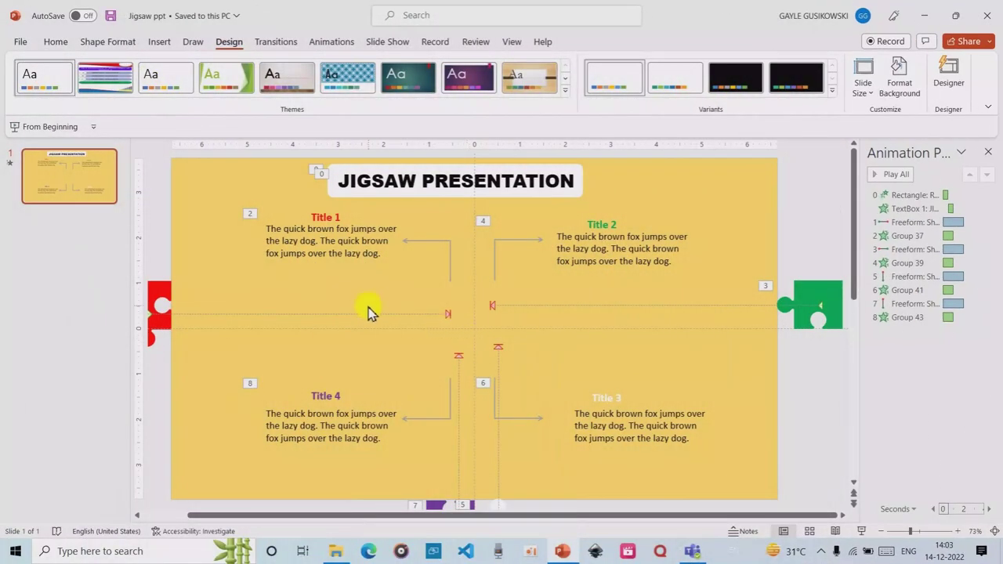
- Add a new slide after the jigsaw slide and delete its title and text placeholders
right_click(78, 163)
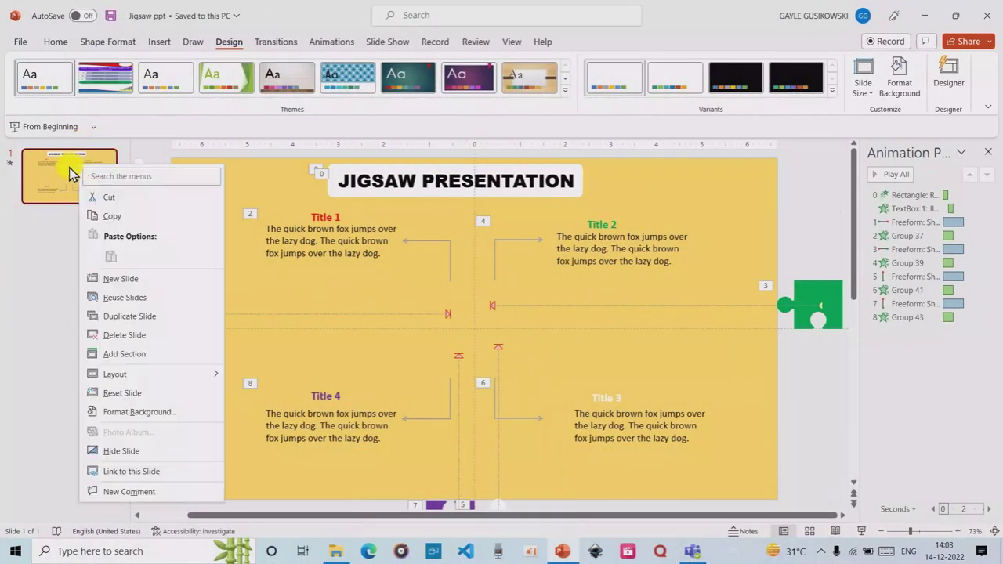
left_click(126, 279)
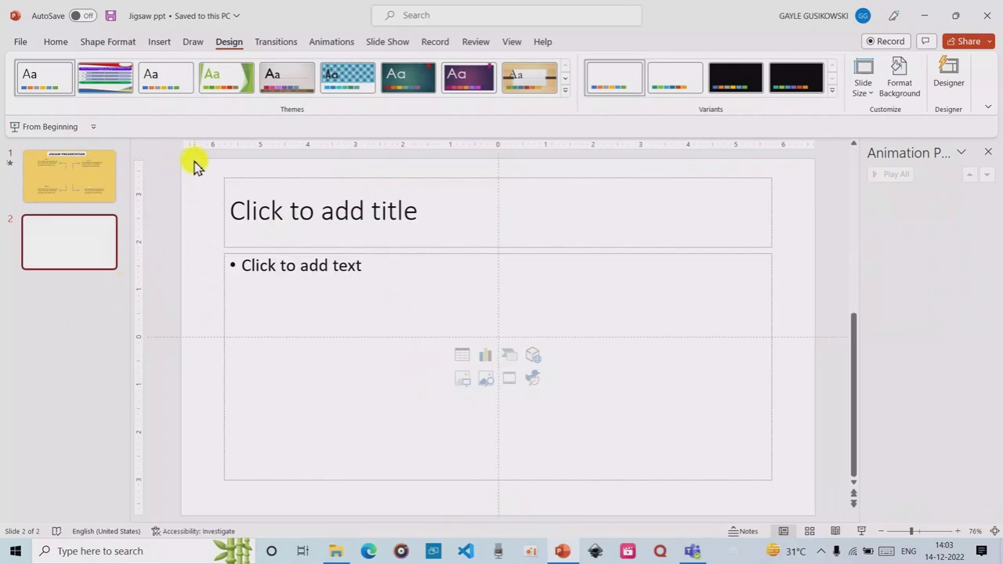
mouse_move(194, 159)
left_mouse_down()
mouse_move(554, 324)
mouse_move(799, 511)
left_mouse_up()
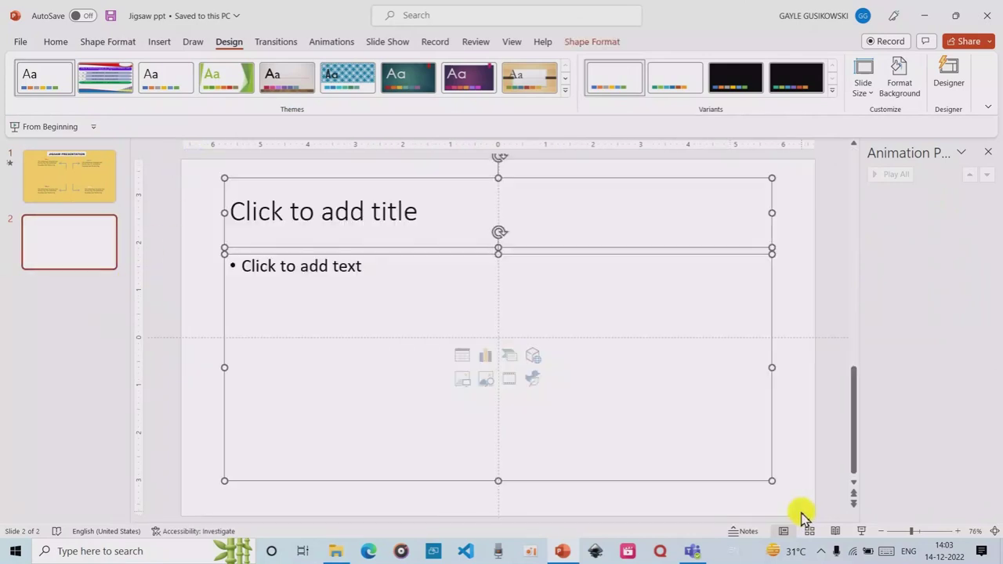
key("Delete")
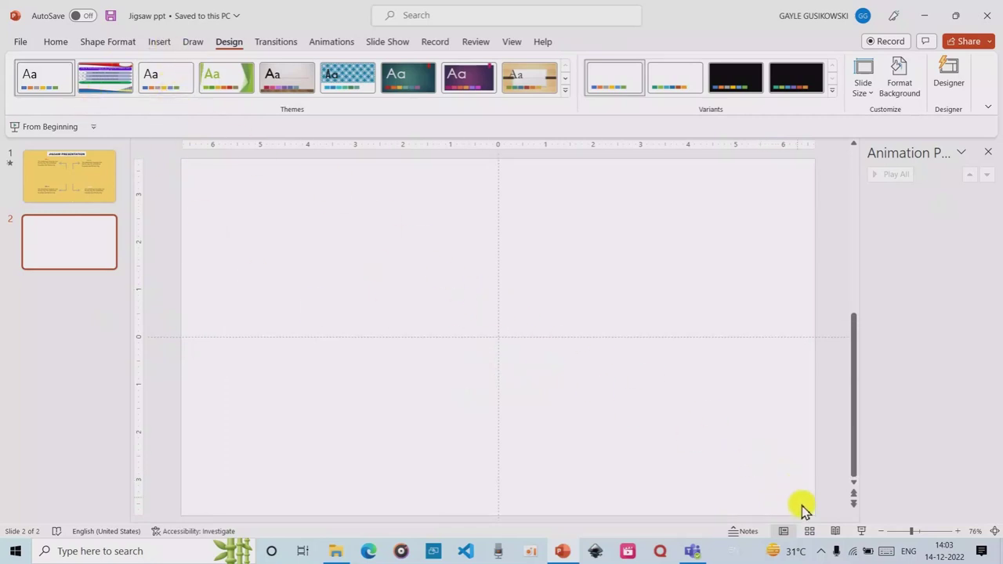
- Insert the four-piece jigsaw illustration found by searching 'JIGSAW' in stock Illustrations
left_click(155, 43)
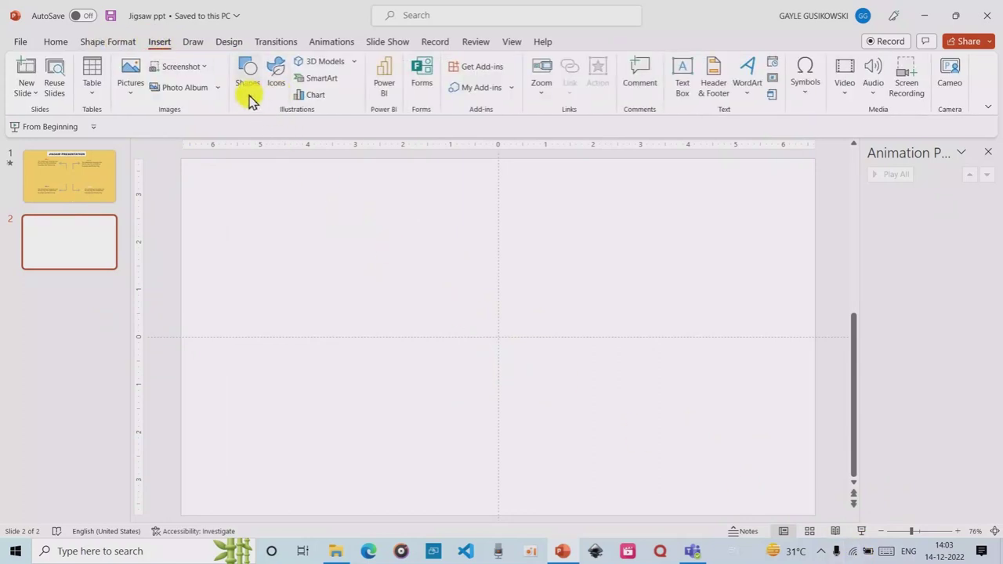
left_click(272, 65)
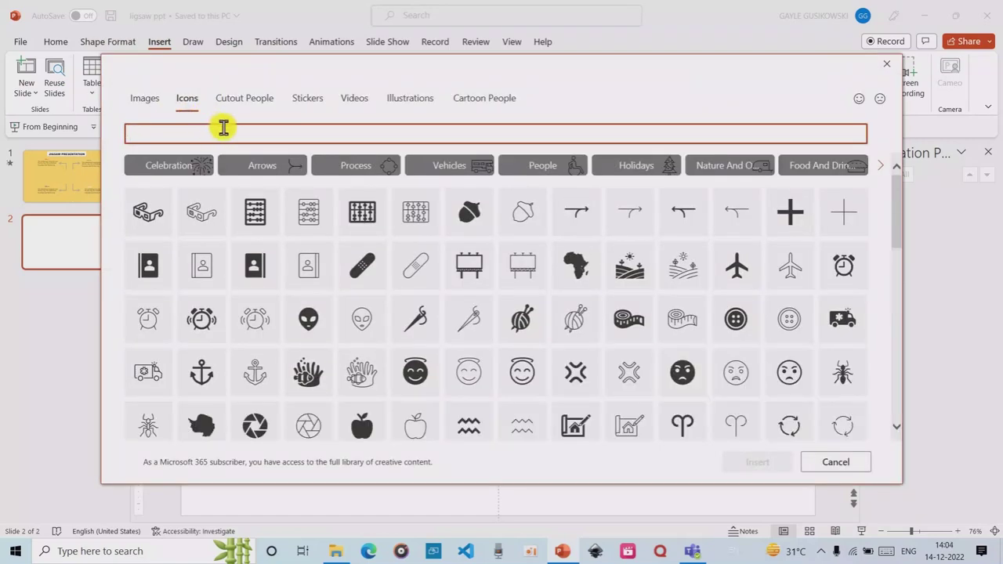
left_click(409, 97)
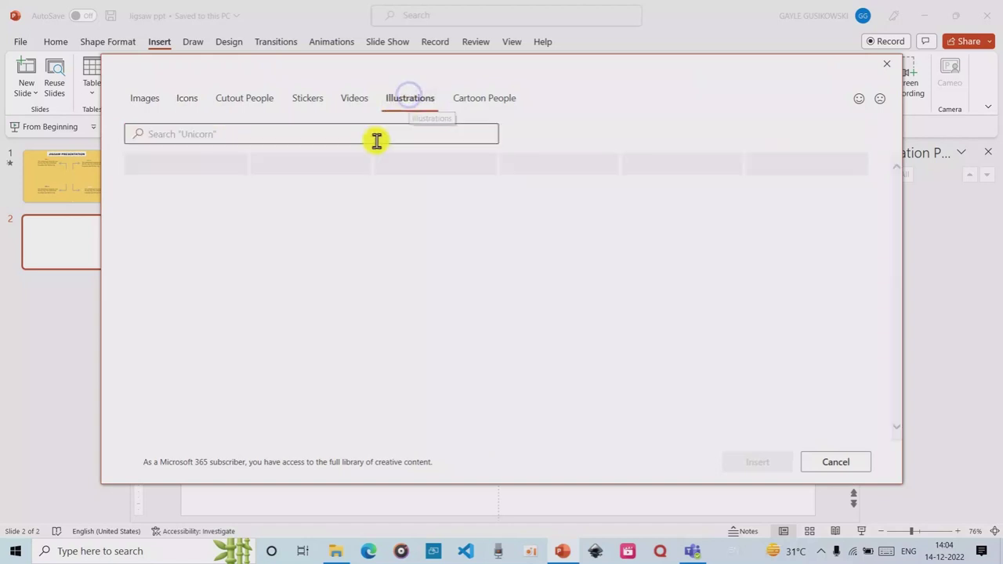
left_click(234, 134)
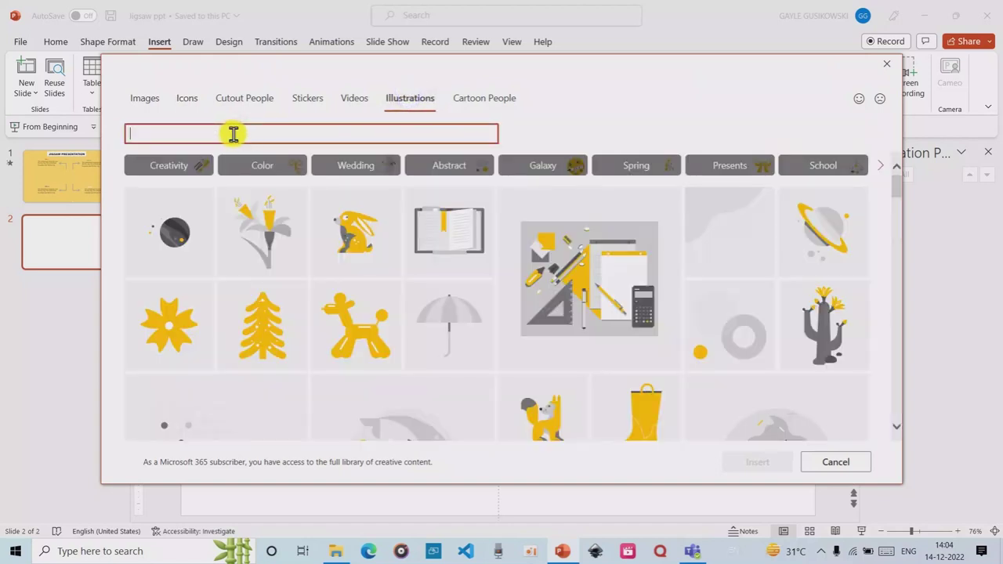
type("JIGSAW")
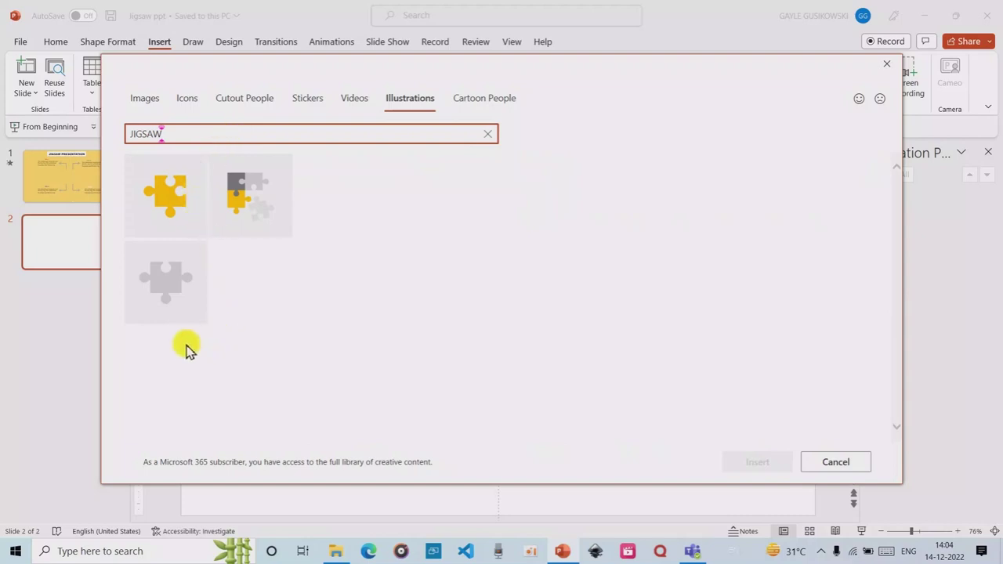
left_click(281, 164)
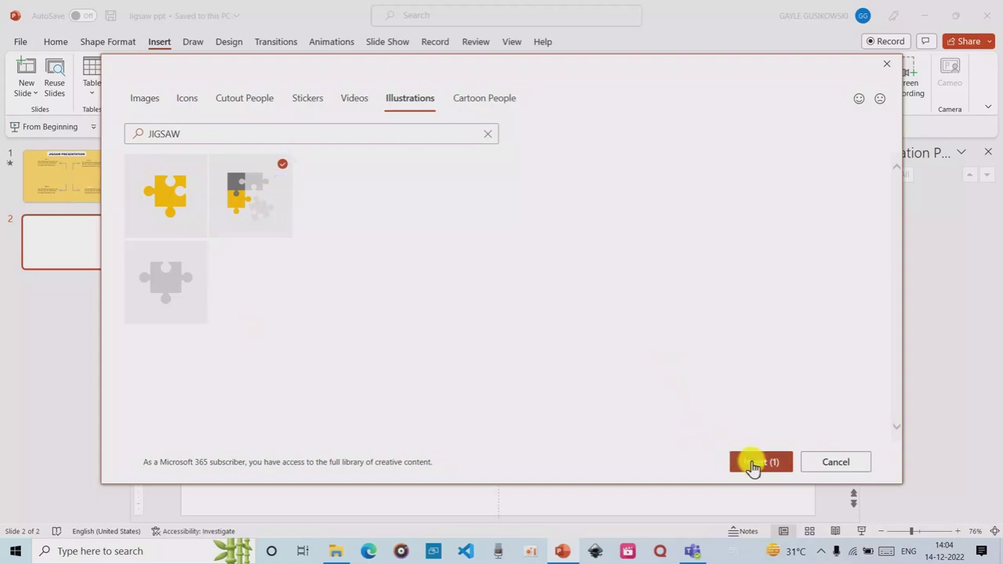
left_click(752, 463)
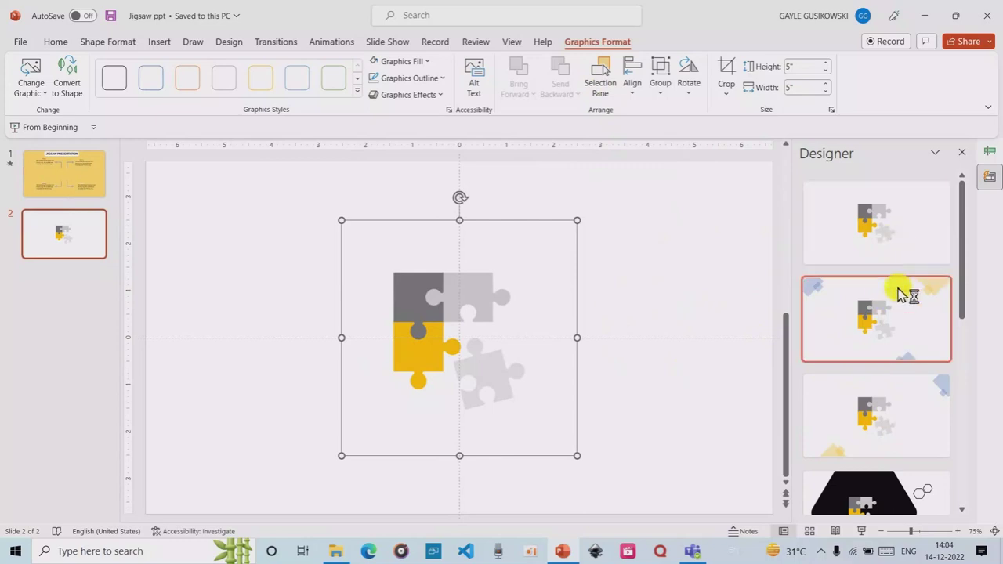
- Apply the blue-and-yellow Designer idea and convert the jigsaw graphic to shapes
scroll(893, 377, "down", 3)
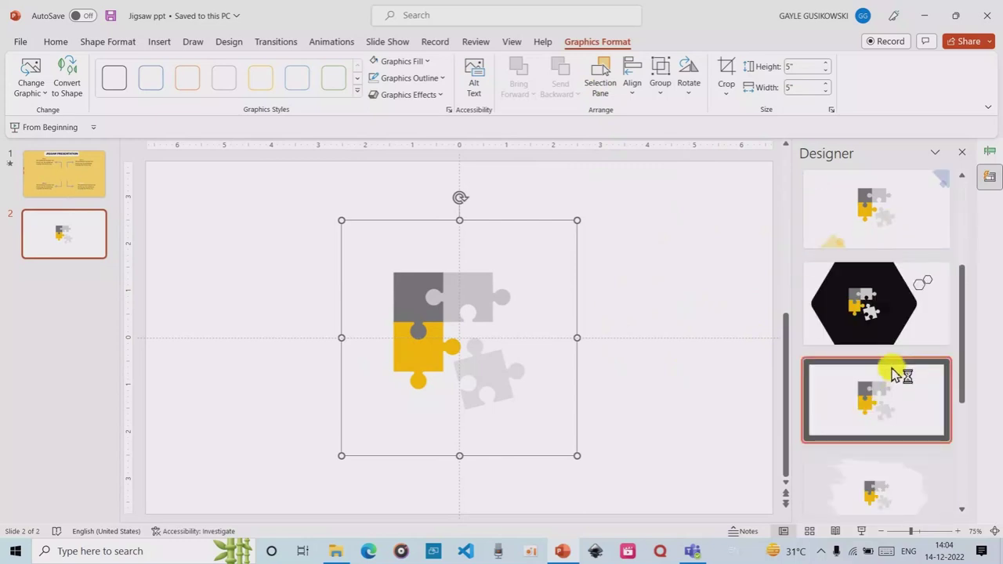
scroll(894, 377, "down", 3)
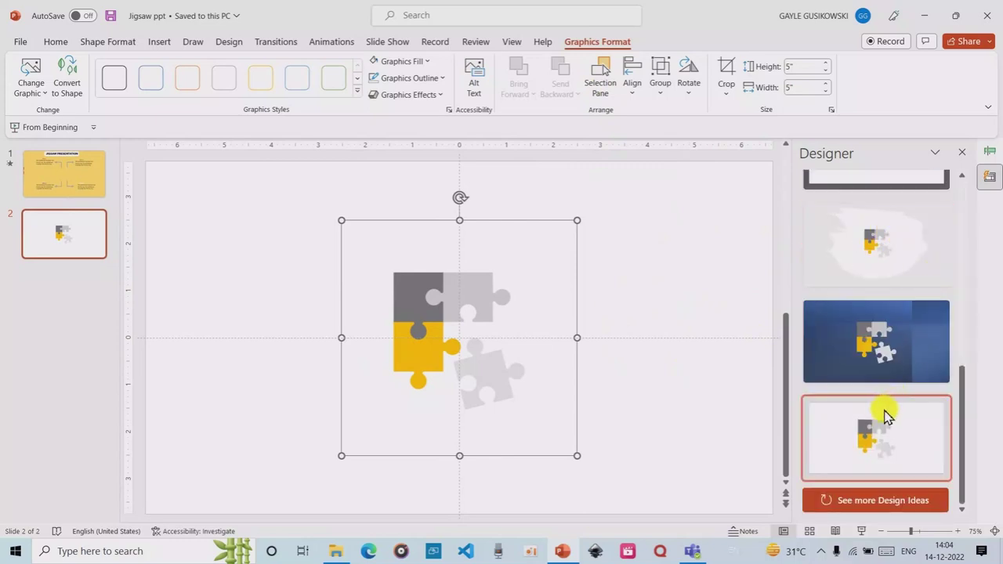
scroll(853, 364, "up", 2)
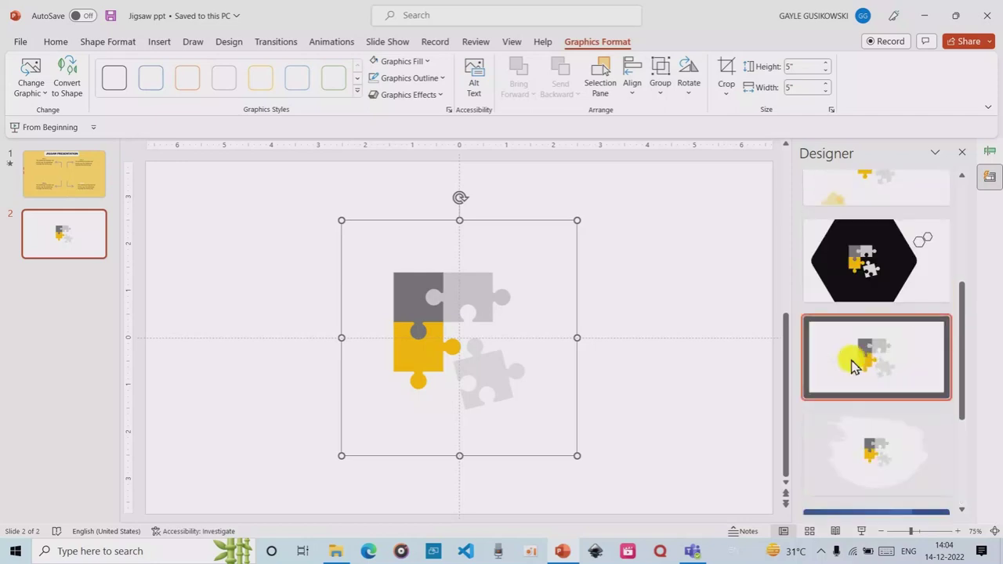
scroll(853, 365, "up", 3)
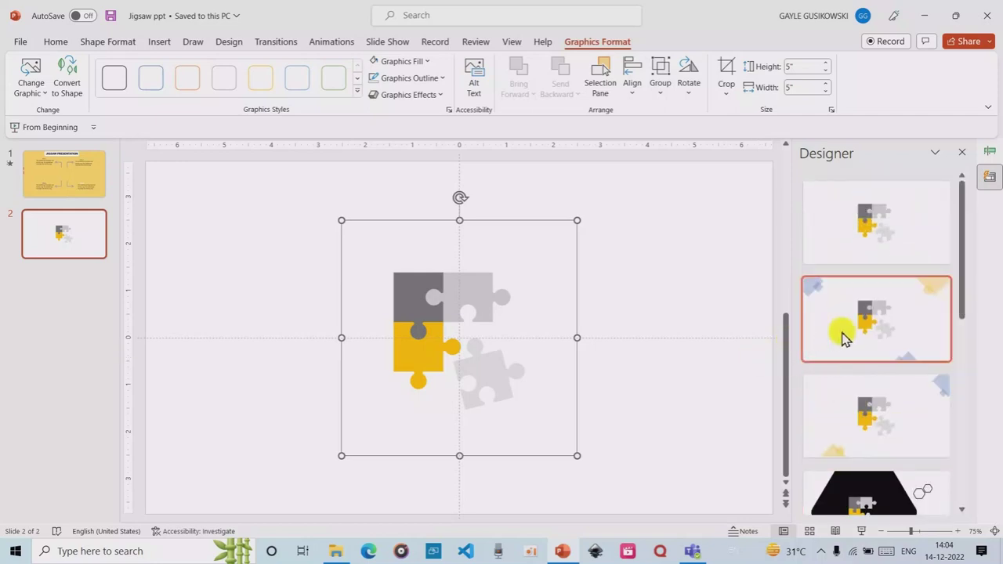
left_click(918, 323)
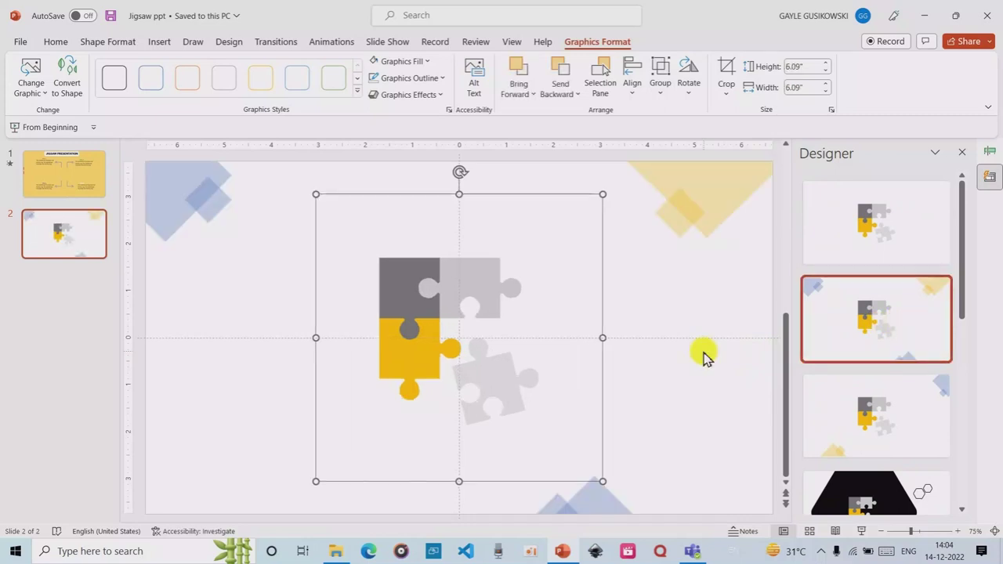
left_click(592, 49)
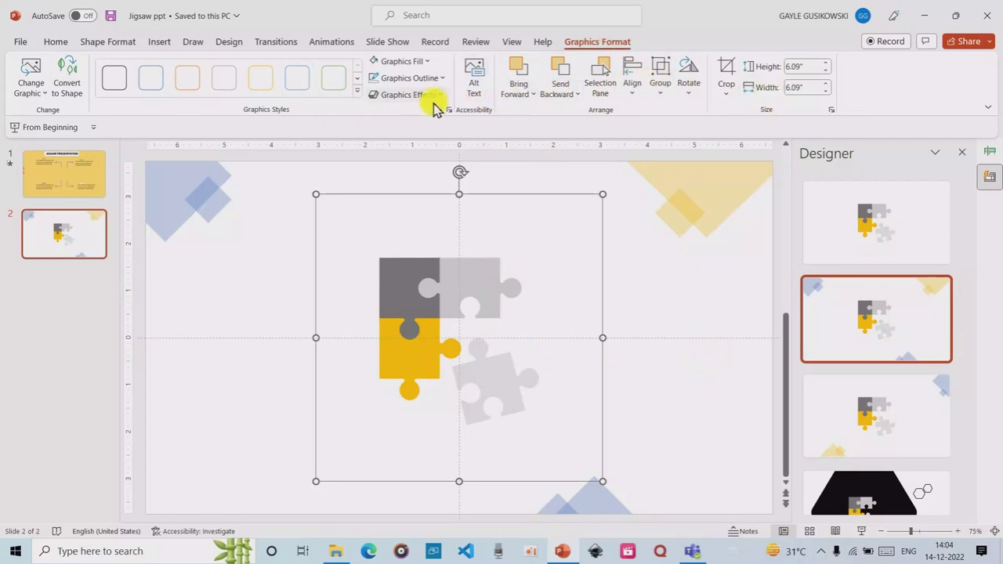
left_click(75, 81)
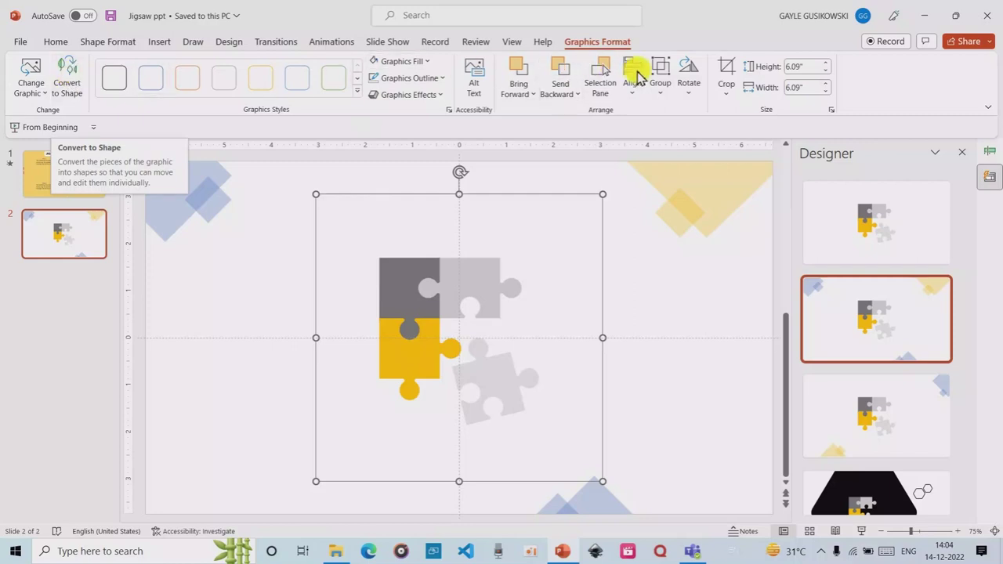
- Ungroup the jigsaw graphic into separate drawing objects
left_click(660, 87)
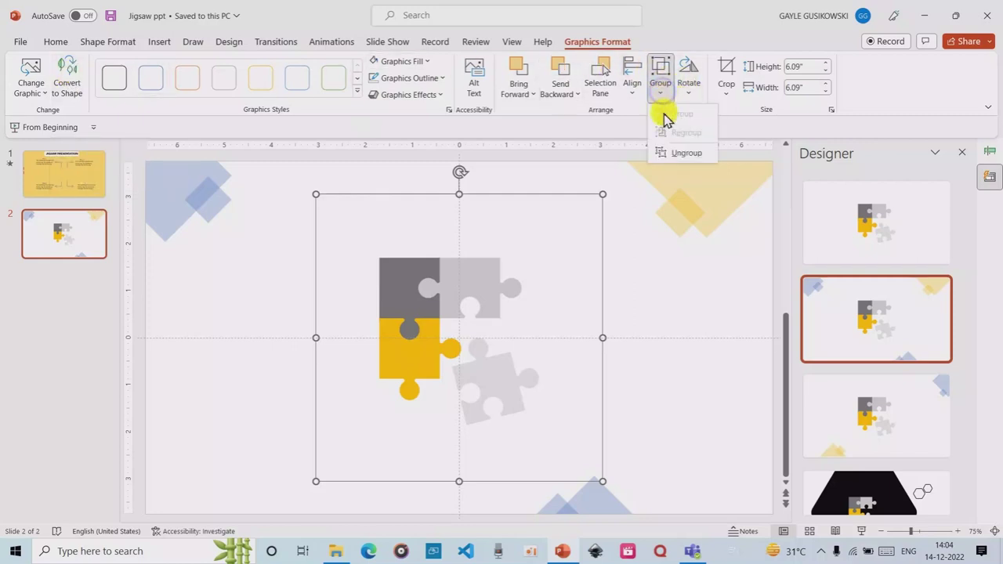
left_click(685, 153)
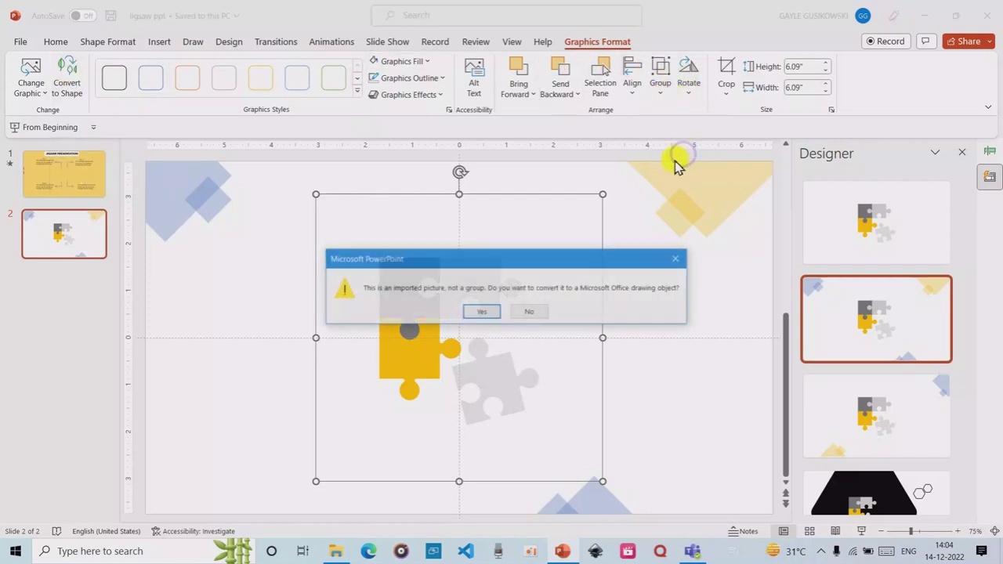
left_click(483, 312)
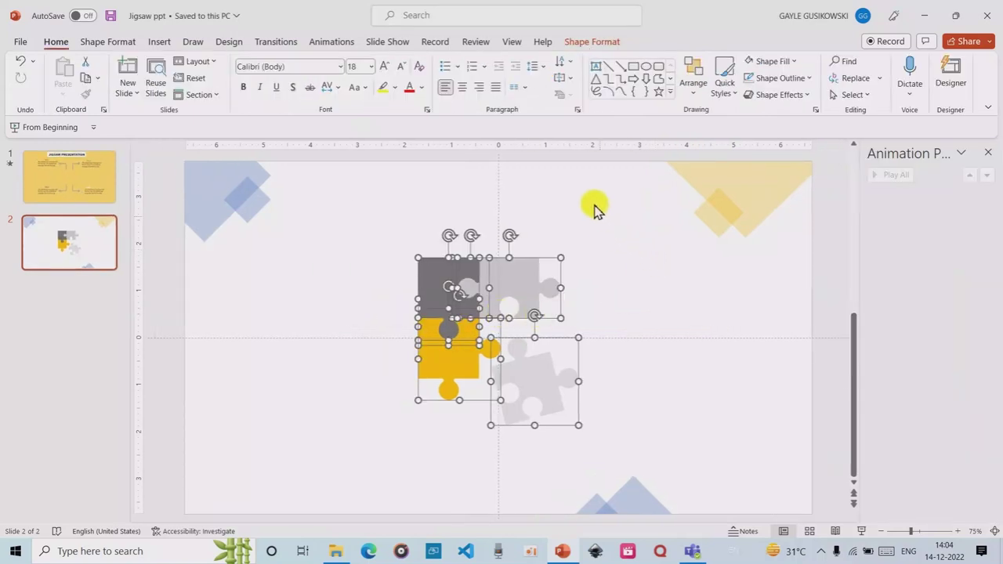
left_click(588, 41)
left_click(619, 269)
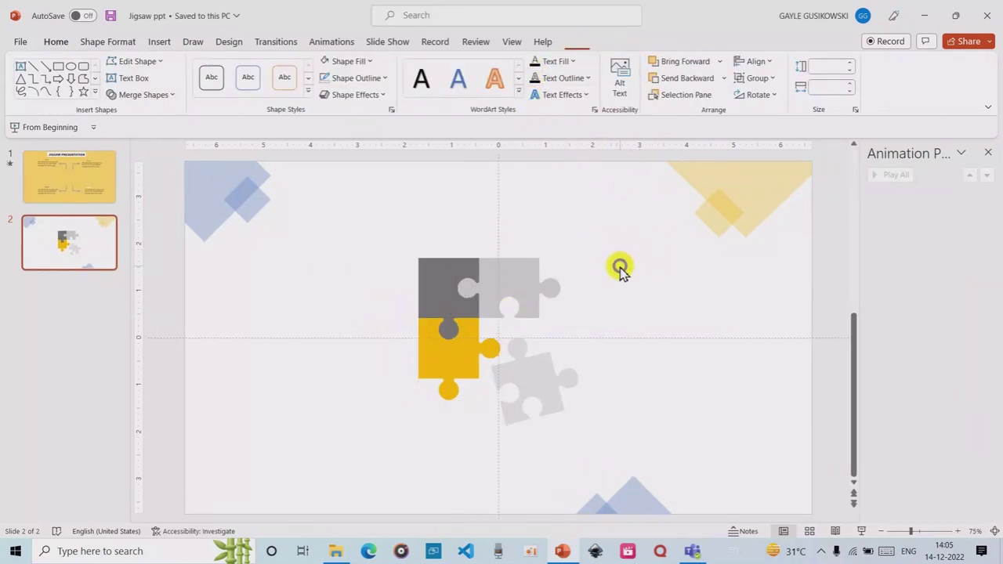
- Delete the tilted grey piece and the light-grey top-right piece
left_click(523, 360)
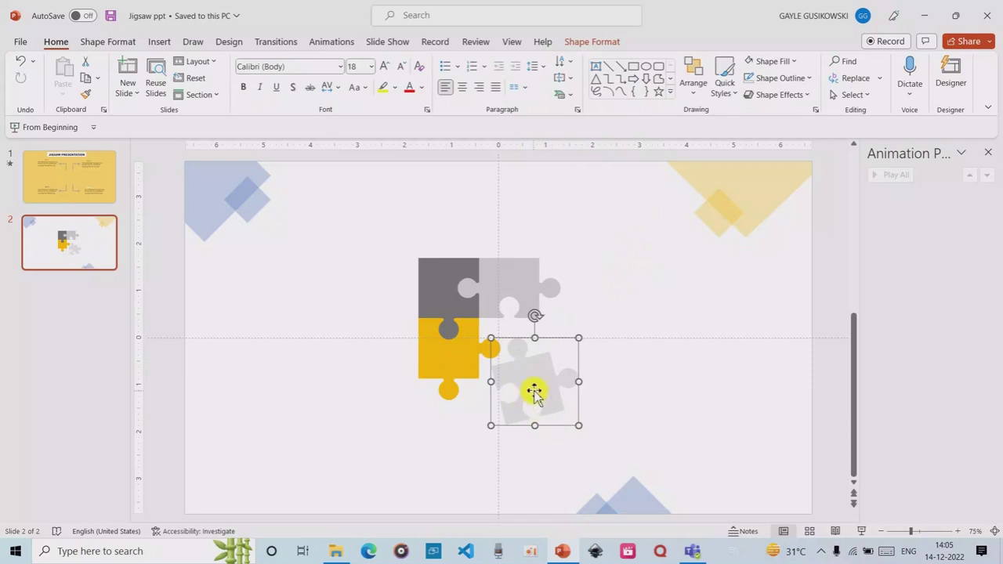
left_click_drag(533, 394, 536, 381)
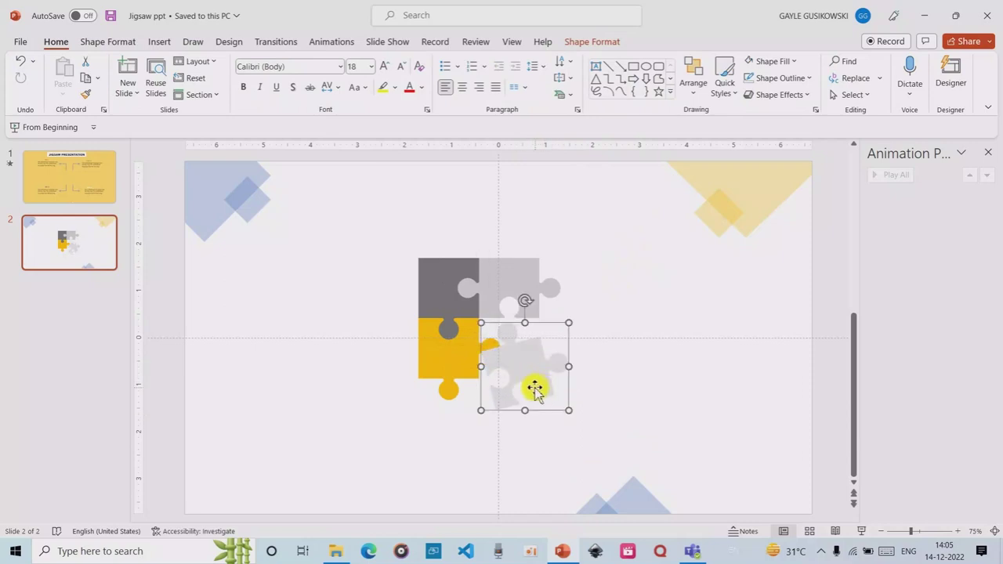
left_click_drag(533, 389, 575, 390)
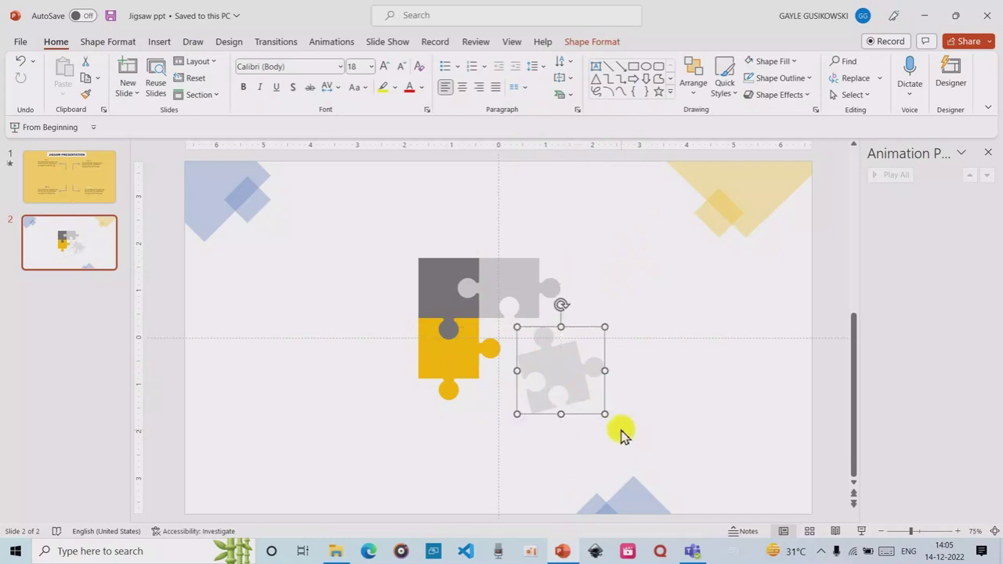
key("Delete")
left_click(513, 291)
key("Delete")
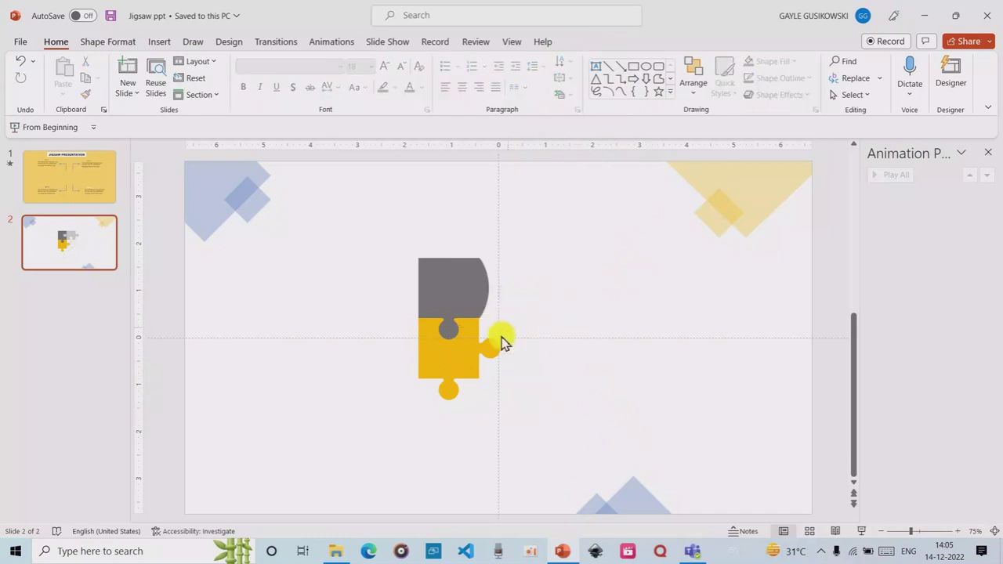
- Remove the stray grey bulge and move the yellow piece down-right and the grey piece left
left_click(467, 296)
left_click_drag(467, 295, 556, 290)
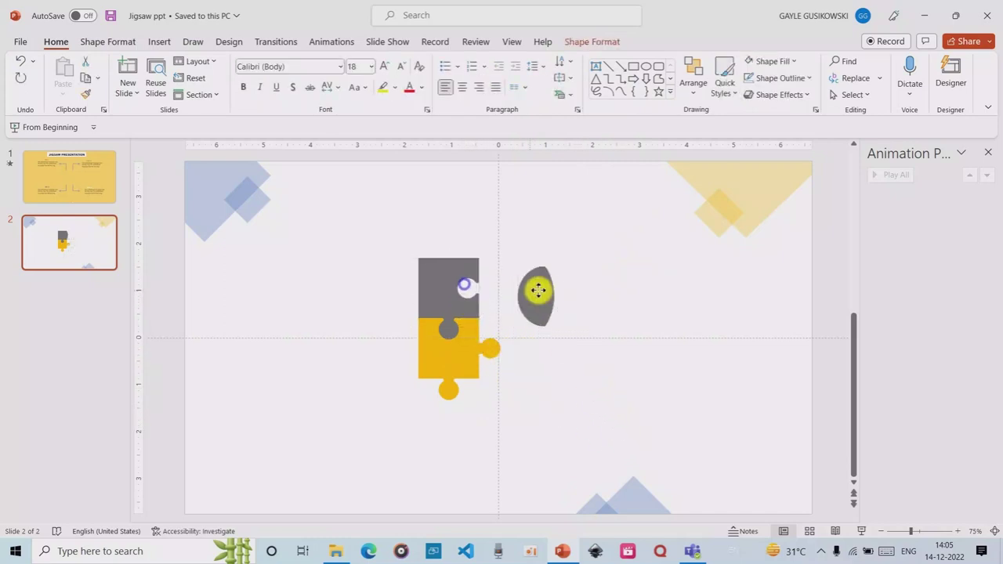
key("Delete")
left_click(453, 365)
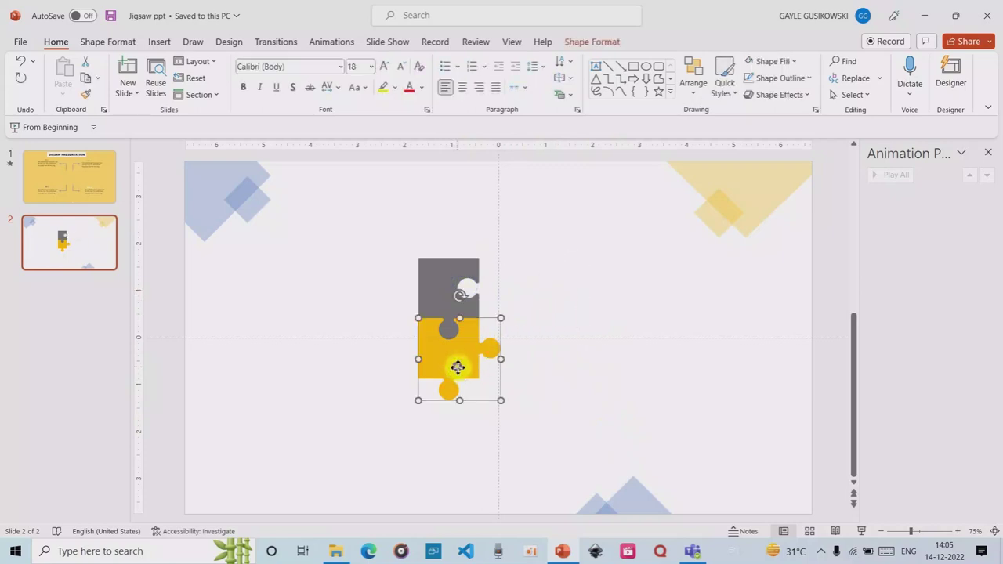
left_click_drag(458, 367, 564, 423)
left_click_drag(439, 333, 346, 331)
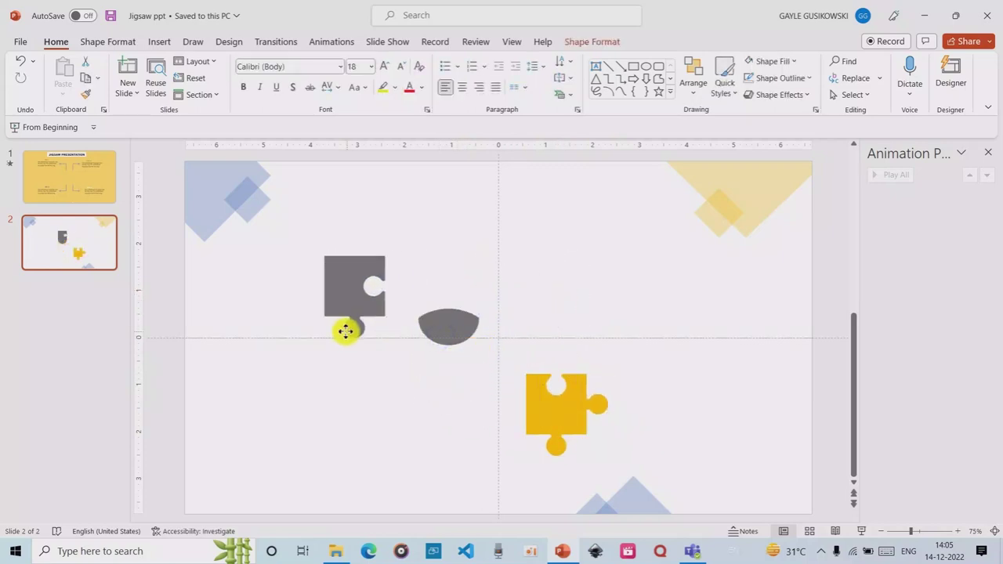
left_click(447, 324)
- Delete the leftover grey half-circle and the yellow puzzle piece
key("Delete")
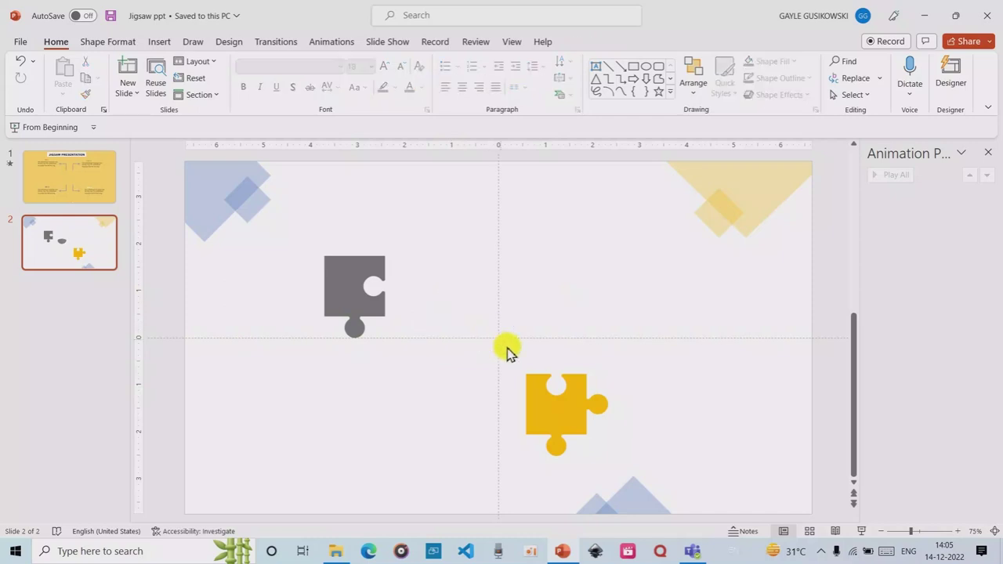
left_click_drag(465, 312, 640, 491)
key("Delete")
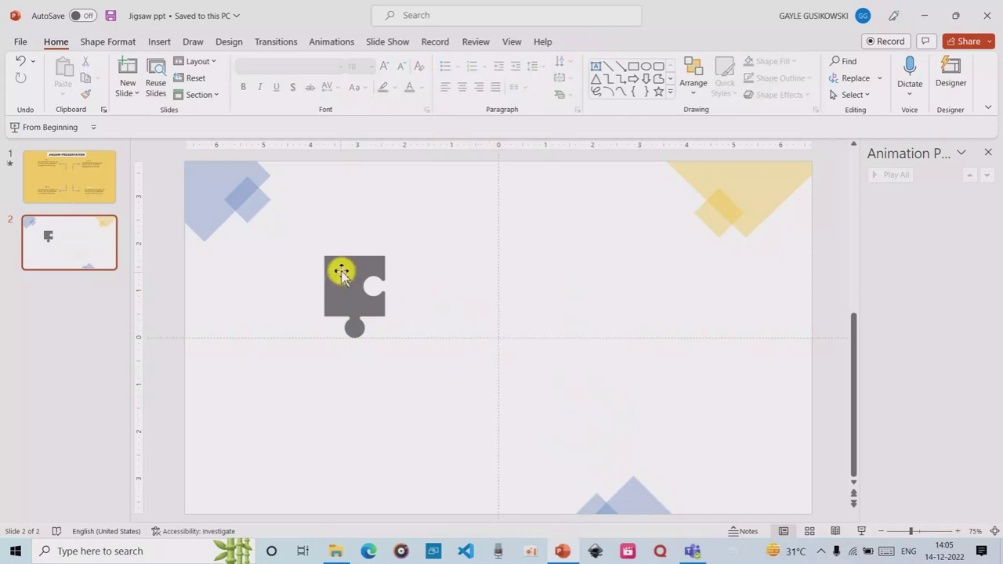
- Enlarge the grey puzzle piece and move it toward the slide centre
left_click(341, 272)
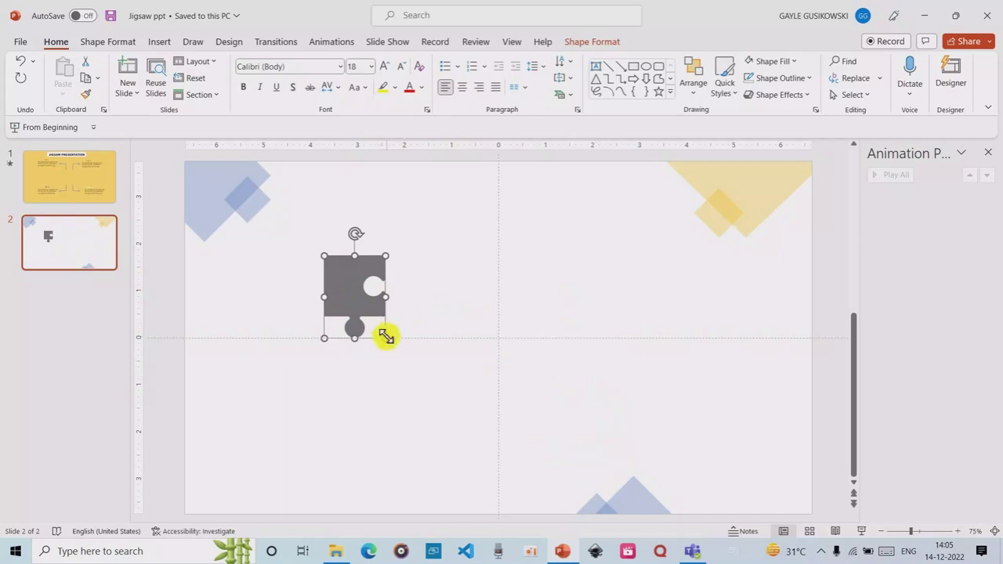
left_click_drag(384, 338, 394, 347)
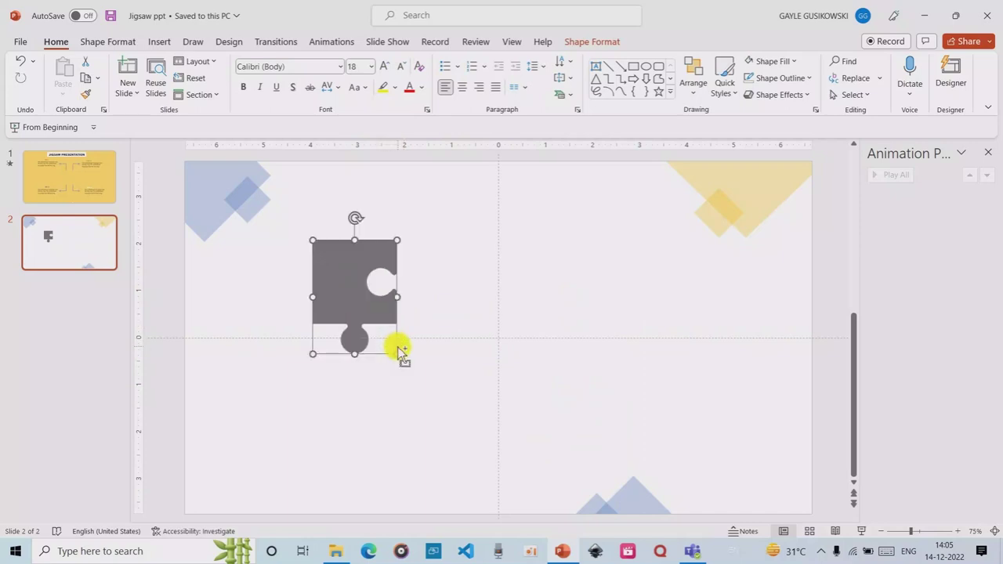
left_click_drag(348, 282, 448, 295)
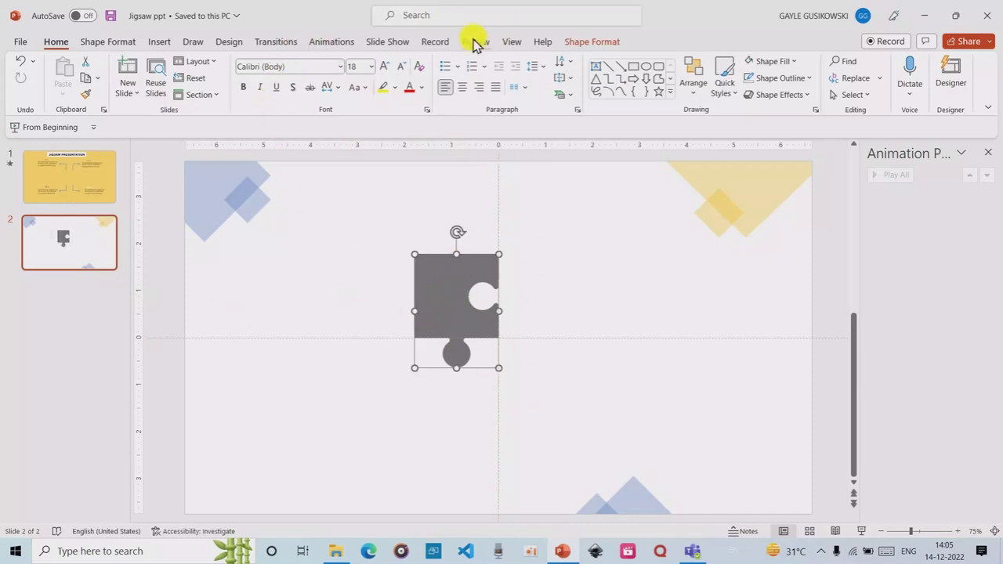
- Turn on guides and align the grey piece to the vertical centre guide
left_click(507, 43)
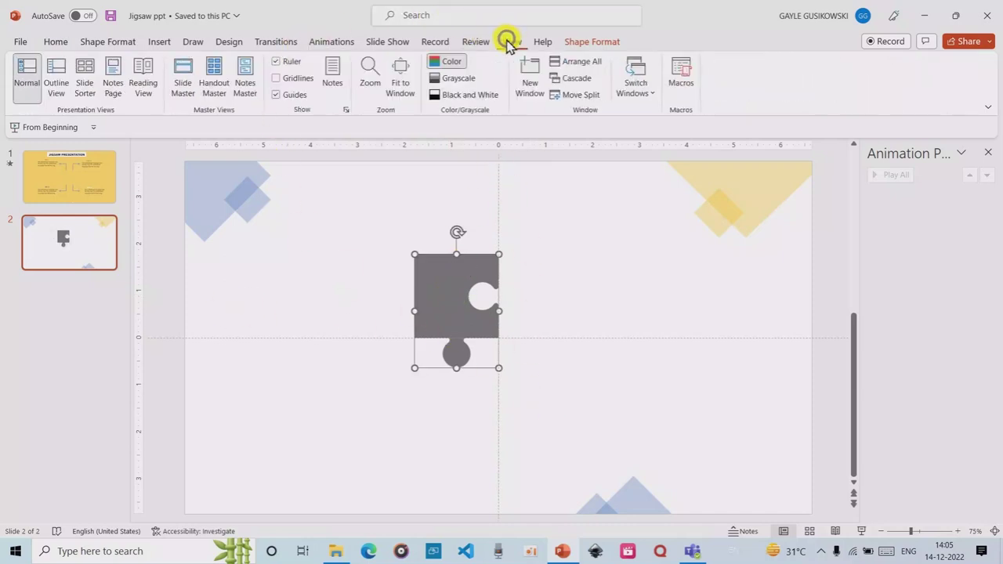
left_click(276, 95)
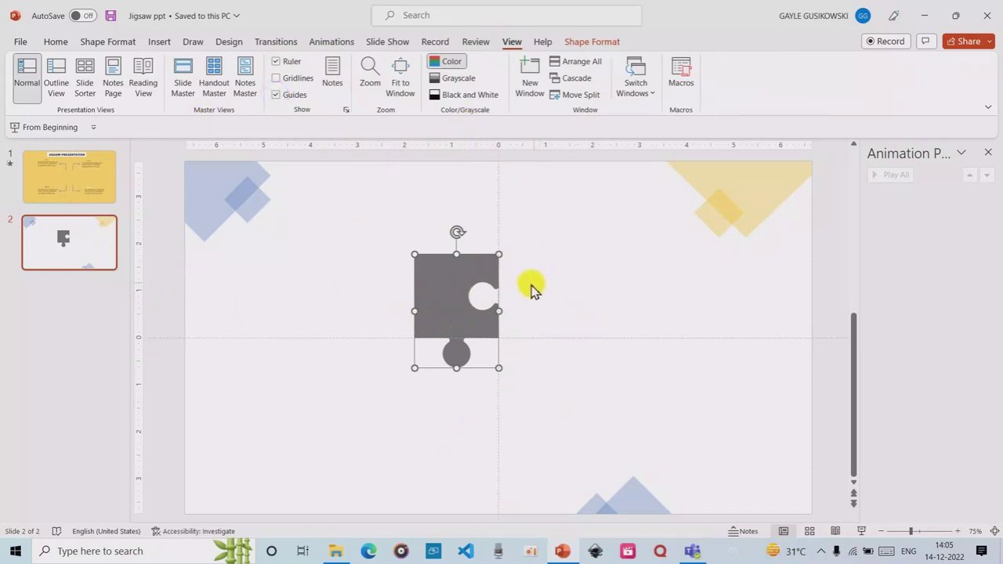
left_click(527, 290)
left_click(444, 317)
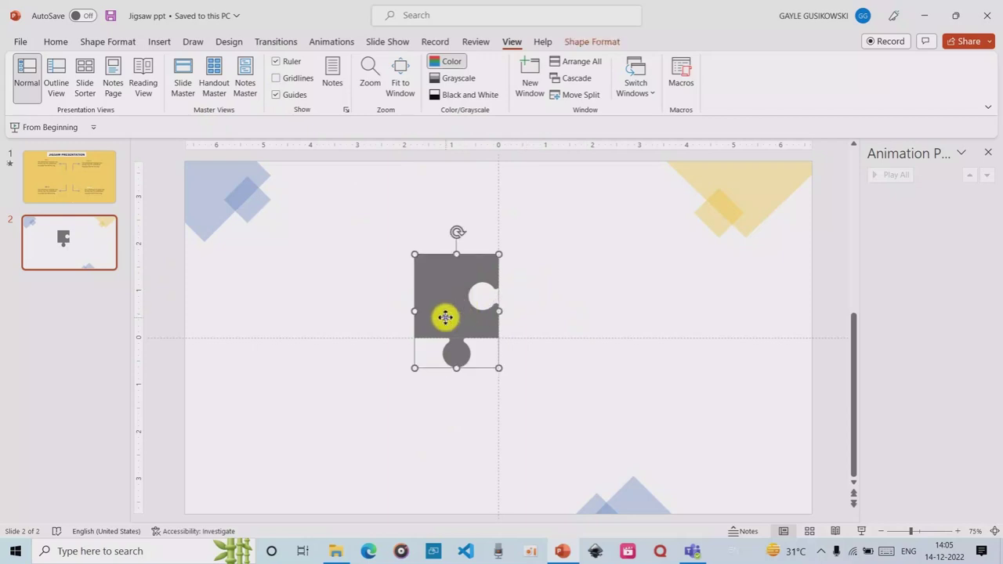
left_click_drag(445, 317, 445, 317)
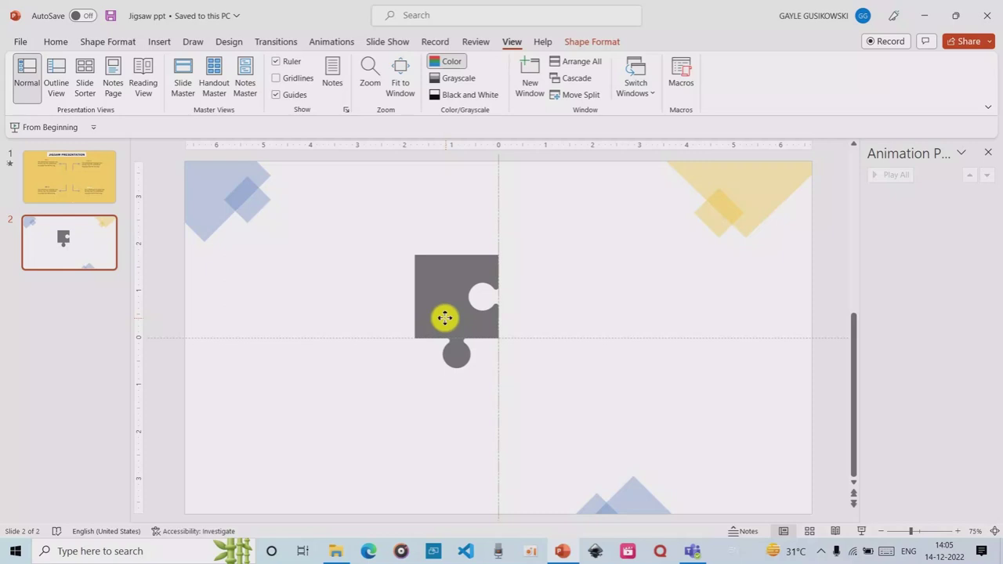
left_click_drag(445, 318, 444, 317)
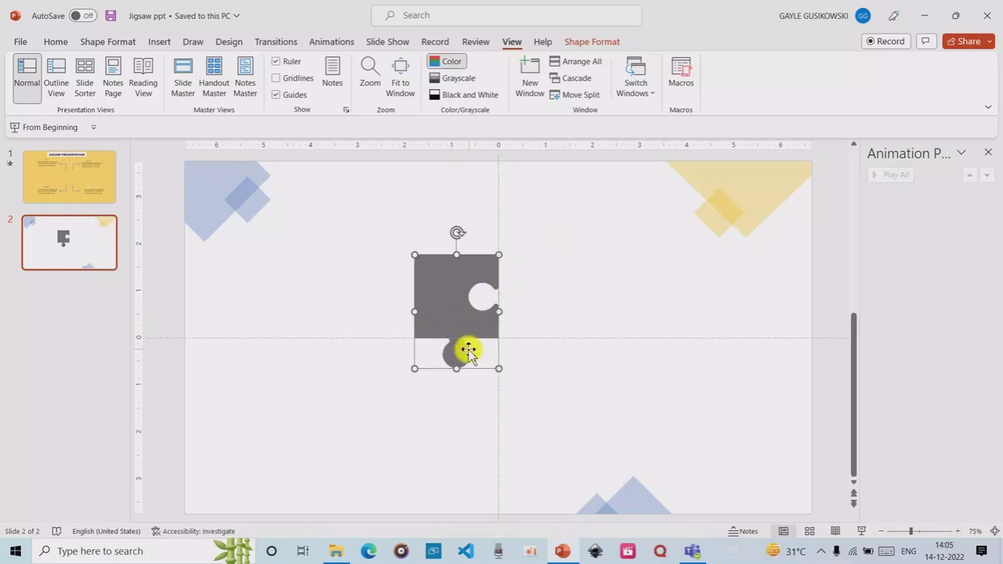
- Duplicate the grey piece with Ctrl+D and place the copy to its right
key("ctrl+d")
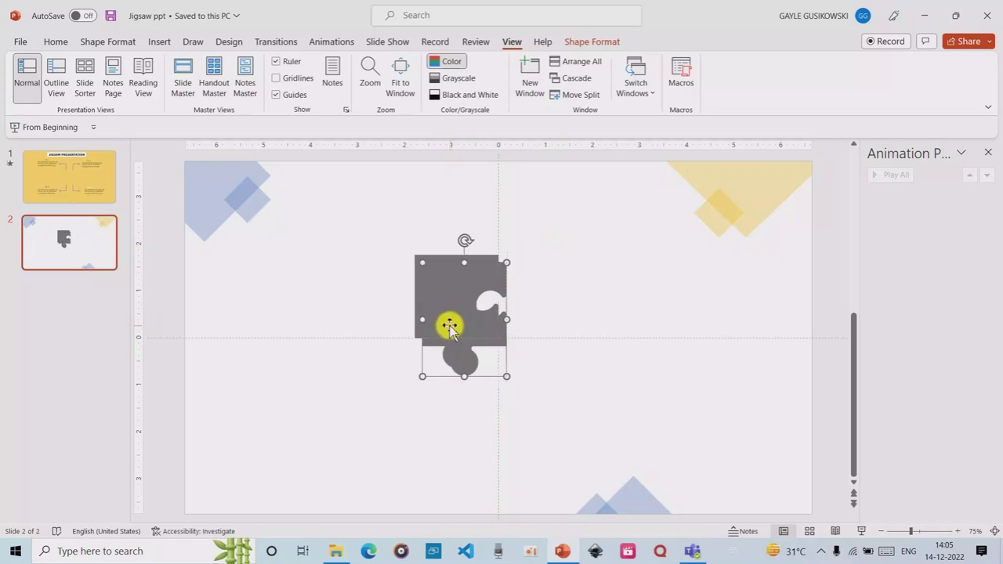
left_click_drag(449, 326, 517, 304)
left_click_drag(536, 309, 525, 311)
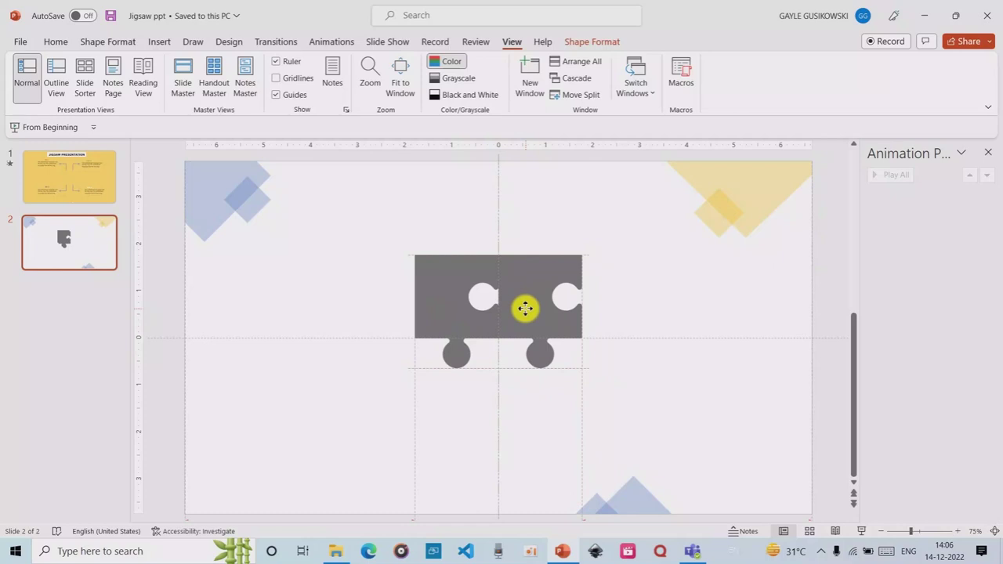
left_click_drag(525, 308, 525, 306)
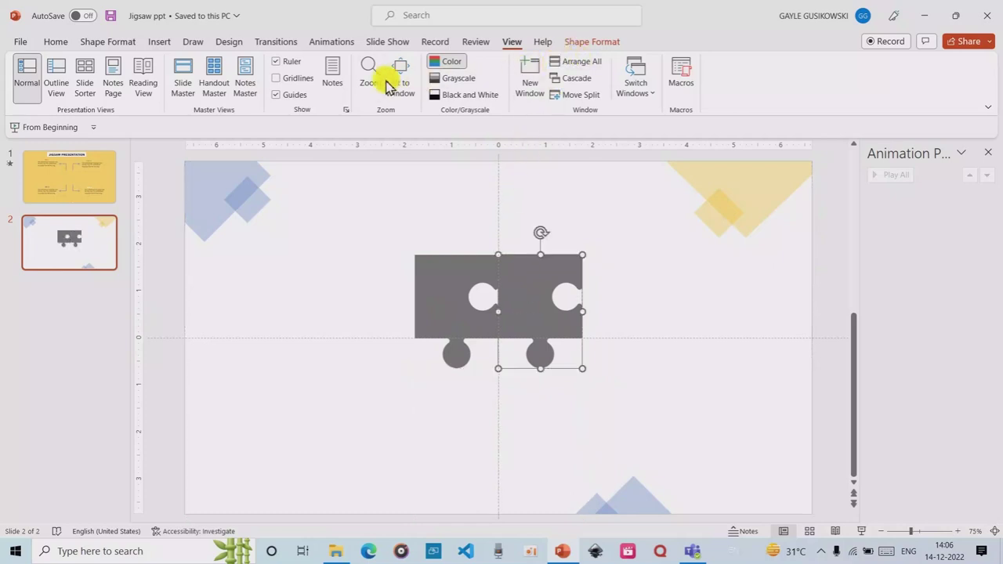
- Rotate the copy 90° right, fit it flush against the first piece, and drag a copy below
left_click(573, 42)
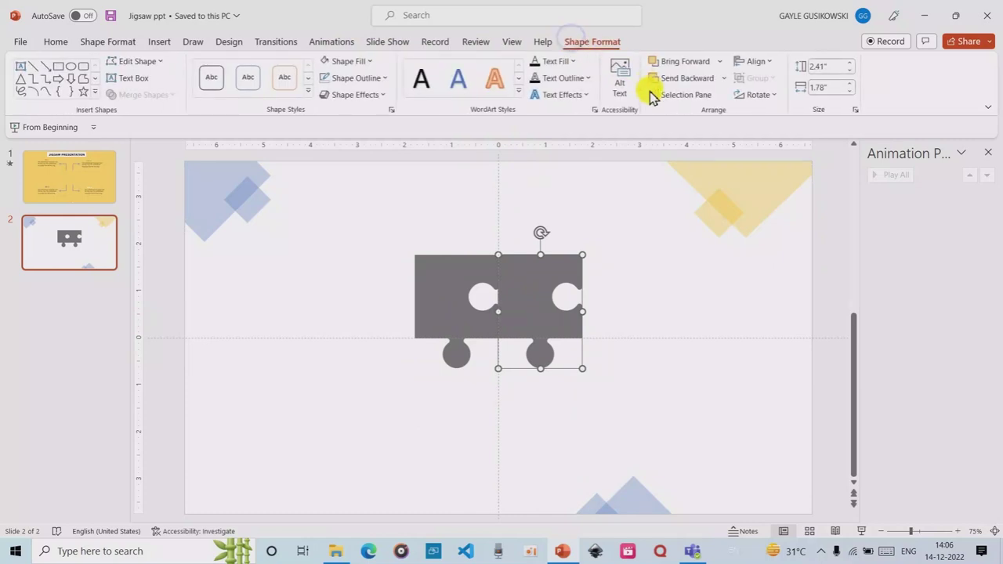
left_click(776, 96)
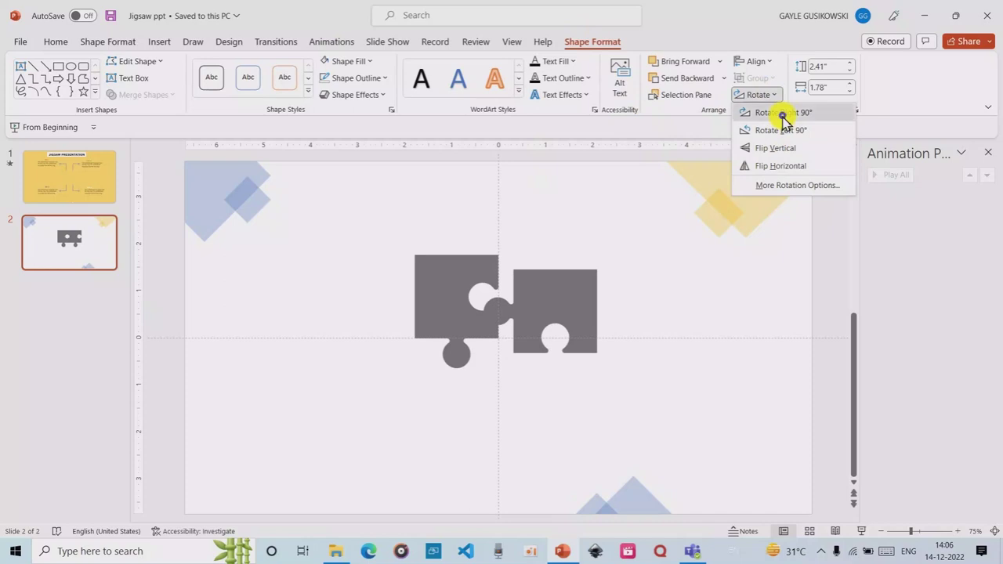
left_click(782, 113)
left_click_drag(550, 304, 534, 293)
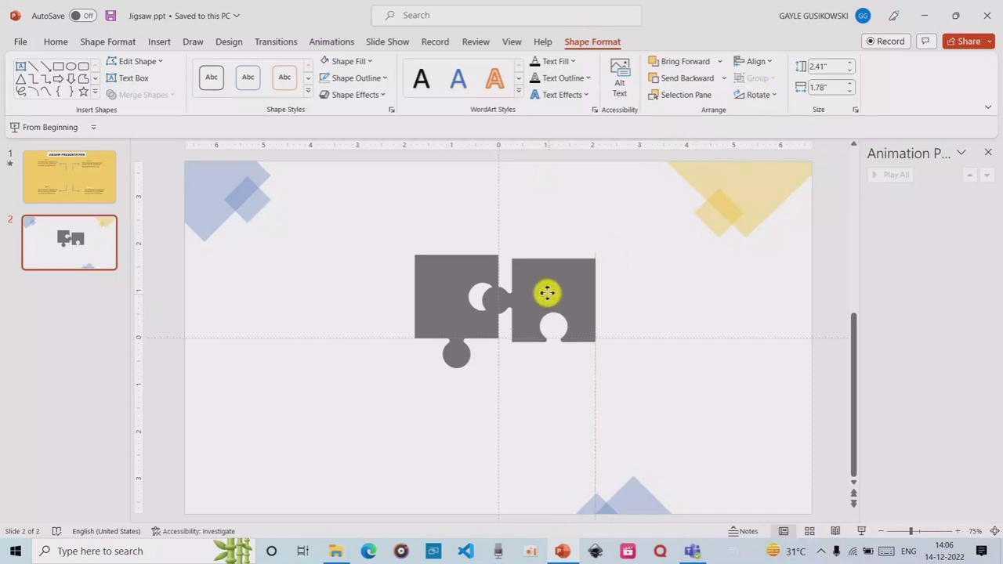
key("Left")
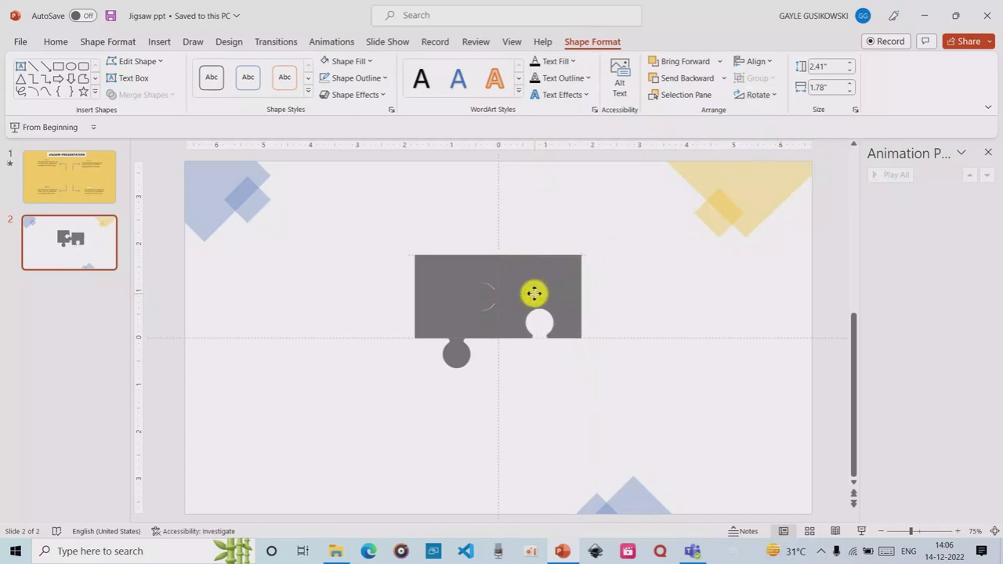
left_click_drag(535, 293, 523, 294)
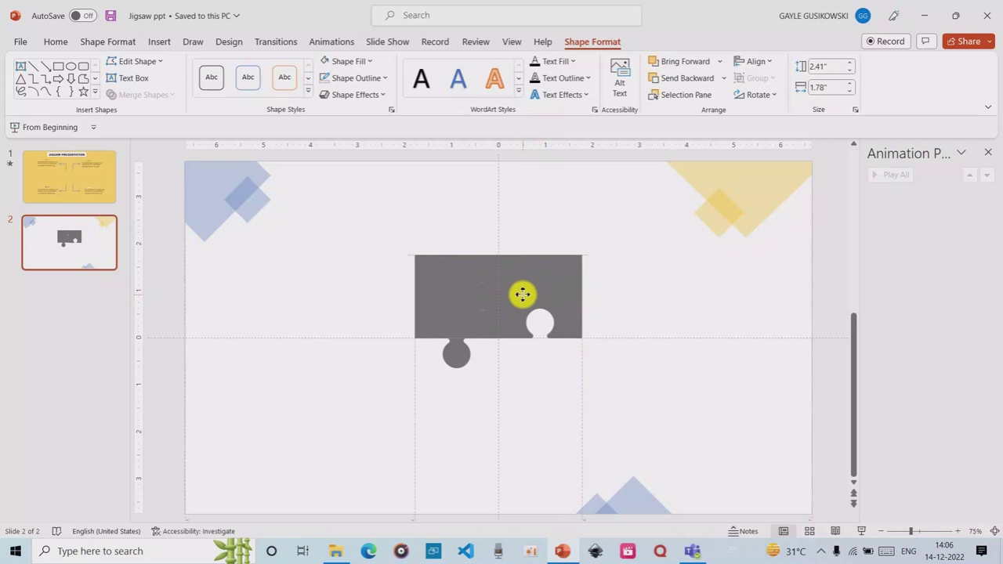
mouse_move(522, 296)
left_mouse_down()
mouse_move(561, 406)
mouse_move(537, 369)
left_mouse_up()
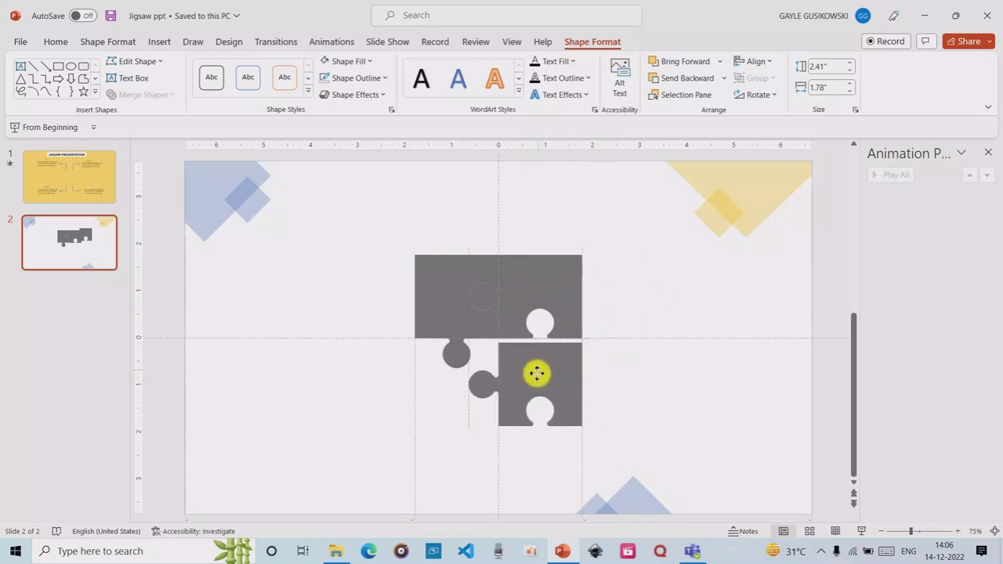
- Rotate the lower piece 90° right and nudge it into place beneath the top pieces
left_click_drag(537, 369, 535, 369)
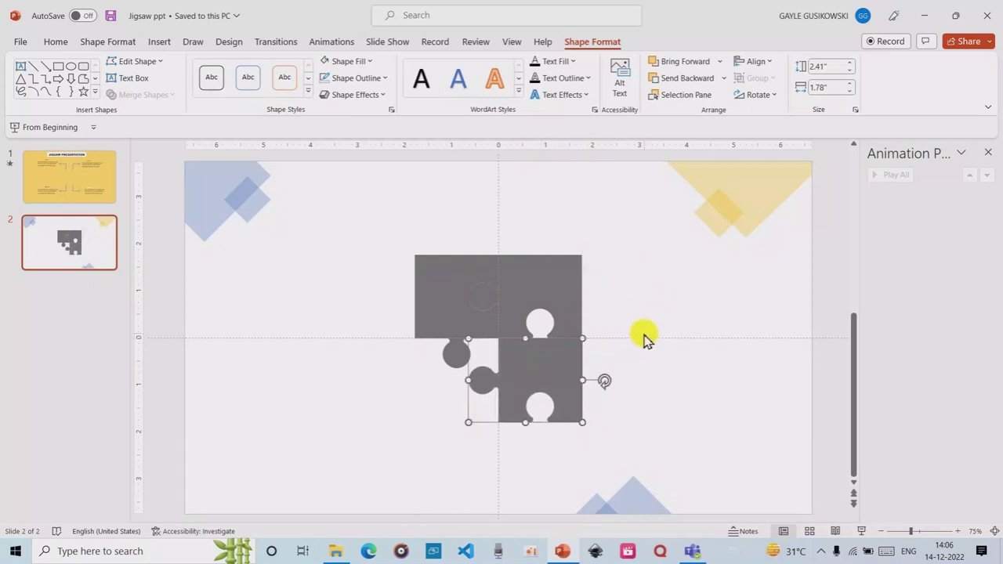
left_click(766, 95)
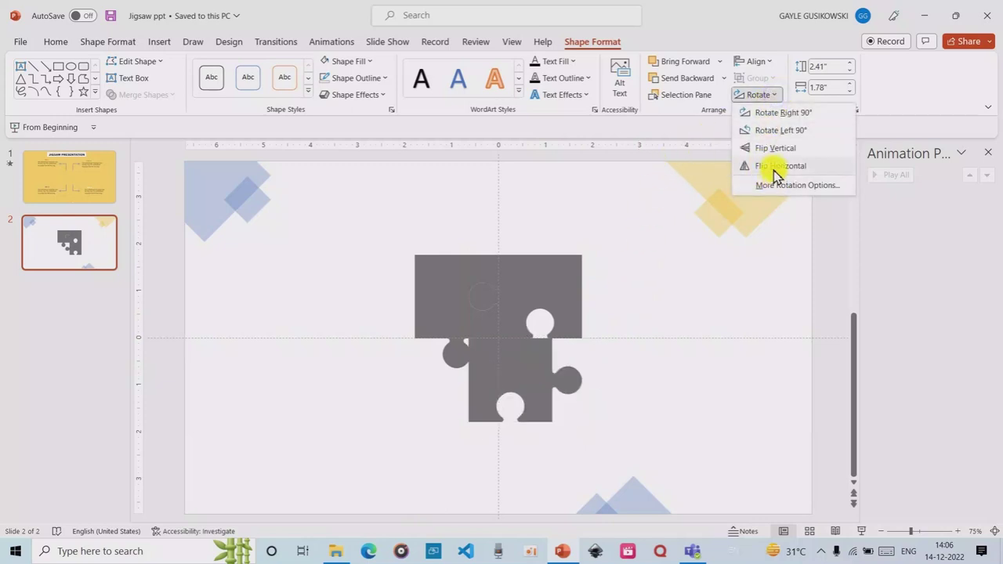
left_click(779, 113)
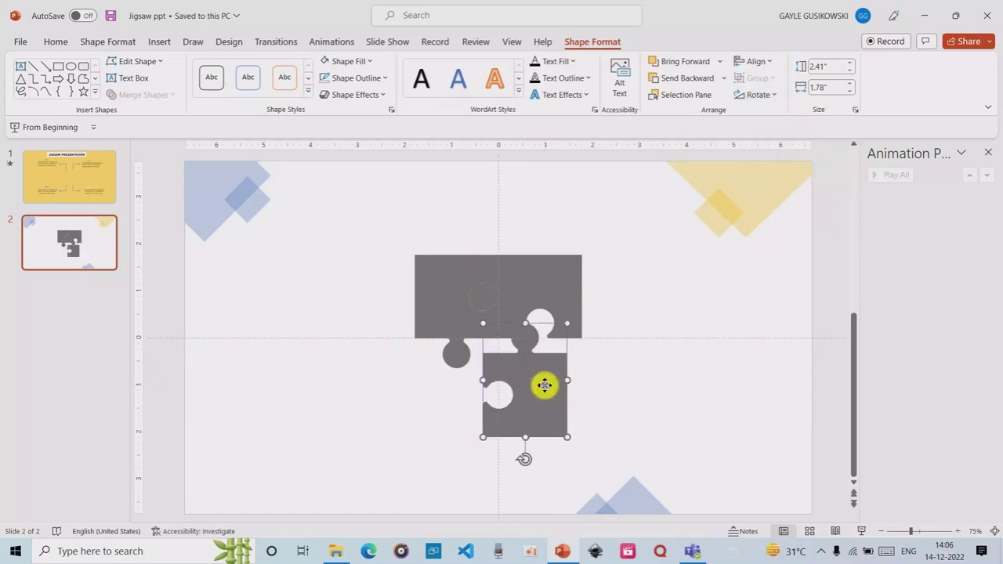
left_click_drag(543, 385, 557, 365)
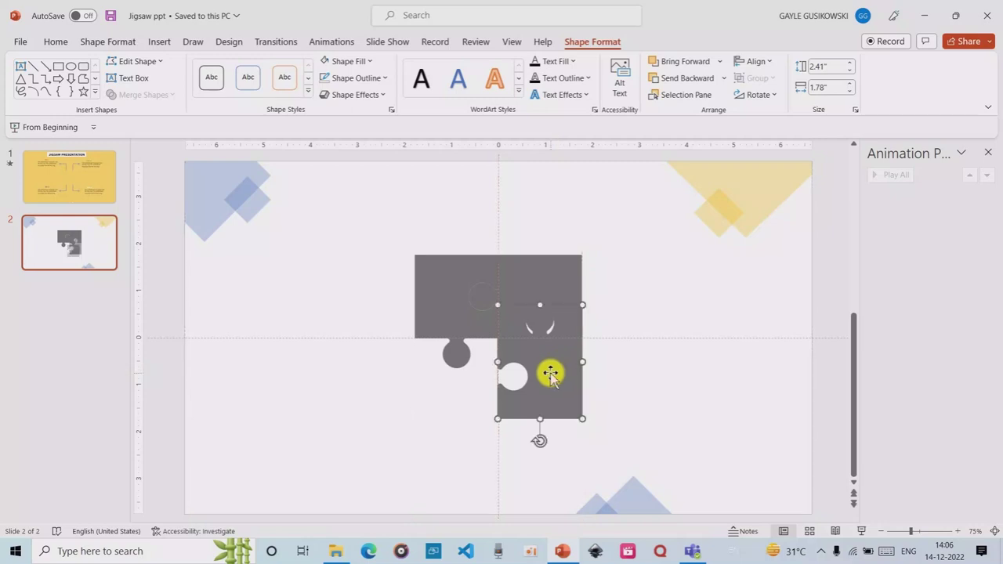
left_click_drag(550, 370, 551, 377)
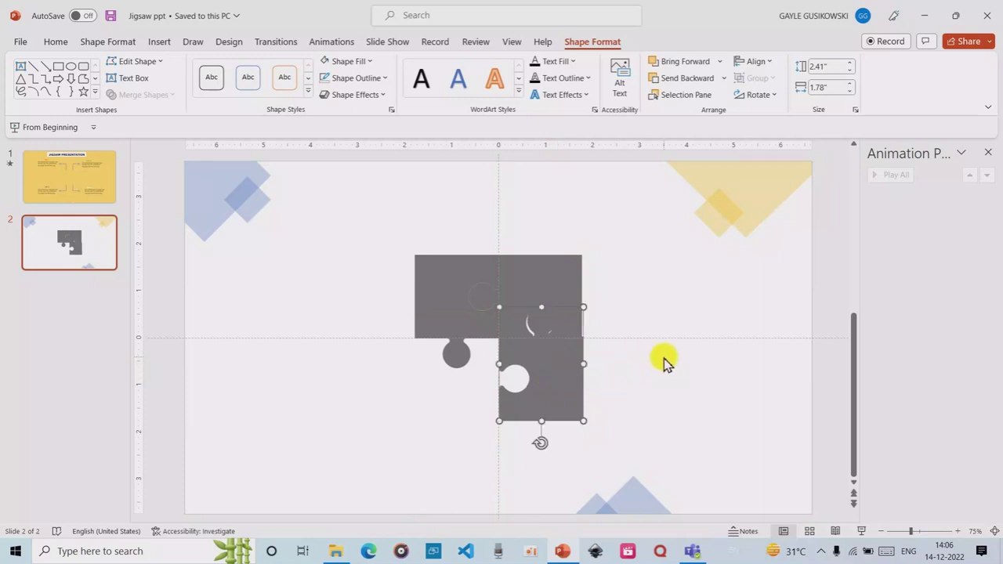
key("ctrl+Down")
key("ctrl+Down")
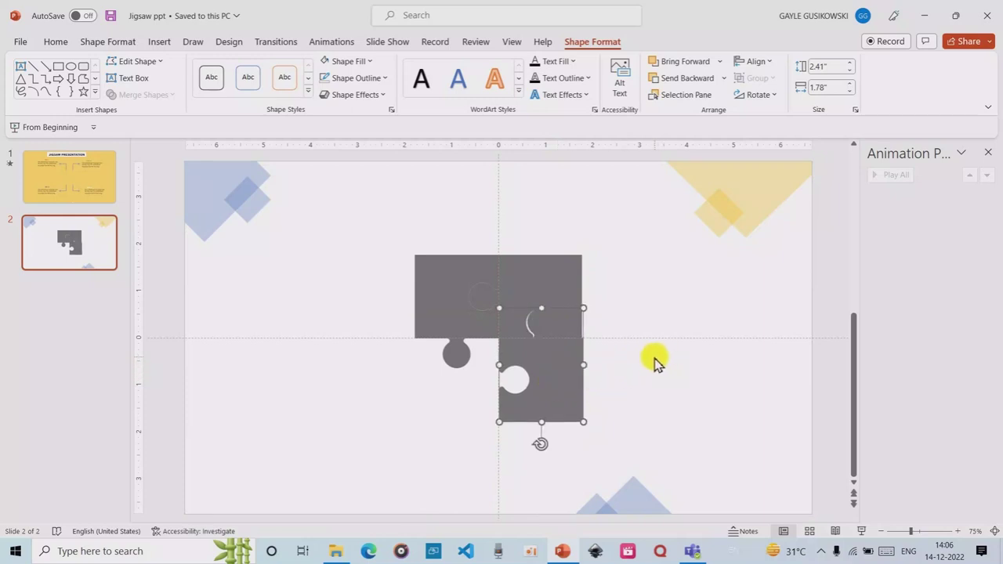
key("ctrl+Left")
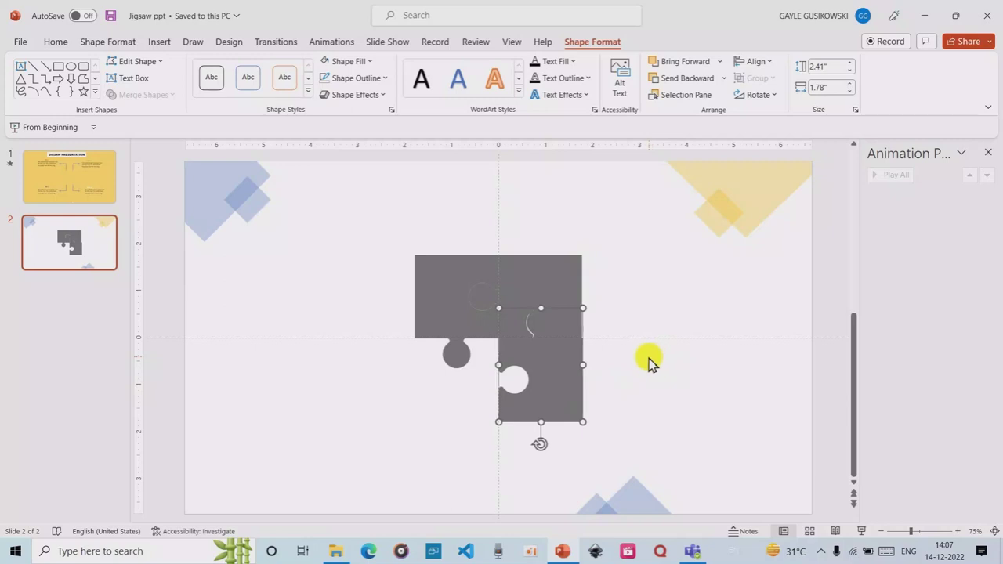
key("ctrl+Left")
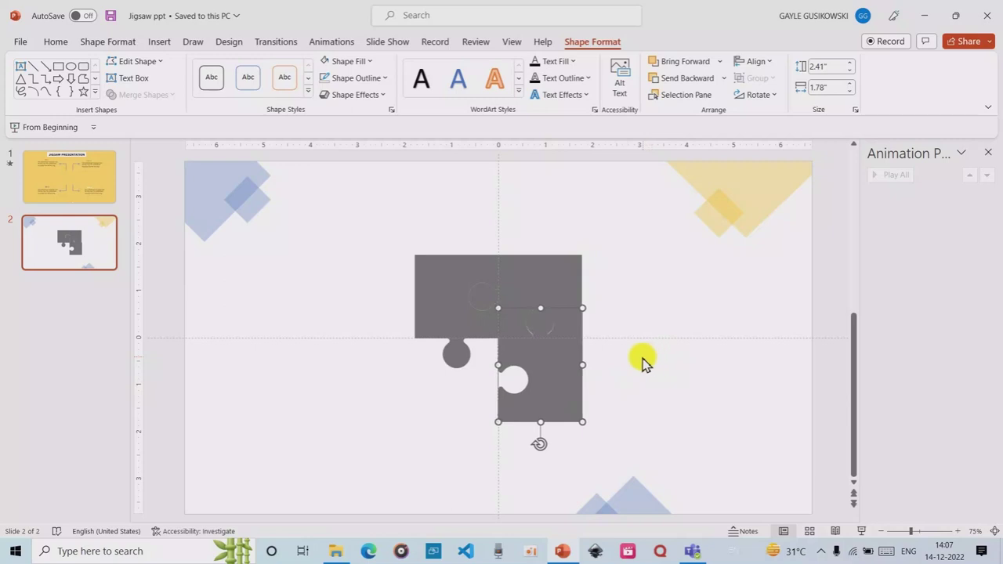
key("ctrl+Right")
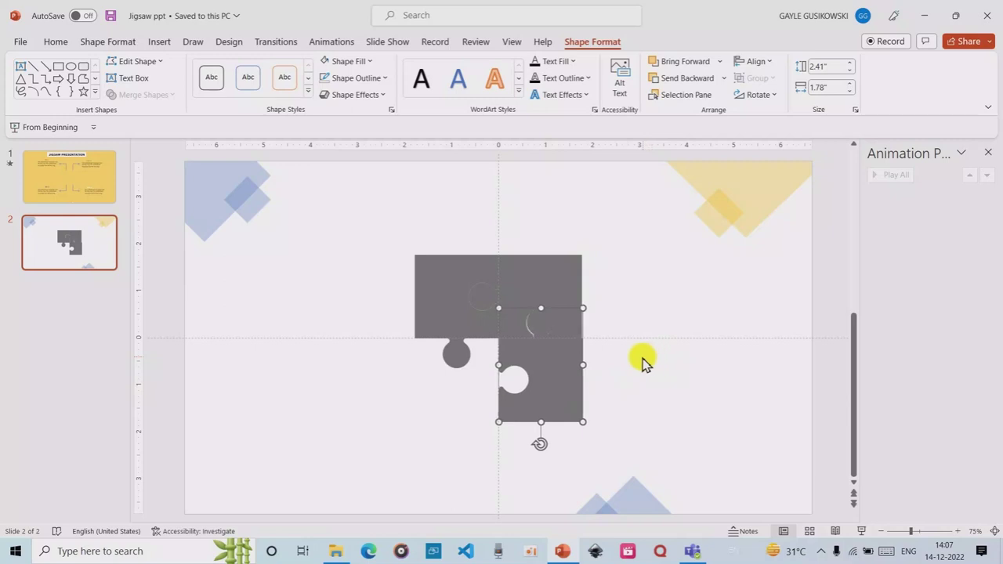
key("ctrl+Left")
key("ctrl+Down")
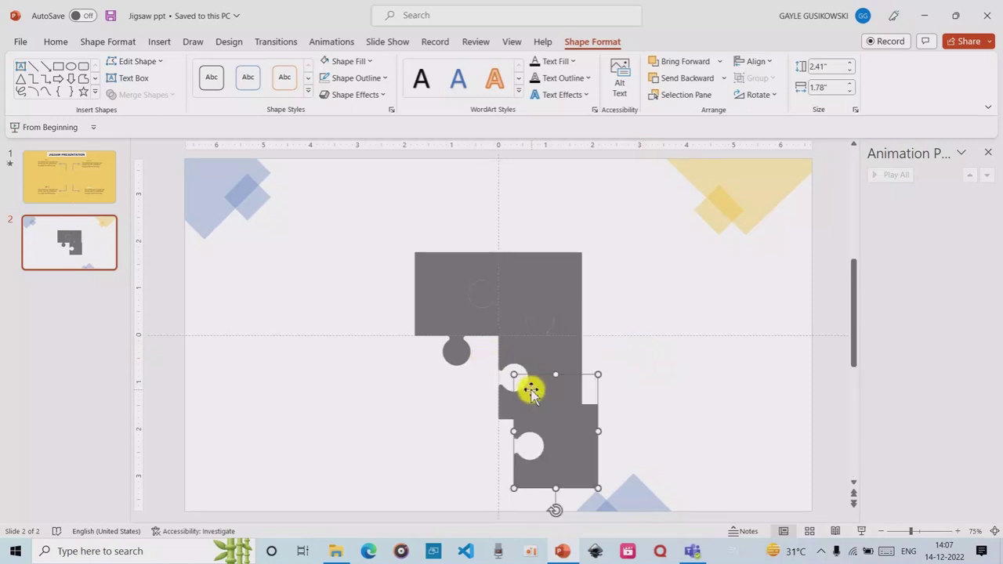
- Copy a piece, rotate it 90° right, and fit it into the bottom-left gap
left_click_drag(533, 395, 421, 410)
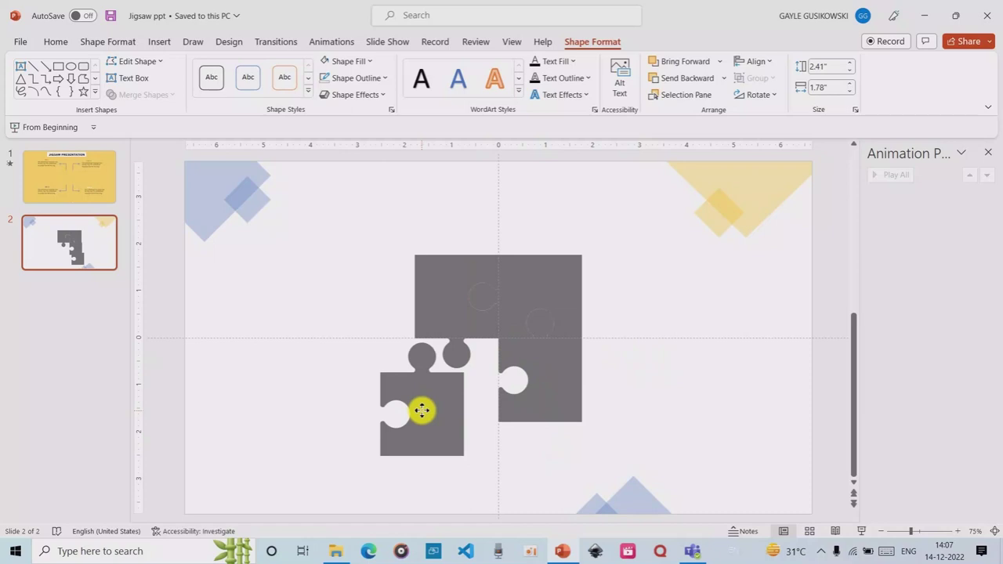
left_click(770, 94)
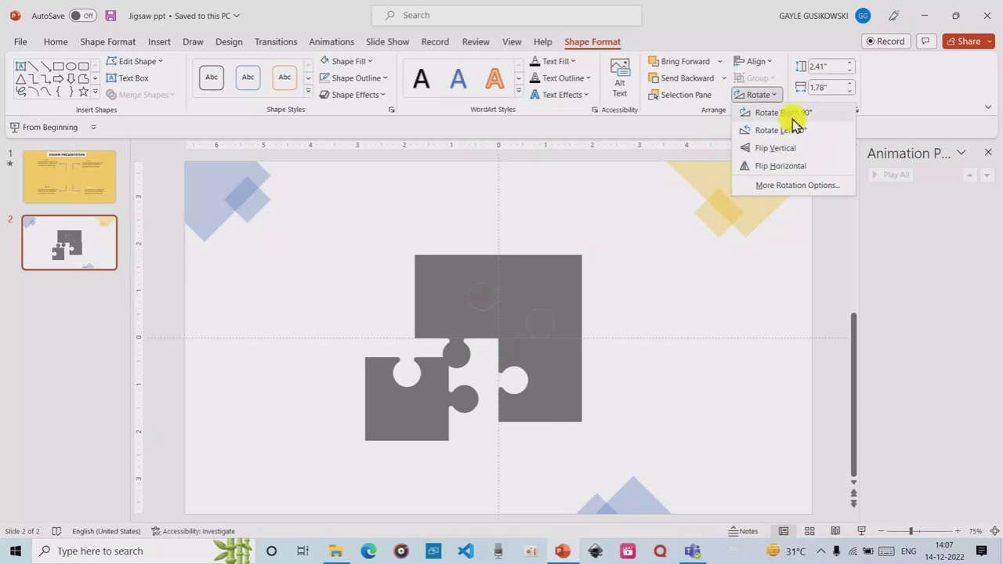
left_click(793, 113)
left_click_drag(421, 430, 469, 410)
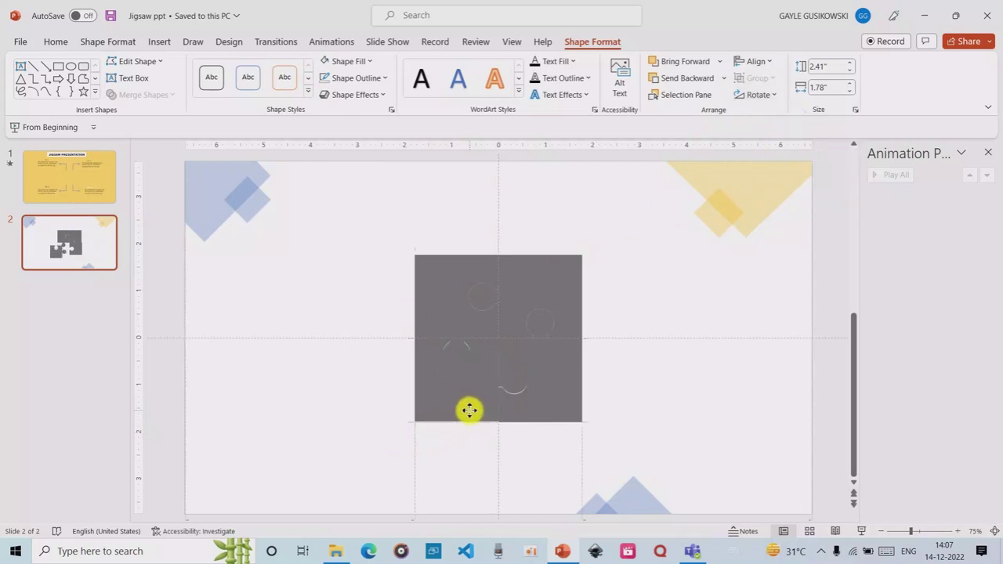
left_click(643, 281)
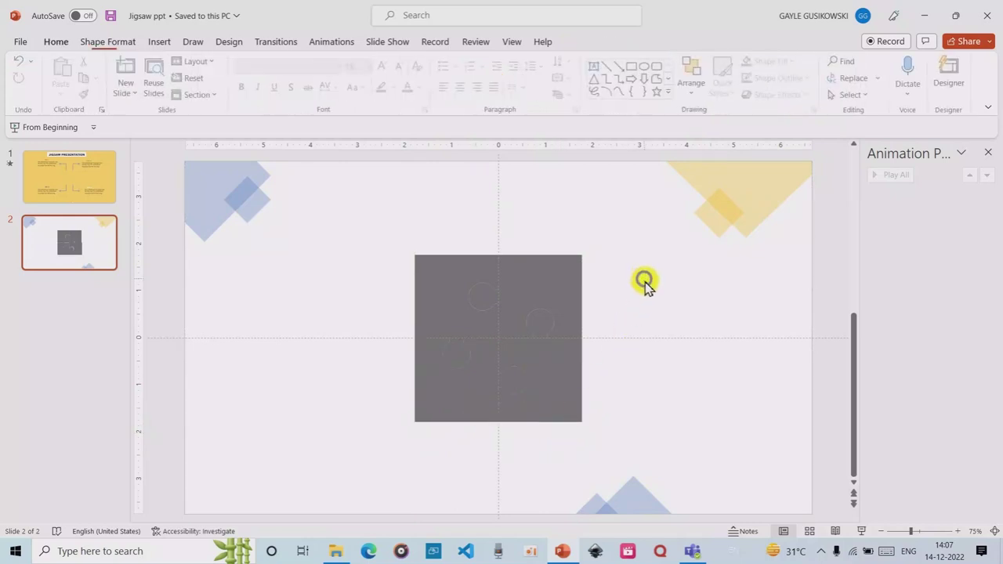
left_click(438, 298)
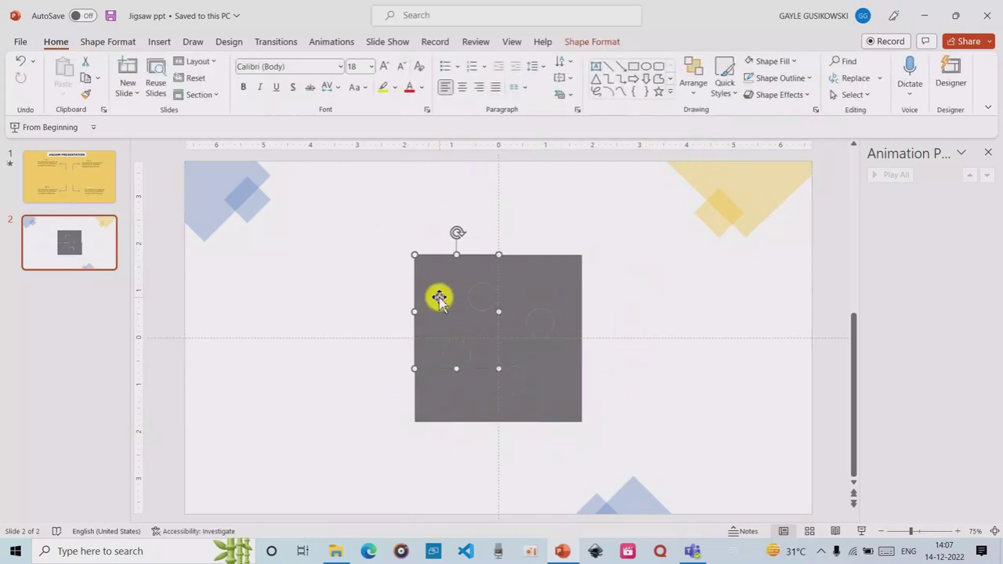
left_click(582, 47)
- Fill the top-left piece red and the top-right piece green
left_click(367, 61)
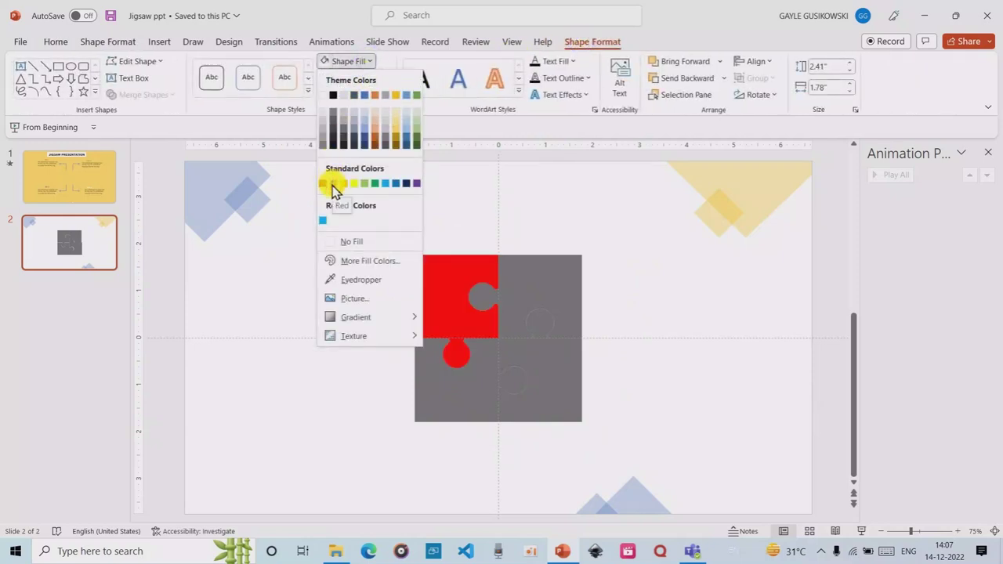
left_click(332, 186)
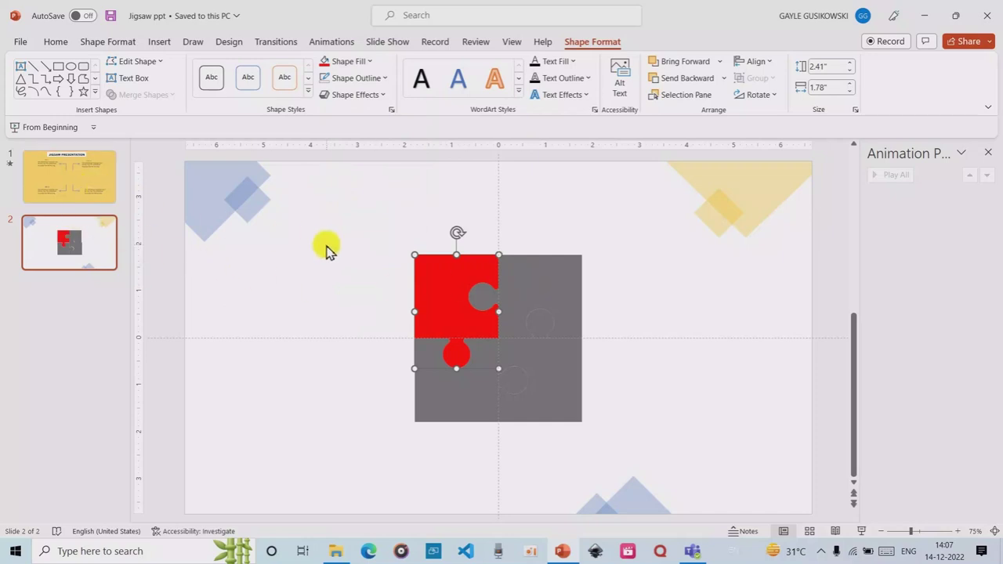
left_click(63, 181)
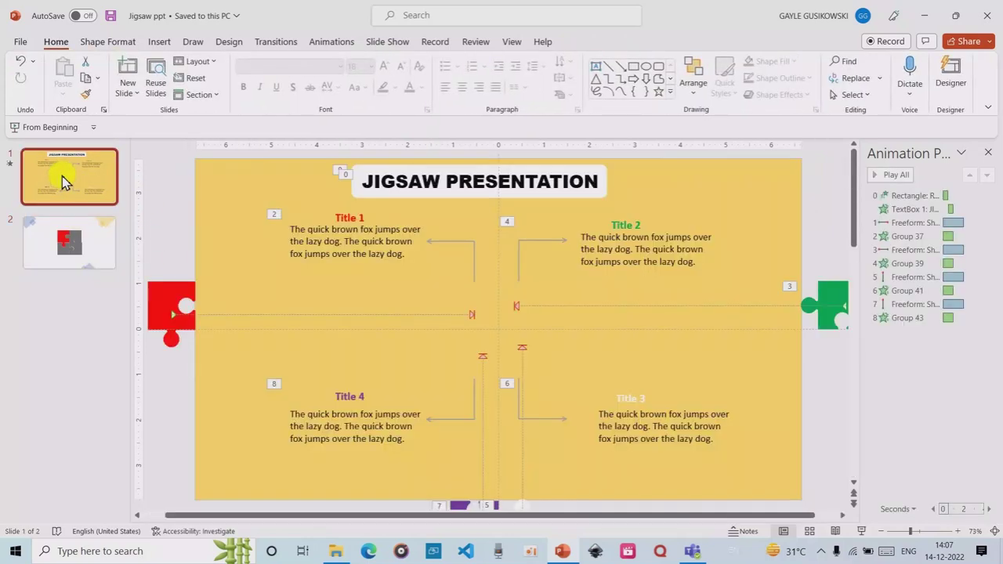
left_click(98, 245)
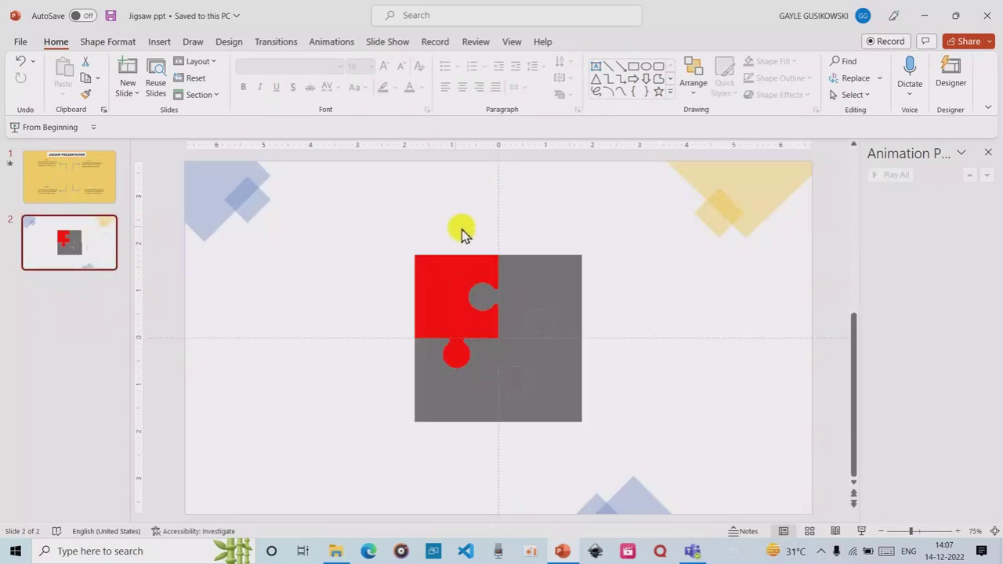
left_click(539, 280)
left_click(597, 42)
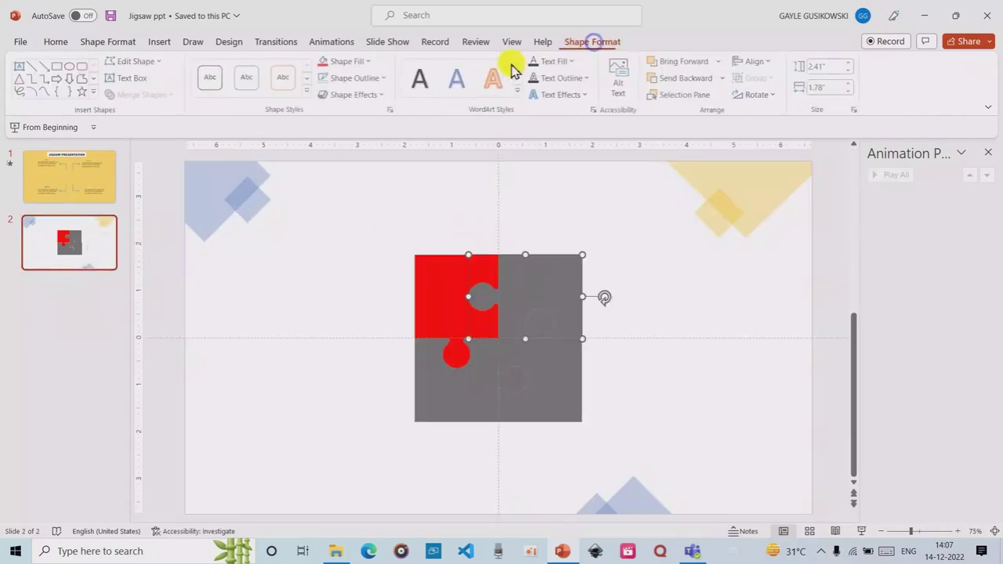
left_click(366, 62)
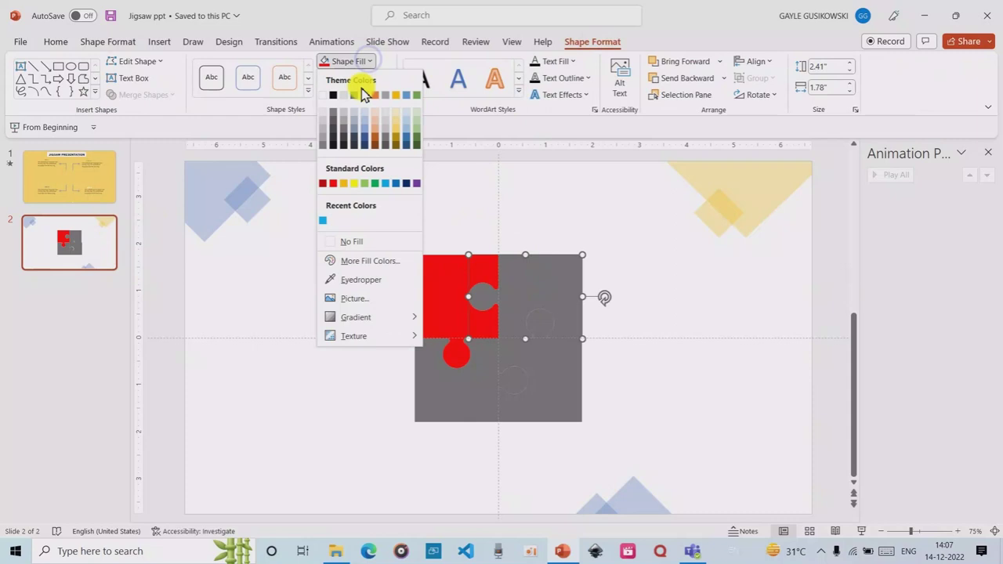
left_click(373, 185)
- Fill the bottom-left piece purple and the bottom-right piece white
left_click(460, 375)
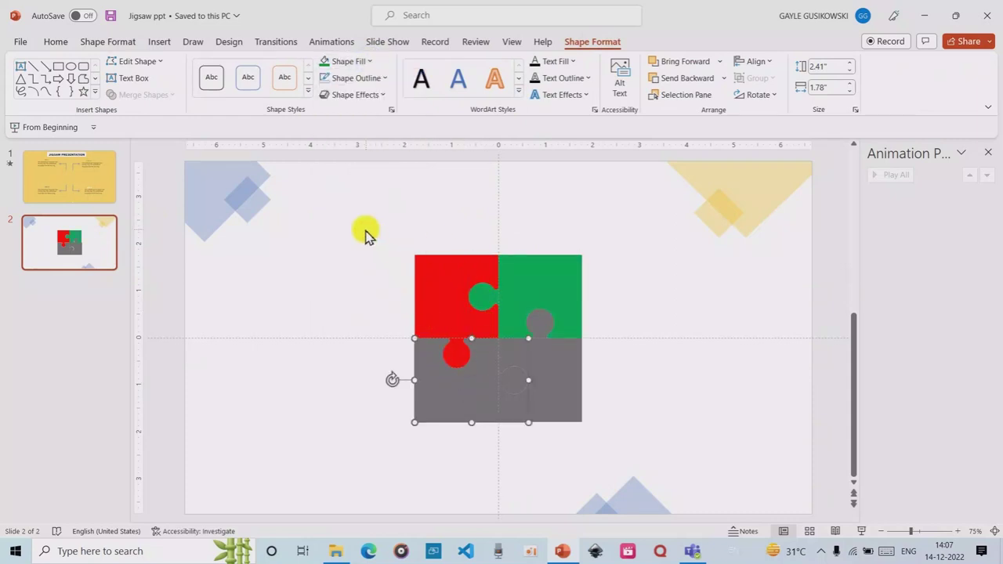
left_click(368, 62)
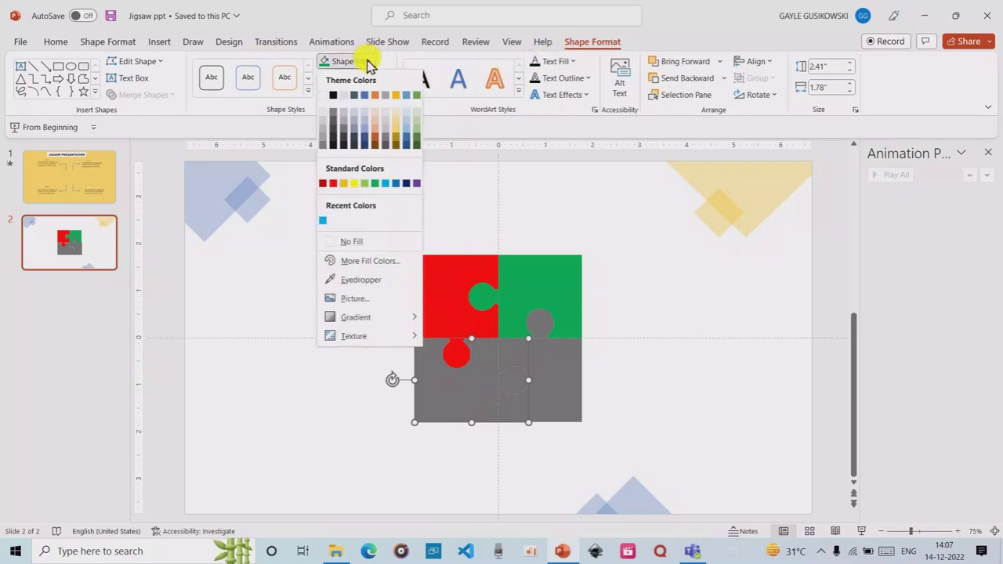
left_click(418, 188)
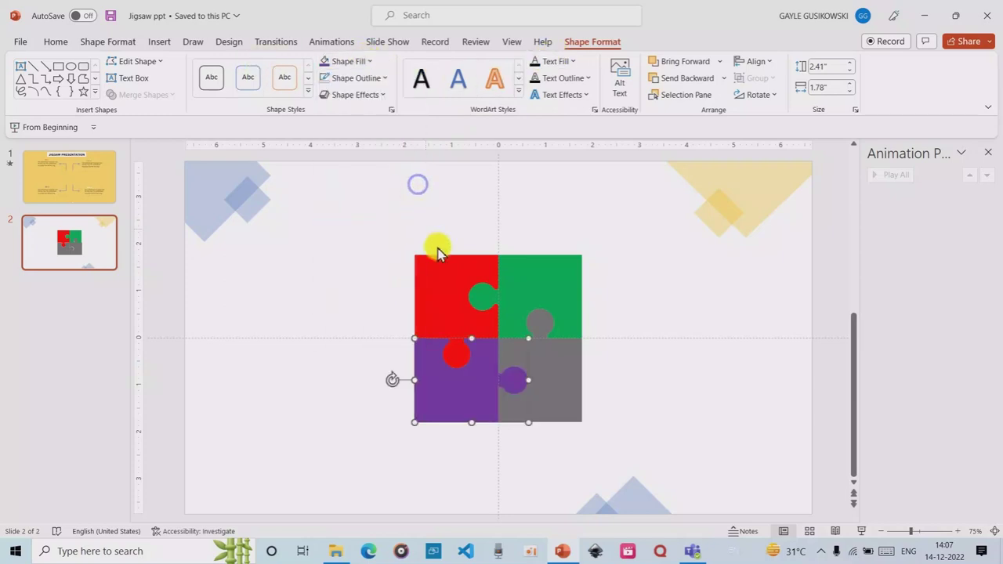
left_click(541, 365)
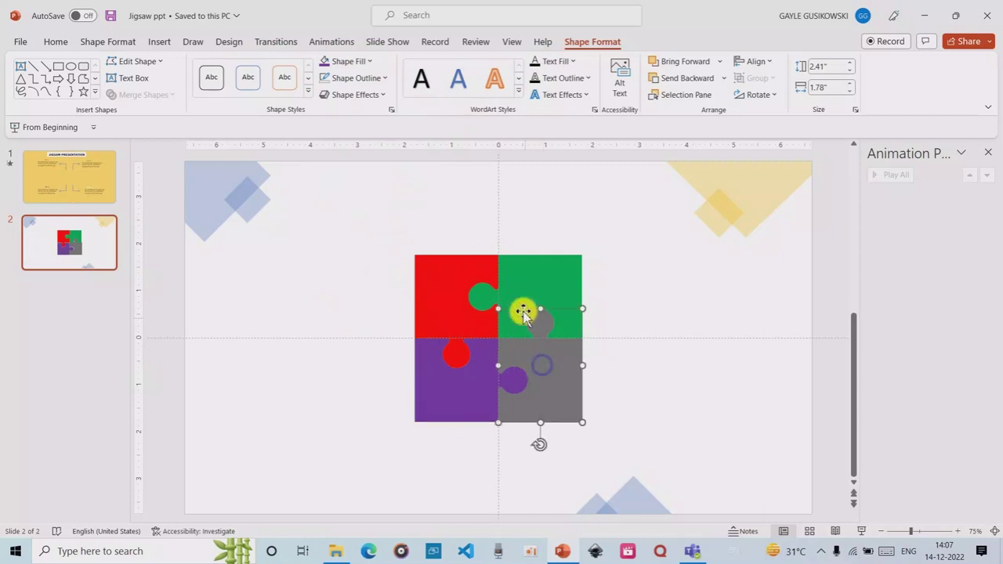
left_click(368, 62)
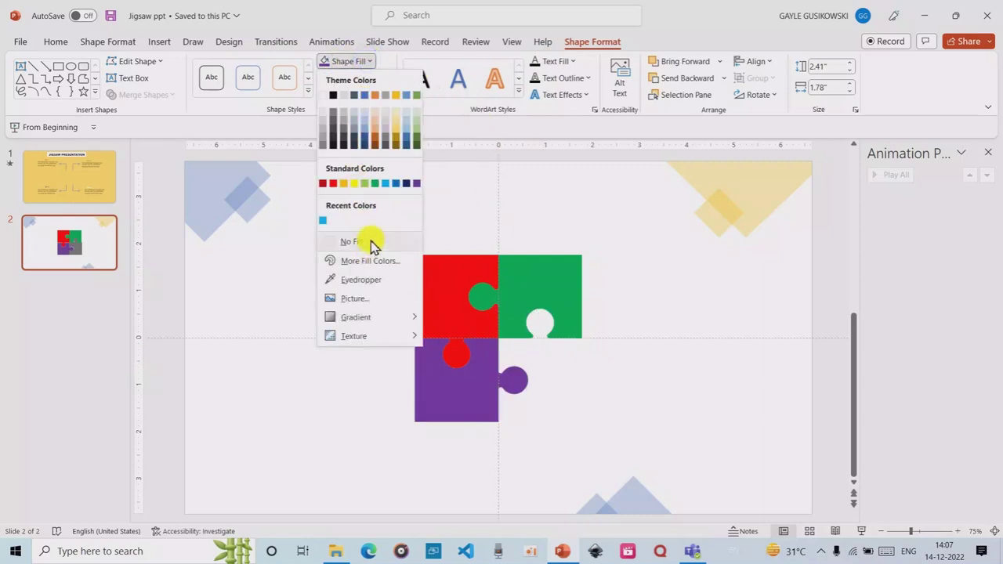
left_click(323, 96)
left_click(751, 252)
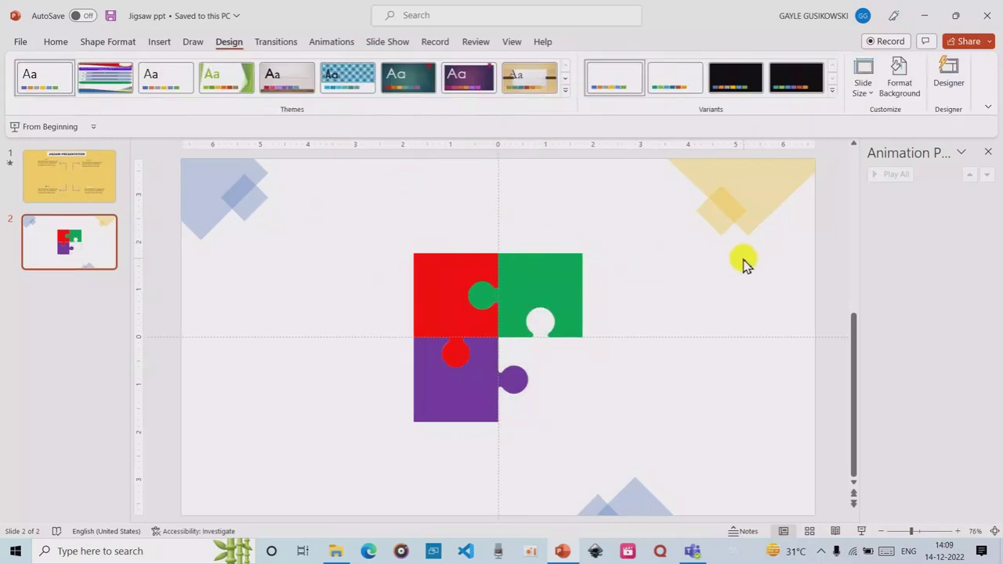
right_click(744, 261)
left_click(689, 296)
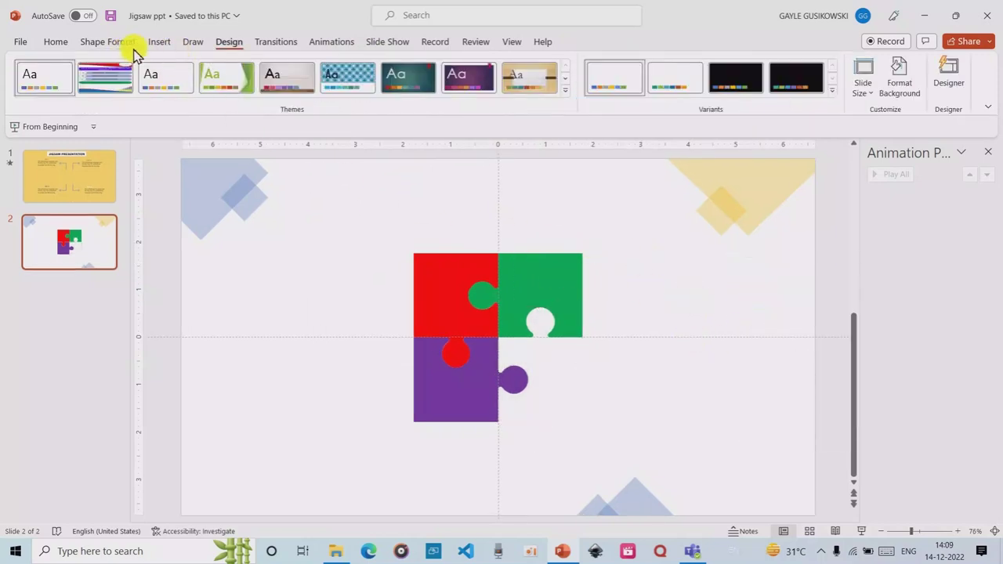
left_click(159, 43)
left_click(247, 90)
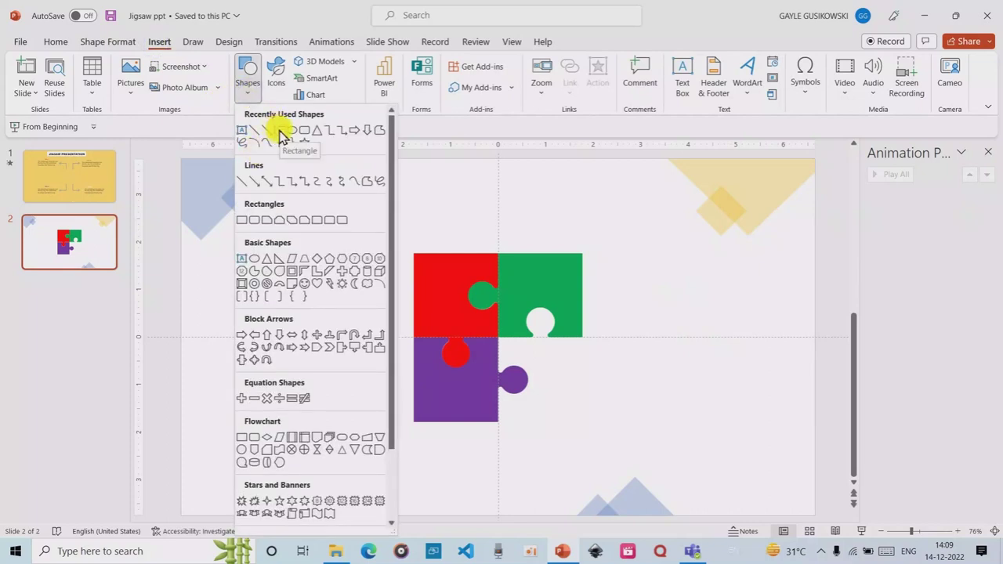
left_click(280, 130)
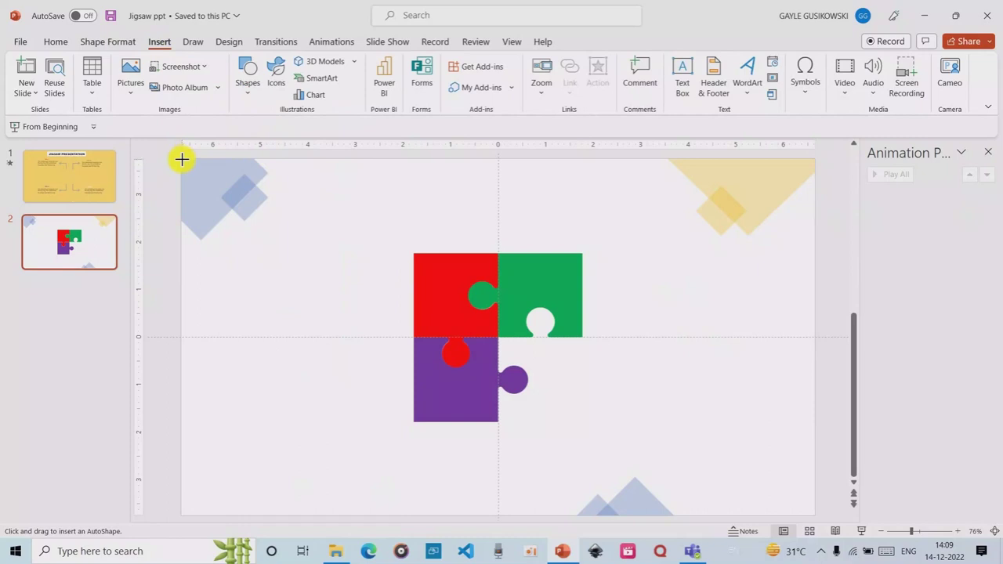
left_click_drag(181, 159, 816, 515)
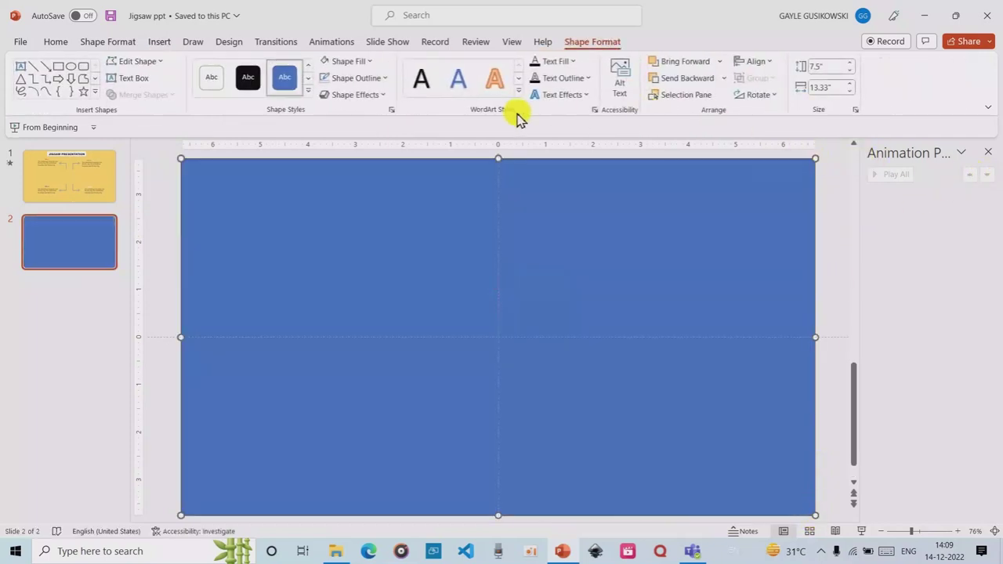
left_click(381, 79)
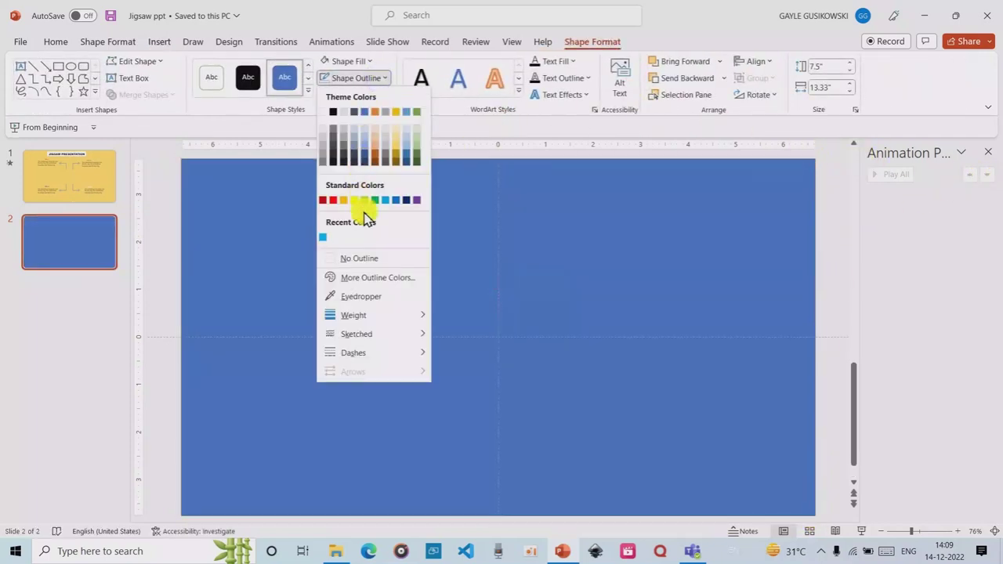
left_click(368, 258)
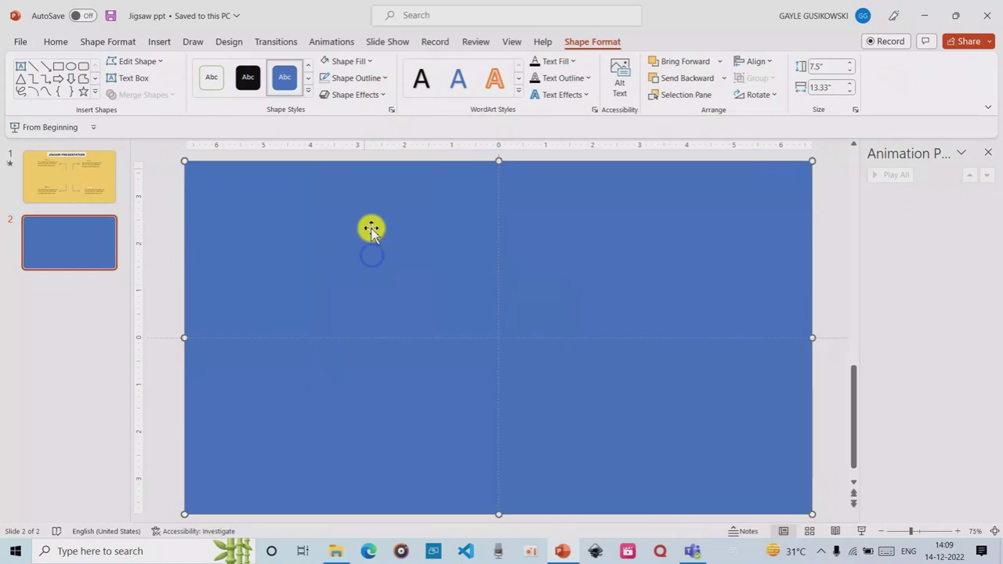
left_click(368, 61)
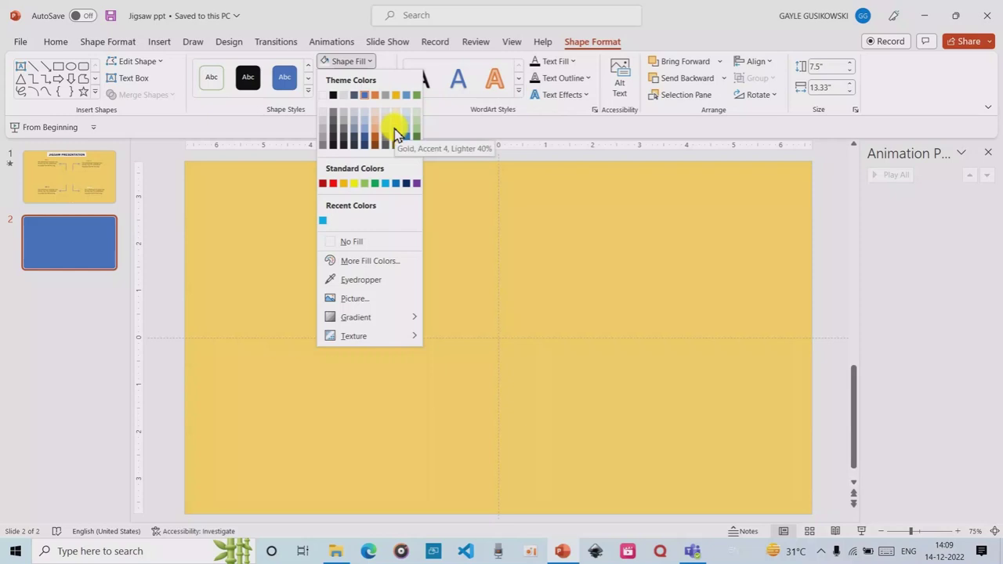
left_click(394, 128)
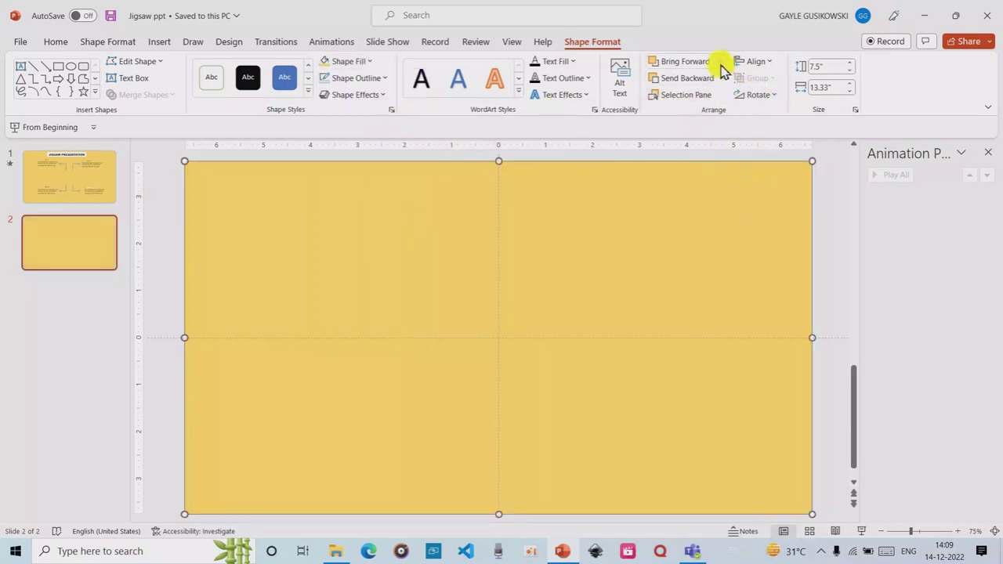
left_click(719, 63)
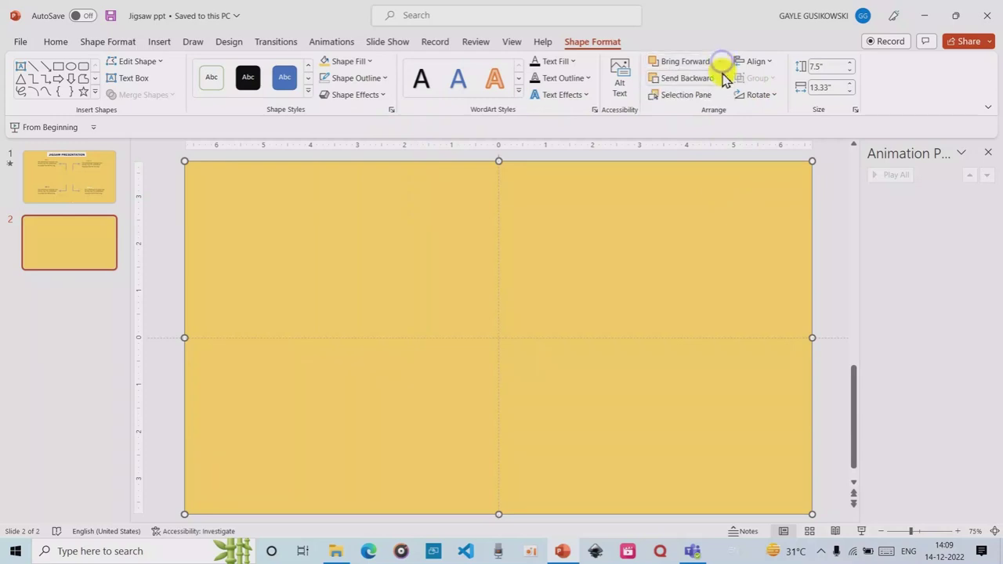
left_click(722, 78)
left_click(692, 116)
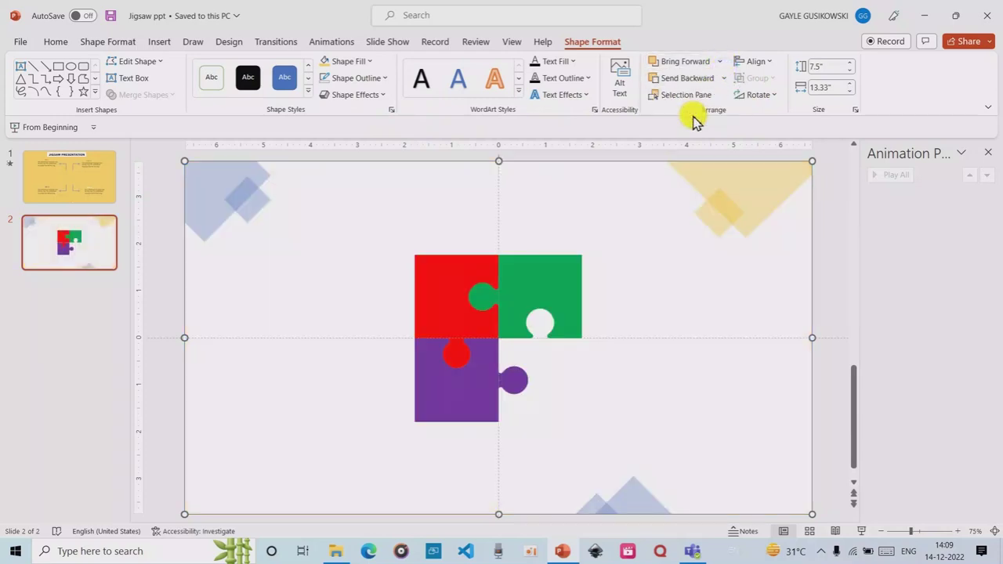
left_click(722, 78)
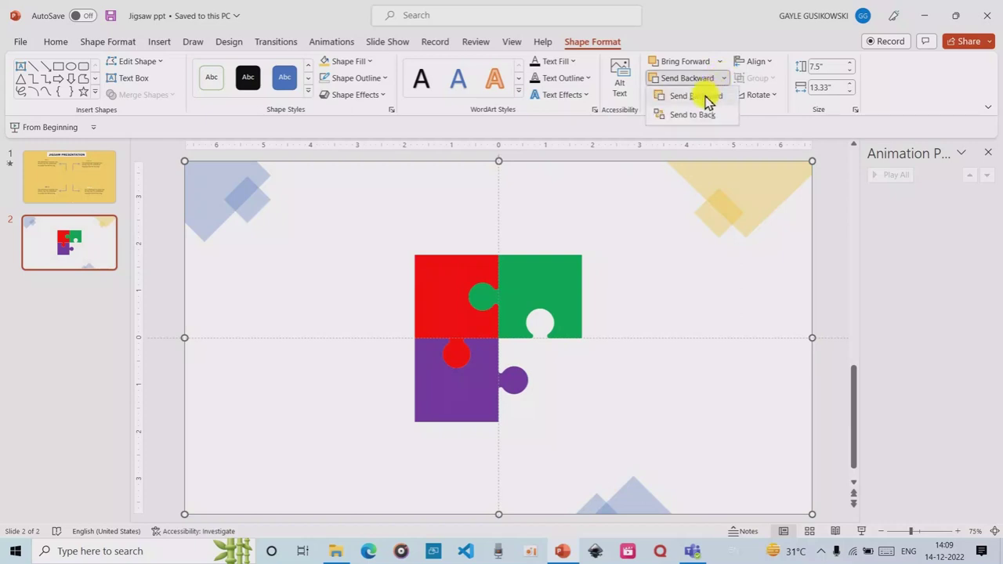
left_click(719, 62)
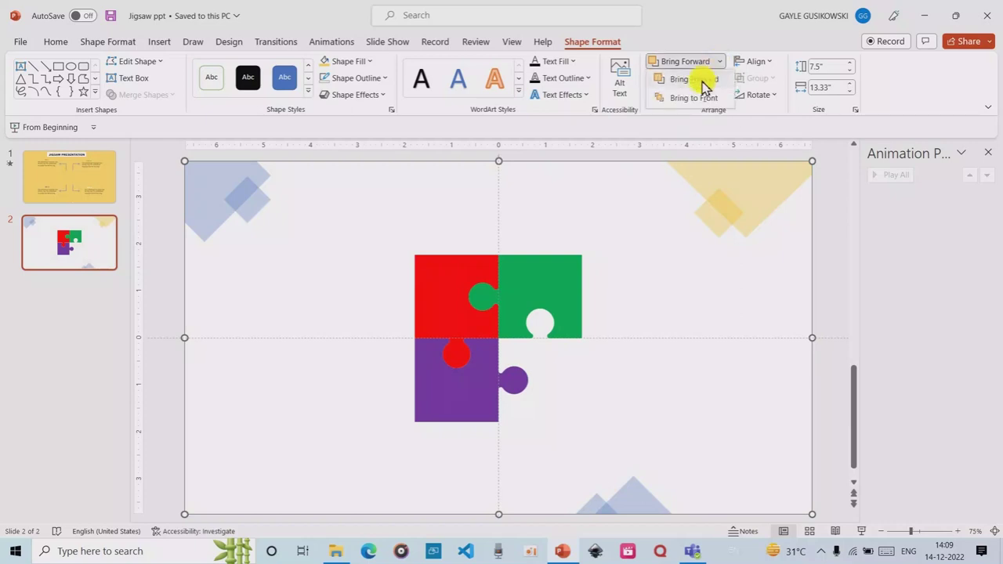
left_click(704, 82)
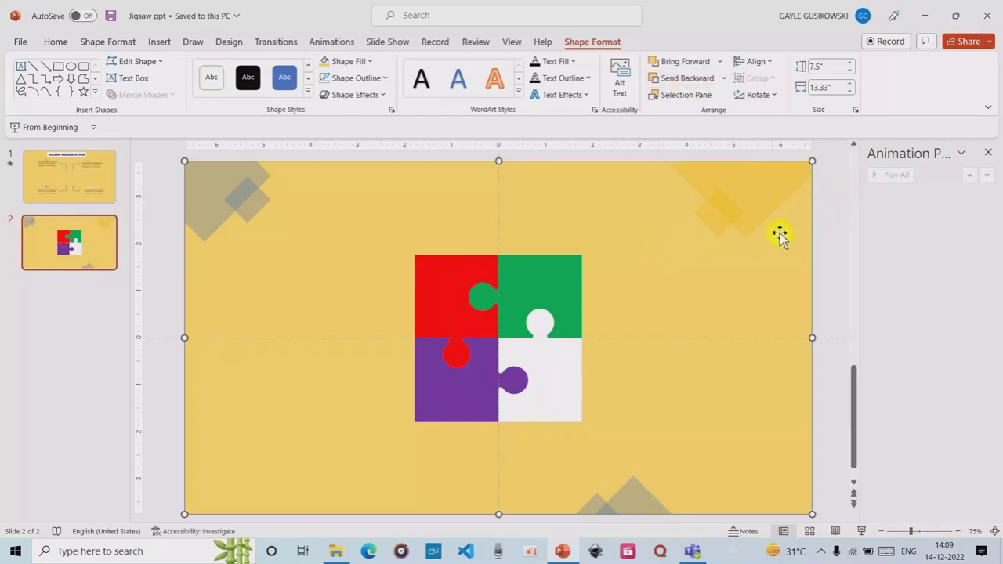
left_click(830, 235)
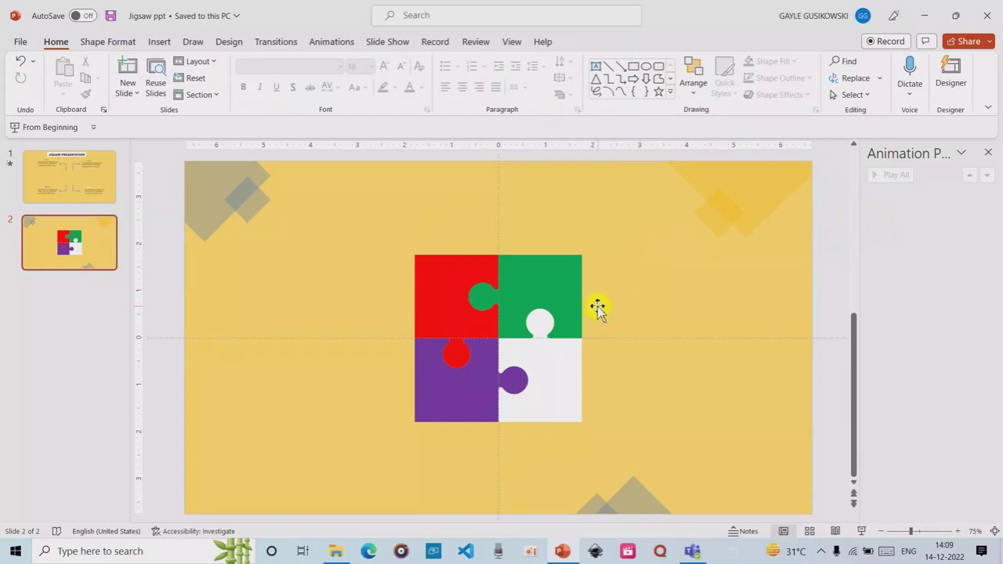
left_click(679, 279)
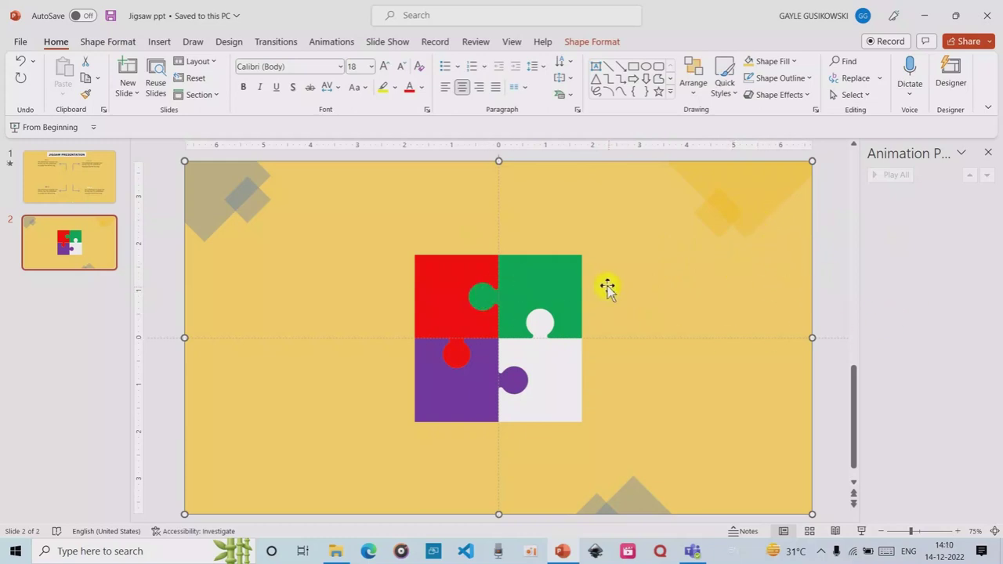
- Set the full-slide yellow rectangle's fill transparency to 0% in the Format Shape pane
right_click(761, 243)
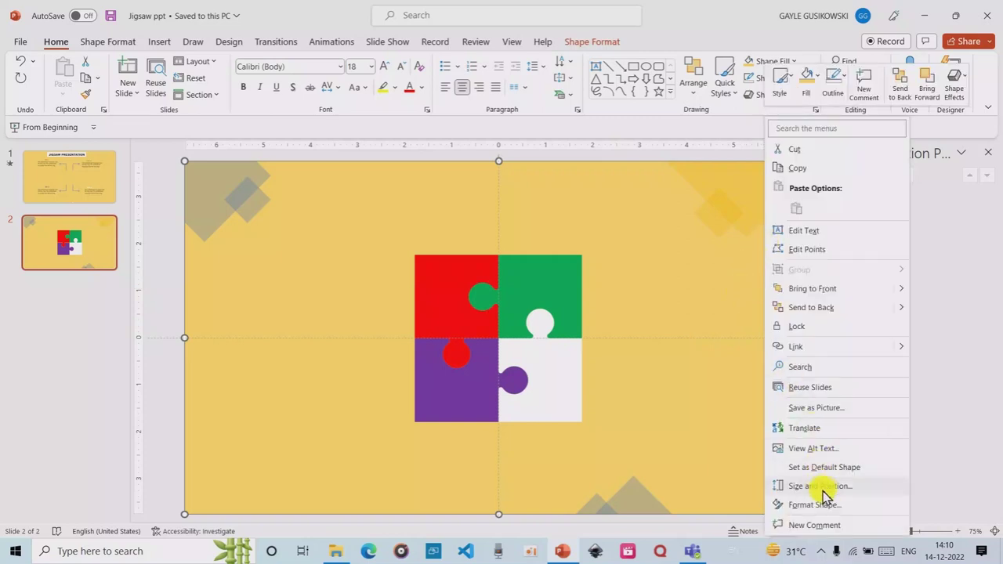
left_click(803, 505)
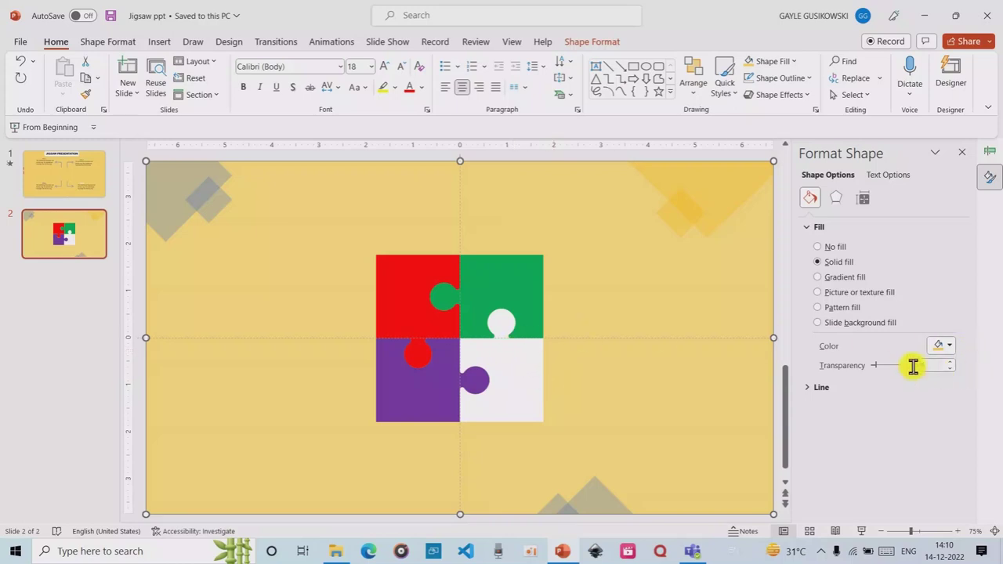
left_click_drag(875, 366, 890, 366)
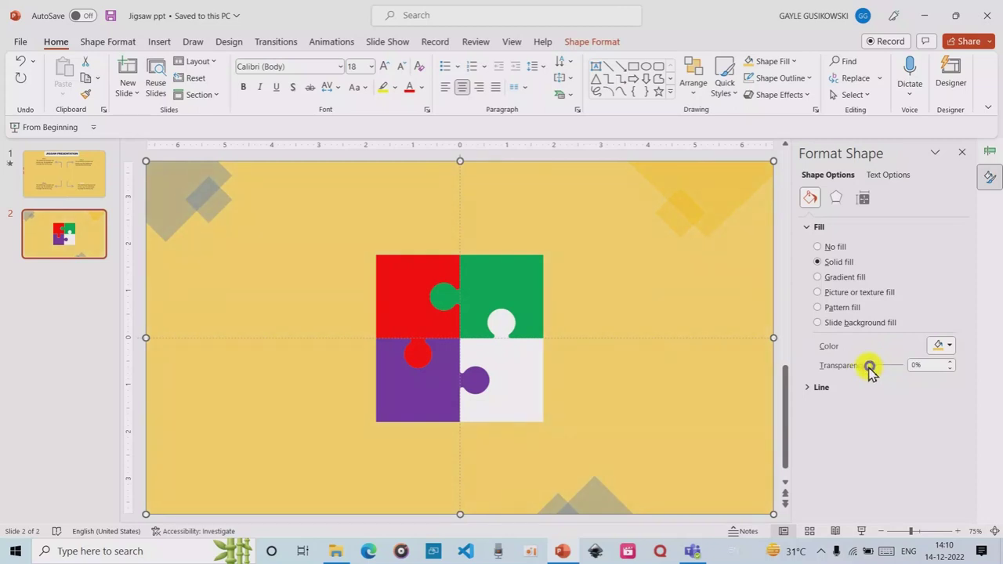
left_click(84, 484)
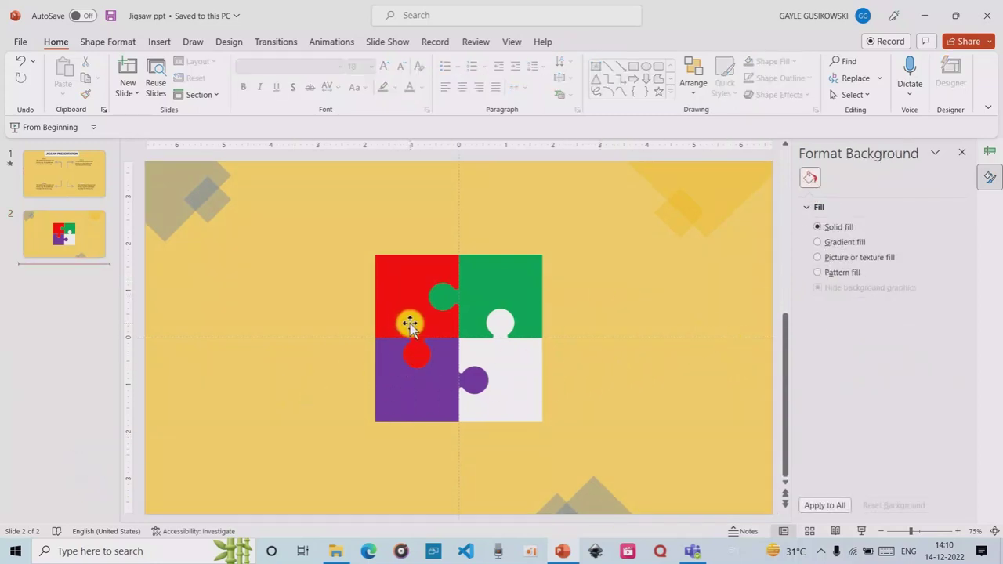
- Draw a short vertical freeform line rising from the red piece's top edge
left_click(159, 42)
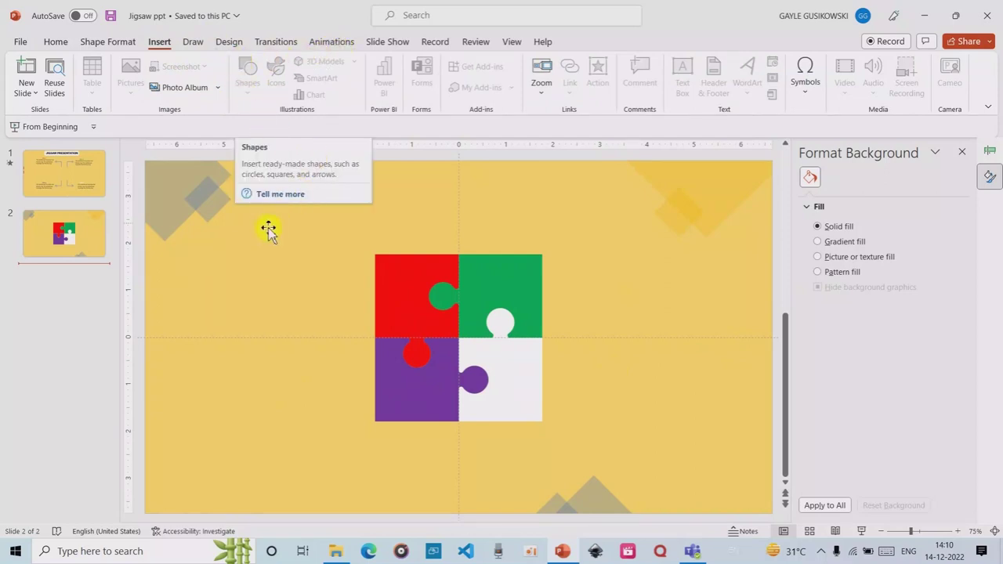
left_click(249, 252)
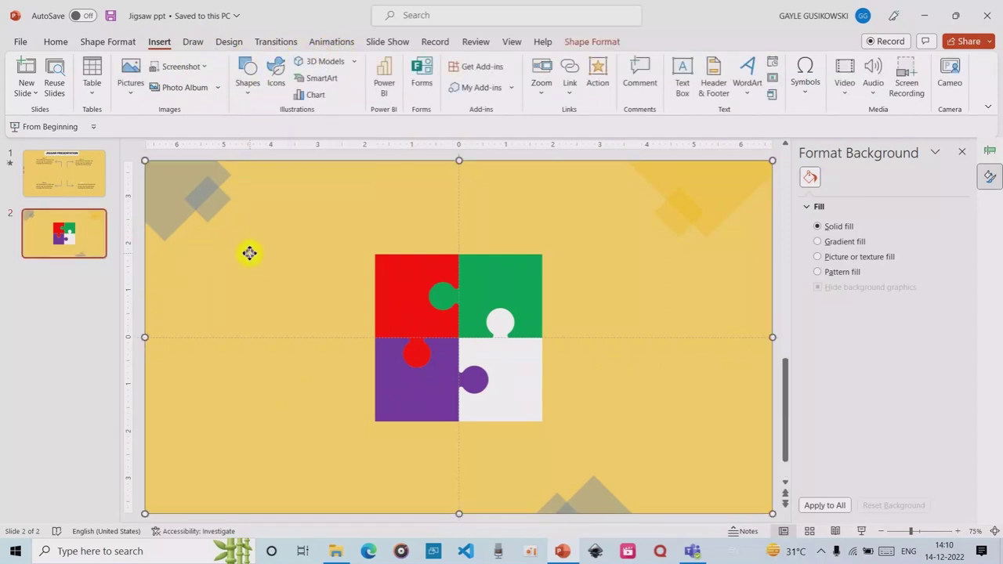
left_click(778, 188)
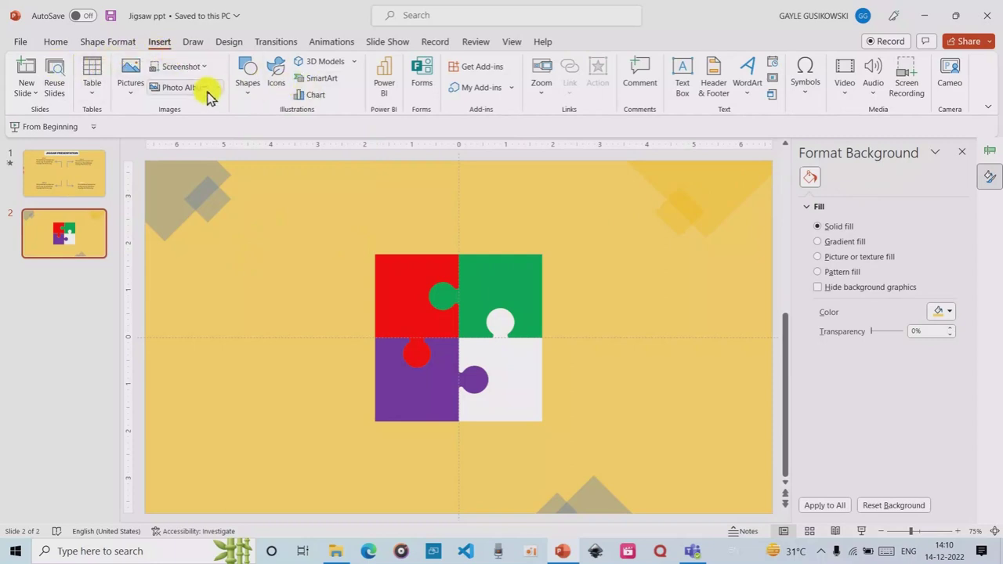
left_click(247, 85)
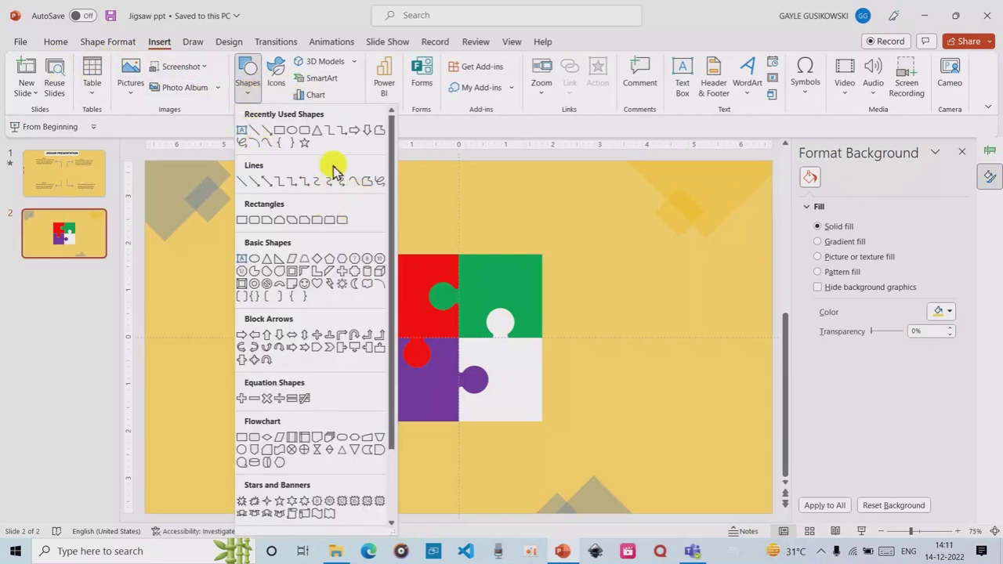
left_click(380, 132)
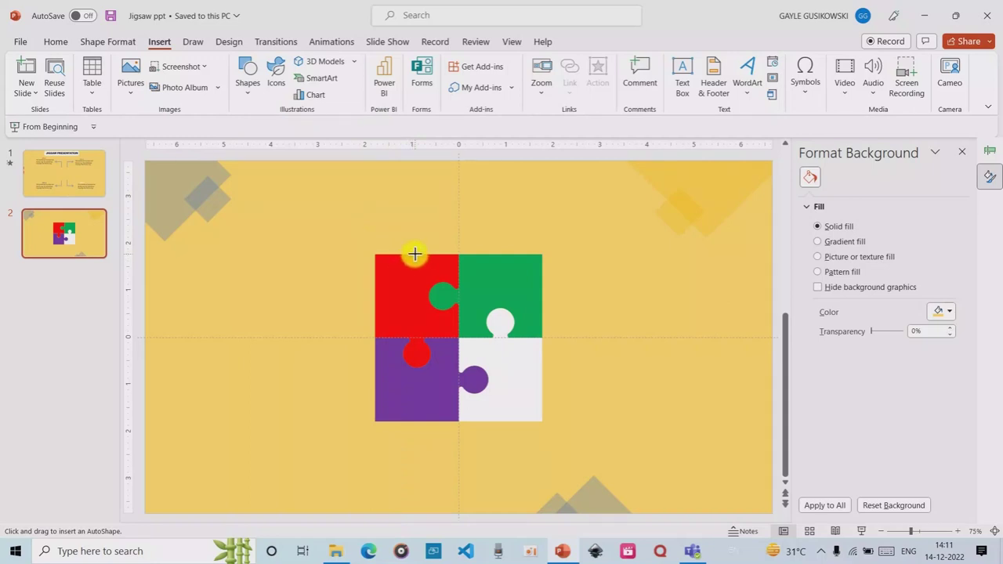
left_click(415, 253)
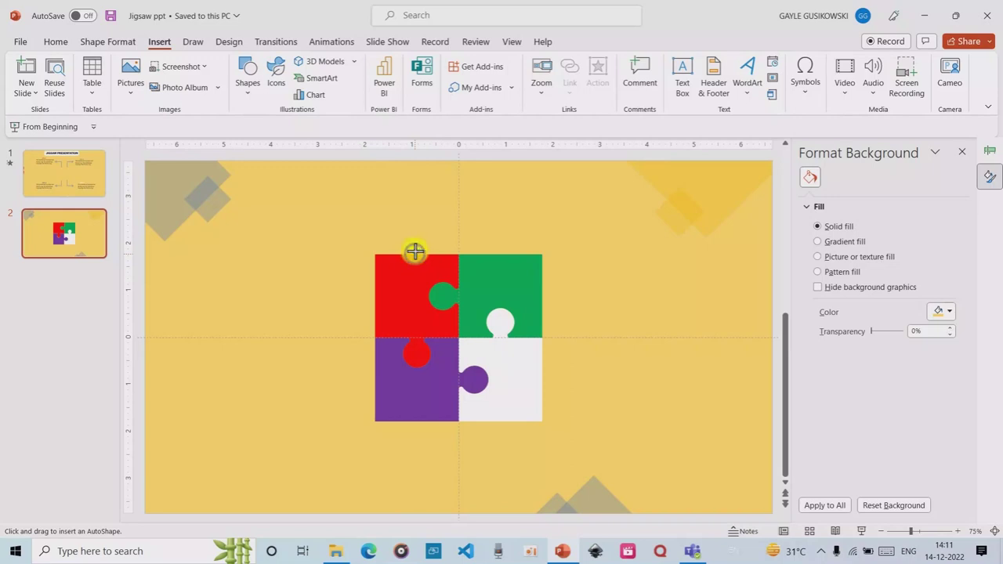
left_click(413, 207)
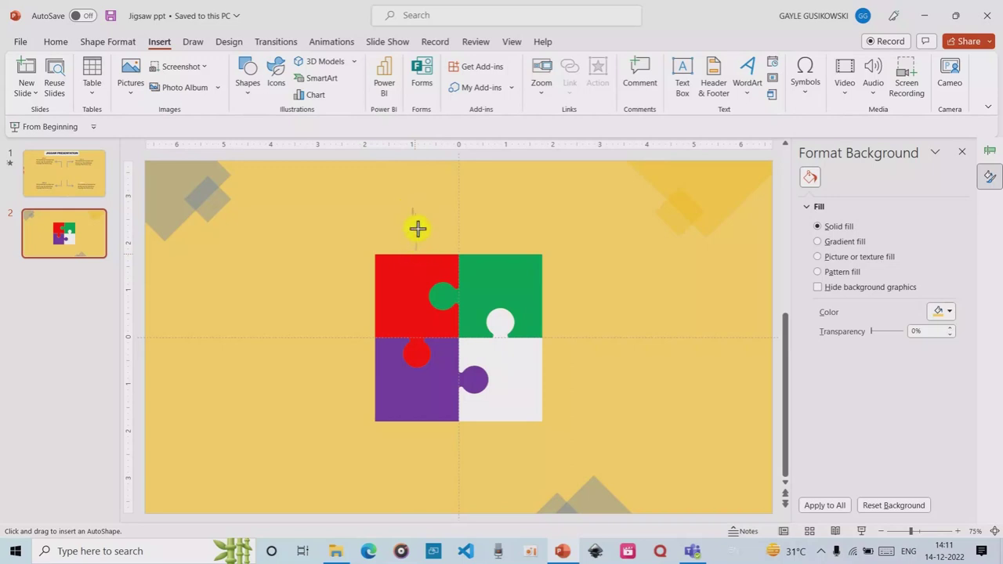
double_click(413, 228)
key("Escape")
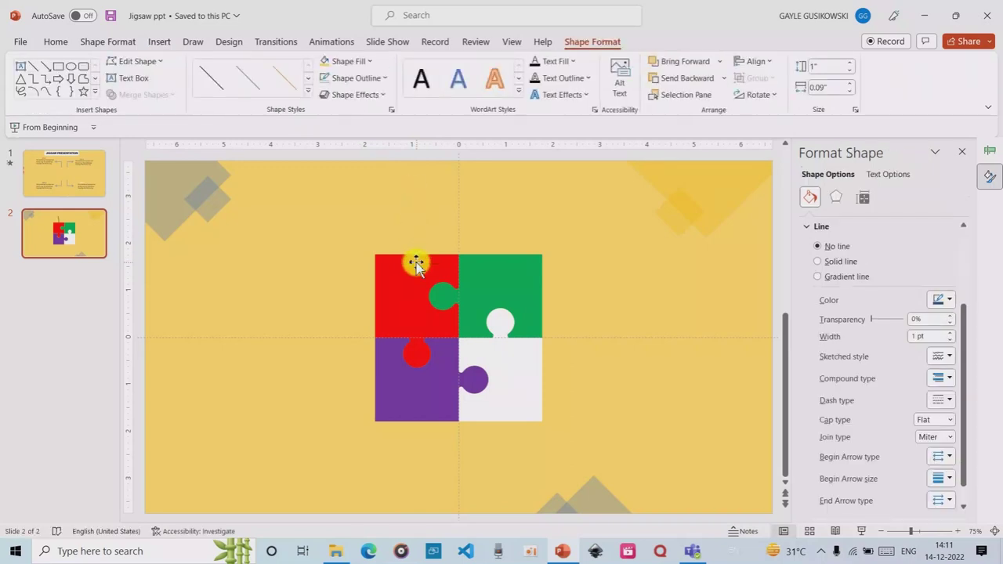
- Draw a second freeform line forming the left-turning part of the bent line above the red piece
left_click(163, 42)
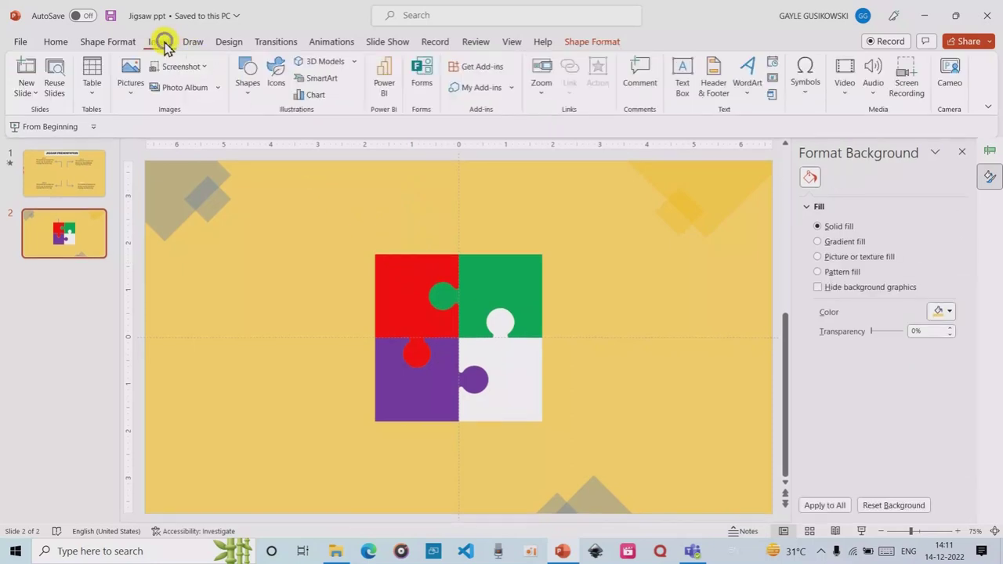
left_click(247, 84)
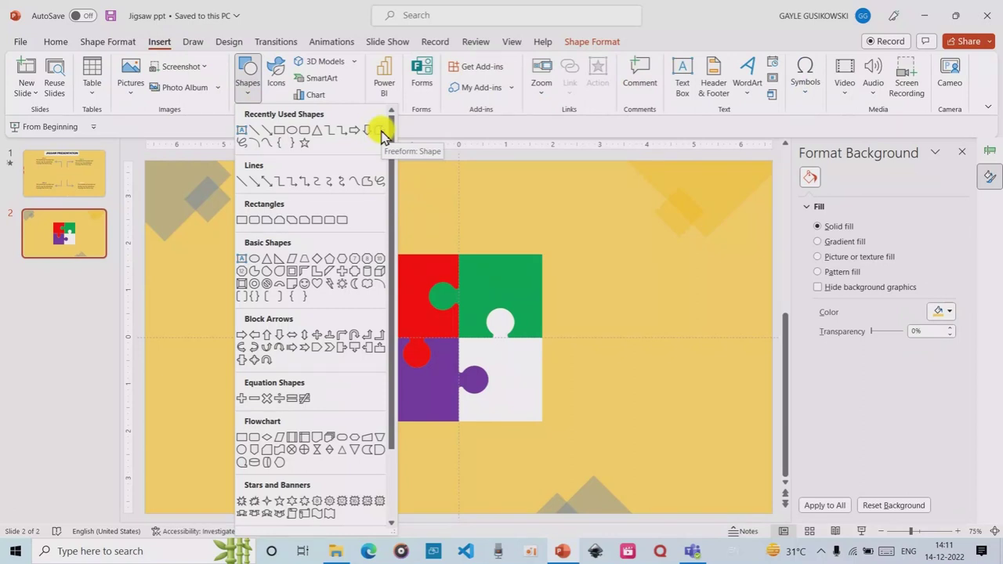
left_click(379, 131)
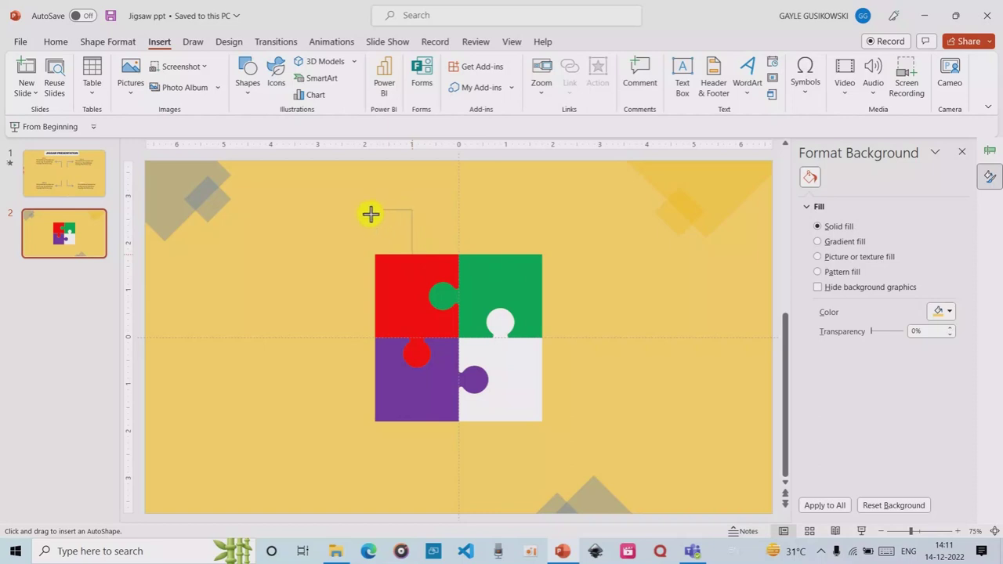
left_click(373, 213)
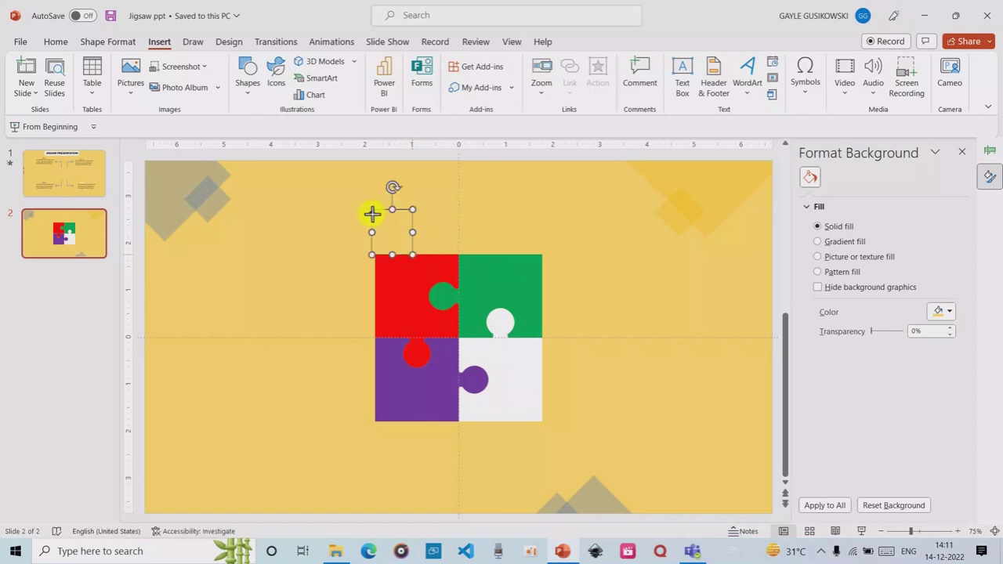
left_click(433, 217)
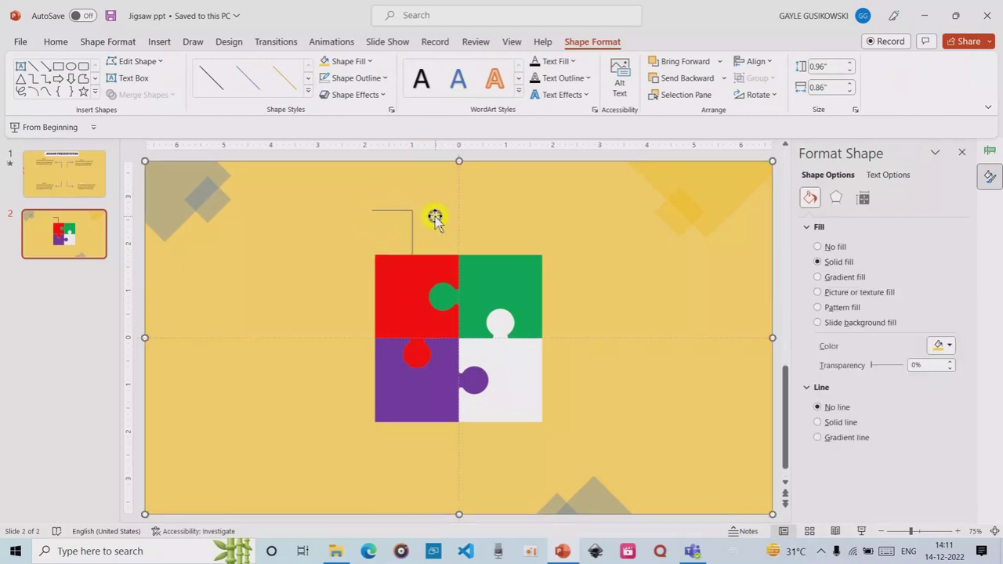
- Try a grey style and then the Single Arrow - Dark 1 style on the bent line
left_click(391, 210)
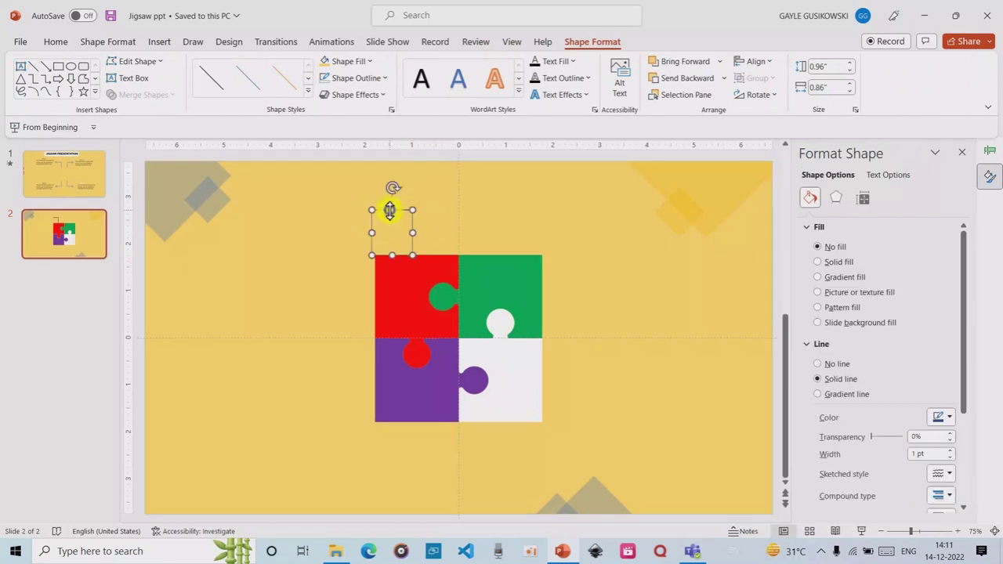
left_click(306, 88)
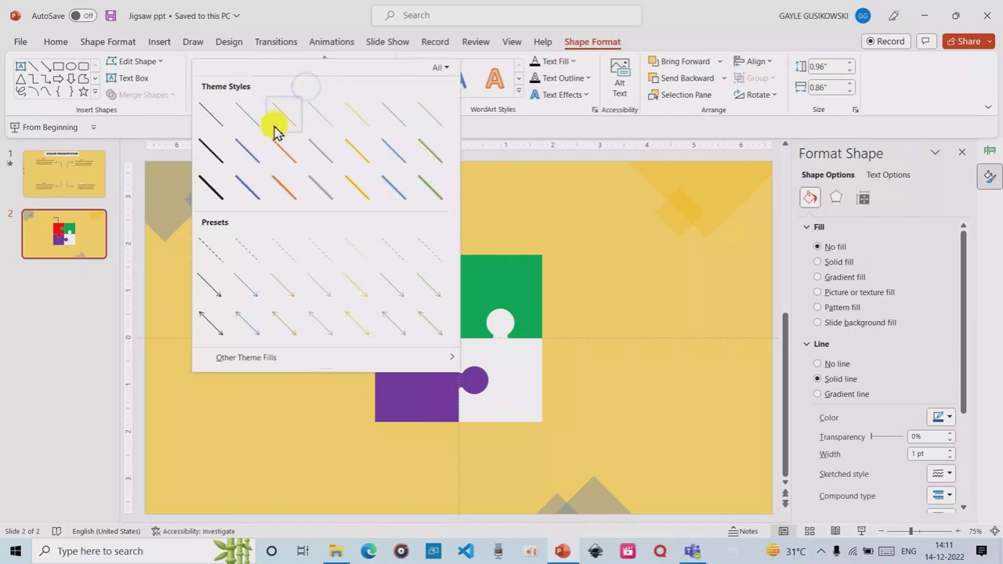
left_click(314, 190)
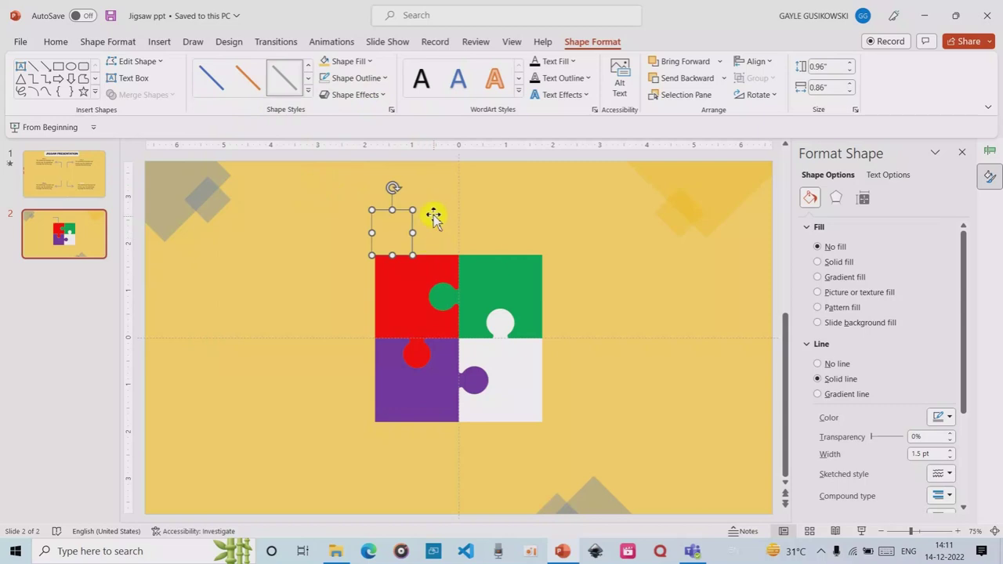
left_click(307, 94)
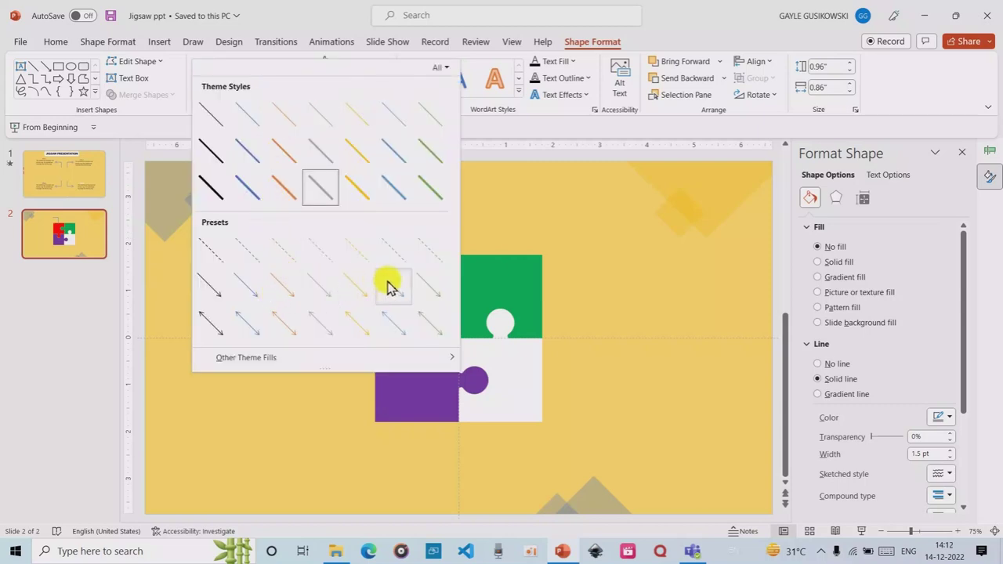
mouse_move(389, 357)
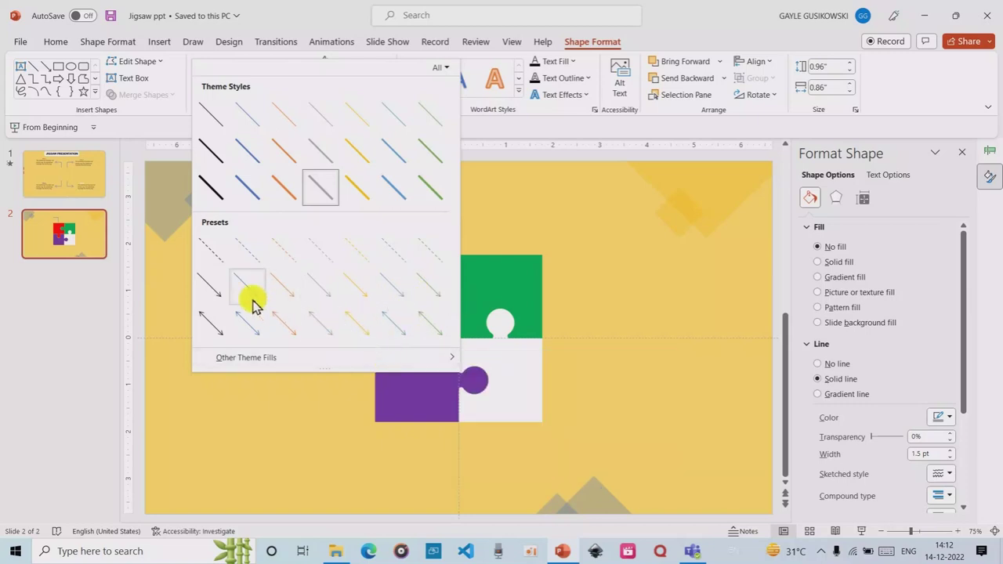
left_click(213, 292)
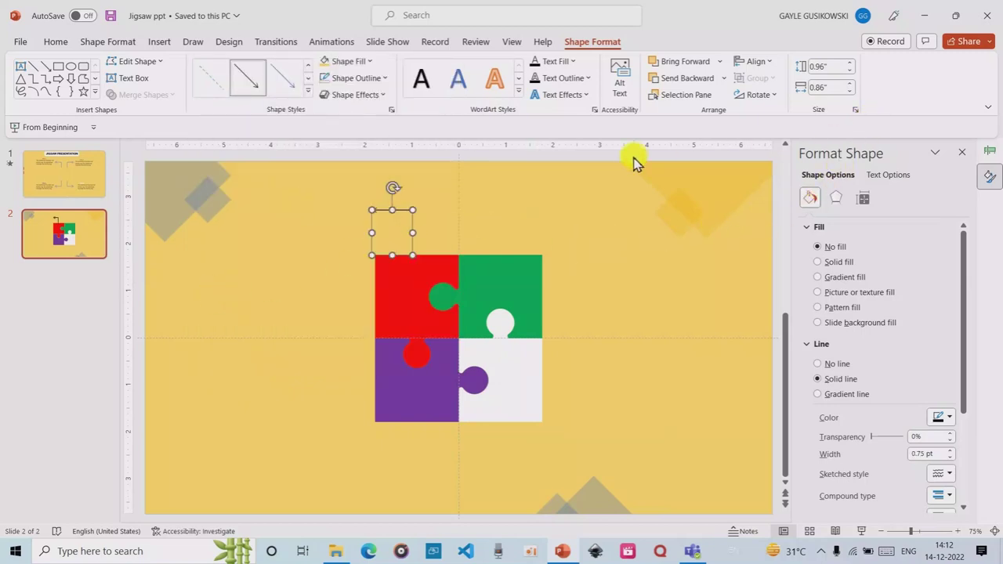
- Reapply the grey third-row theme line style to the bent line
left_click(619, 204)
left_click(410, 243)
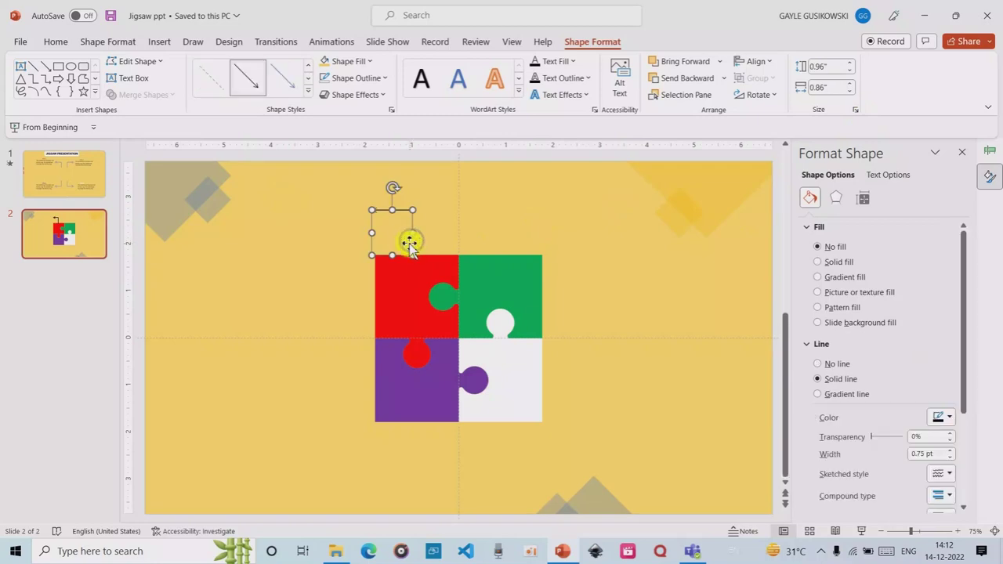
left_click(308, 90)
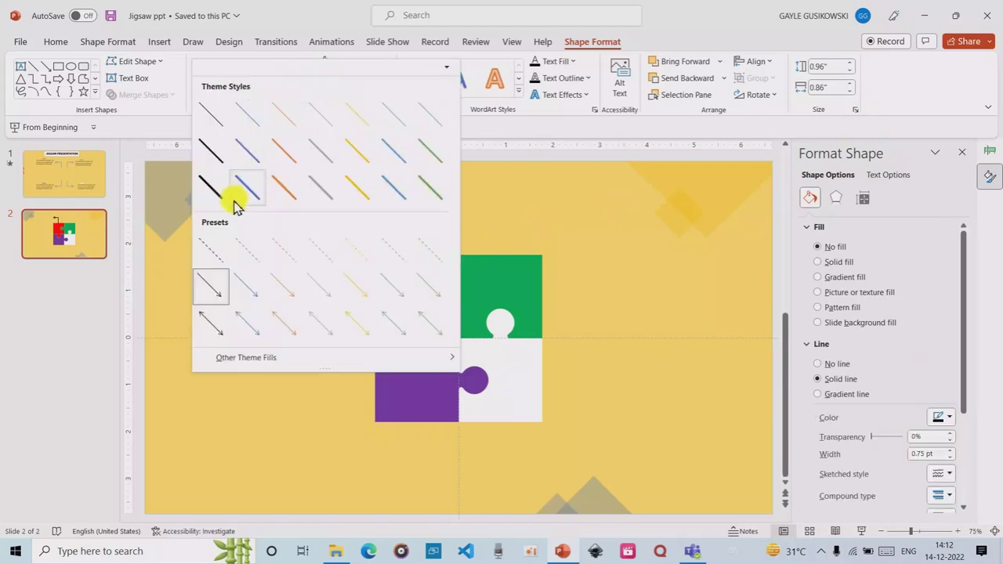
left_click(320, 188)
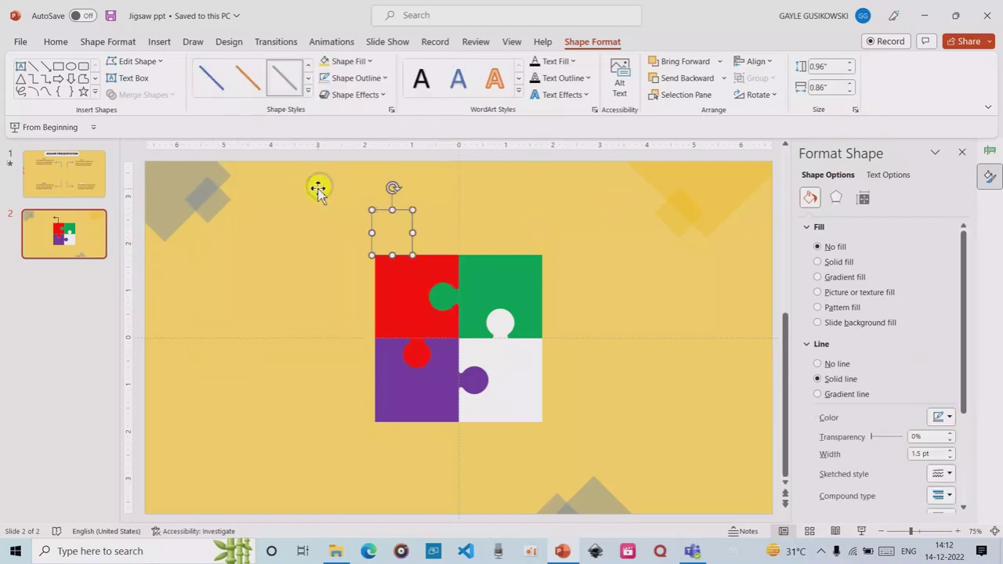
left_click(524, 233)
left_click(408, 240)
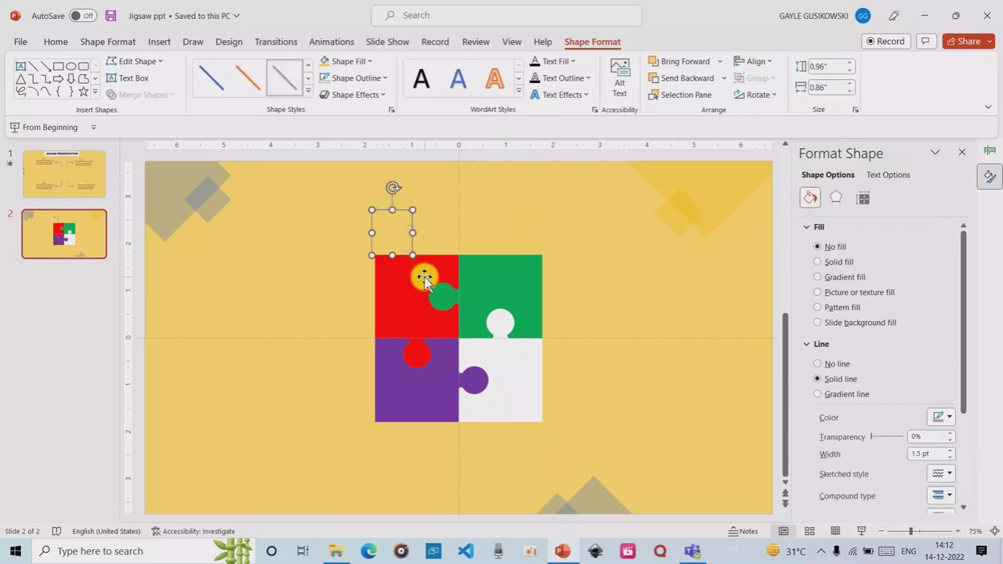
- Copy the bent arrow above the green piece and flip it horizontally to point right
left_click_drag(416, 273, 423, 280)
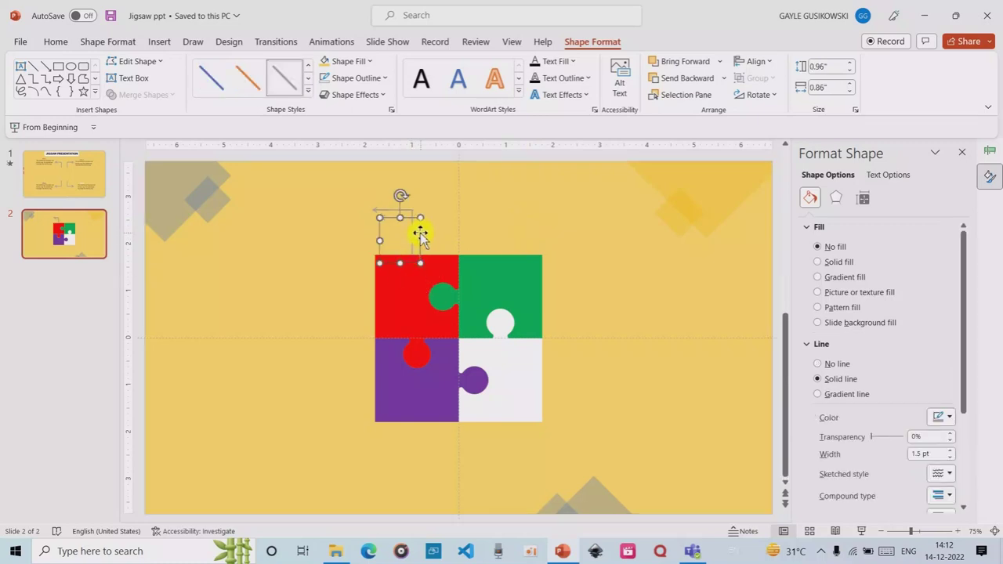
left_click_drag(420, 231, 504, 224)
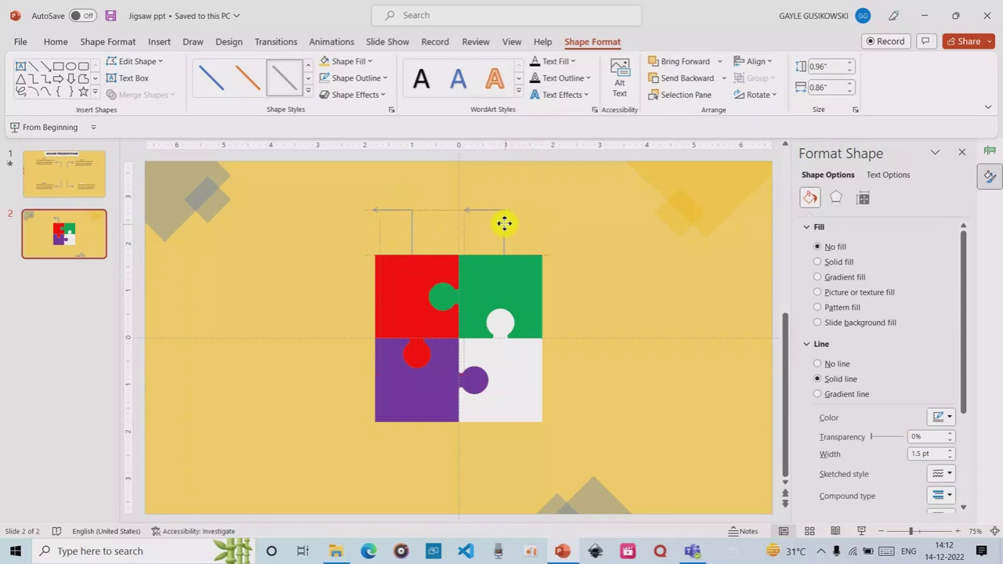
left_click_drag(503, 224, 506, 222)
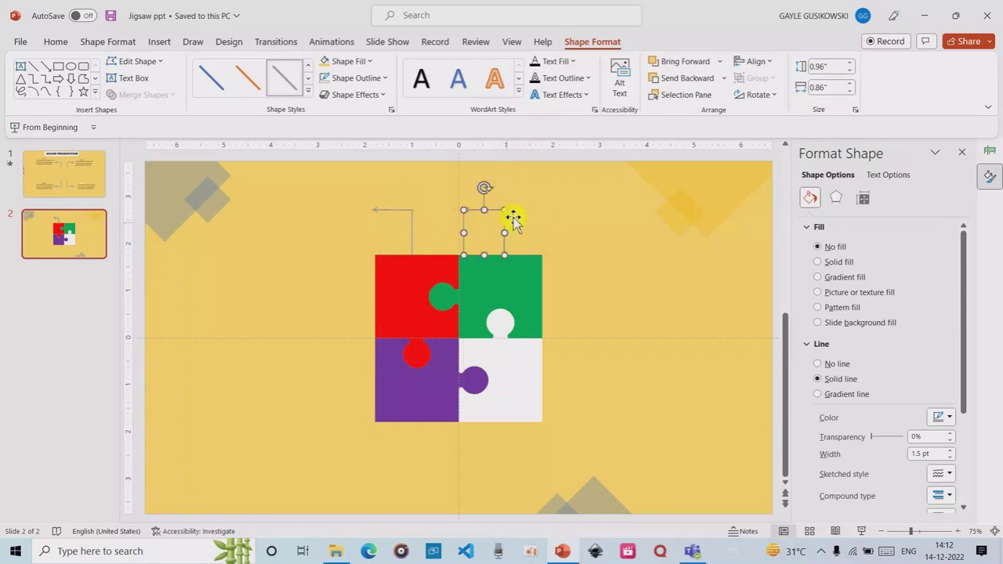
left_click(774, 95)
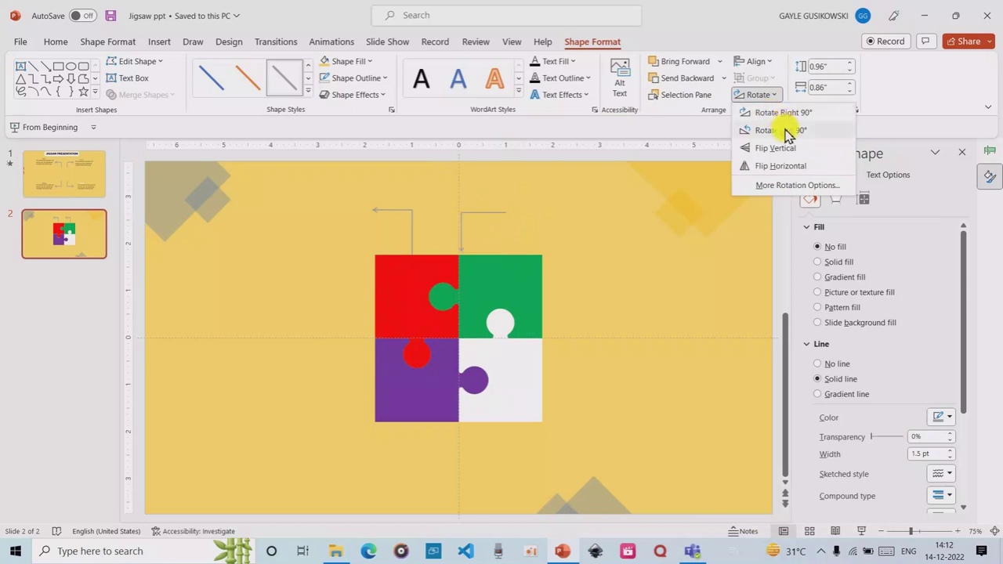
left_click(791, 166)
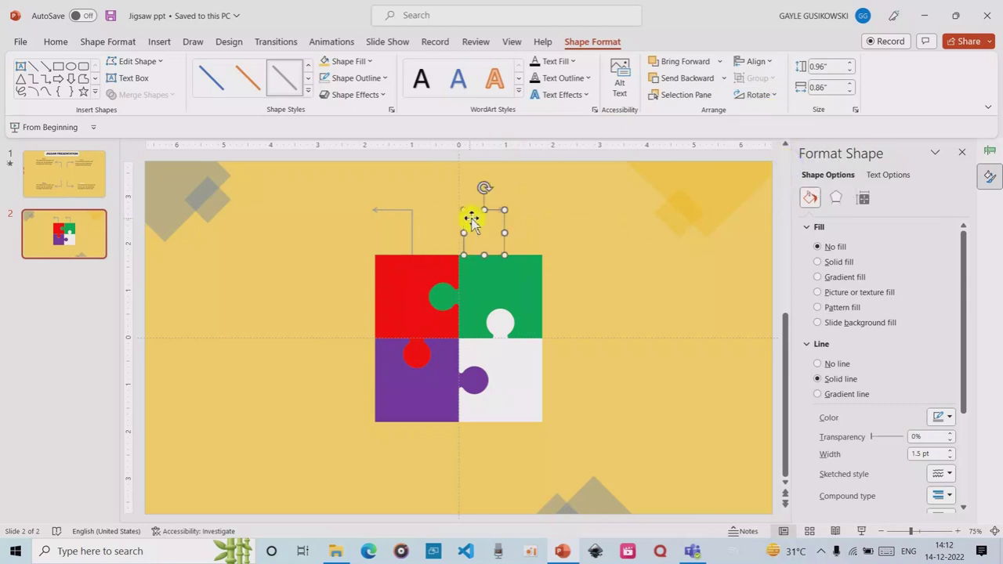
left_click_drag(473, 210, 502, 204)
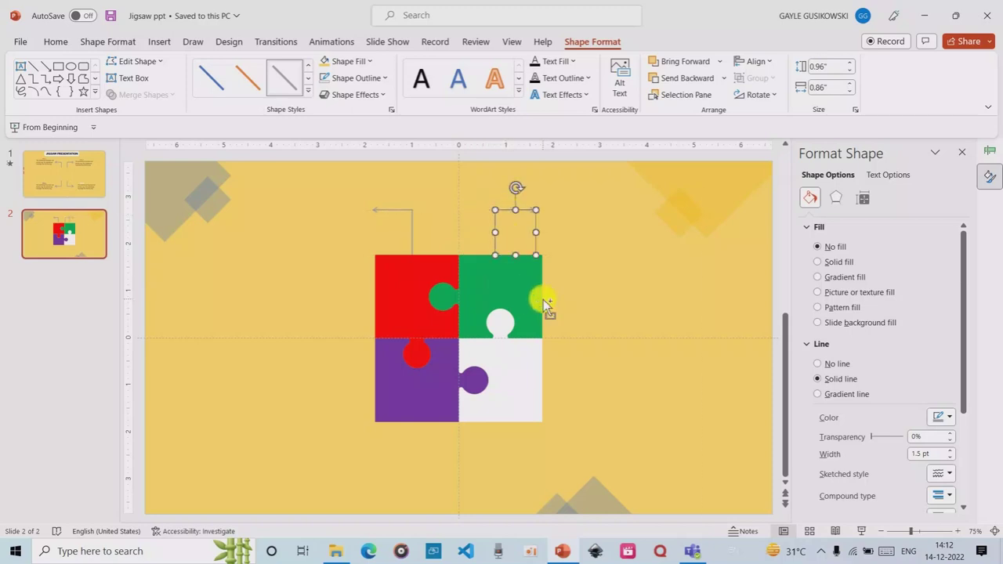
- Duplicate the arrow, move the copy below the white piece, and flip it vertically
key("ctrl+d")
left_click_drag(647, 210, 522, 428)
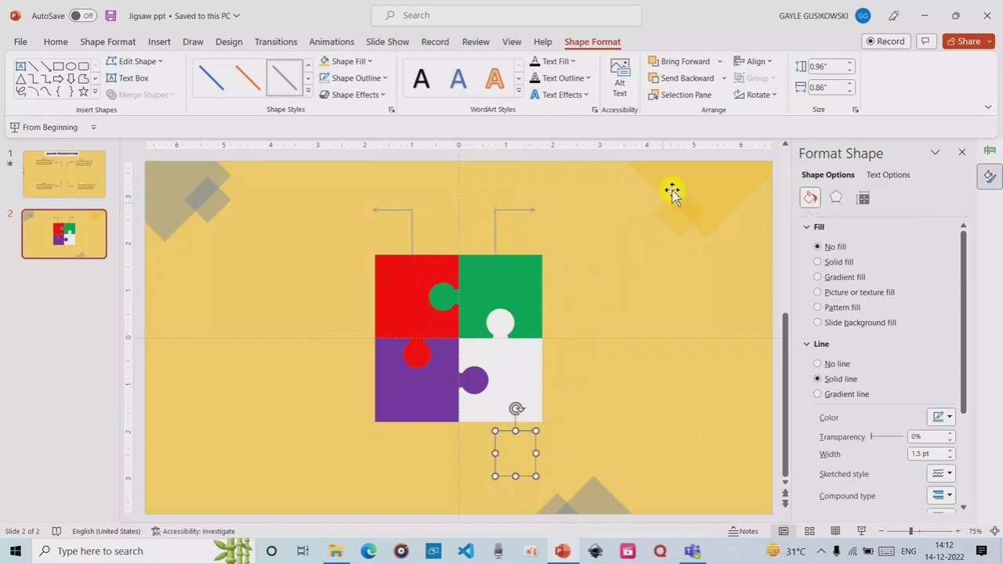
left_click(759, 95)
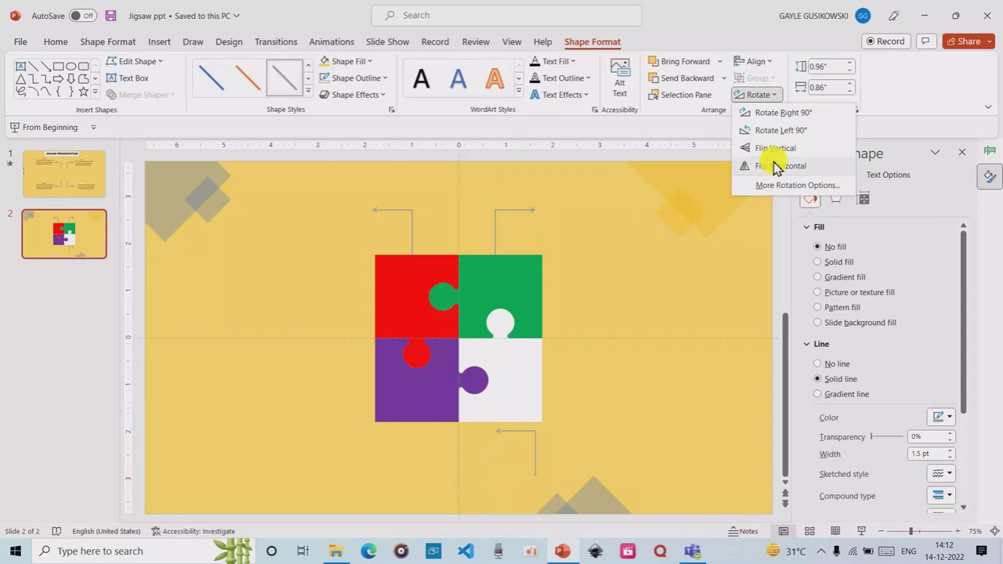
left_click(780, 149)
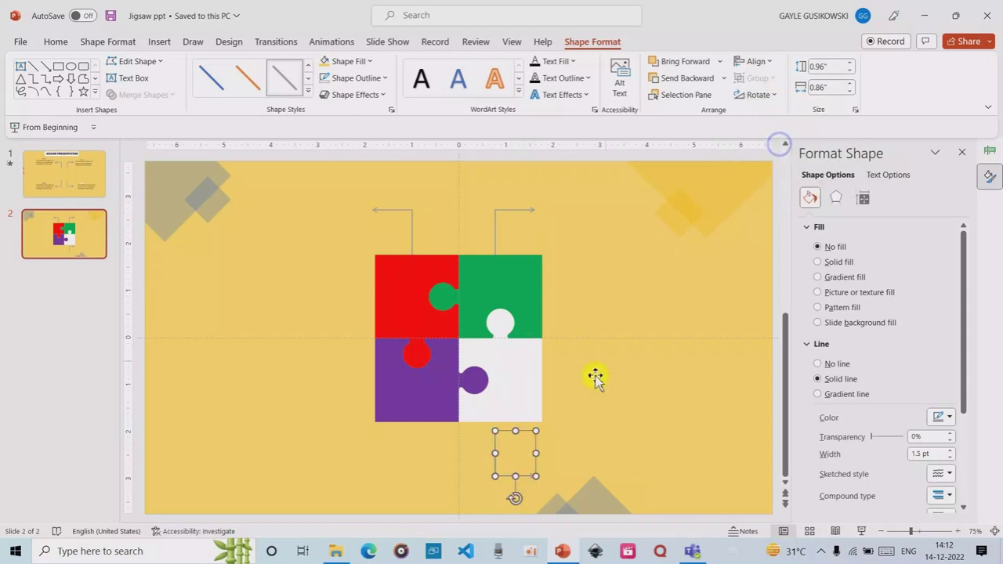
left_click(504, 475)
mouse_move(504, 474)
left_mouse_down()
mouse_move(508, 465)
mouse_move(493, 474)
mouse_move(501, 459)
left_mouse_up()
left_click(493, 468)
left_click(633, 363)
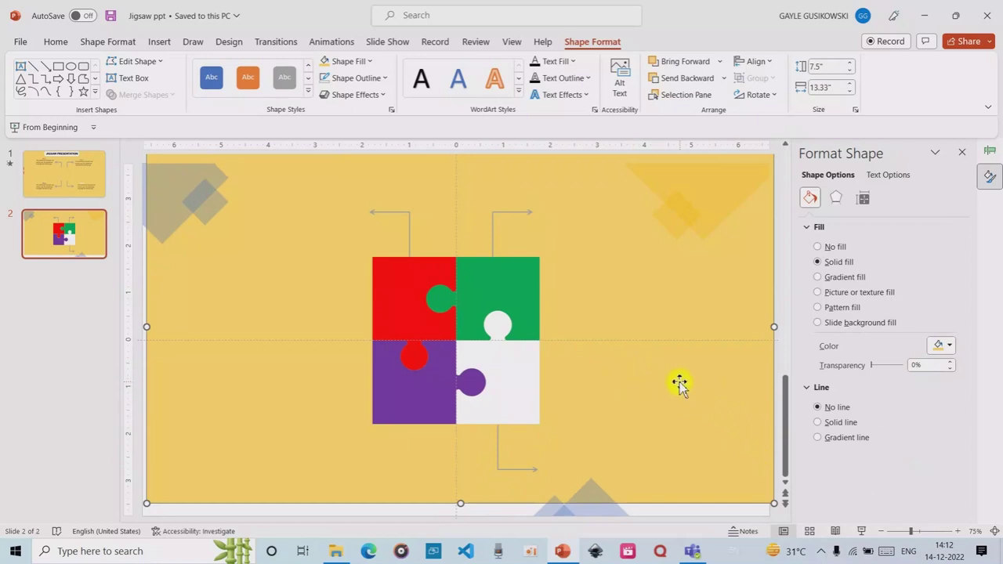
- Lock Rectangle 22 in the Selection Pane and confirm it can no longer be moved
mouse_move(679, 383)
left_mouse_down()
mouse_move(676, 395)
mouse_move(678, 376)
left_mouse_up()
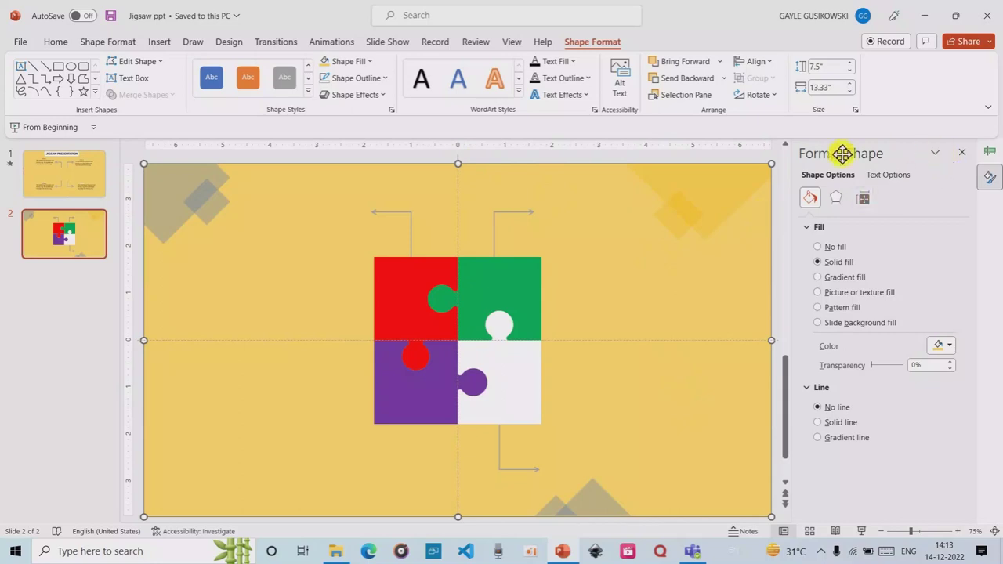
left_click(696, 95)
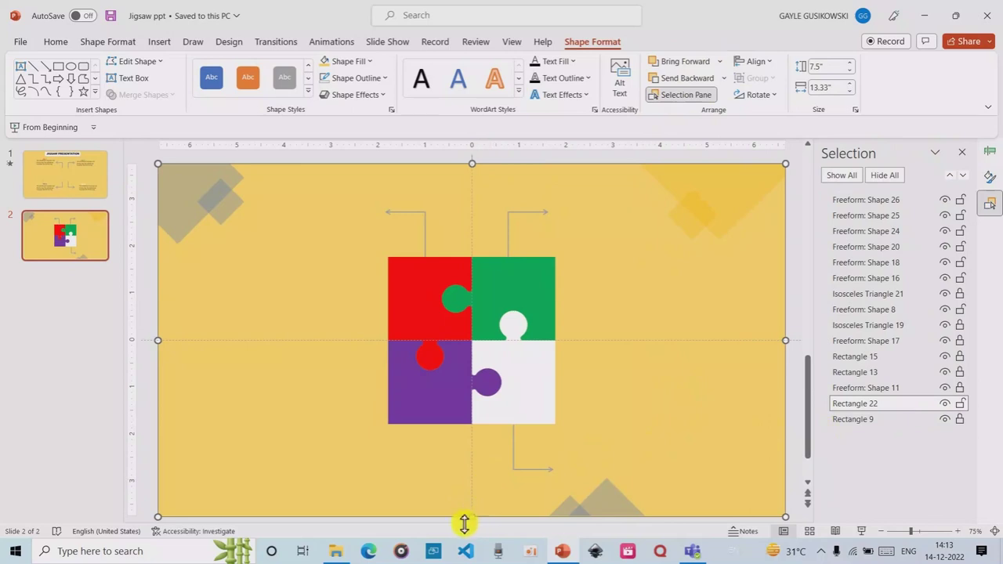
left_click(959, 402)
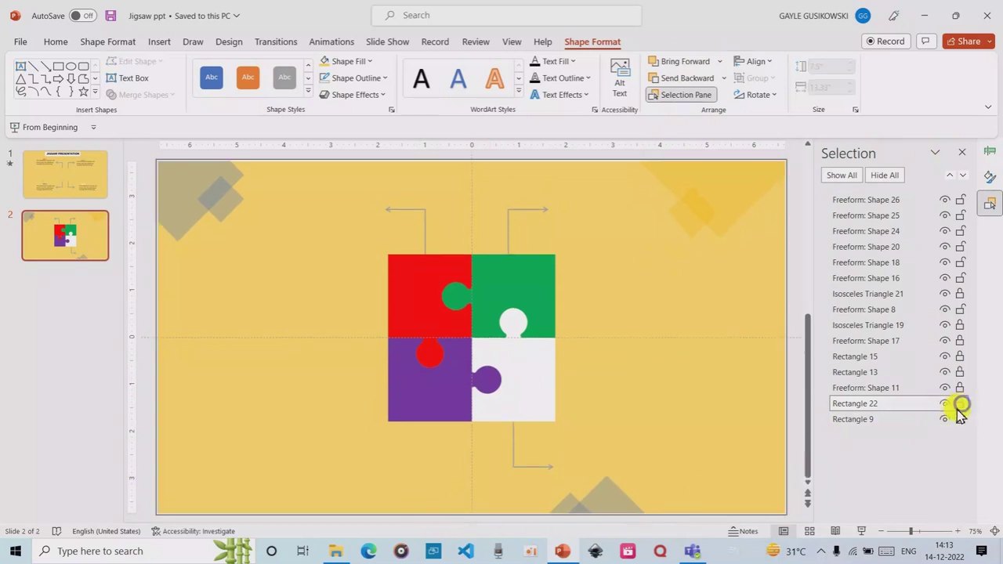
left_click(794, 282)
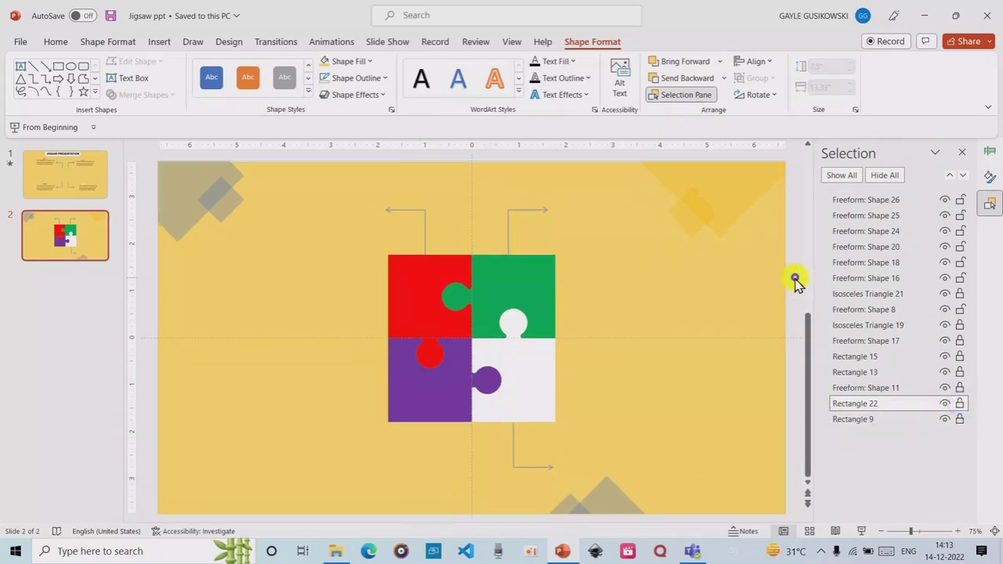
left_click(678, 258)
left_click(512, 300)
left_click(630, 226)
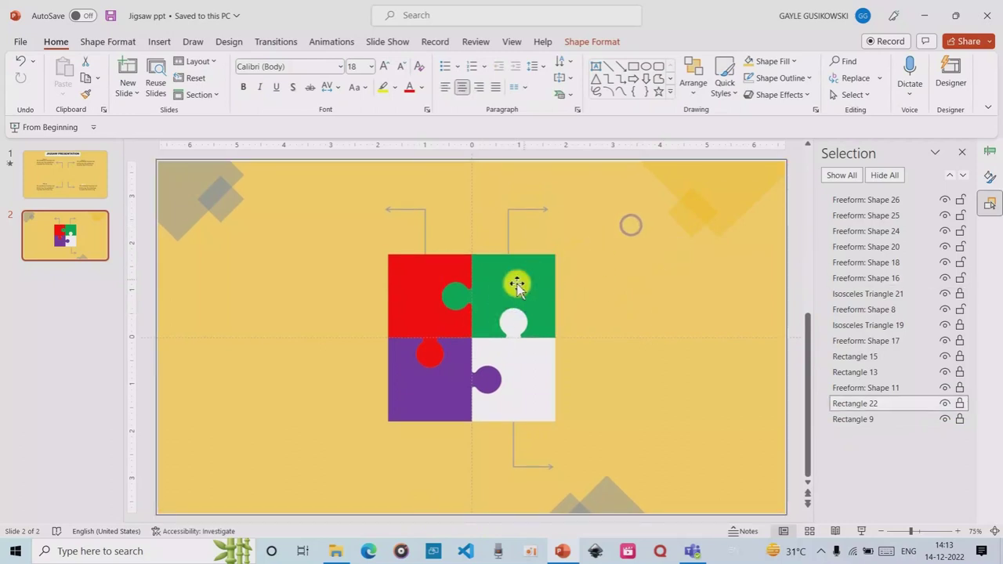
- Copy the bottom arrow under the purple piece, flip it horizontally to point left, and align it
left_click(512, 449)
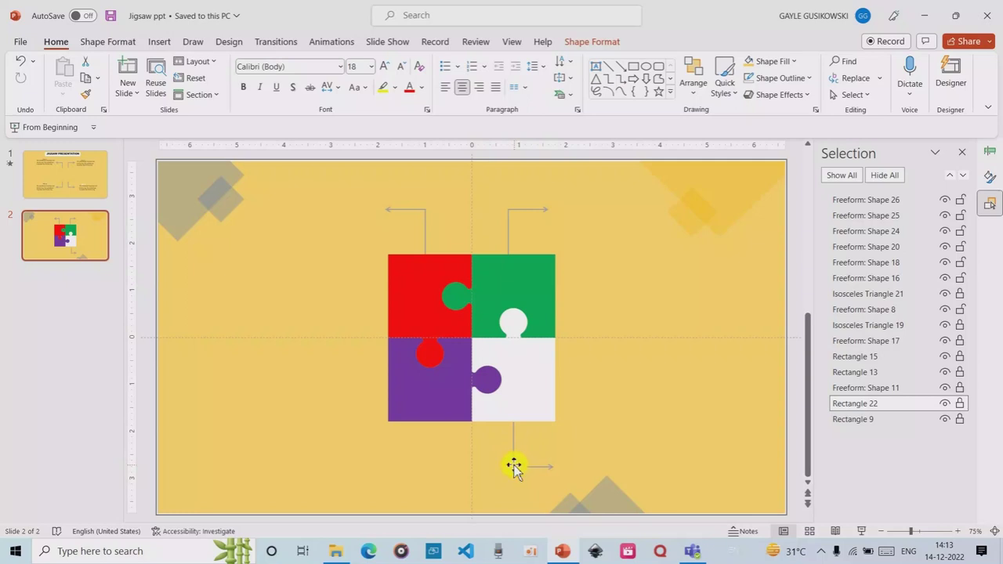
left_click(513, 467)
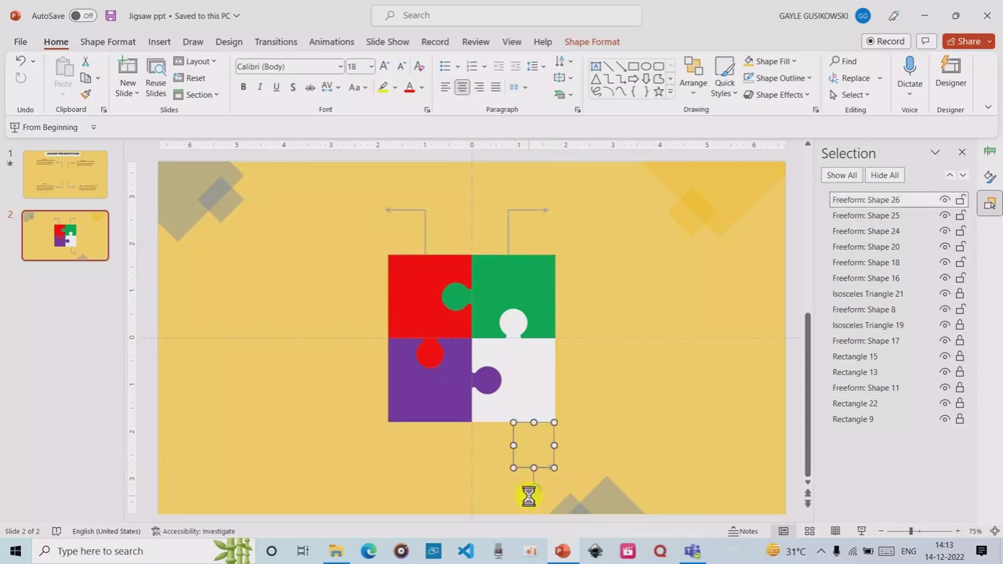
key("ctrl+v")
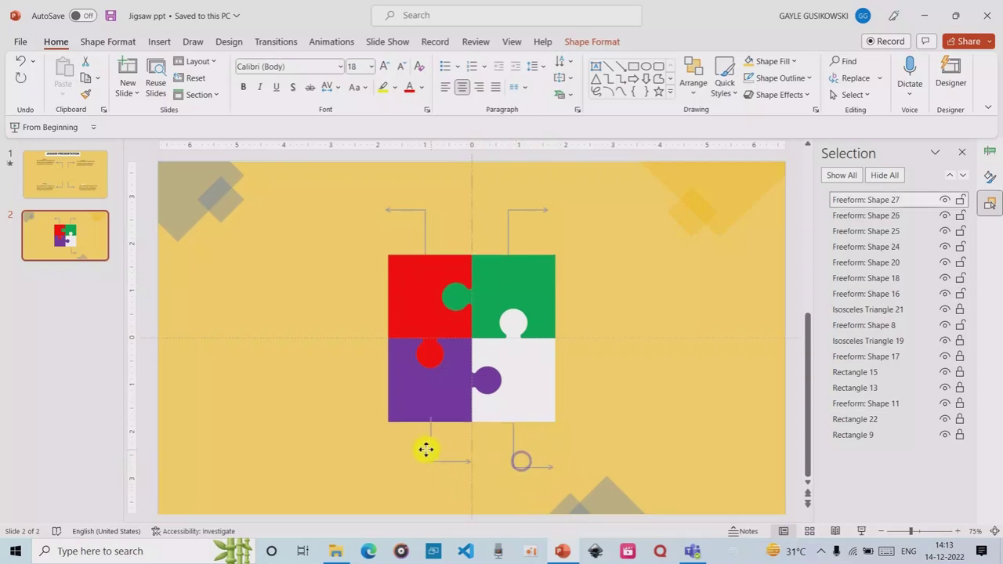
left_click_drag(521, 462, 424, 454)
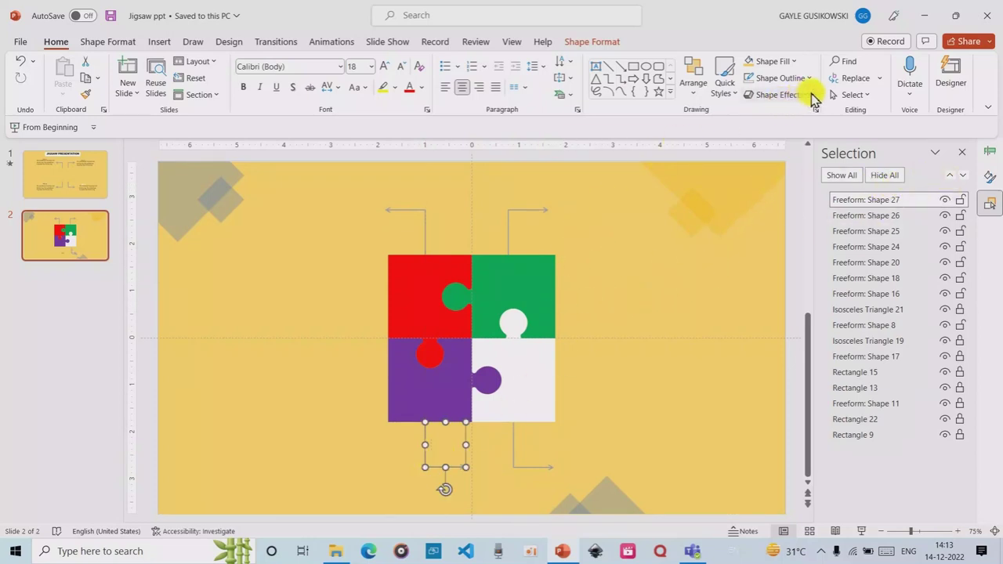
left_click(611, 41)
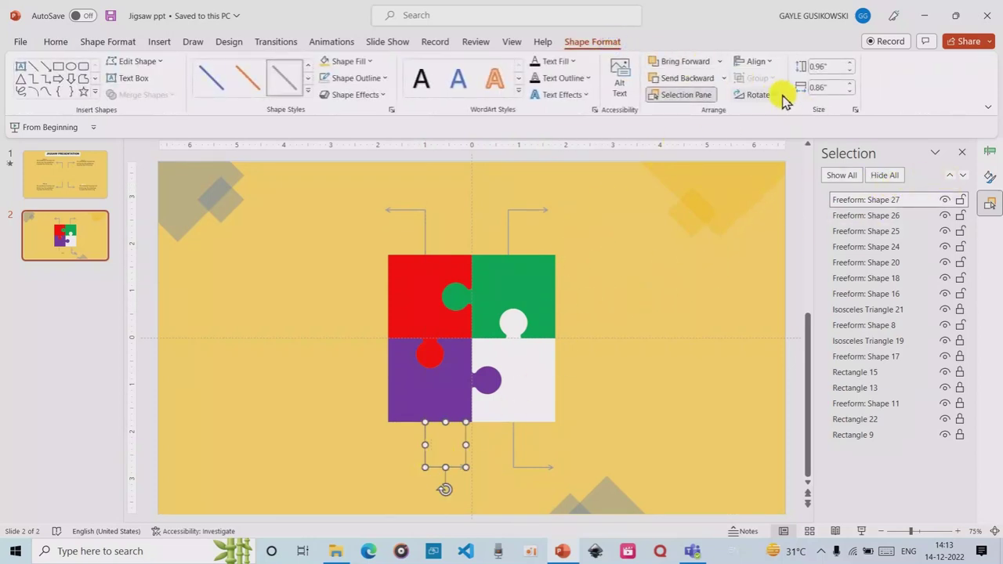
left_click(756, 95)
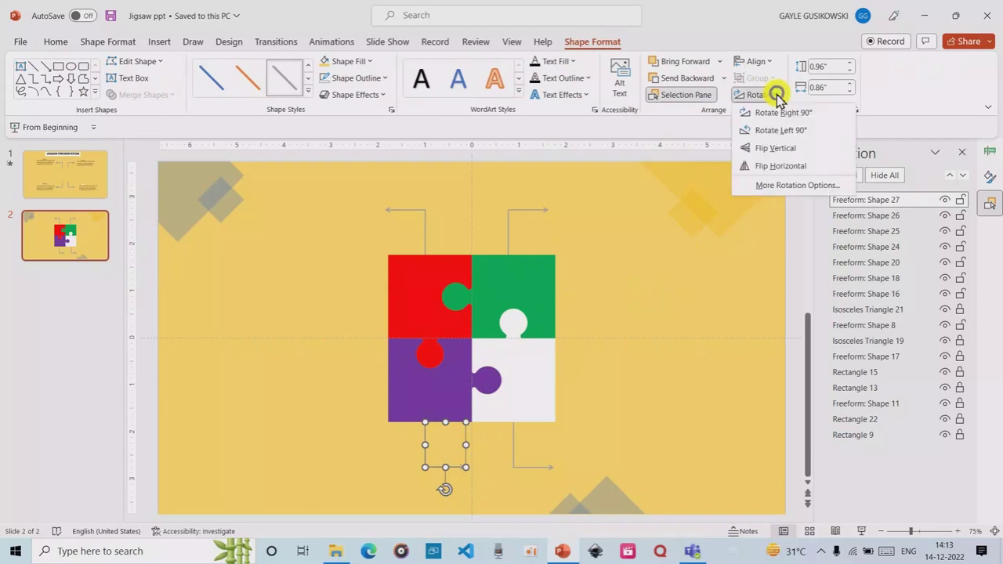
left_click(783, 166)
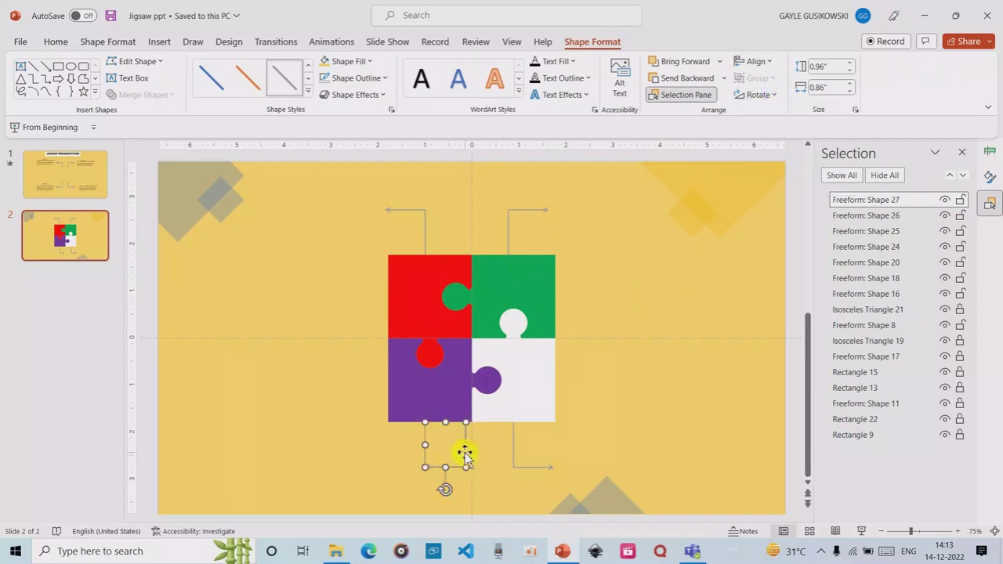
left_click_drag(464, 452, 427, 452)
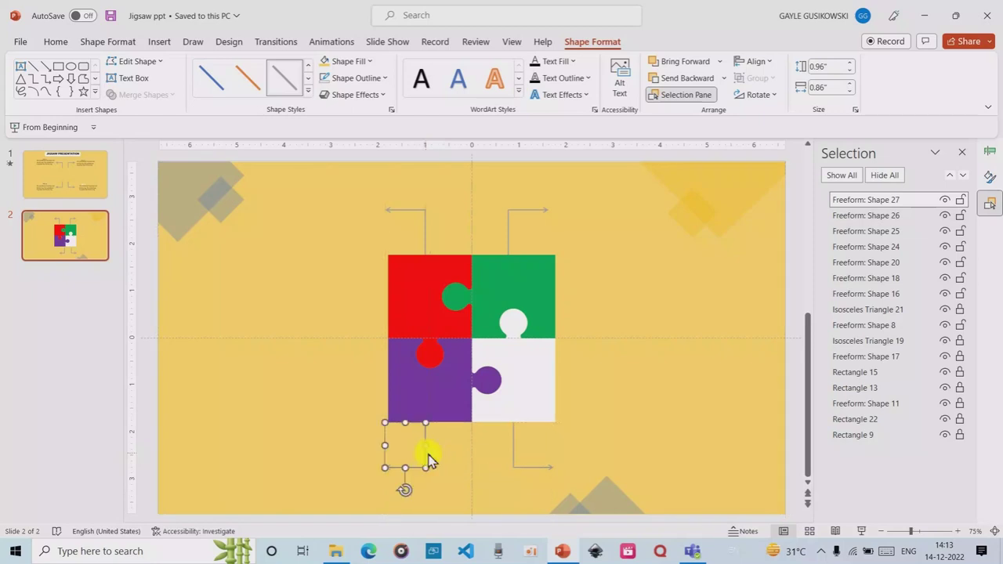
left_click(662, 396)
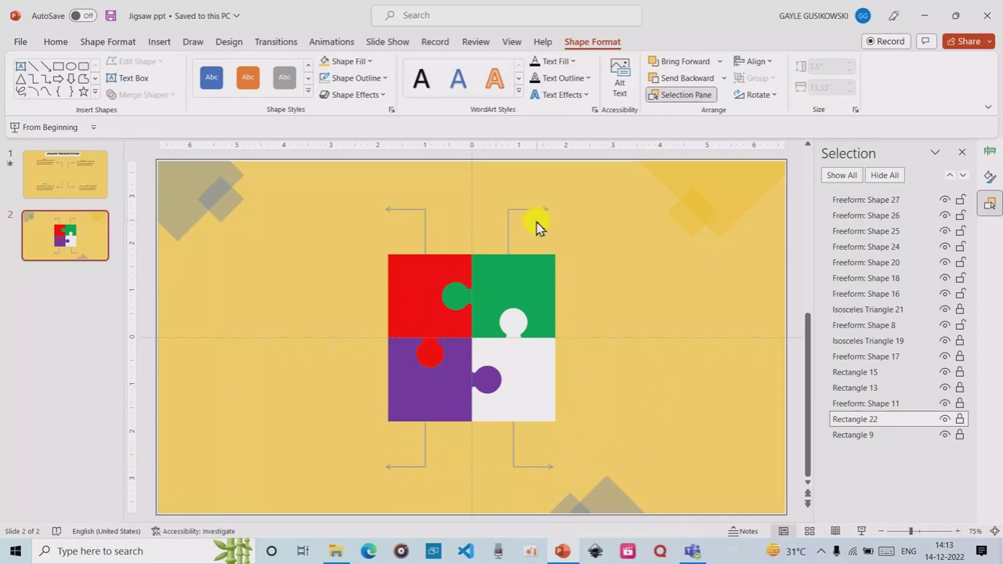
- Draw a small text box beside the top-left arrow and type TITLE 1
left_click(158, 41)
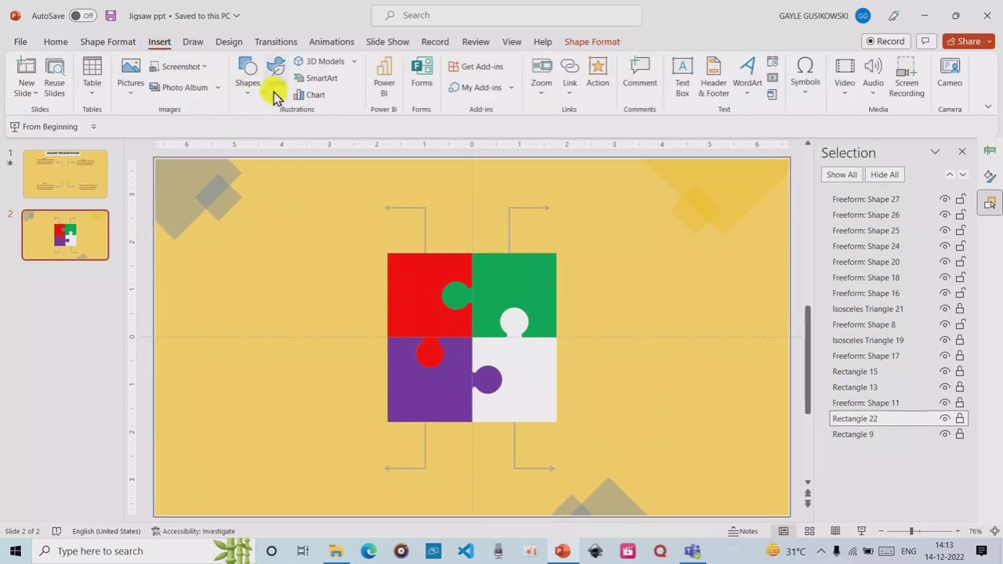
left_click(682, 79)
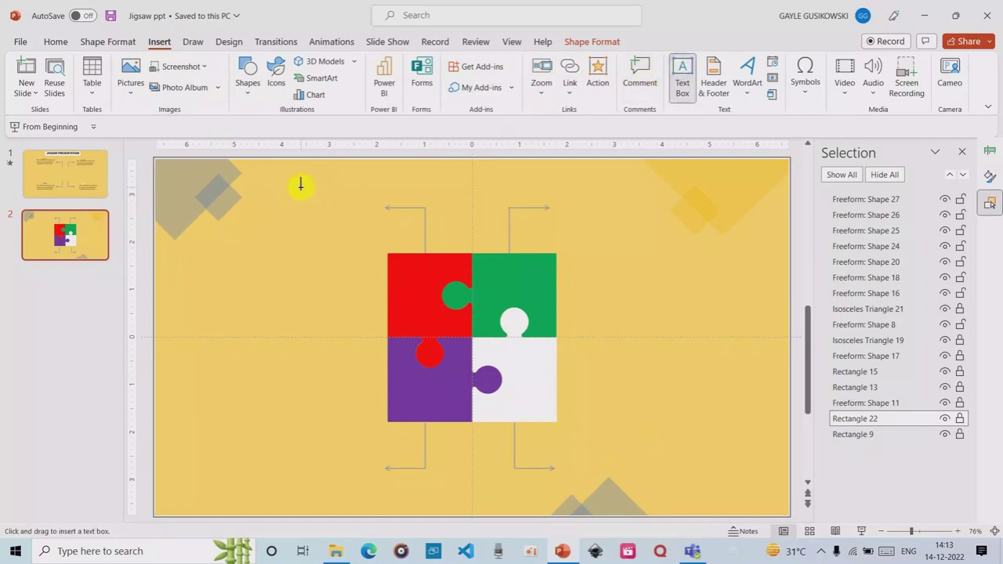
mouse_move(322, 187)
left_mouse_down()
mouse_move(369, 196)
mouse_move(369, 207)
left_mouse_up()
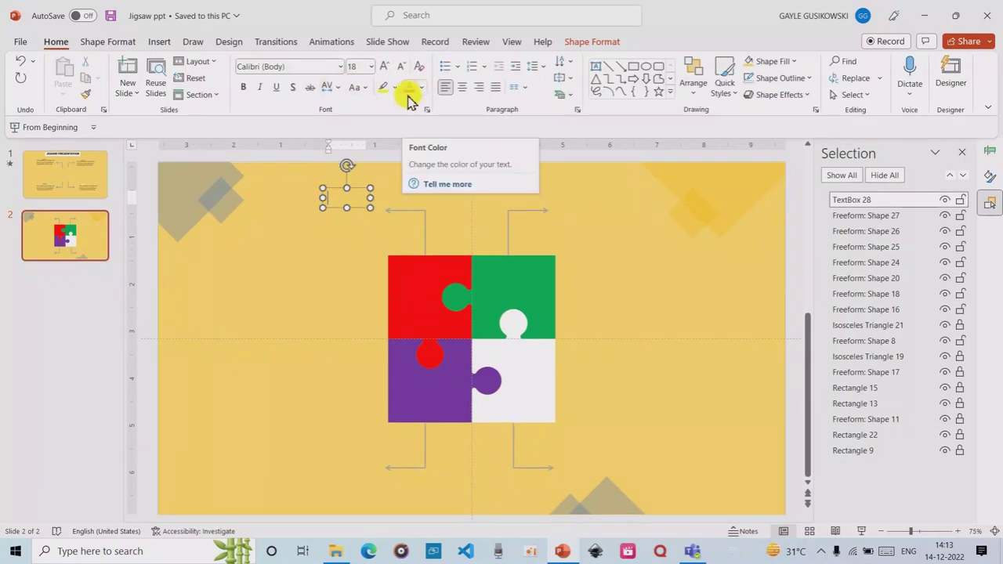
type("t")
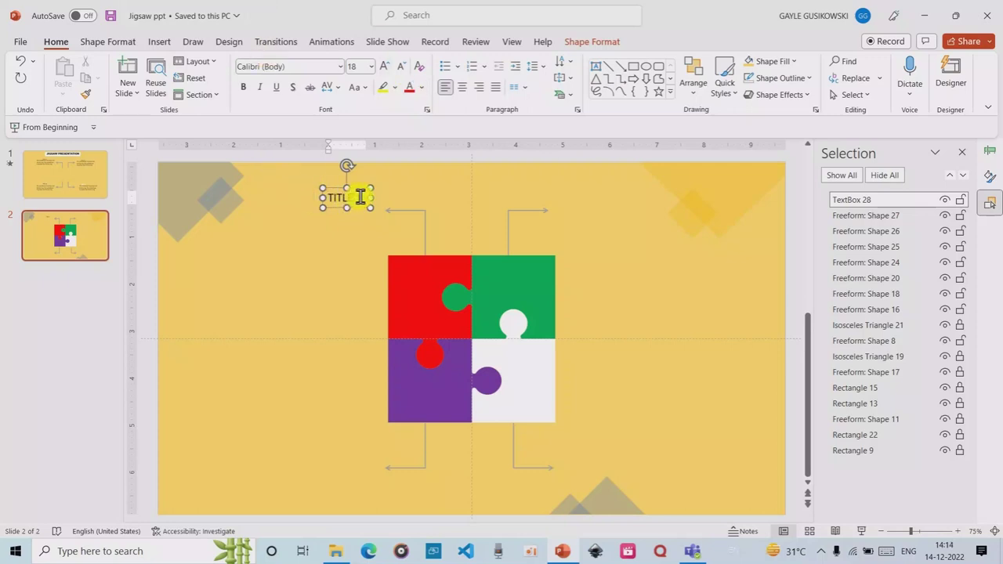
- Enlarge the TITLE 1 text to 24 pt, widen its box to one line, and make it bold
left_click_drag(359, 197, 322, 202)
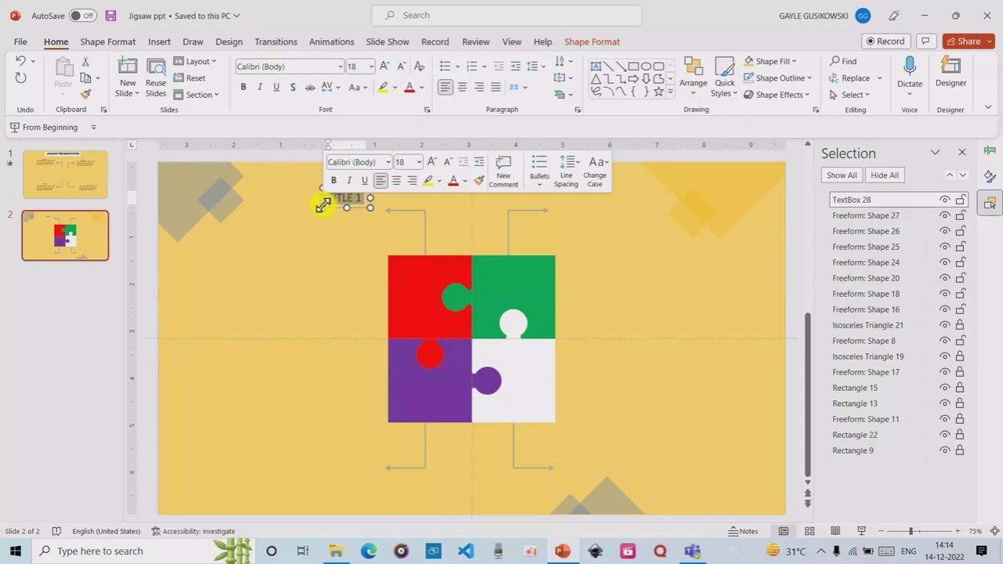
left_click(437, 164)
left_click(437, 165)
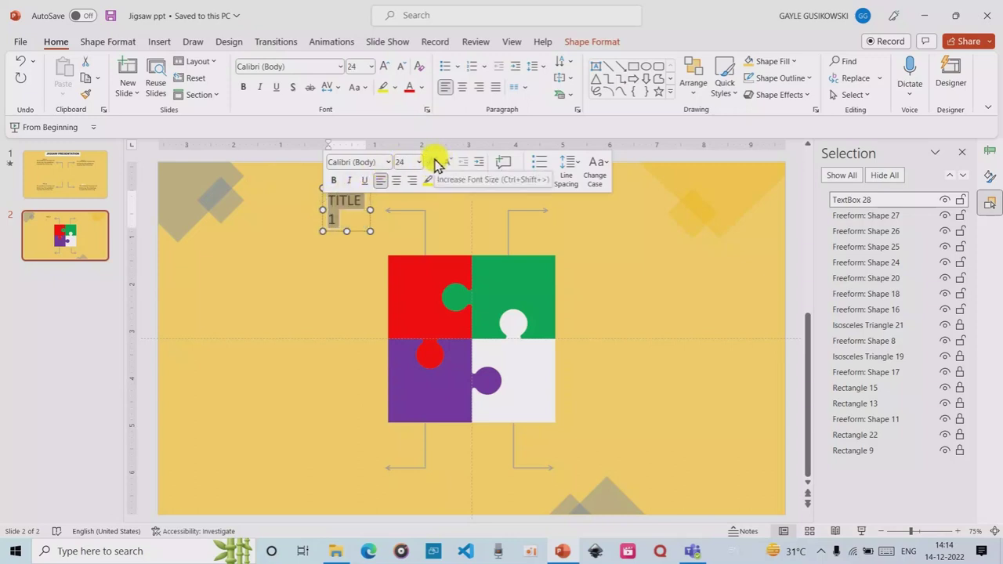
mouse_move(370, 209)
left_mouse_down()
mouse_move(407, 208)
mouse_move(318, 199)
left_mouse_up()
left_click(328, 174)
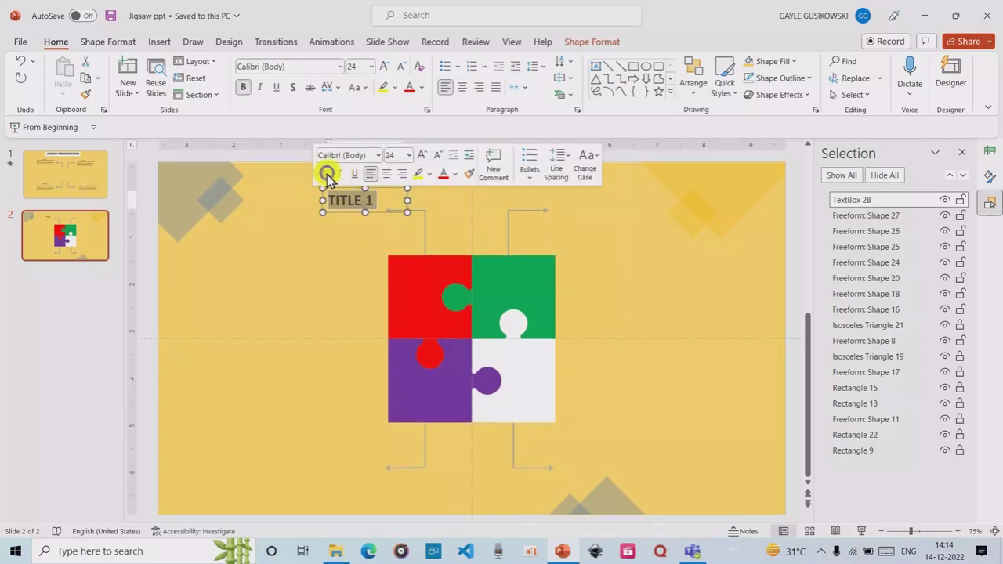
- Colour TITLE 1 Standard Red and nudge its box to the arrow's tail
left_click(422, 86)
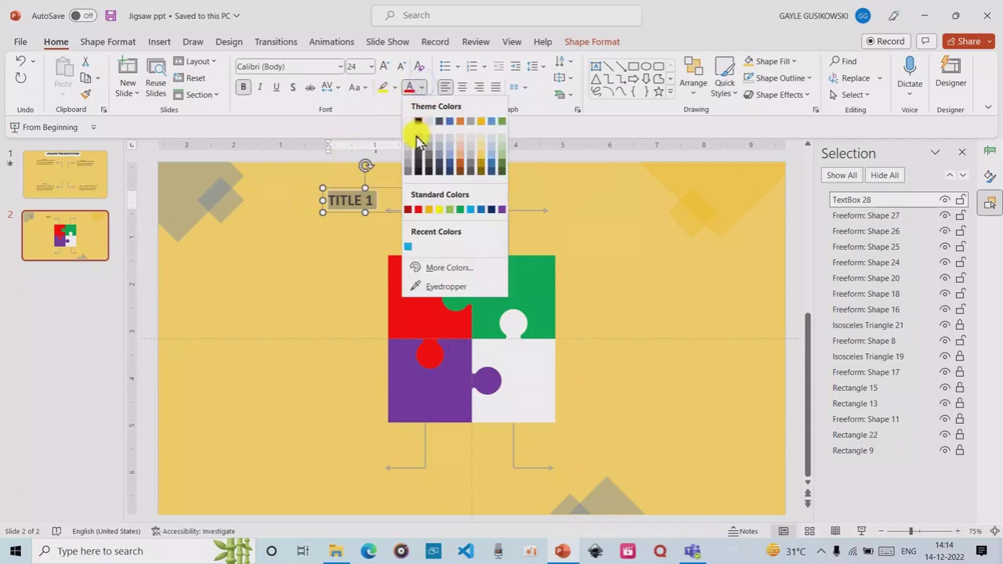
left_click(418, 207)
mouse_move(376, 190)
left_mouse_down()
mouse_move(391, 182)
mouse_move(369, 181)
left_mouse_up()
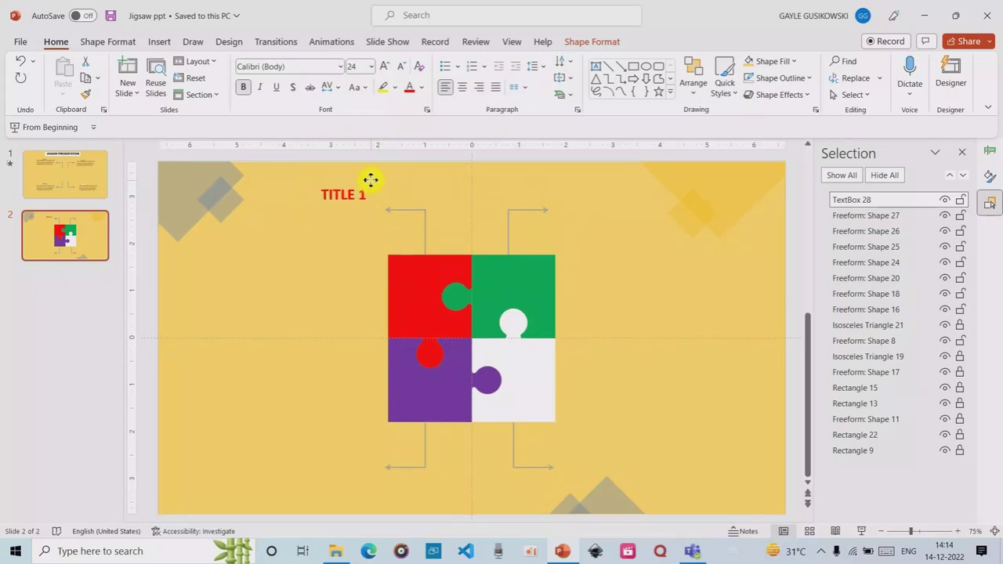
left_click_drag(369, 182, 385, 199)
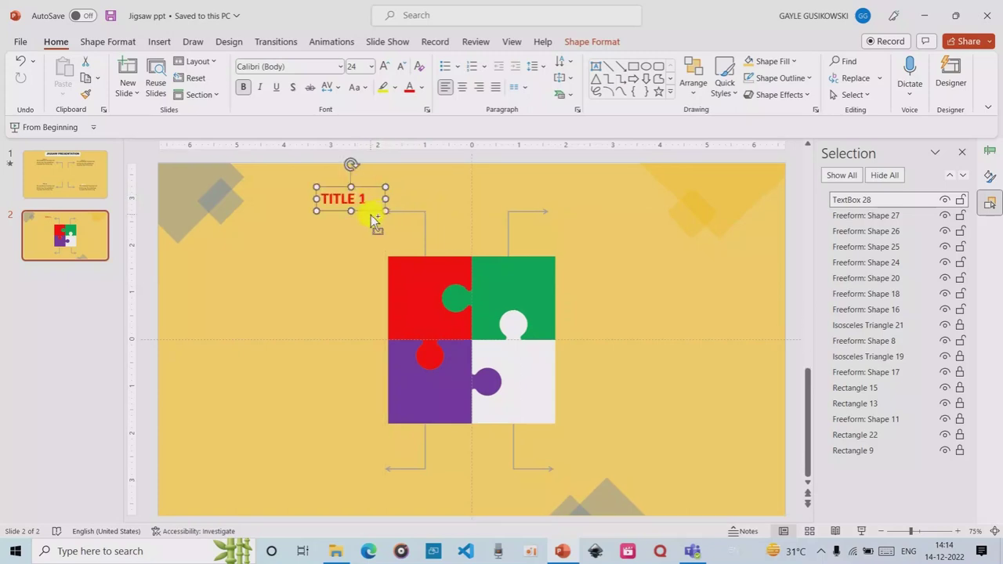
- Duplicate TITLE 1 beneath the original and set the copy's text to 14 pt
key("ctrl+d")
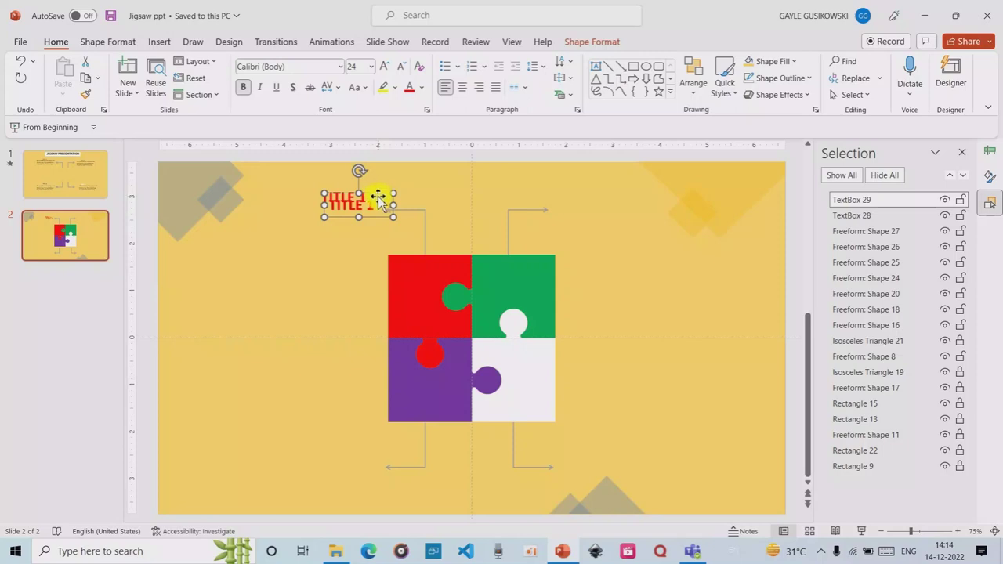
left_click_drag(378, 193, 351, 216)
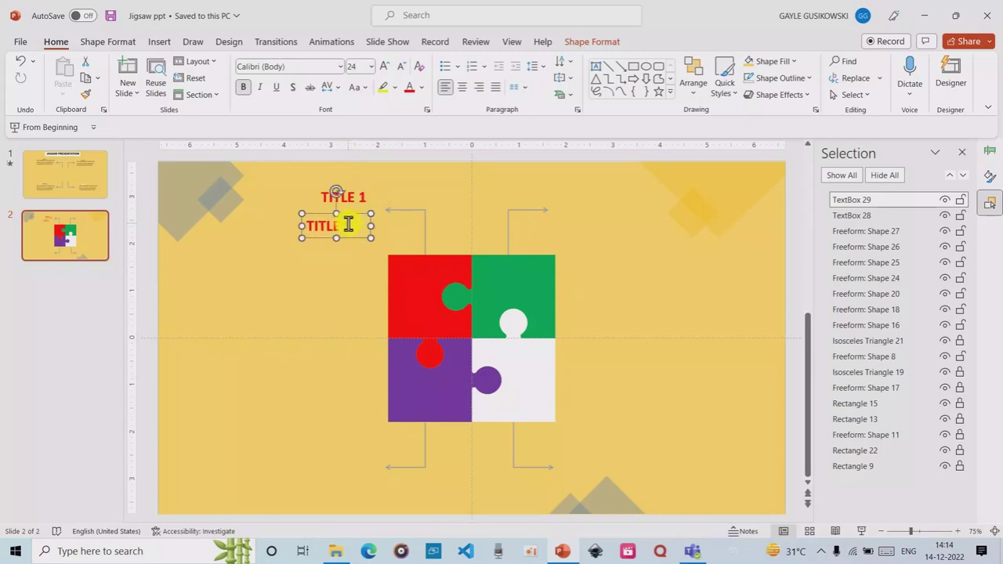
left_click(348, 225)
left_click_drag(348, 226, 307, 240)
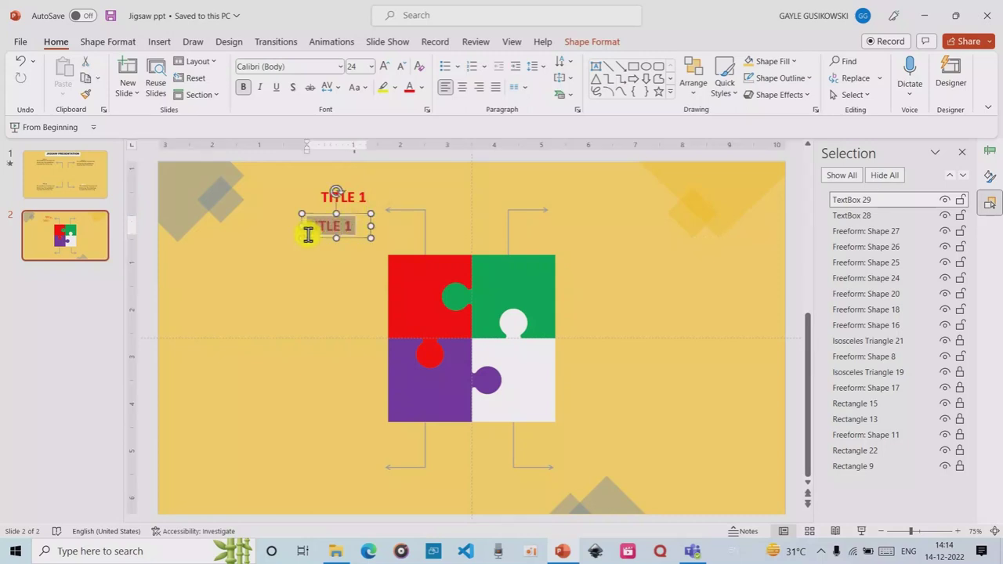
left_click(370, 67)
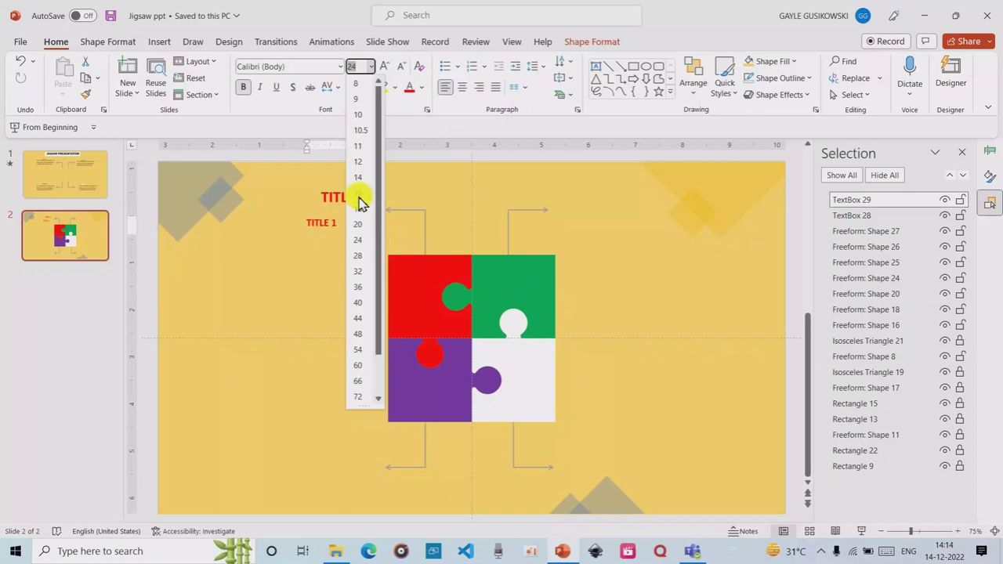
left_click(358, 179)
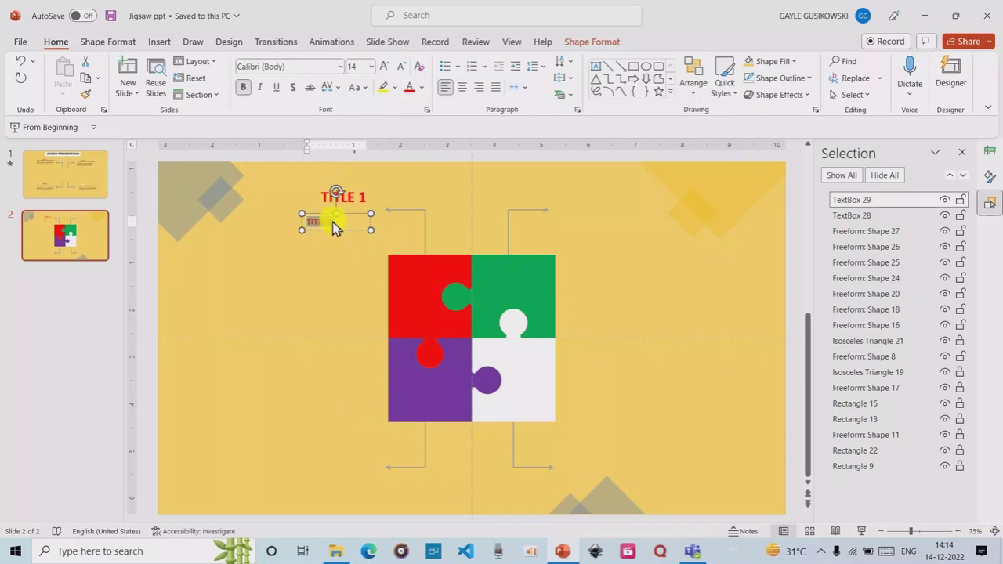
- Make the copy's text black and delete its TITLE 1 text
left_click(420, 87)
left_click(421, 121)
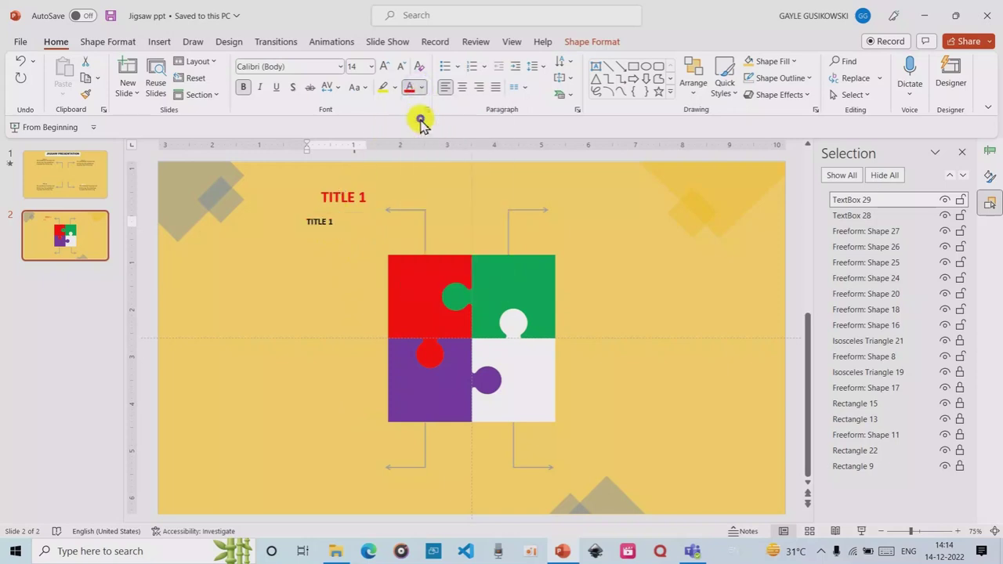
left_click(334, 224)
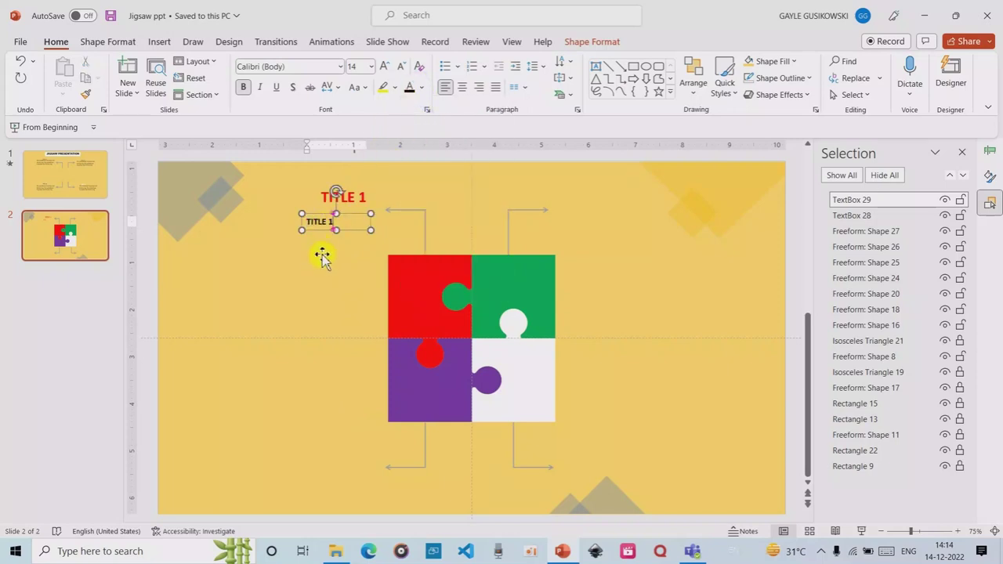
key("BackSpace")
- Generate sample paragraphs in the copied text box with =RAND()
key("super+v")
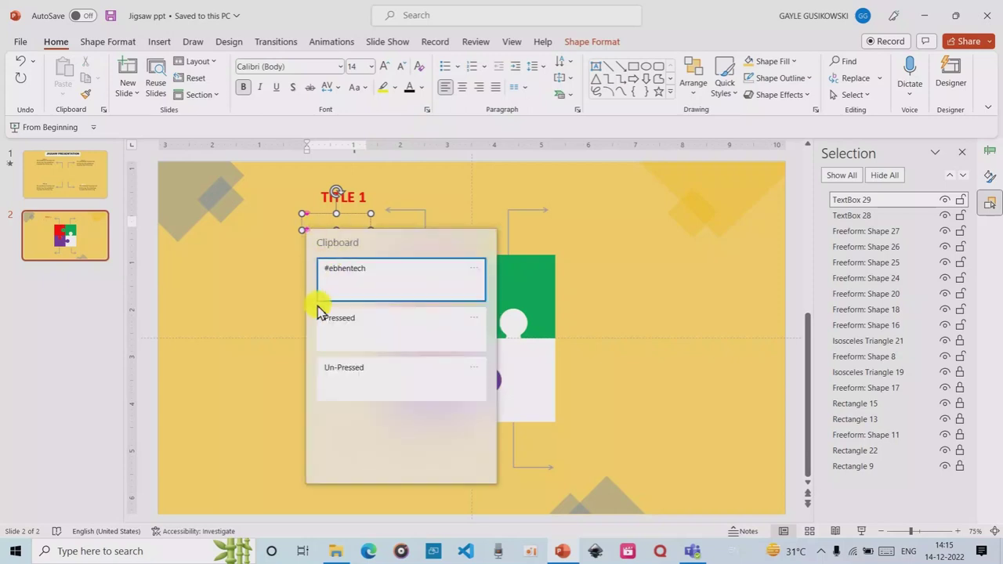
left_click(739, 217)
type("=RAND")
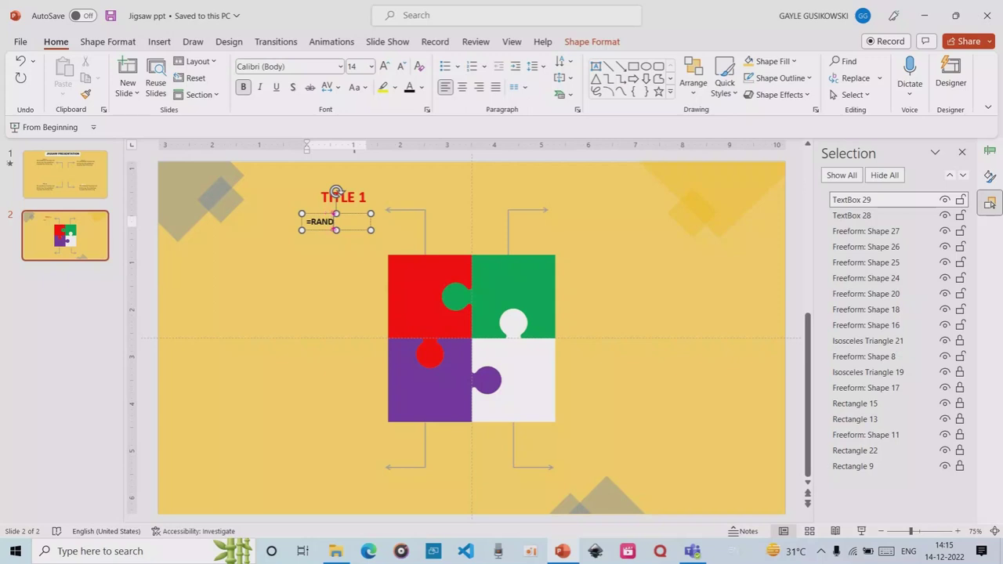
type("(")
type(")")
key("Return")
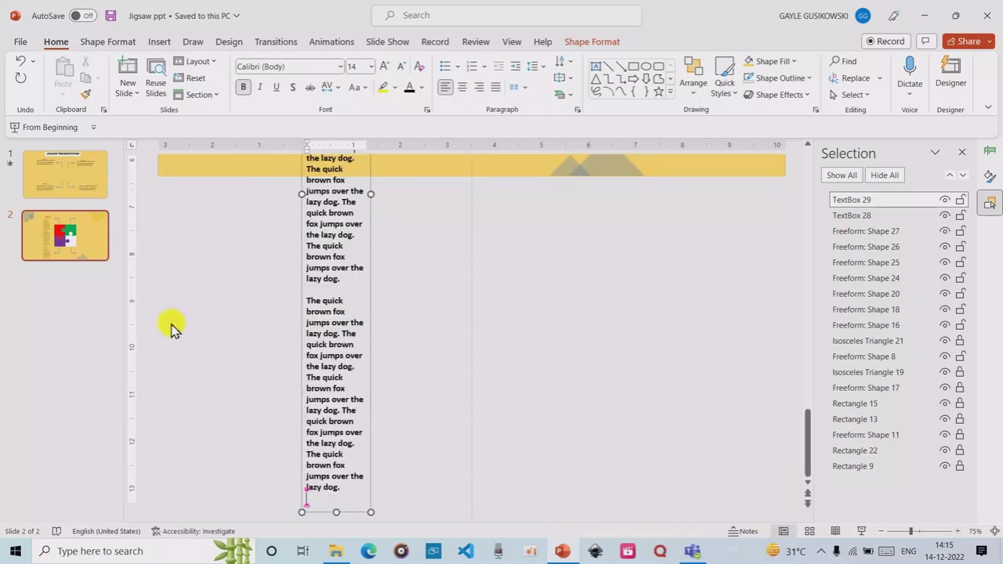
scroll(311, 215, "up", 1)
scroll(311, 208, "up", 1)
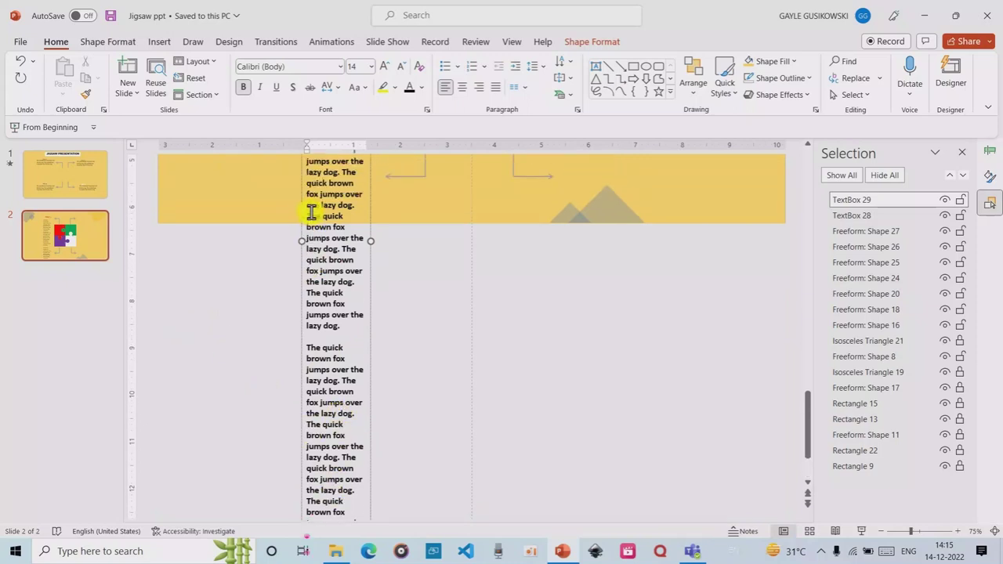
scroll(311, 207, "up", 1)
scroll(312, 209, "up", 1)
scroll(312, 208, "up", 1)
scroll(311, 205, "up", 1)
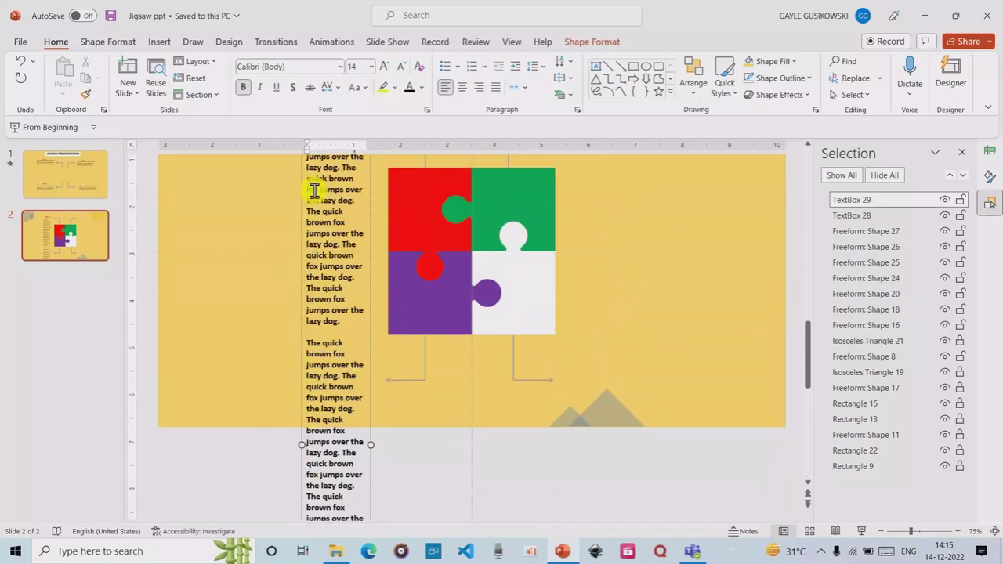
scroll(310, 201, "up", 1)
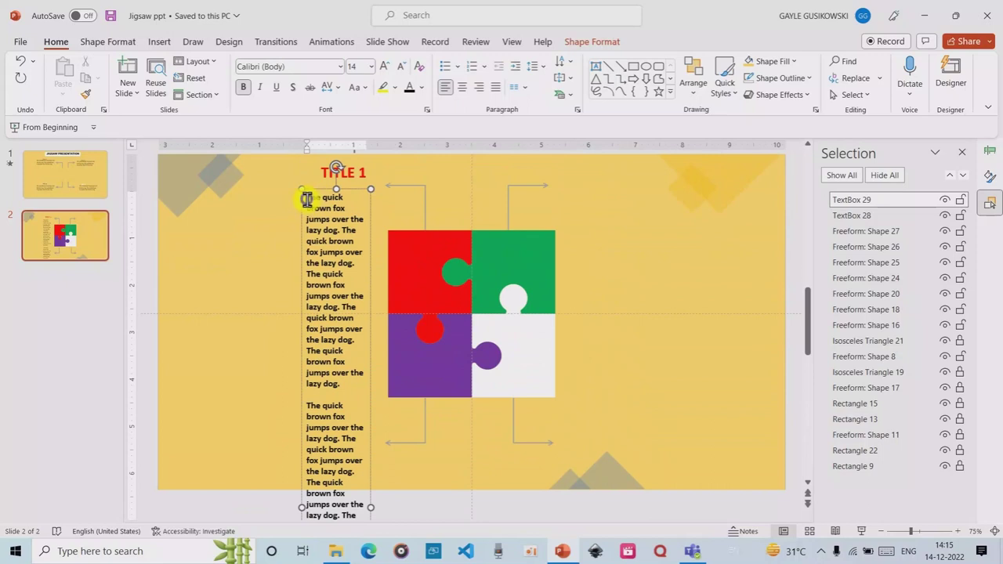
- Copy the first two sample sentences, then delete the long sample-text box
mouse_move(306, 199)
left_mouse_down()
mouse_move(361, 272)
mouse_move(364, 263)
left_mouse_up()
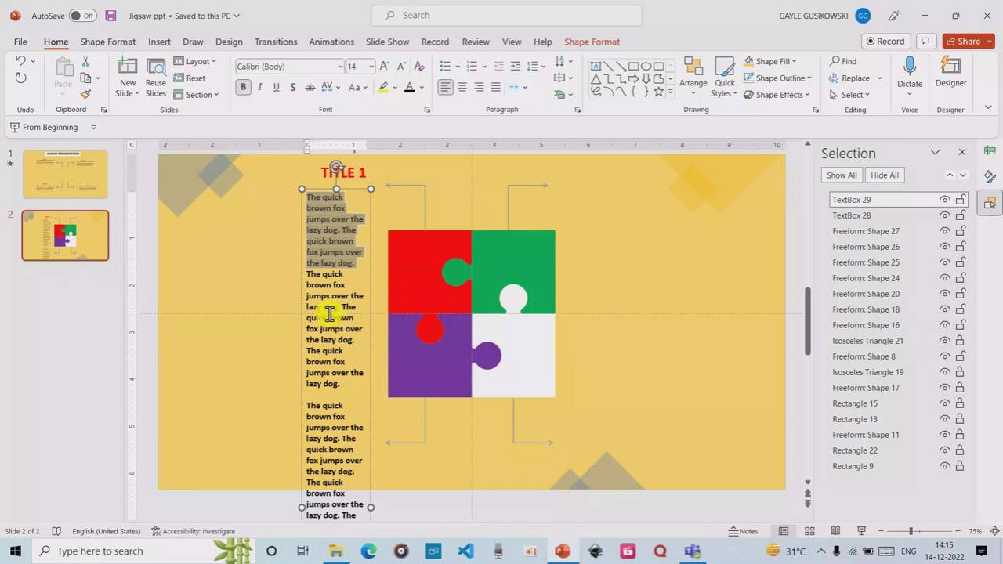
key("ctrl+c")
left_click(349, 189)
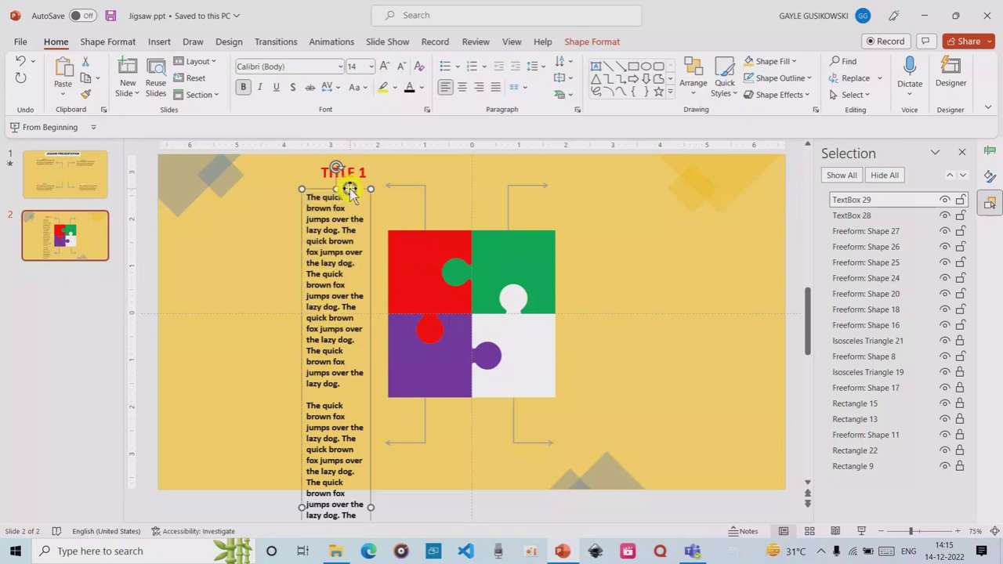
key("Delete")
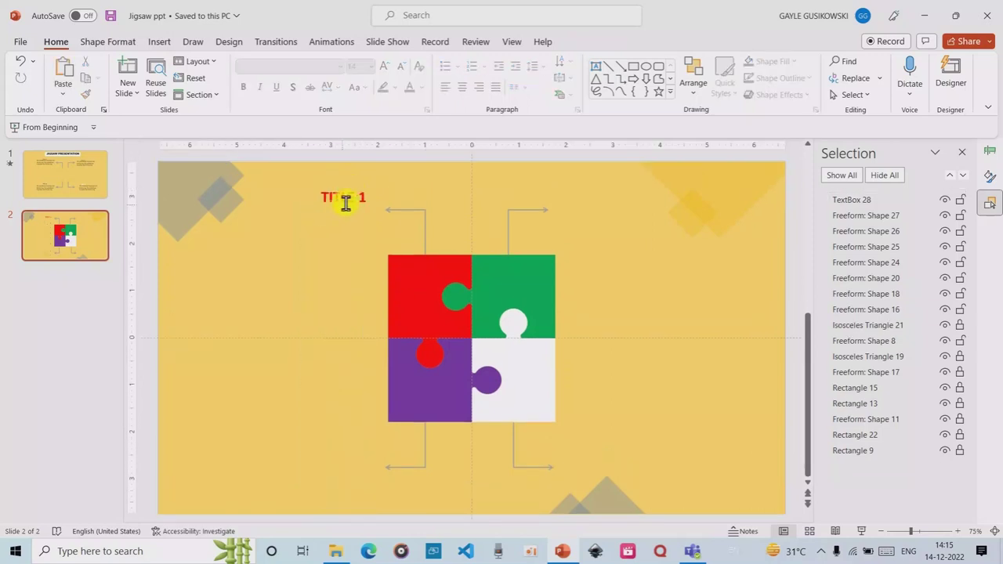
left_click(333, 197)
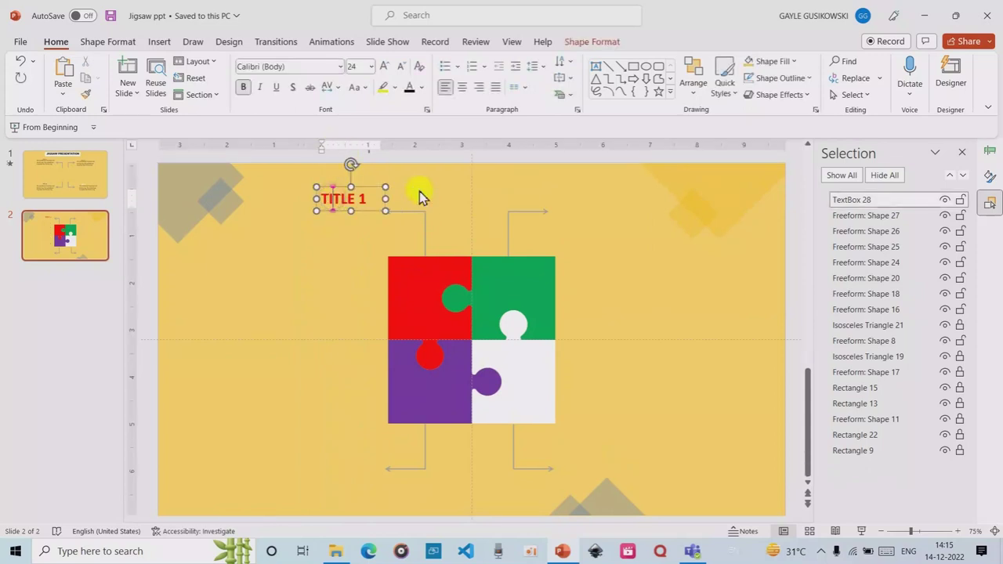
- Draw a text box below TITLE 1, paste the two 'quick brown fox' sentences, and widen it
left_click(321, 239)
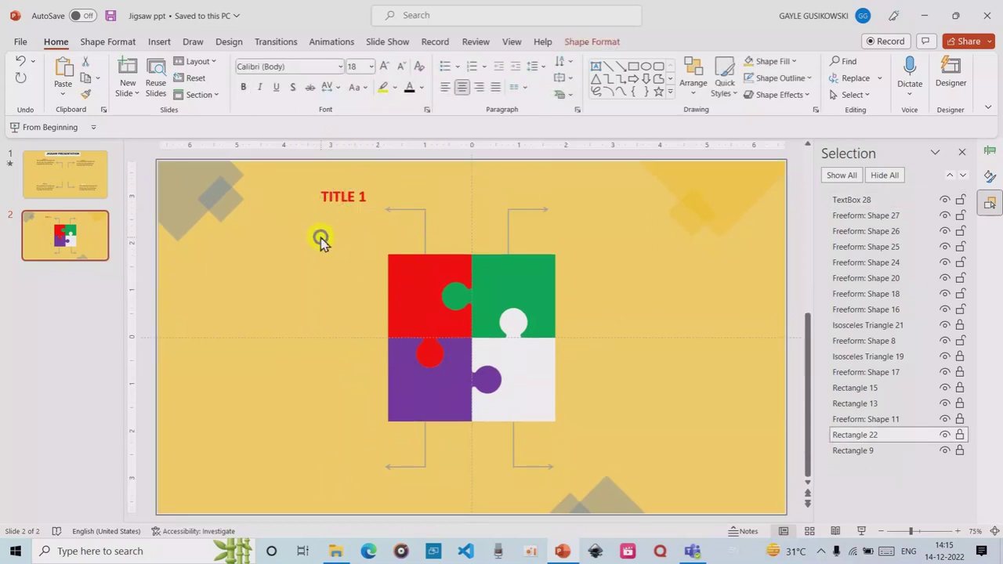
left_click(160, 43)
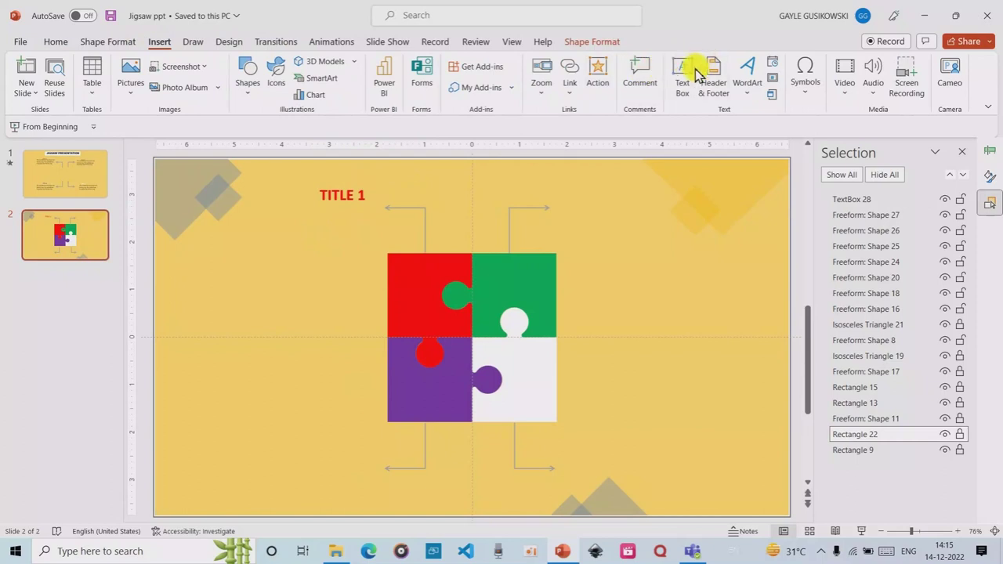
left_click(681, 85)
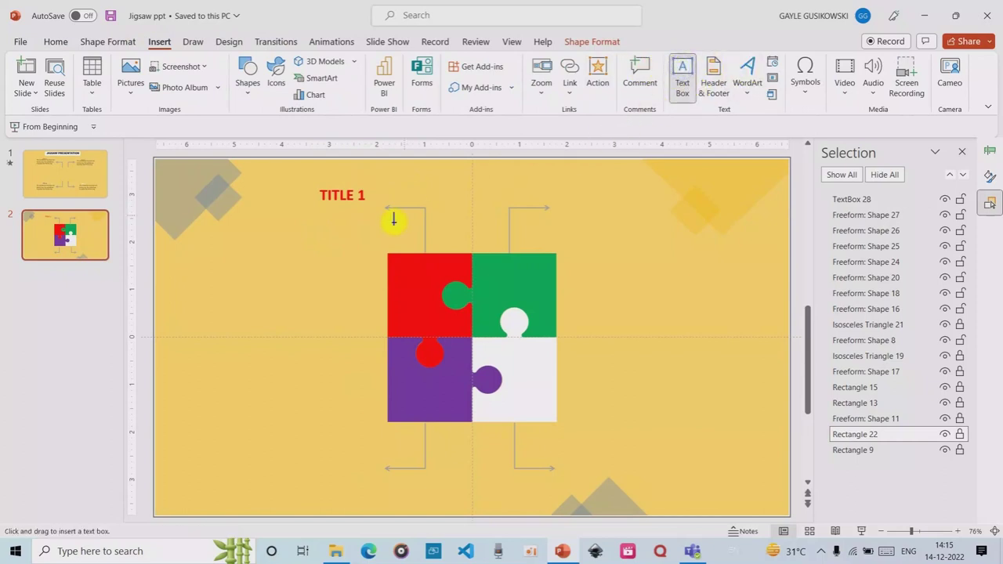
left_click_drag(310, 208, 351, 224)
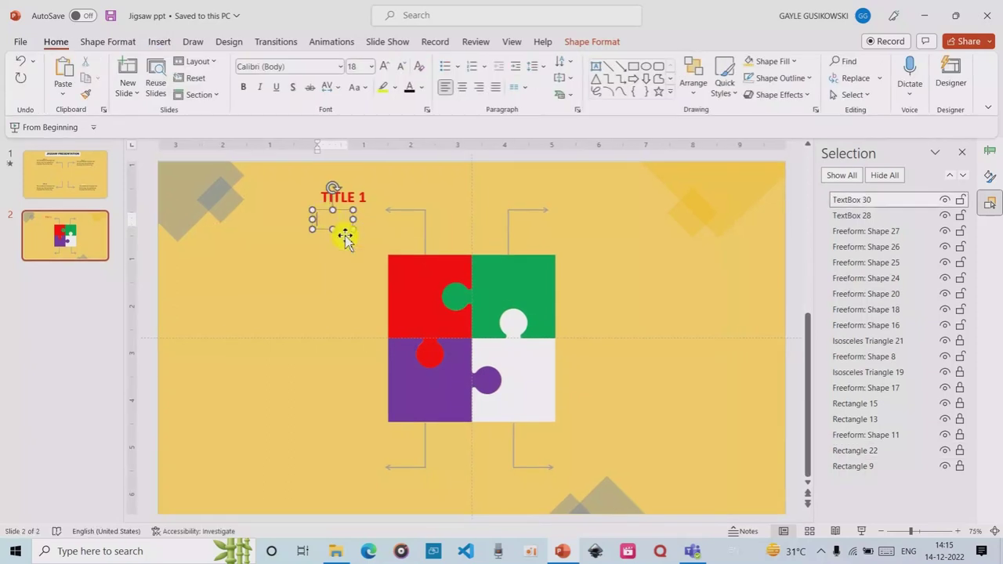
key("ctrl+v")
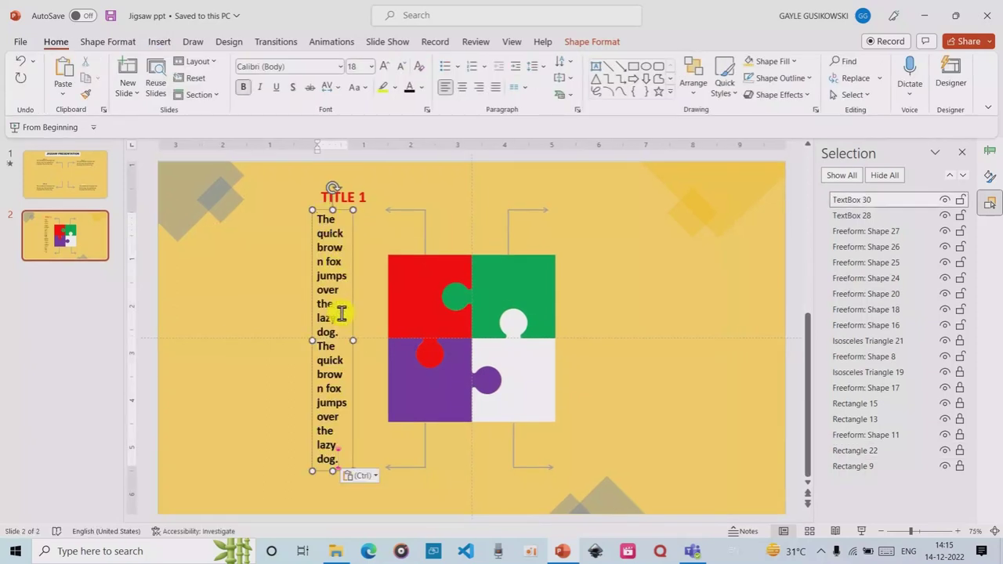
left_click_drag(352, 342, 442, 286)
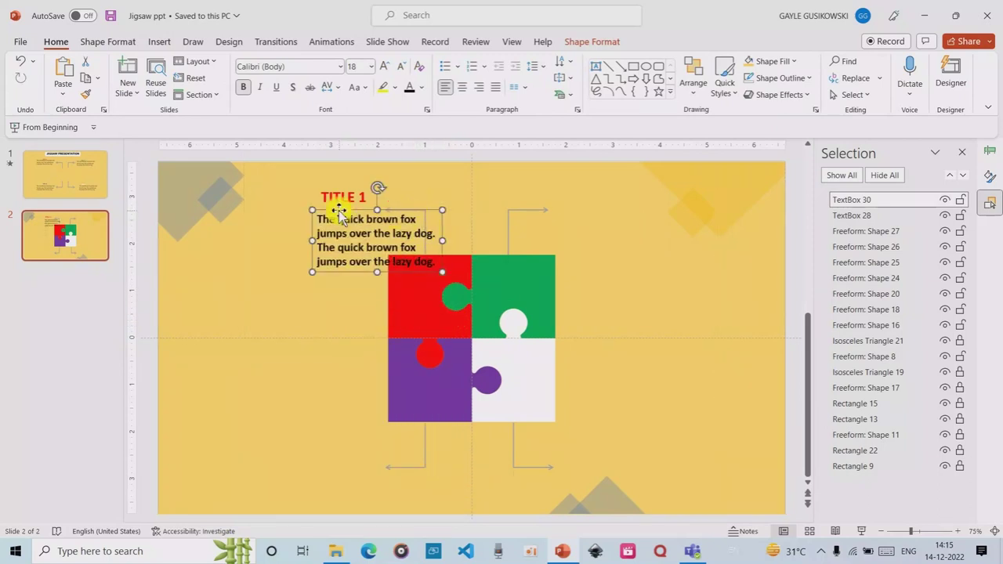
- Shift the body text box and the TITLE 1 heading left of the puzzle
left_click_drag(336, 208, 284, 207)
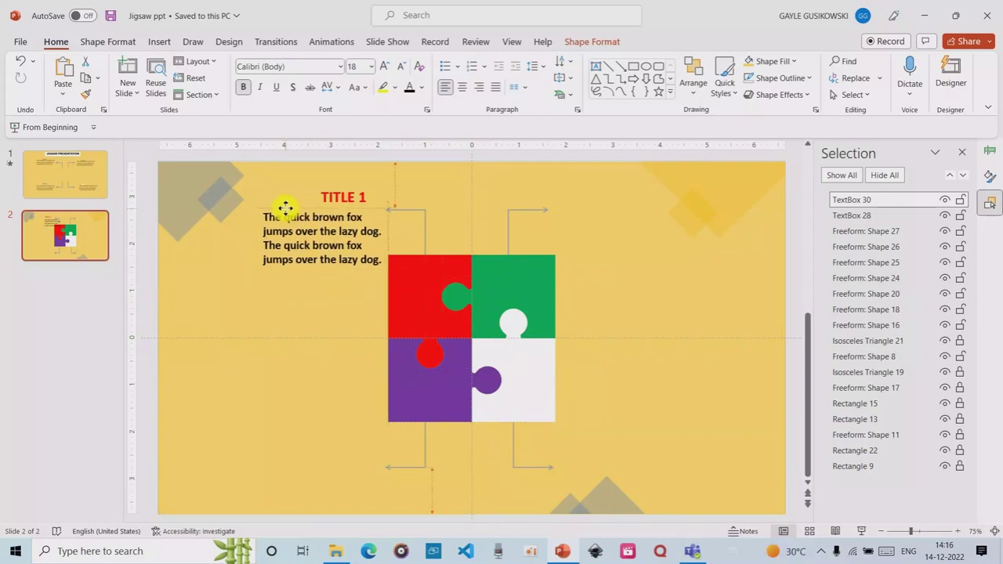
left_click_drag(285, 208, 284, 208)
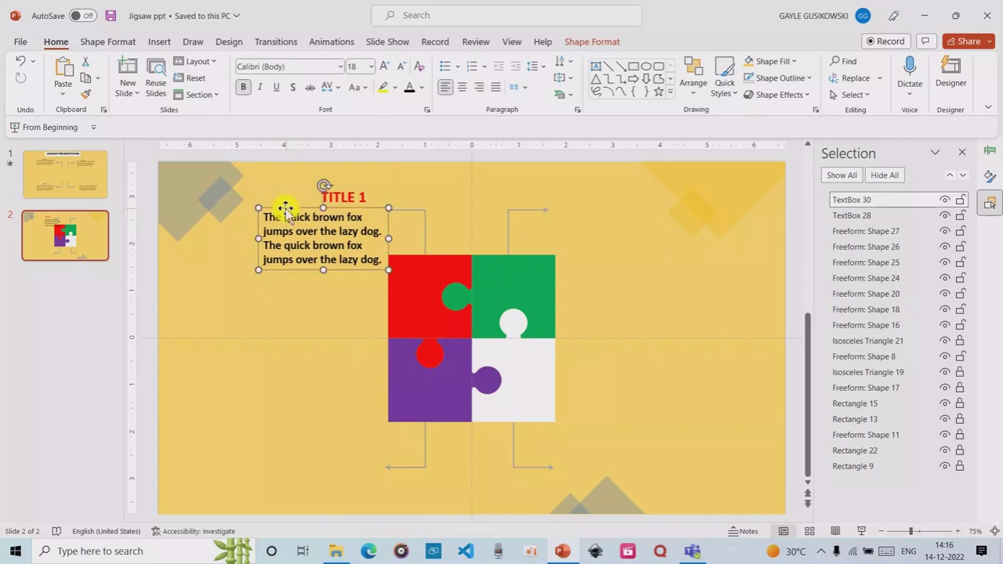
left_click(330, 196)
left_click_drag(360, 191, 339, 188)
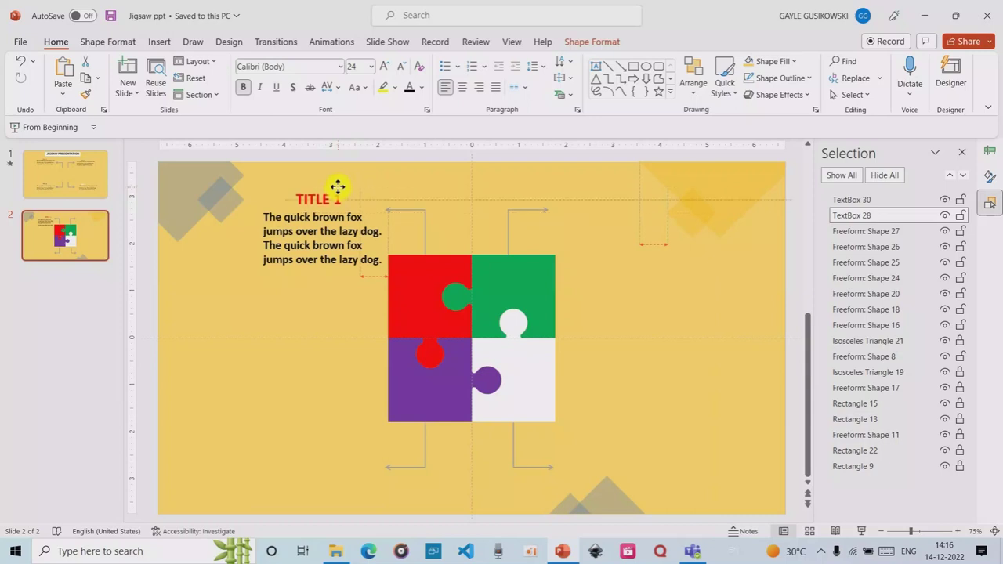
left_click_drag(337, 188, 338, 189)
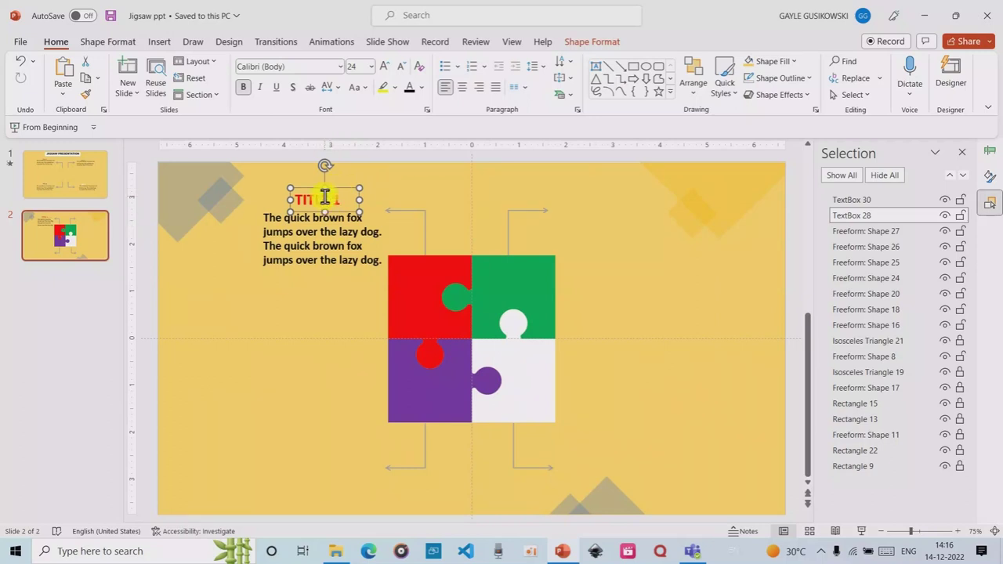
- Align TITLE 1 above the body text, make the body text regular 16 pt, and select both
left_click_drag(334, 188, 332, 188)
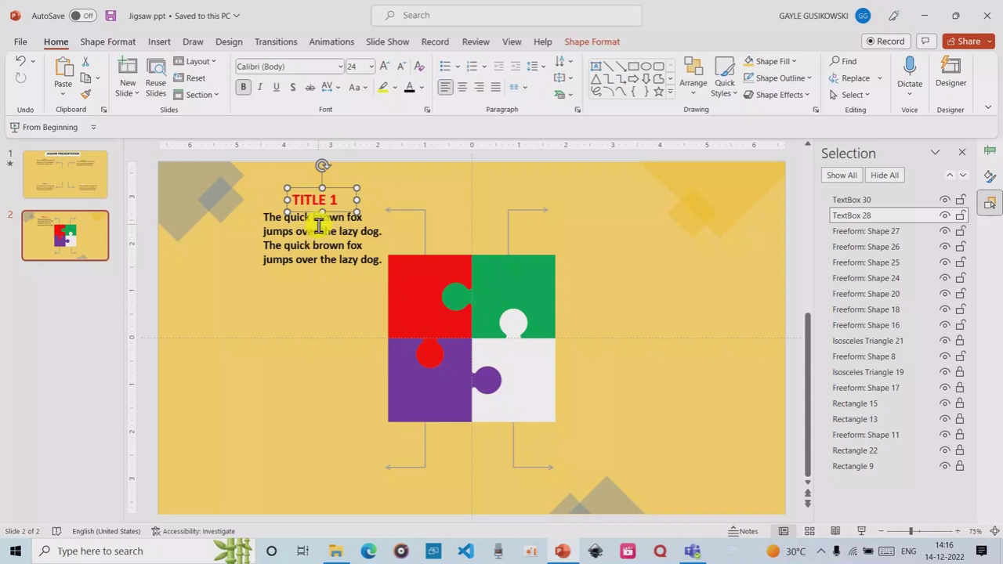
left_click(337, 259)
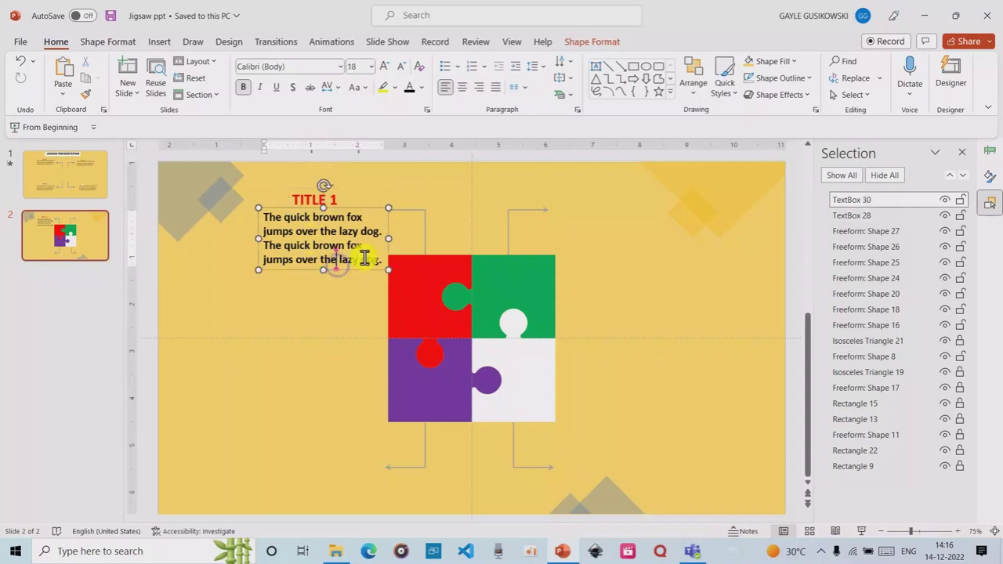
left_click_drag(379, 259, 254, 218)
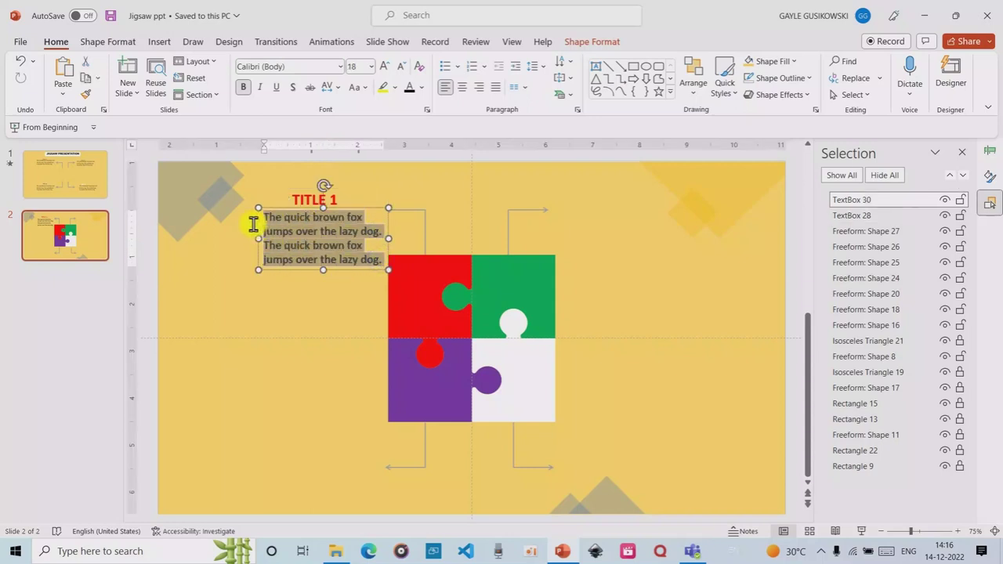
left_click(263, 202)
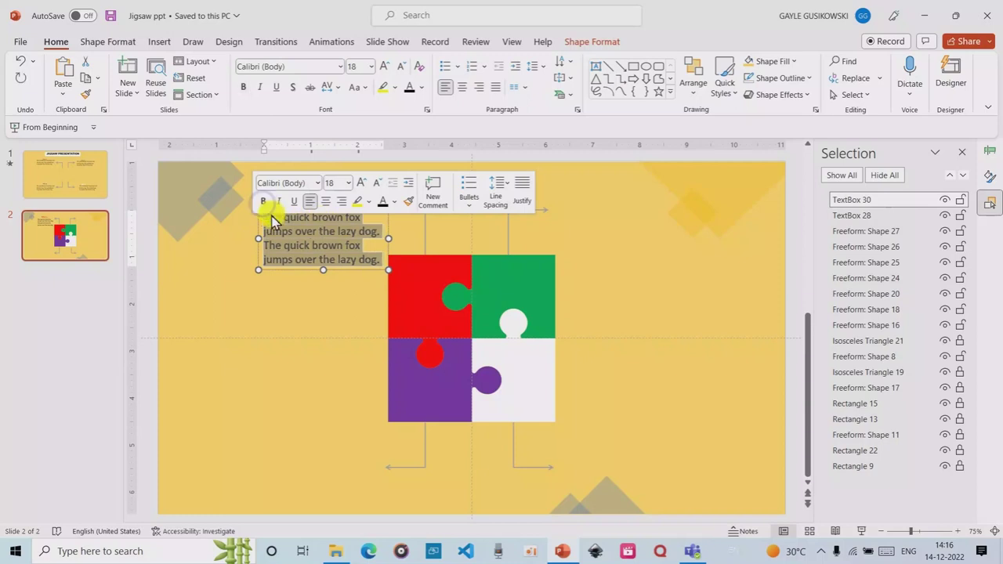
left_click(378, 182)
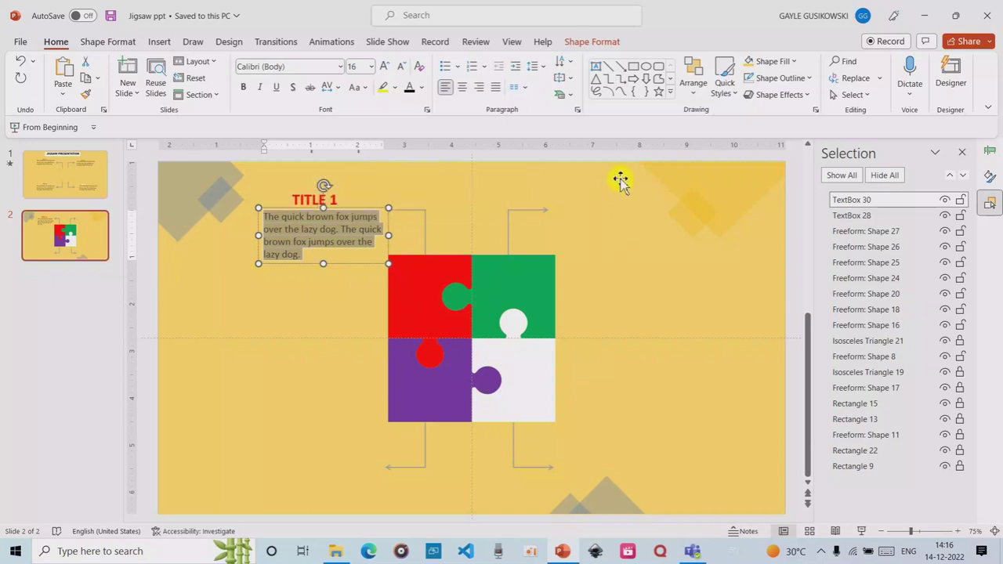
left_click(795, 206)
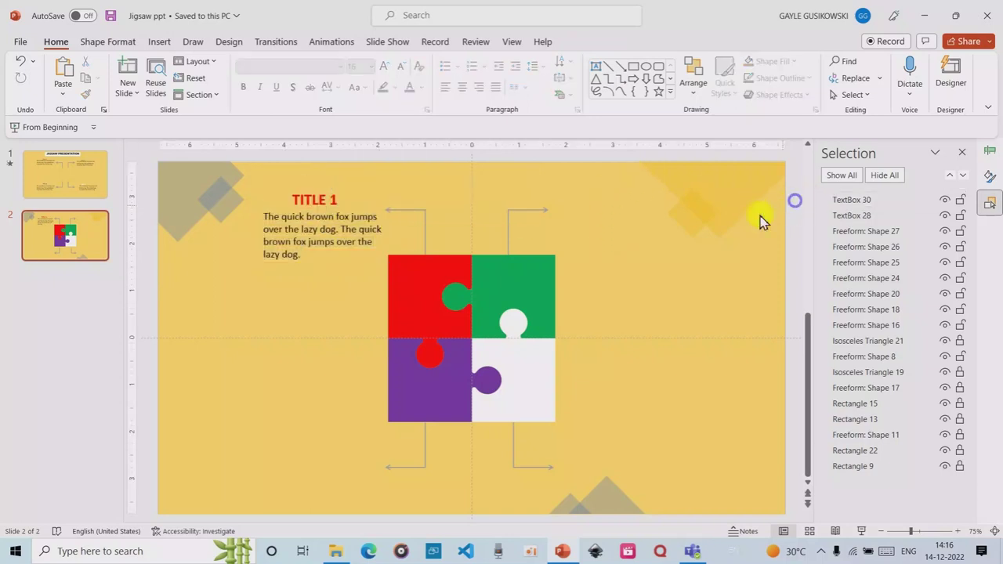
left_click(296, 227)
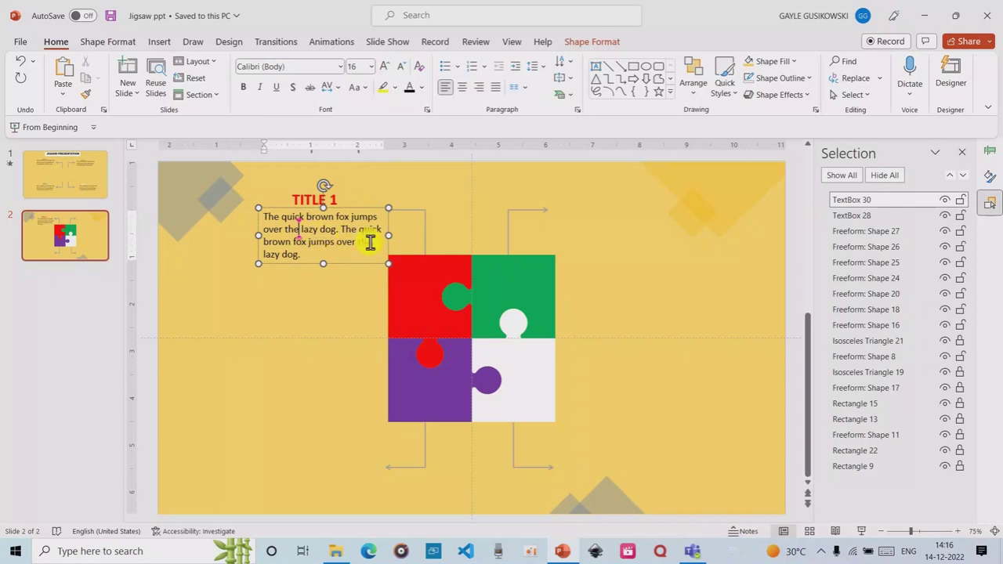
left_click(314, 199, "shift")
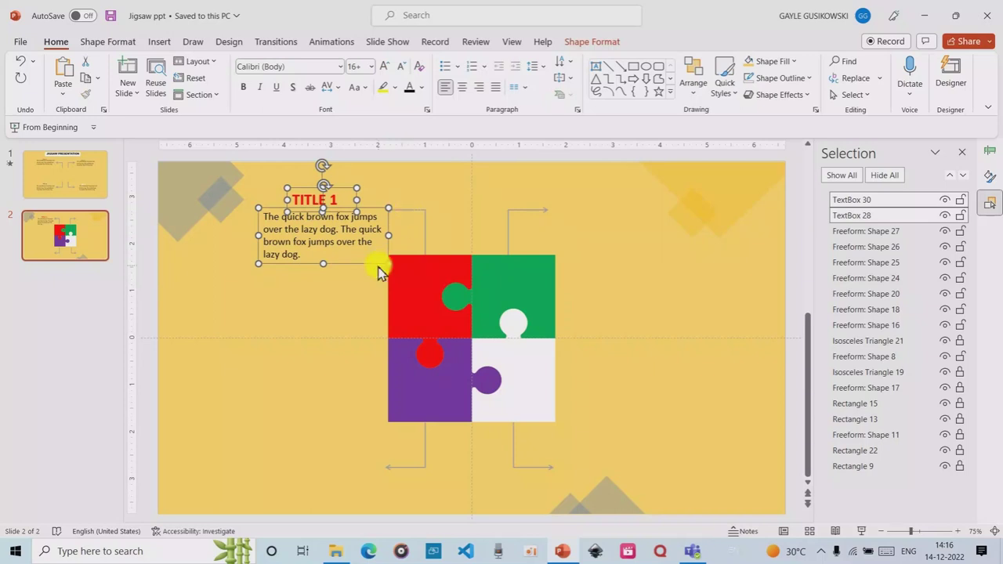
- Group the heading and body text, then place a duplicate at the puzzle's top right
key("ctrl+g")
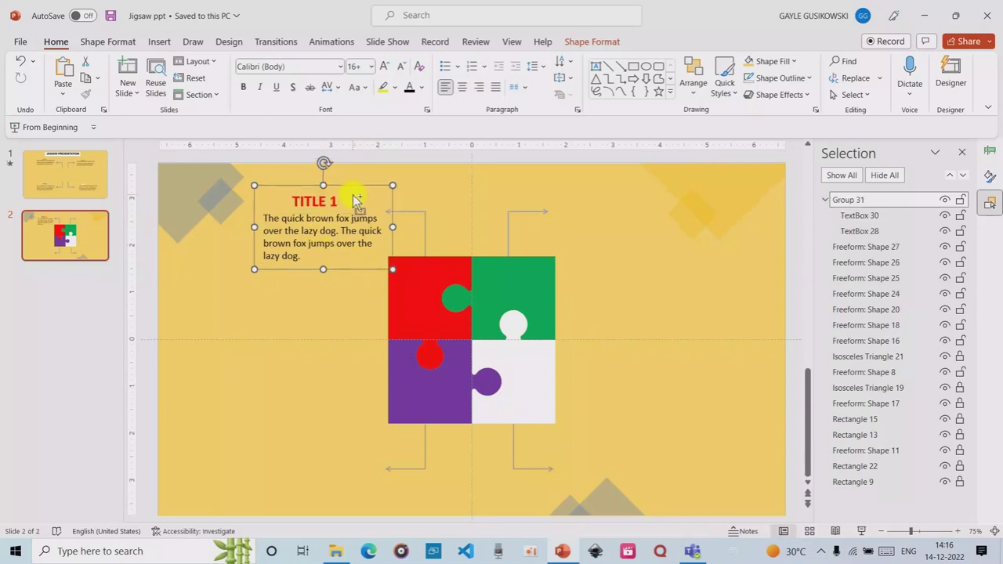
key("ctrl+d")
left_click_drag(364, 191, 652, 184)
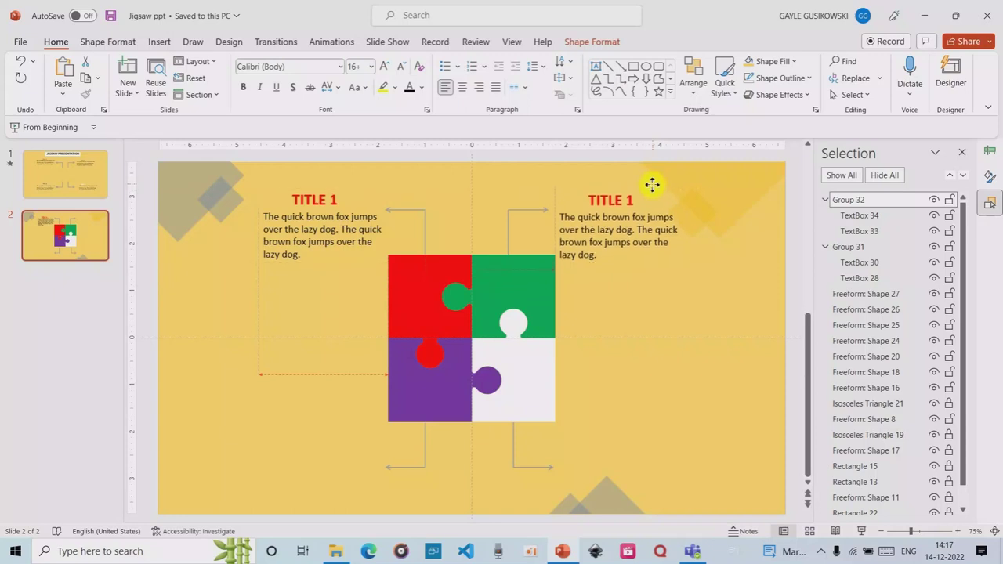
left_click_drag(652, 184, 651, 183)
- Rename the copied heading to 'TITLE 2' and make it green
left_click(629, 198)
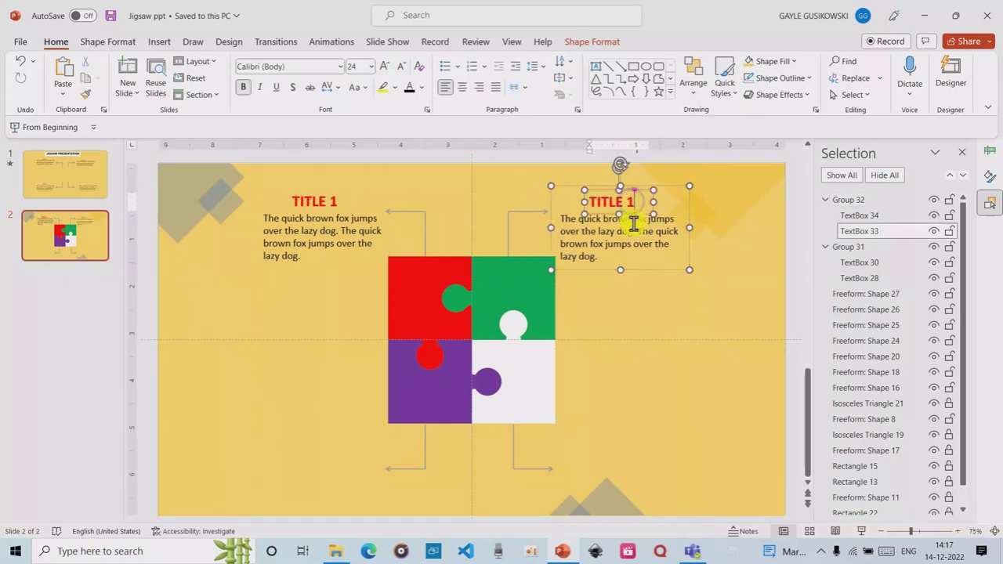
key("BackSpace")
type("2")
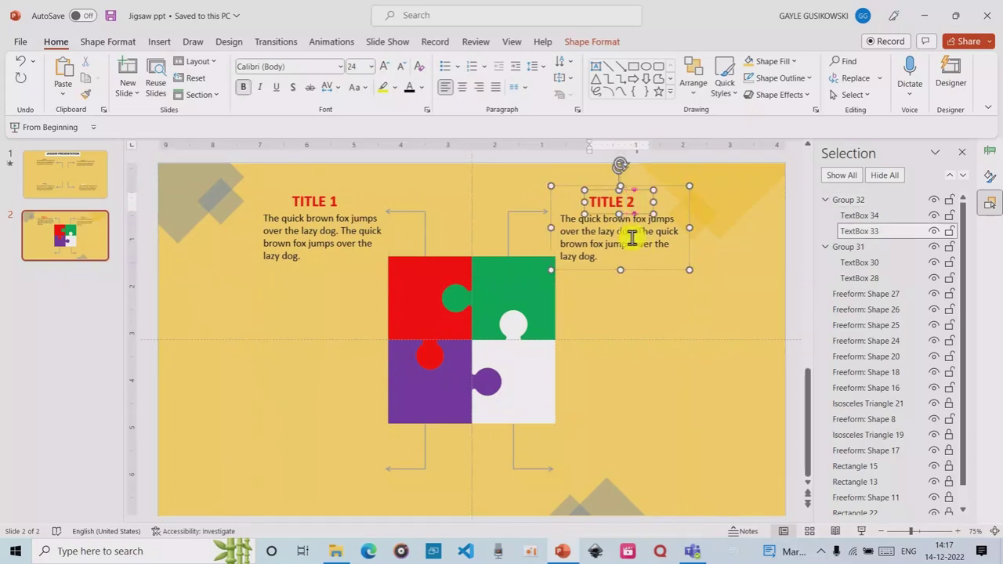
left_click_drag(633, 200, 589, 201)
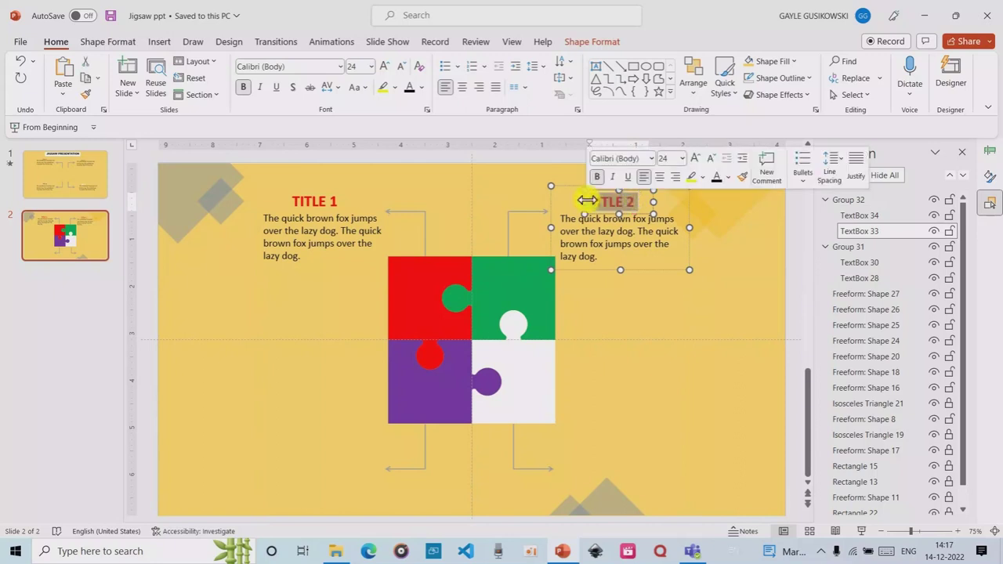
left_click(725, 177)
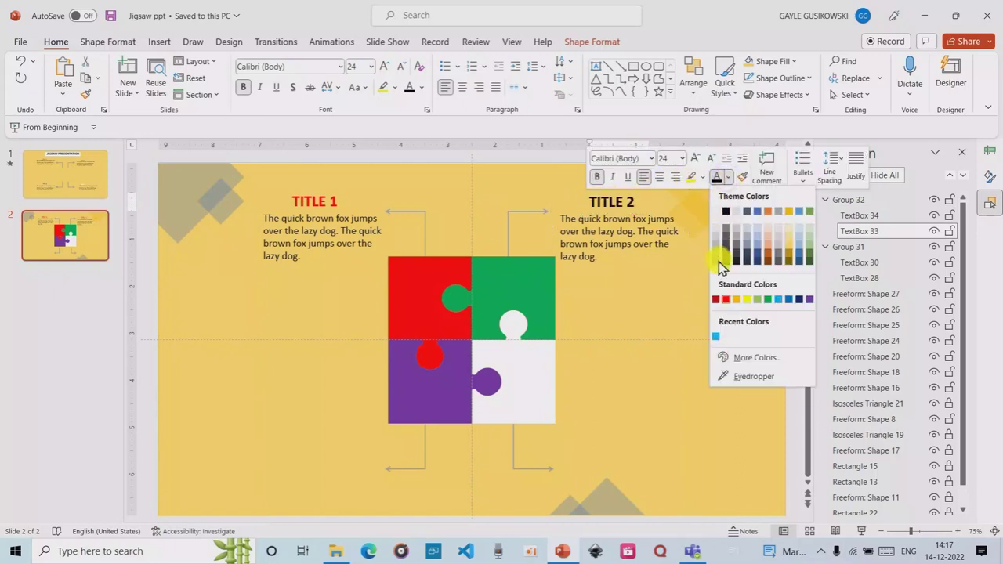
left_click(768, 300)
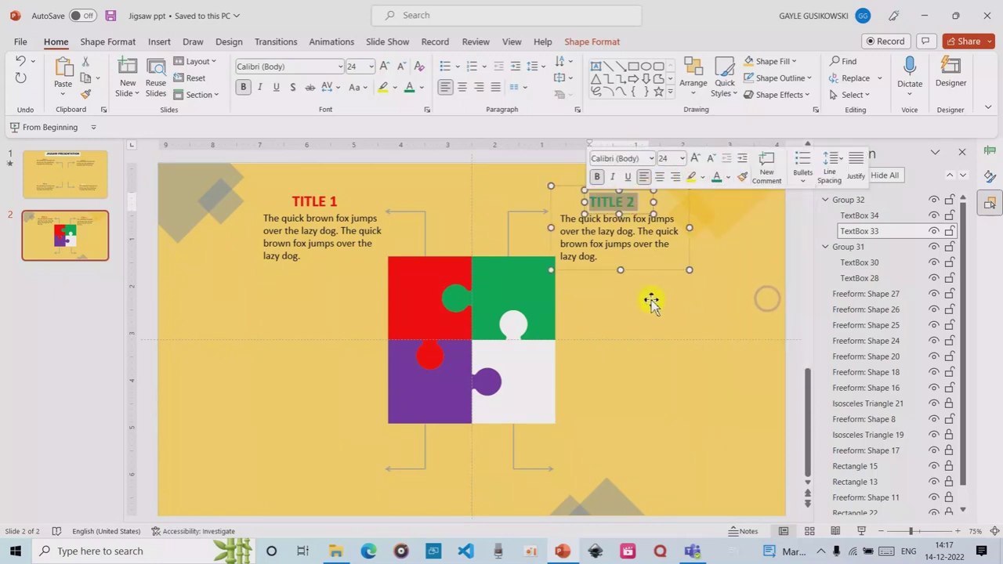
left_click(750, 278)
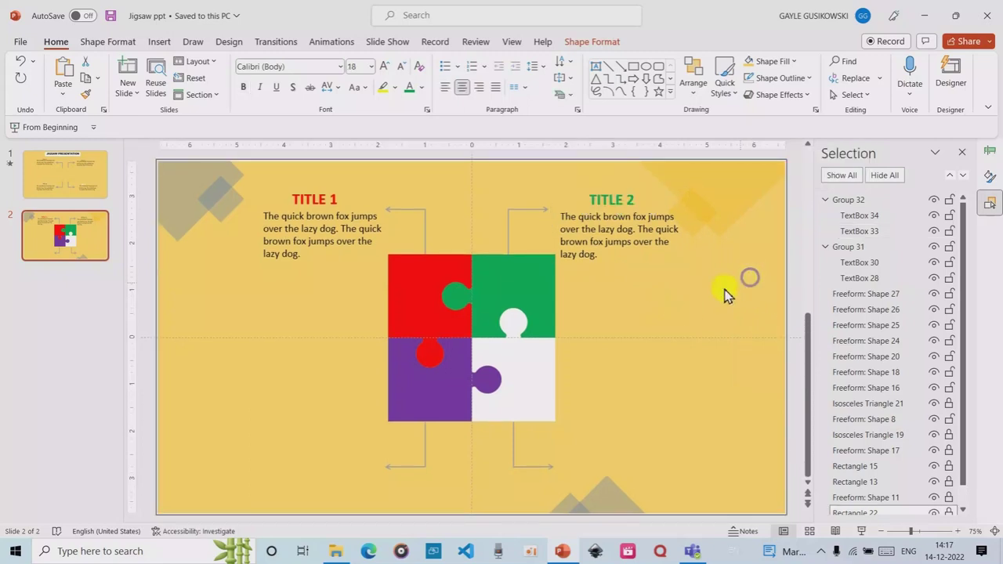
- Duplicate the TITLE 2 group and place the copy below the puzzle's bottom right
left_click(603, 201)
left_click(672, 186)
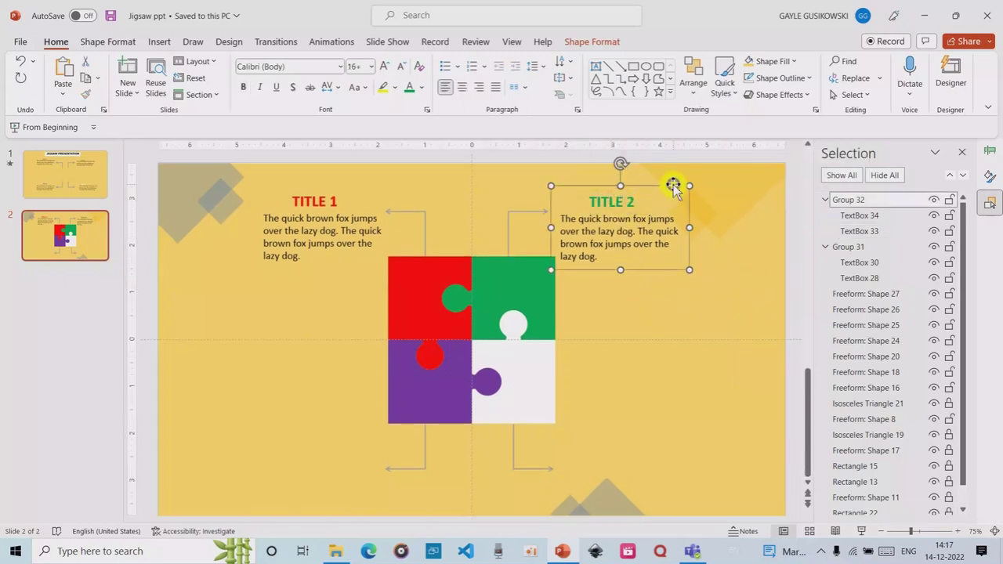
key("ctrl+d")
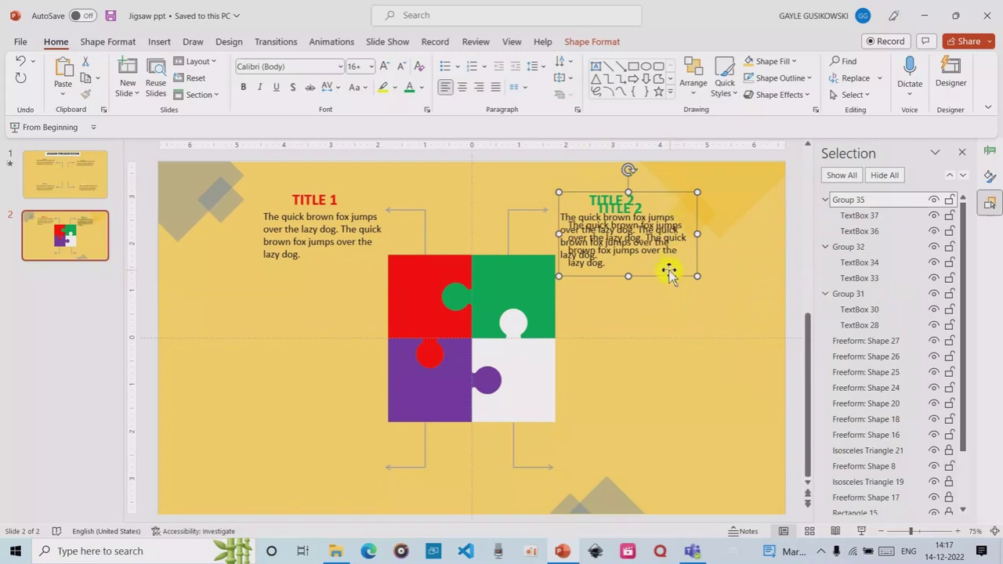
left_click_drag(665, 275, 650, 520)
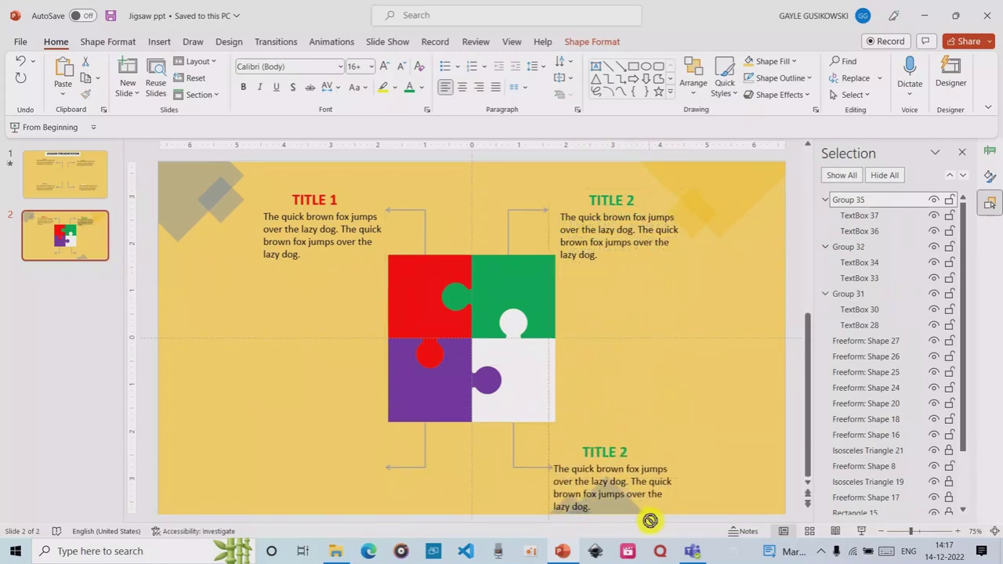
left_click_drag(656, 520, 653, 517)
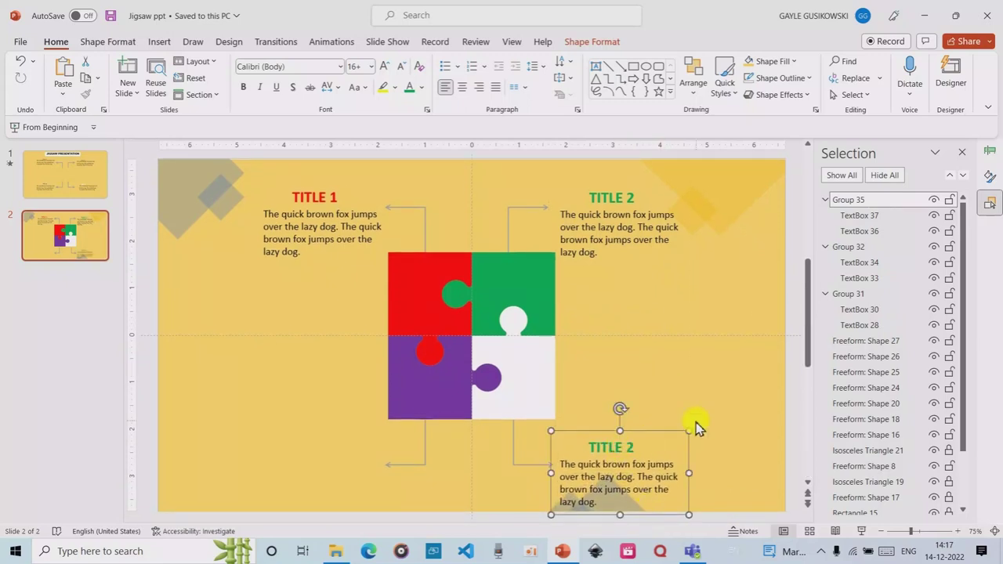
- Make the bottom-right heading white and rename it 'TITLE 3'
left_click(630, 443)
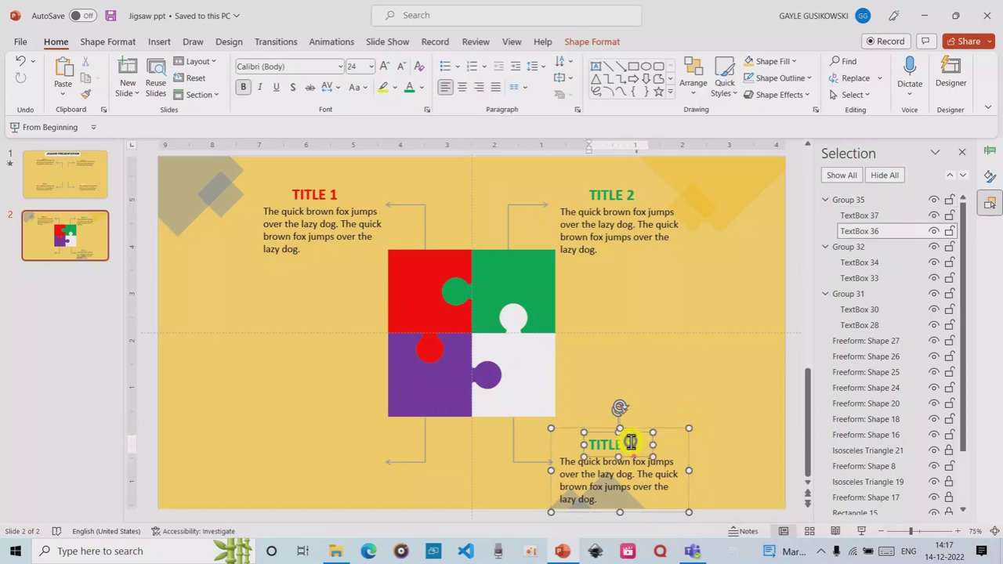
left_click_drag(630, 442, 571, 436)
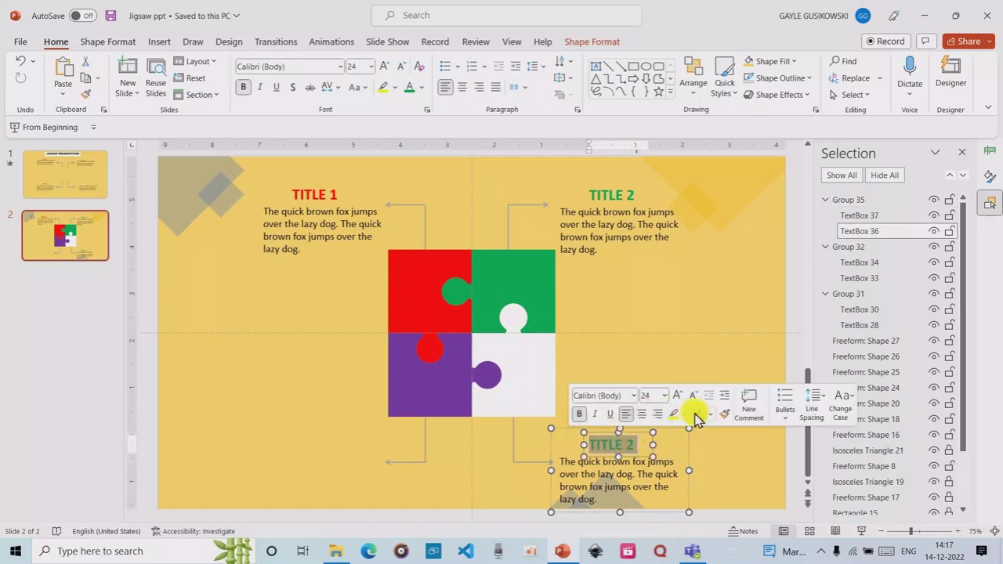
left_click(710, 416)
left_click(697, 227)
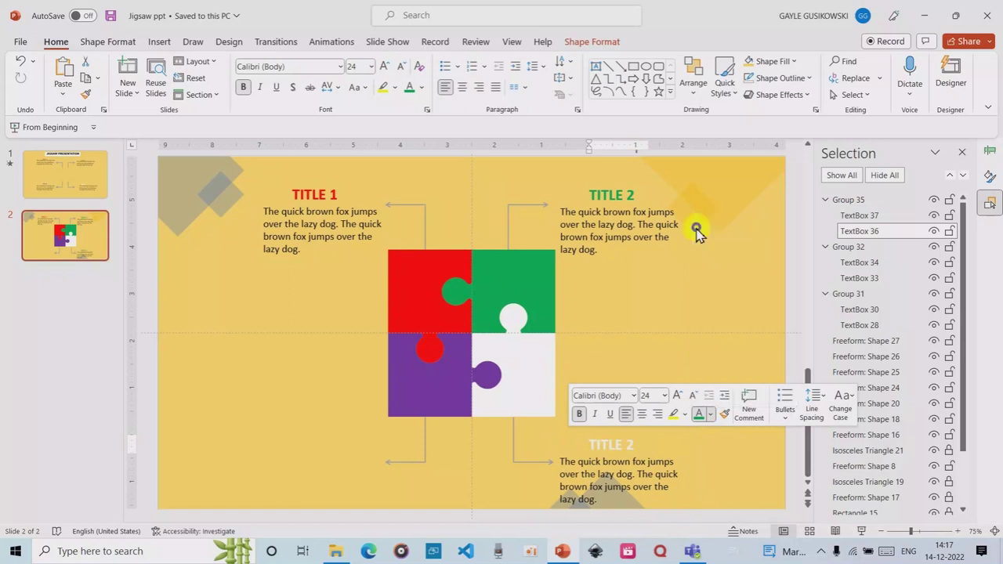
left_click(631, 444)
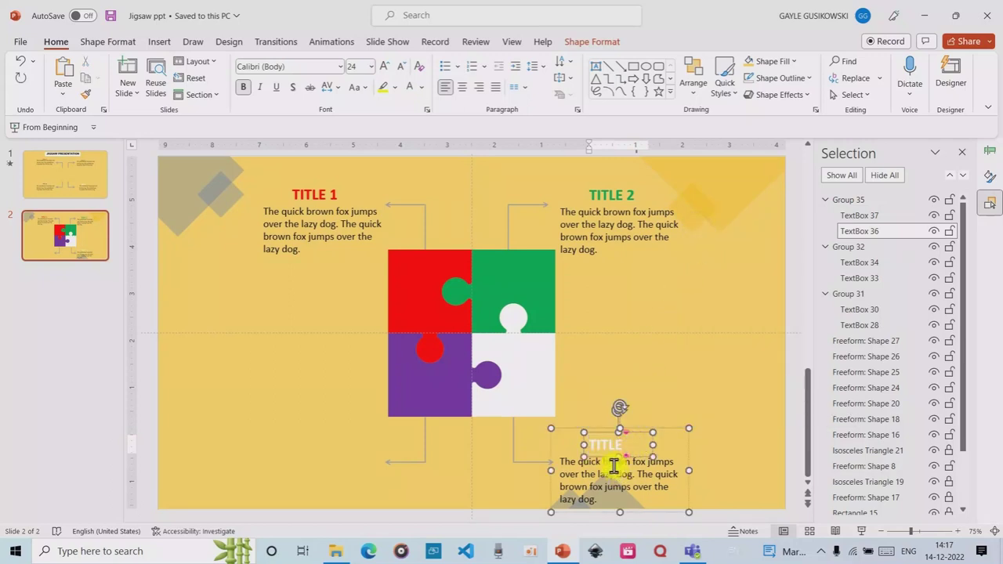
key("BackSpace")
type("3")
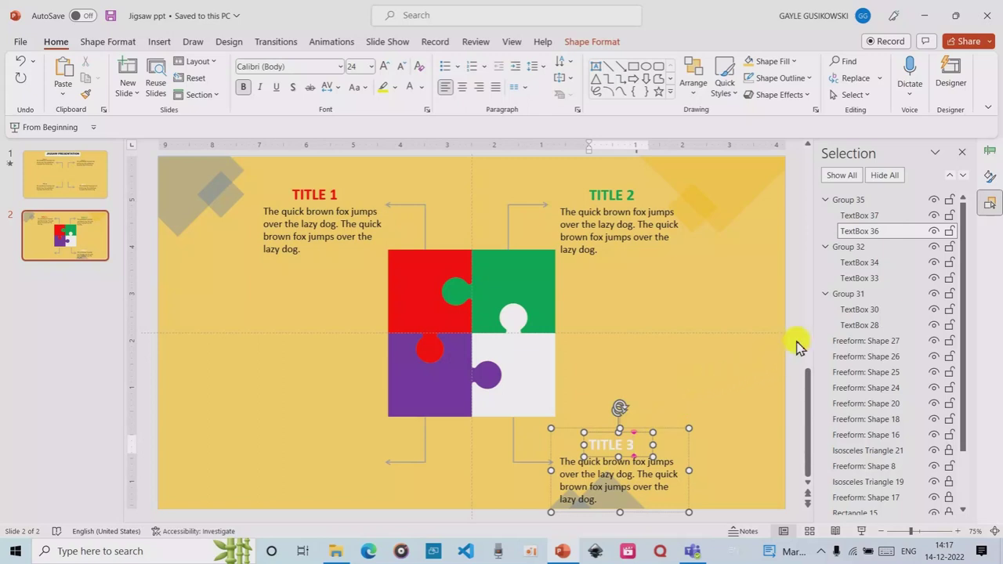
- Duplicate the TITLE 3 group and align the copy at the puzzle's bottom left
left_click(797, 343)
left_click(618, 447)
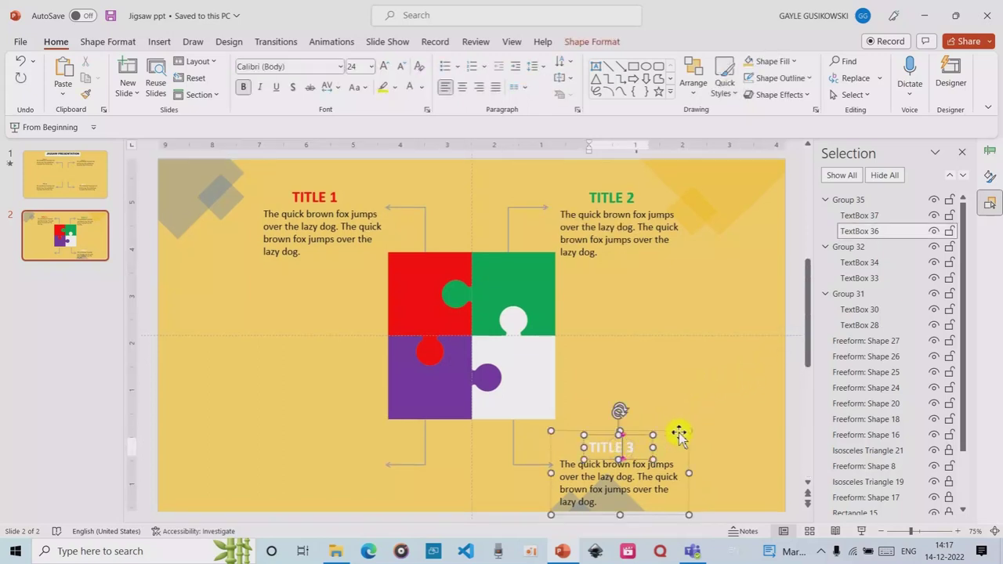
left_click(676, 431)
left_click(638, 448)
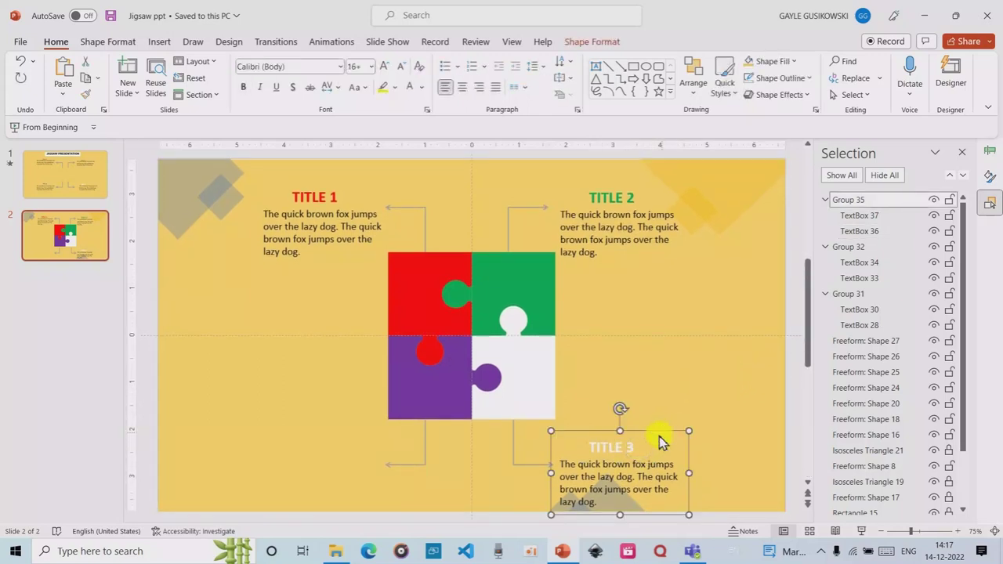
key("ctrl+d")
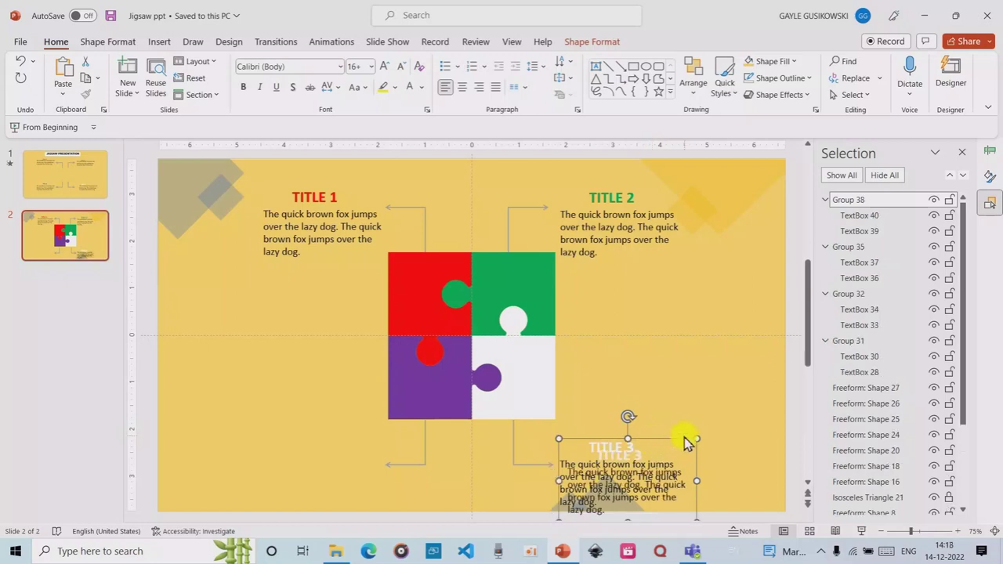
left_click_drag(678, 439, 375, 443)
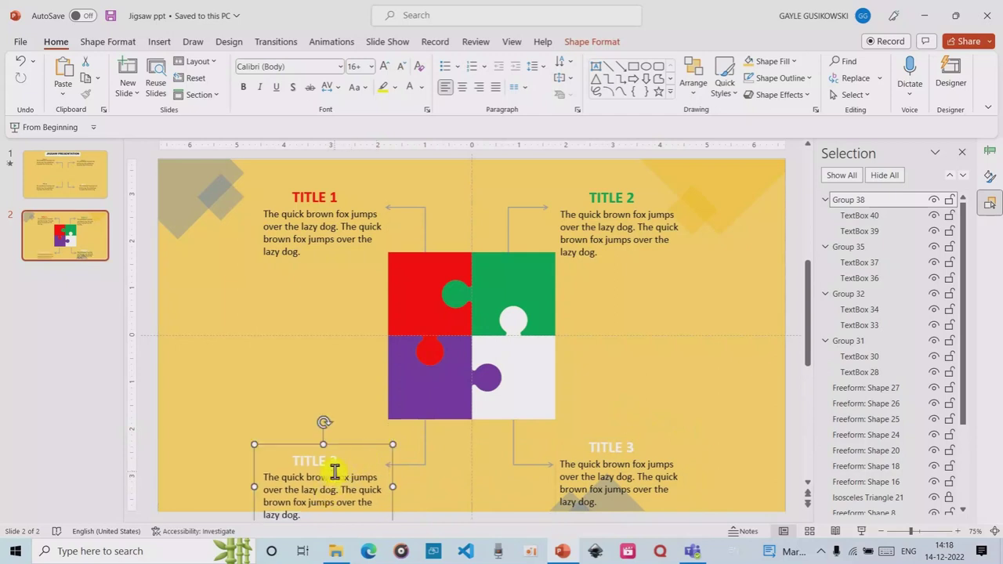
left_click_drag(334, 445, 334, 432)
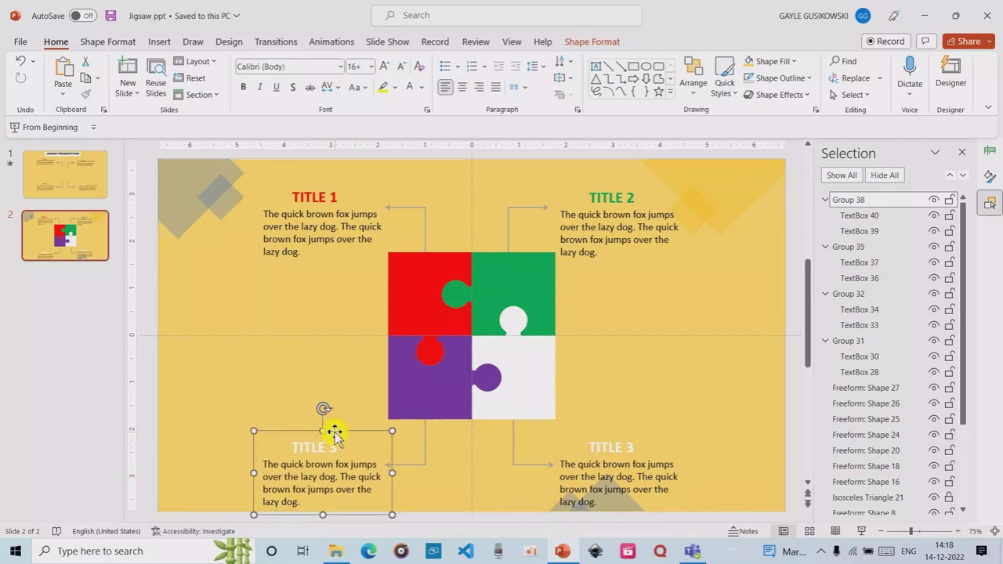
- Make the bottom-left TITLE 3 heading purple
left_click(334, 447)
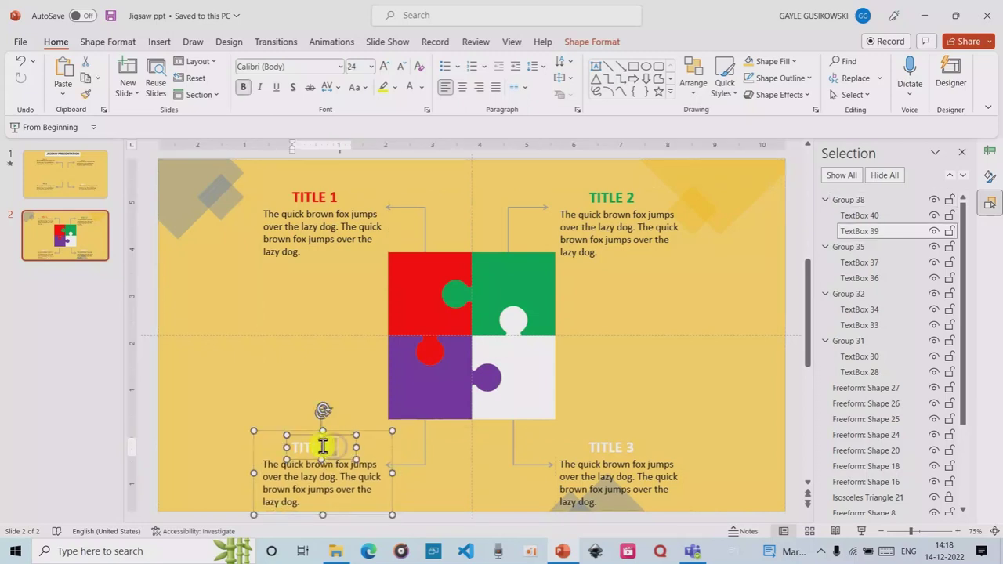
left_click_drag(320, 444, 286, 445)
left_click(428, 421)
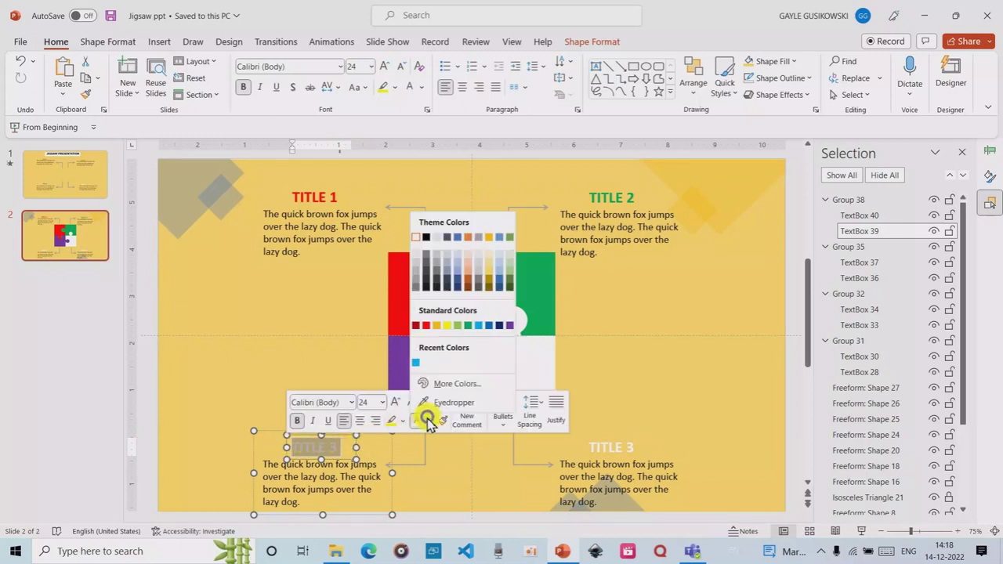
left_click(427, 402)
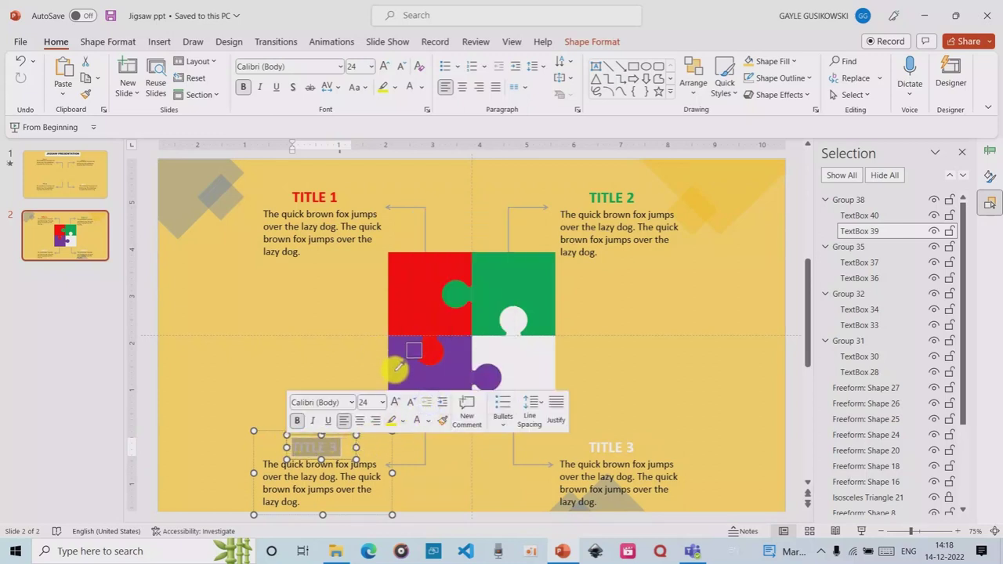
left_click(195, 367)
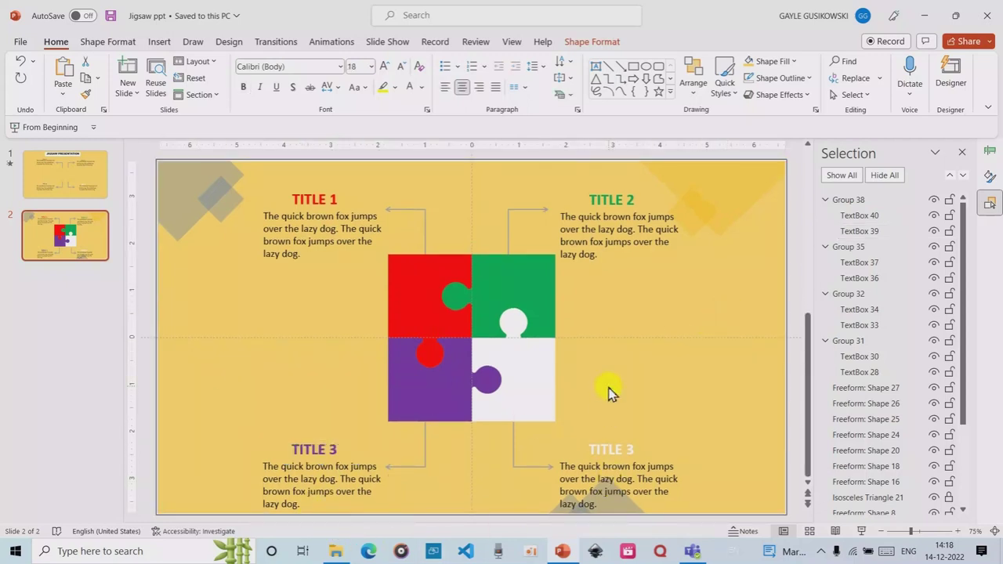
- Group the TITLE 1 text block with its connector arrow
left_click(291, 208)
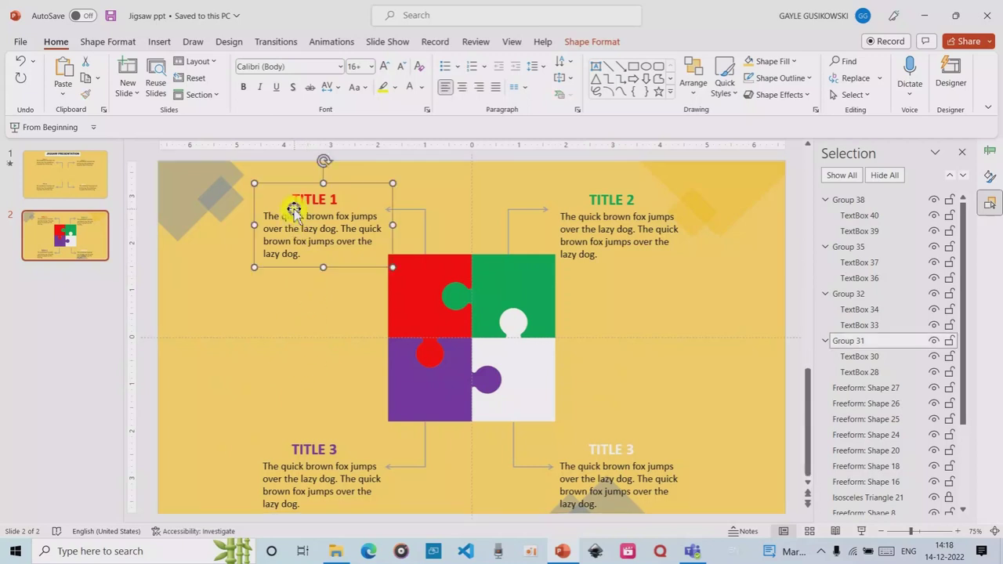
left_click(405, 209, "shift")
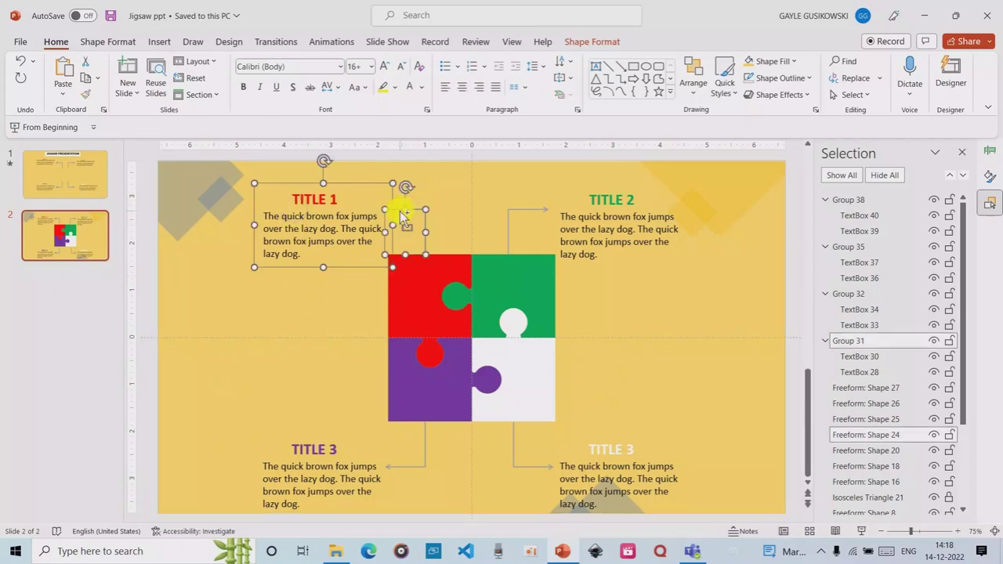
left_click(580, 42)
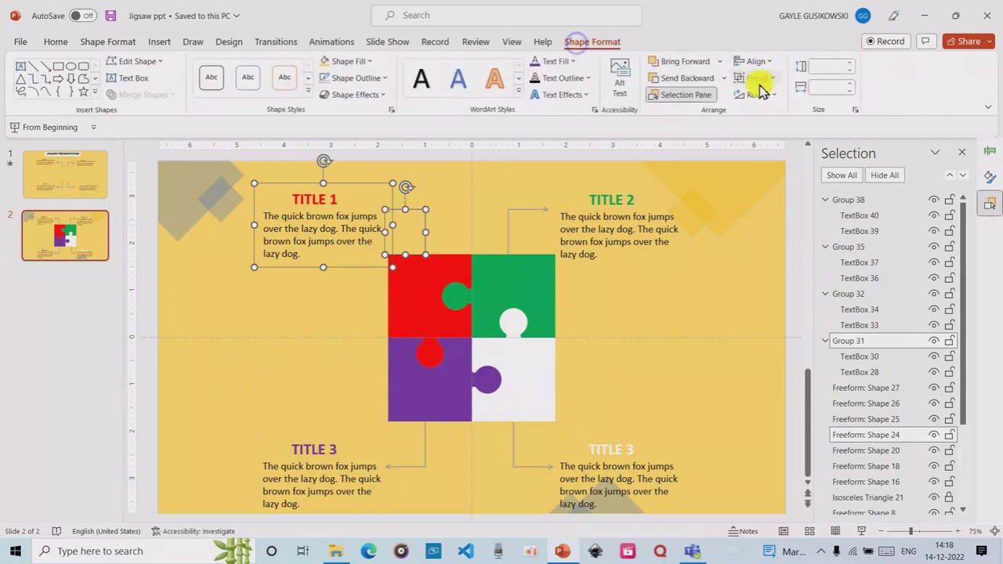
left_click(769, 78)
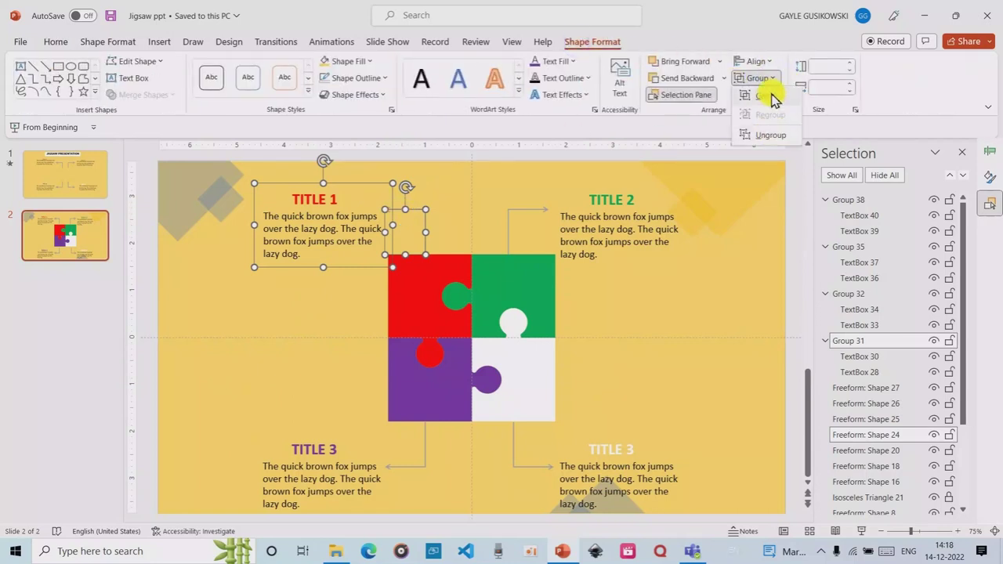
left_click(767, 96)
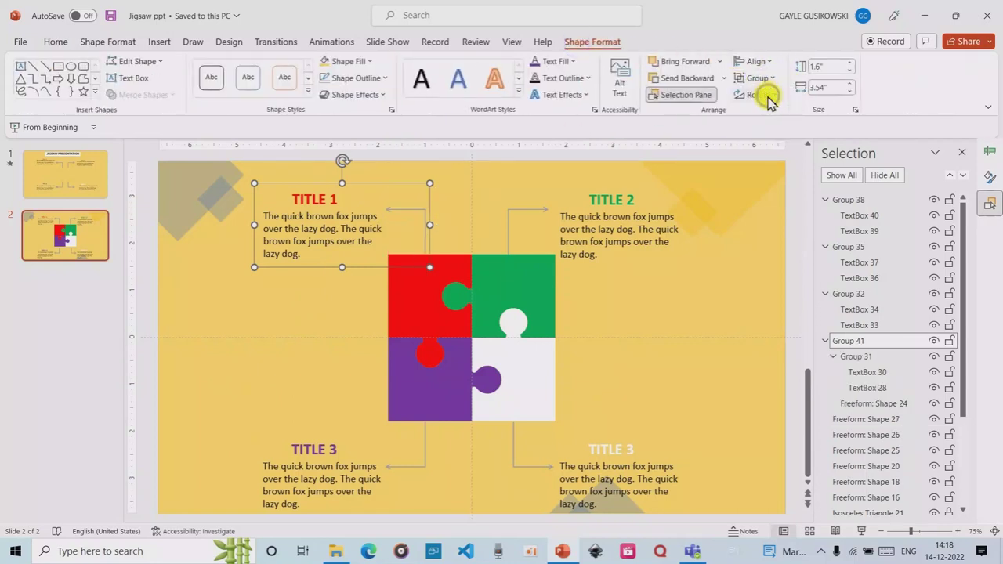
- Group the TITLE 2 text block with its connector arrow
left_click(606, 198)
left_click(627, 199)
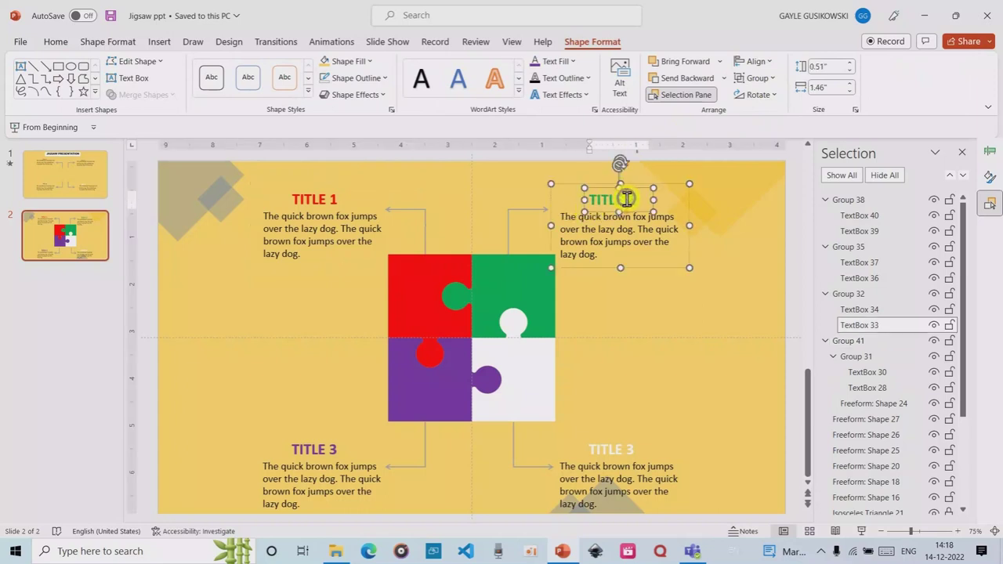
left_click(712, 197)
left_click(620, 200)
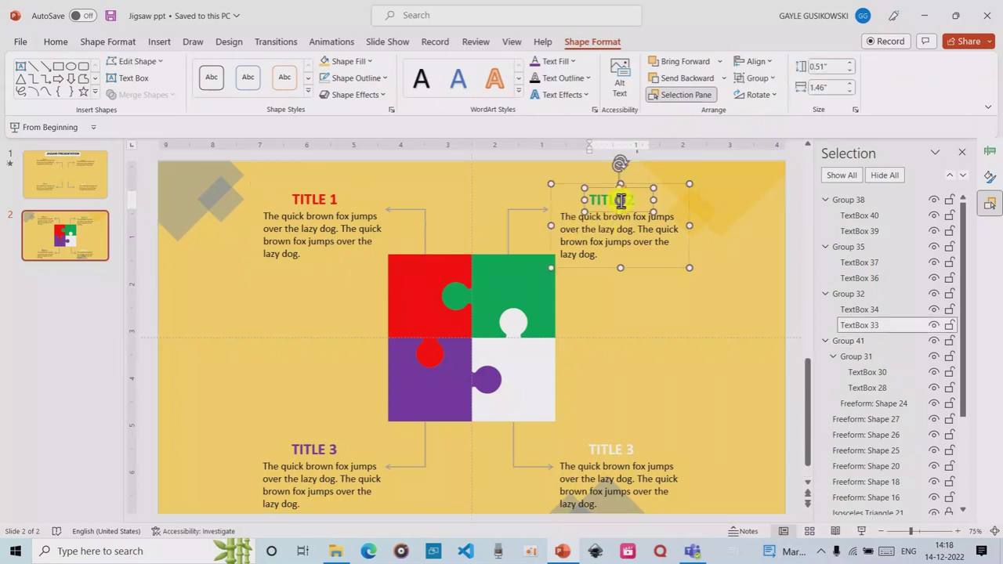
left_click(551, 195)
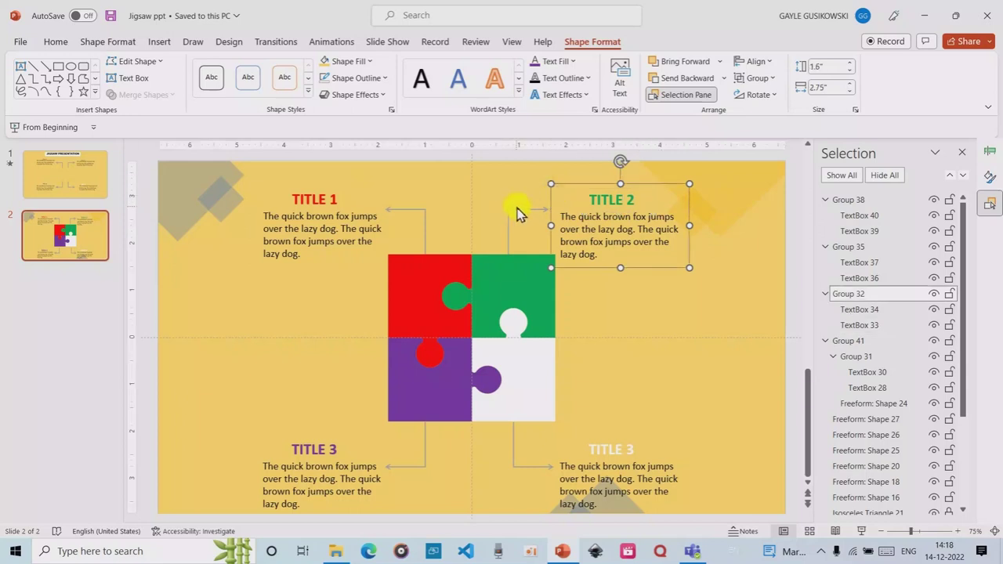
left_click(513, 210, "shift")
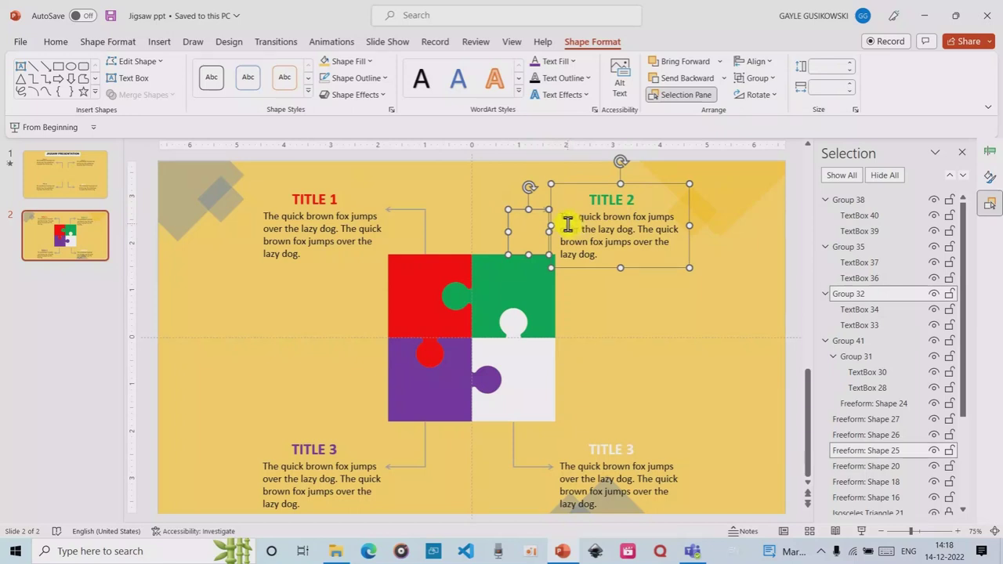
key("ctrl+g")
- Group the bottom-right TITLE 3 text block with its connector arrow
left_click(604, 451)
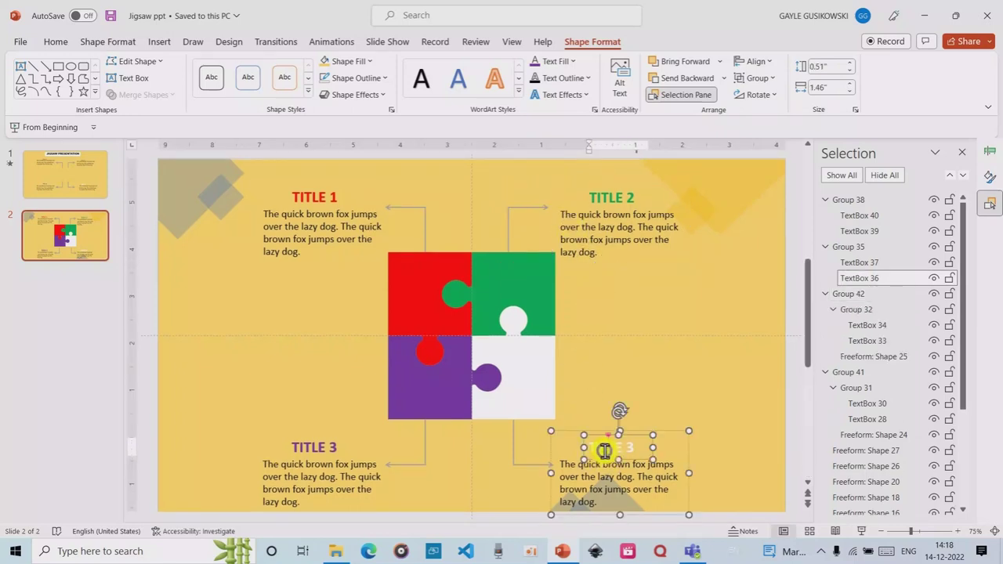
left_click(566, 433)
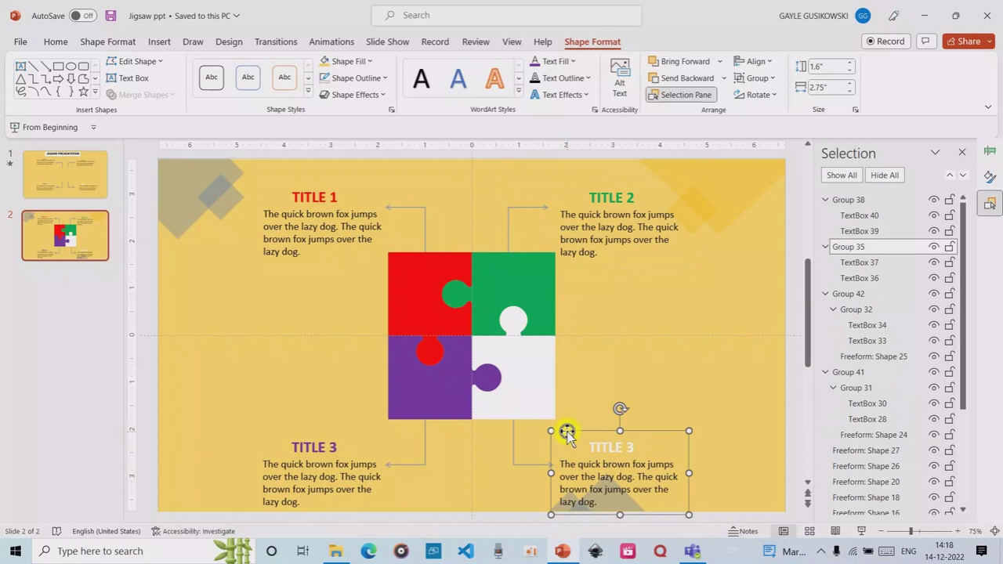
left_click(512, 456, "shift")
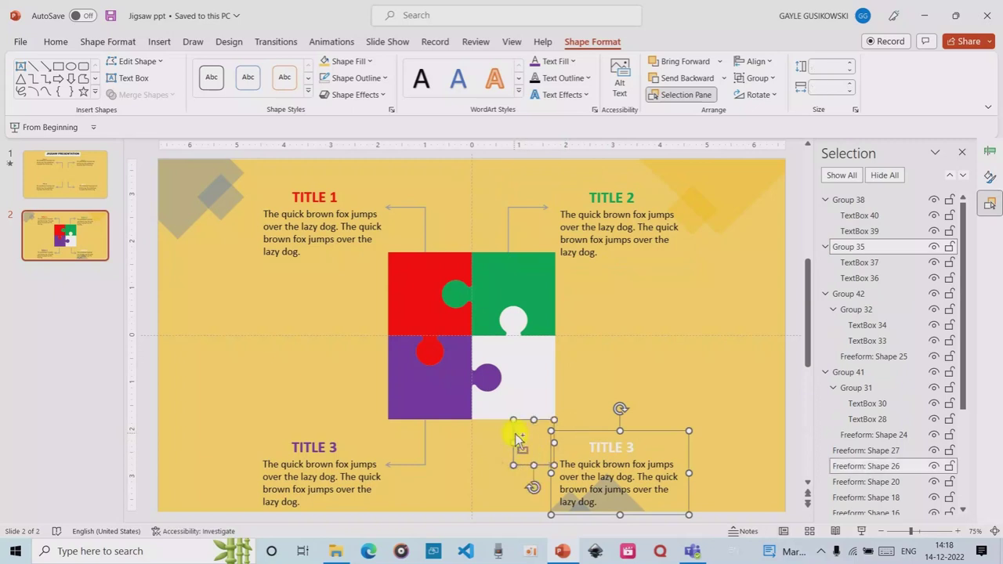
key("ctrl+g")
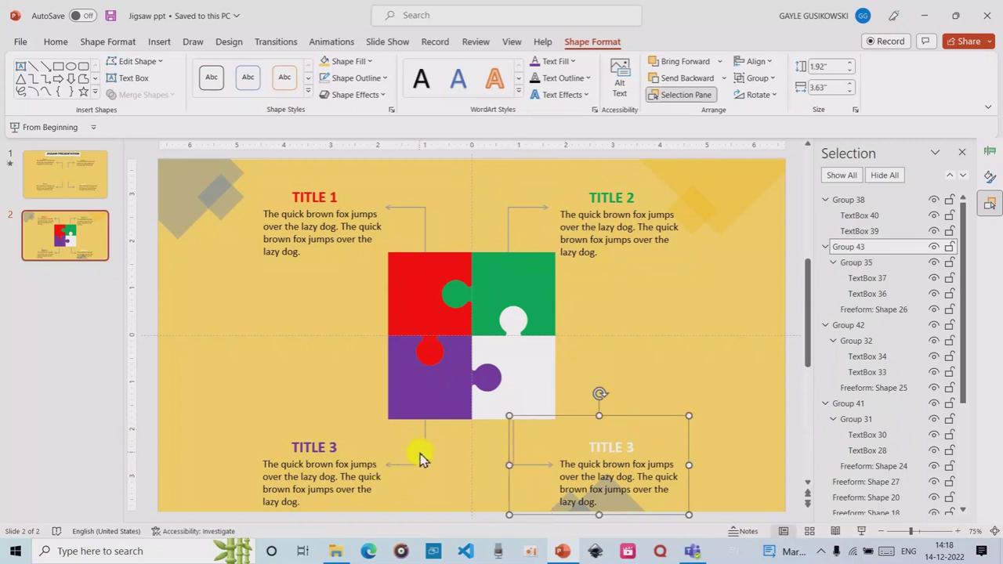
- Group the bottom-left TITLE 3 text block with its connector arrow
left_click(301, 448)
left_click(338, 430)
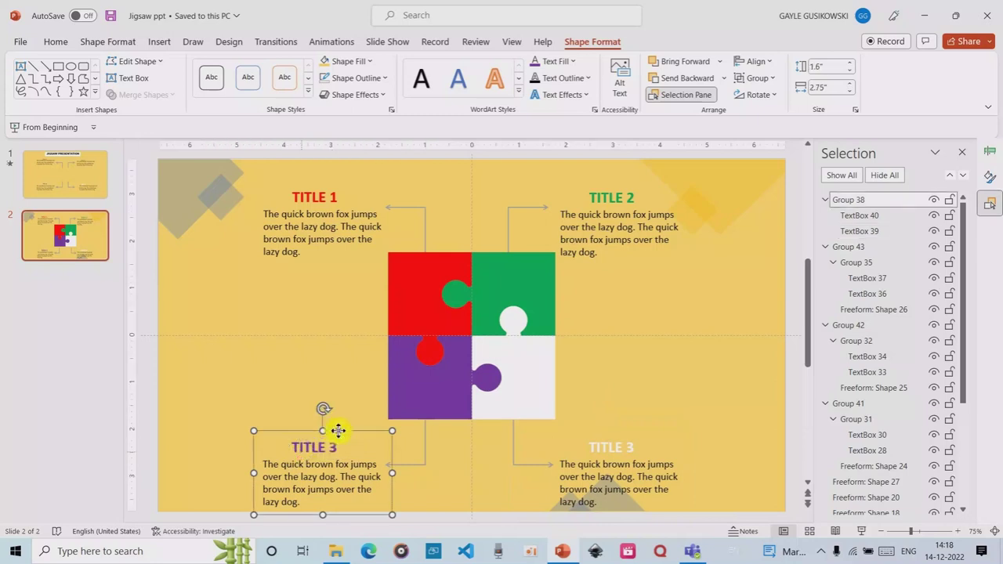
left_click(408, 465, "ctrl")
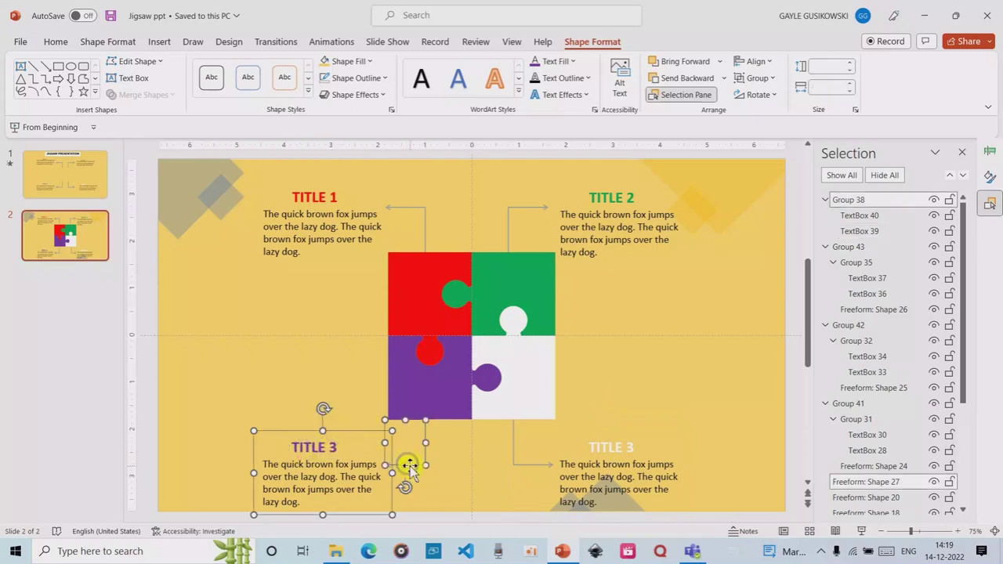
key("ctrl+g")
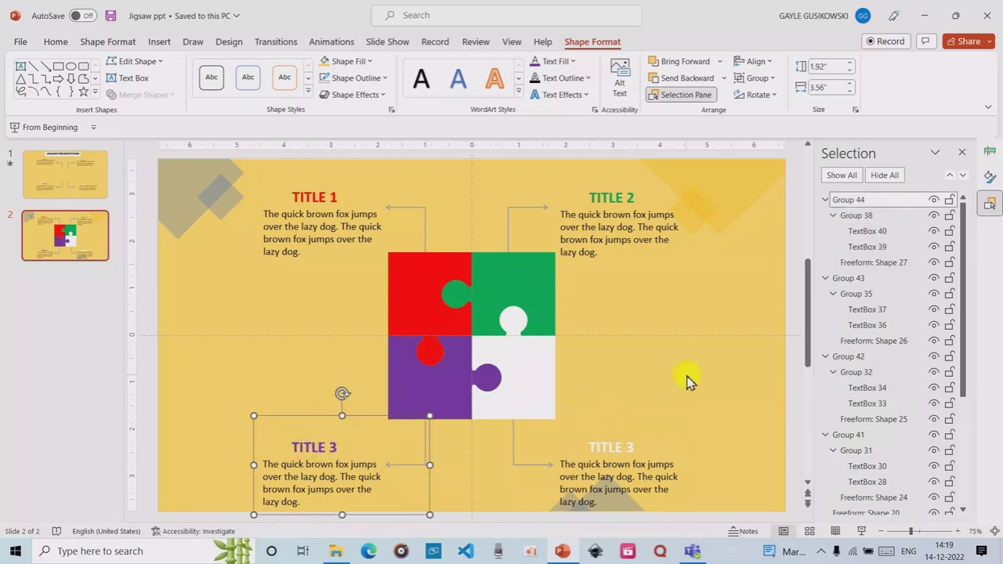
left_click(699, 381)
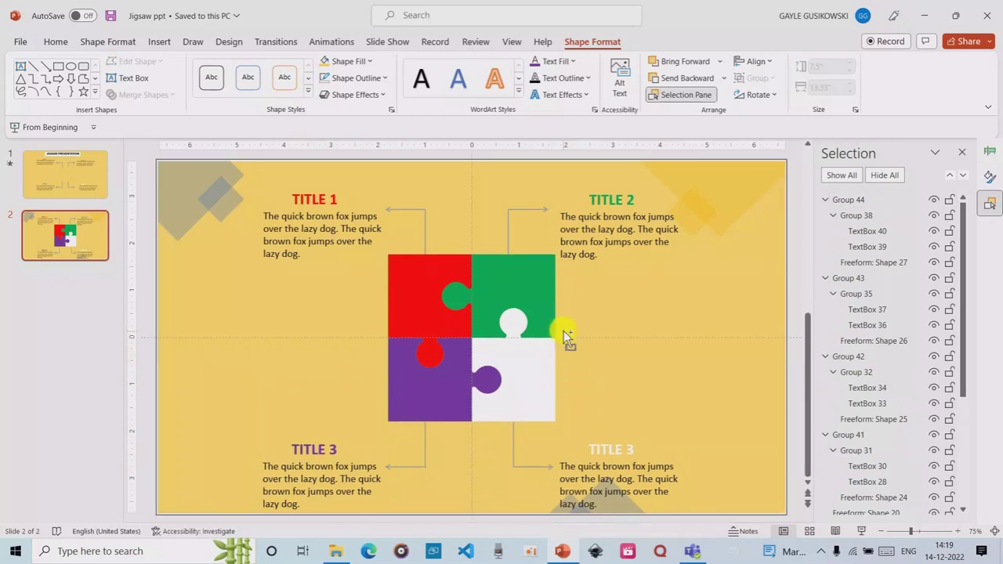
- Move the red puzzle piece off the slide's left edge and the green piece off its right edge
scroll(565, 330, "down", 3)
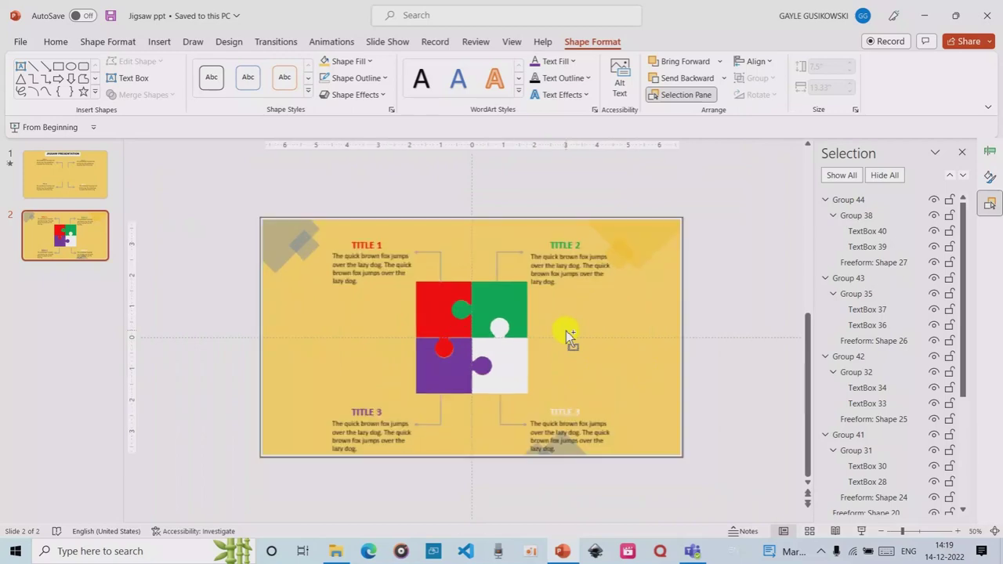
left_click(428, 325)
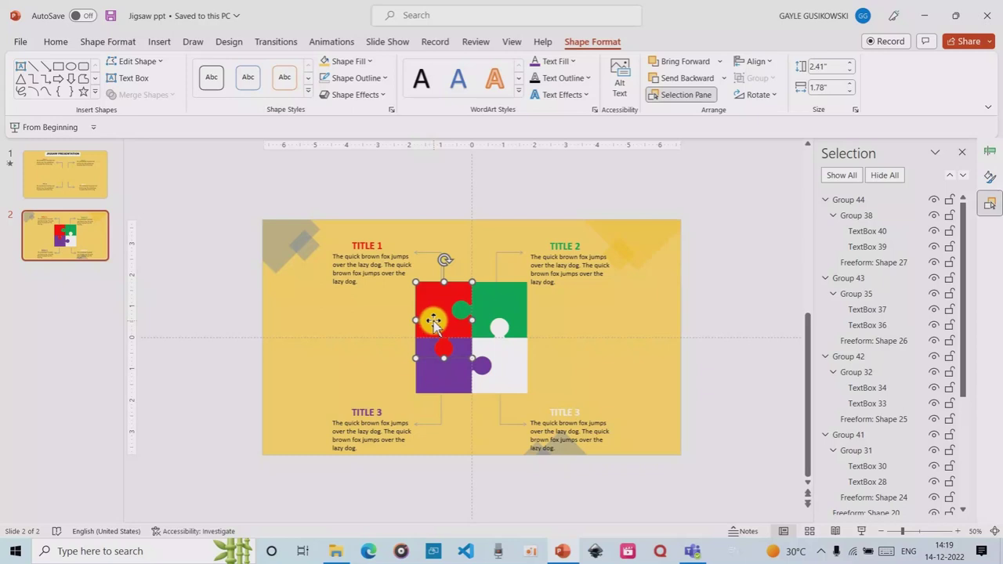
left_click_drag(436, 323, 227, 319)
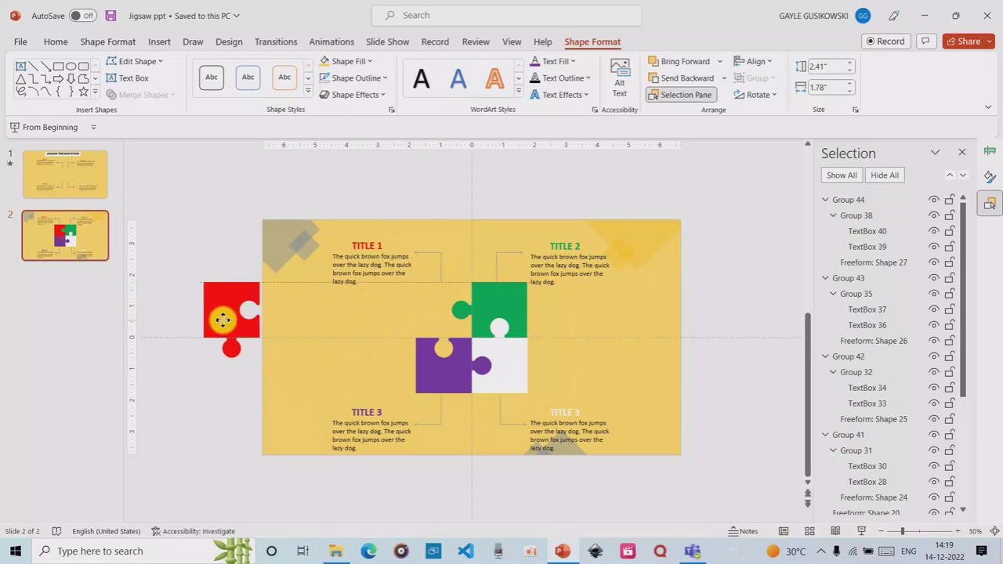
left_click_drag(228, 319, 228, 320)
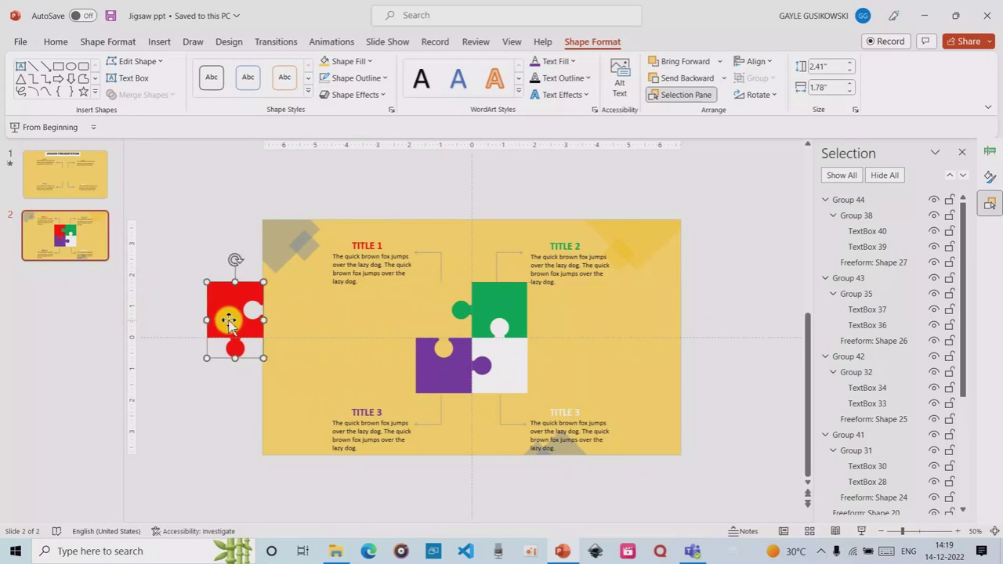
left_click(503, 315)
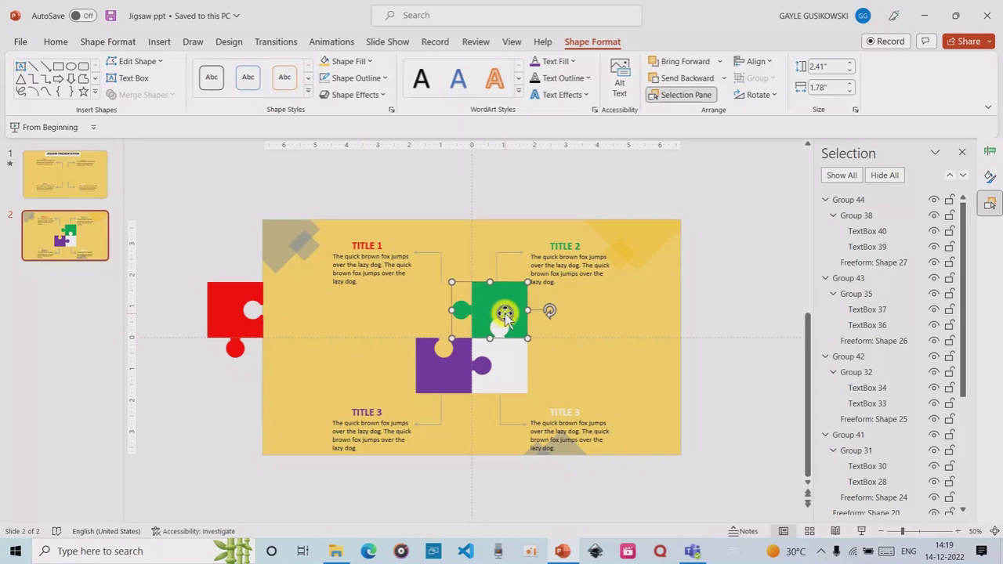
left_click_drag(505, 312, 731, 304)
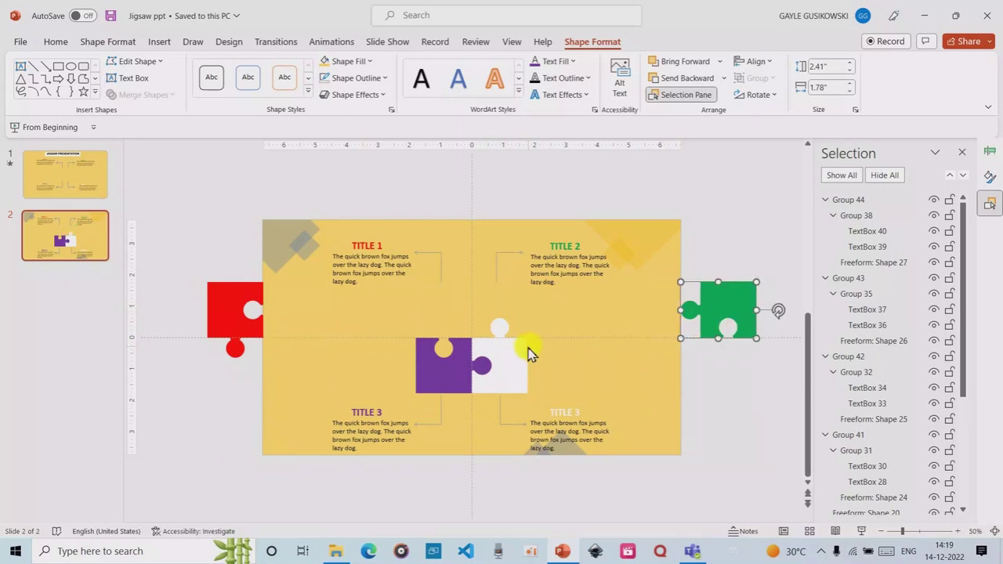
- Move the purple and white puzzle pieces off the bottom of the slide
left_click(455, 387)
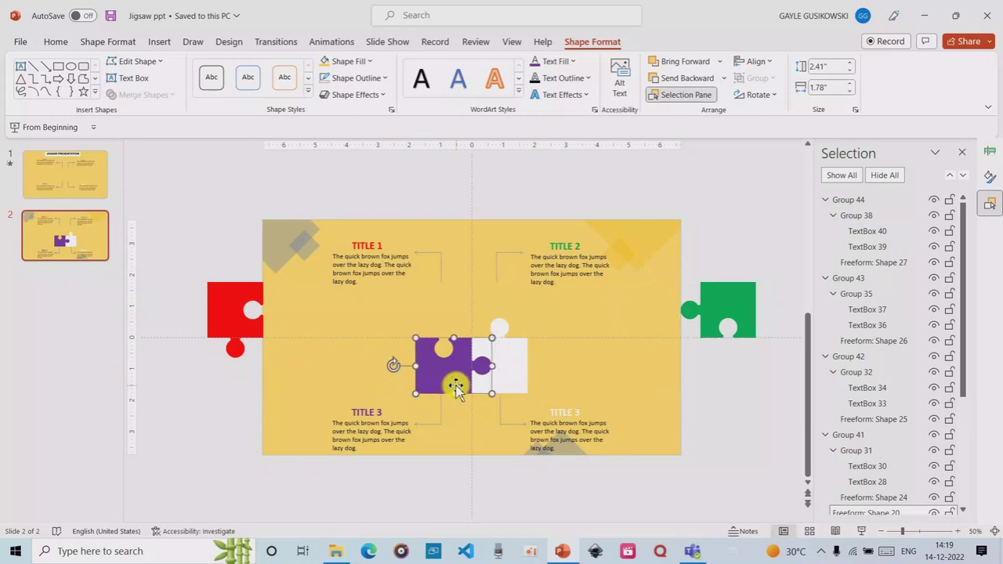
left_click_drag(455, 386, 447, 496)
left_click(506, 379)
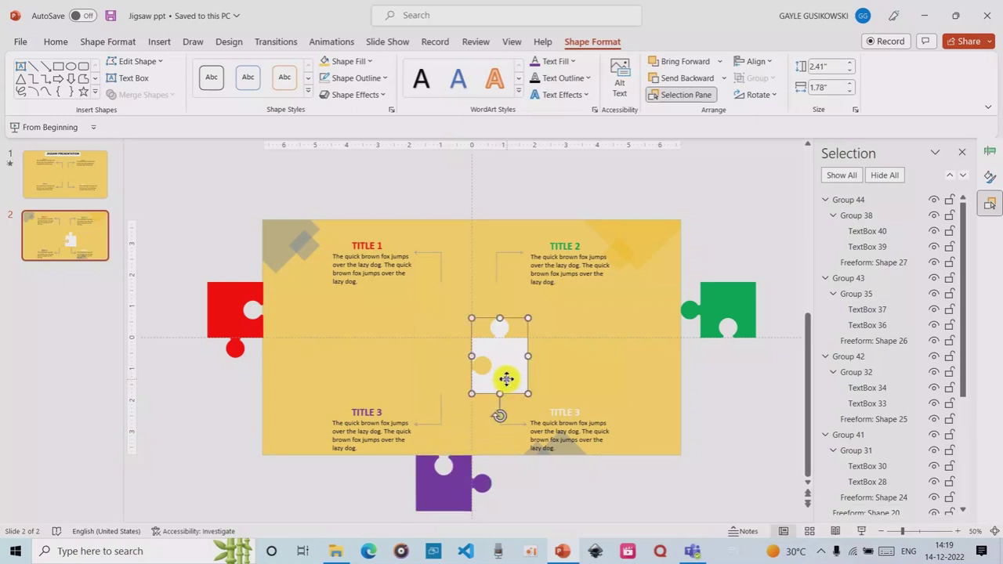
left_click_drag(506, 379, 517, 504)
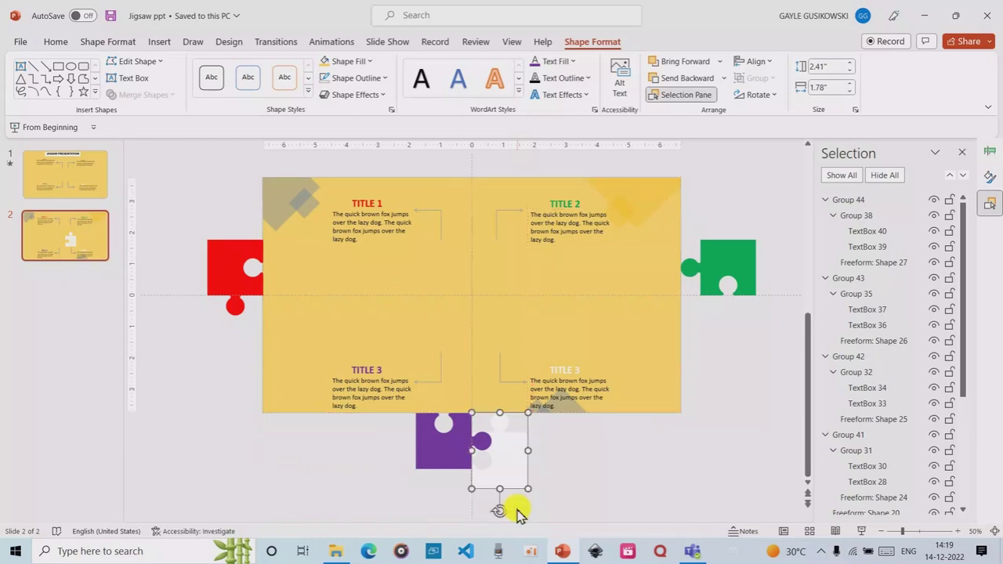
left_click(652, 454)
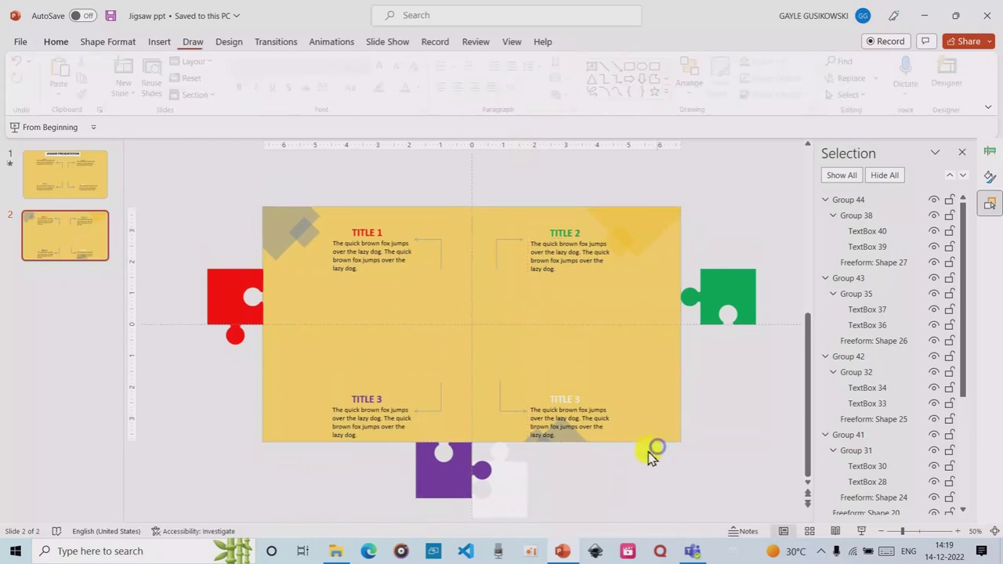
- Apply a Lines motion path to the red puzzle piece with direction Right
left_click(216, 293)
left_click(330, 42)
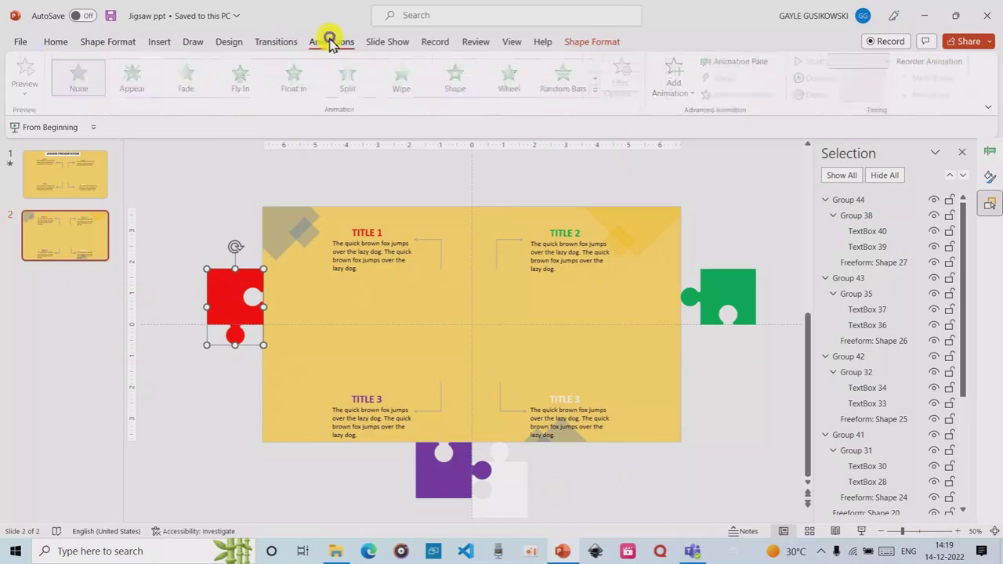
left_click(599, 94)
scroll(316, 244, "down", 1)
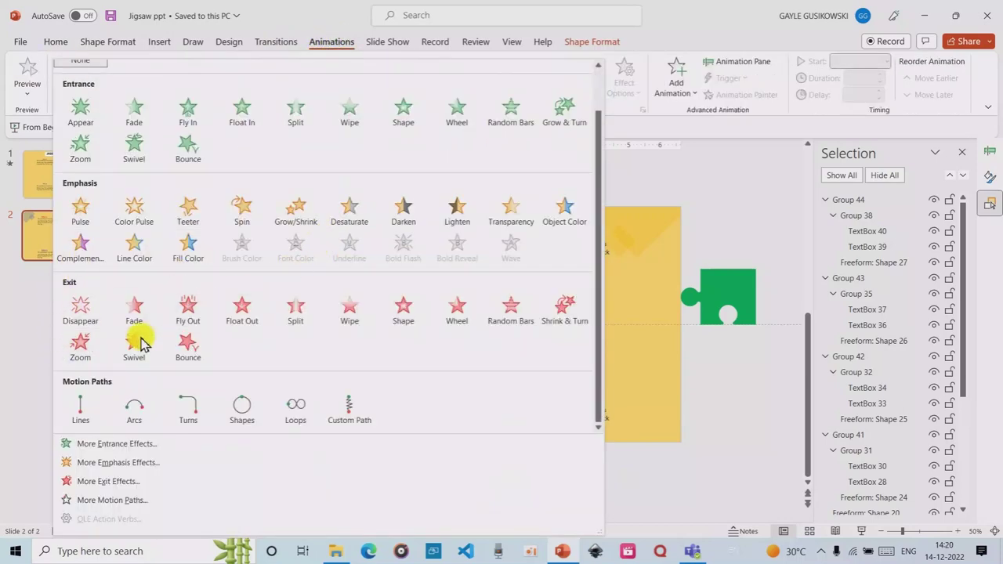
left_click(79, 407)
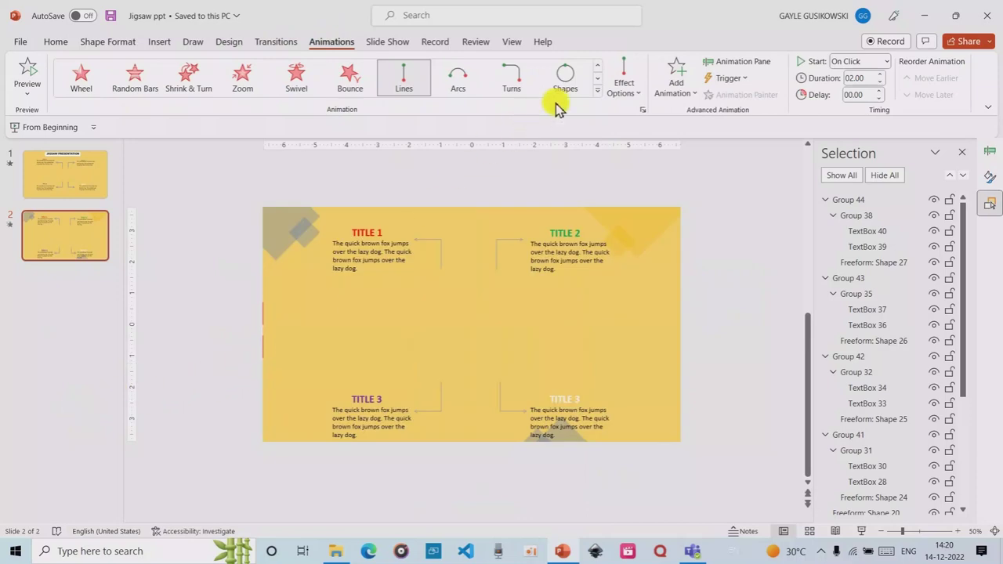
left_click(626, 82)
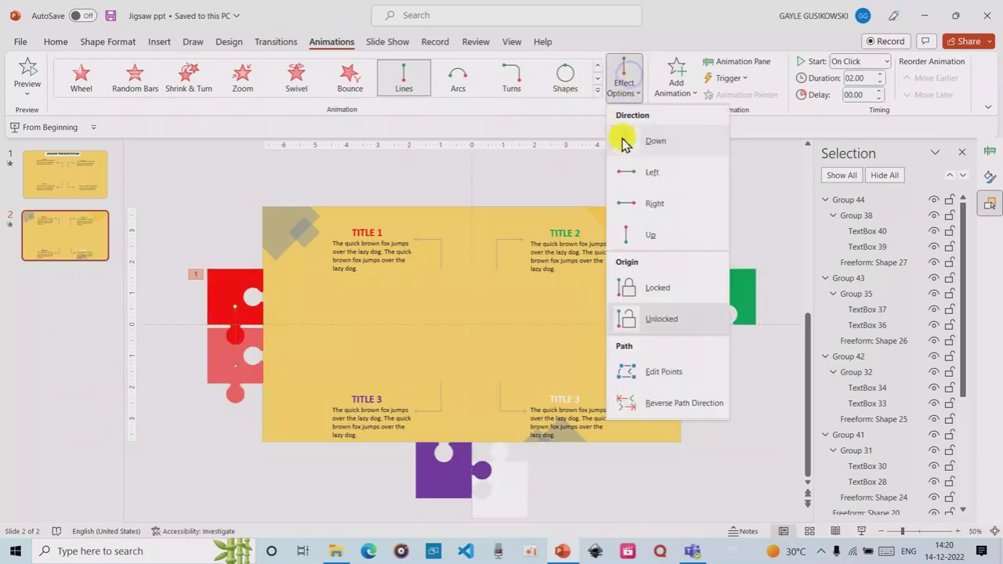
left_click(653, 204)
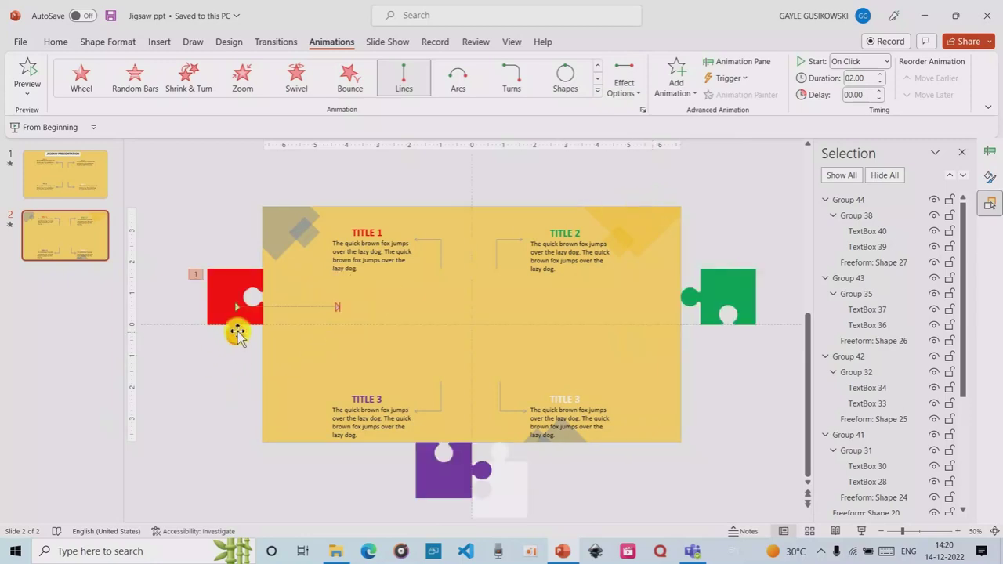
- Extend the red piece's path end to just left of the slide centre
left_click(235, 317)
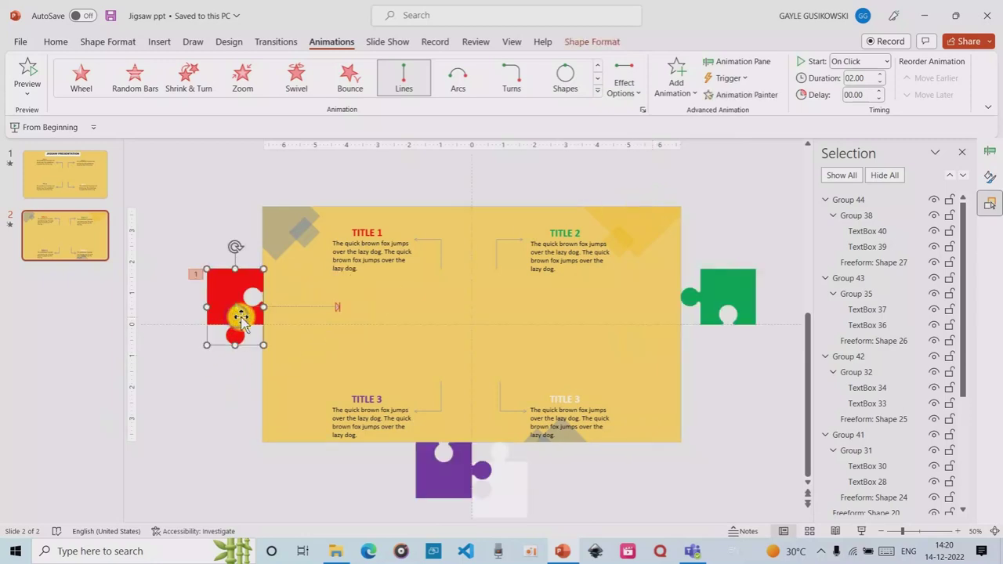
left_click(335, 308)
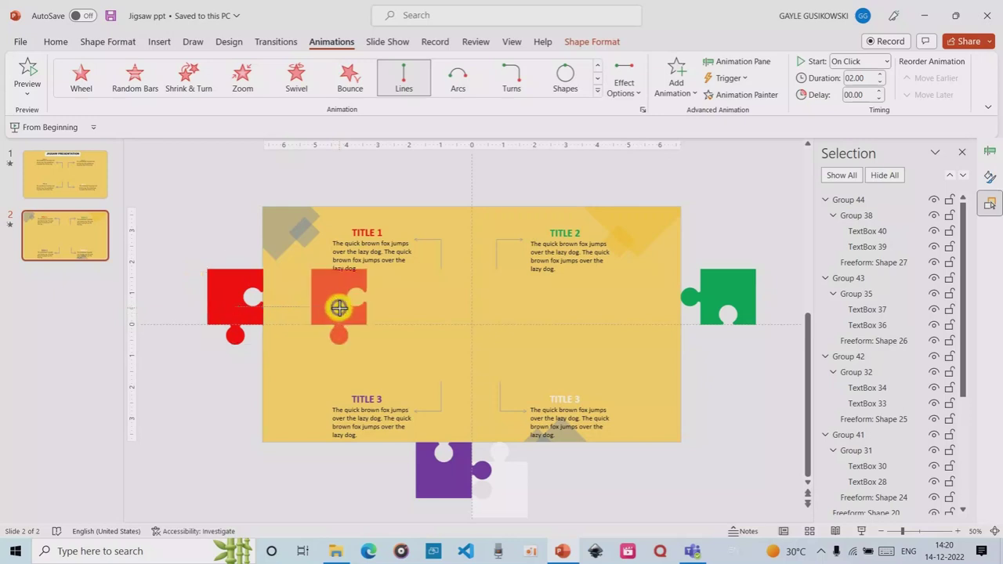
left_click_drag(338, 307, 443, 313)
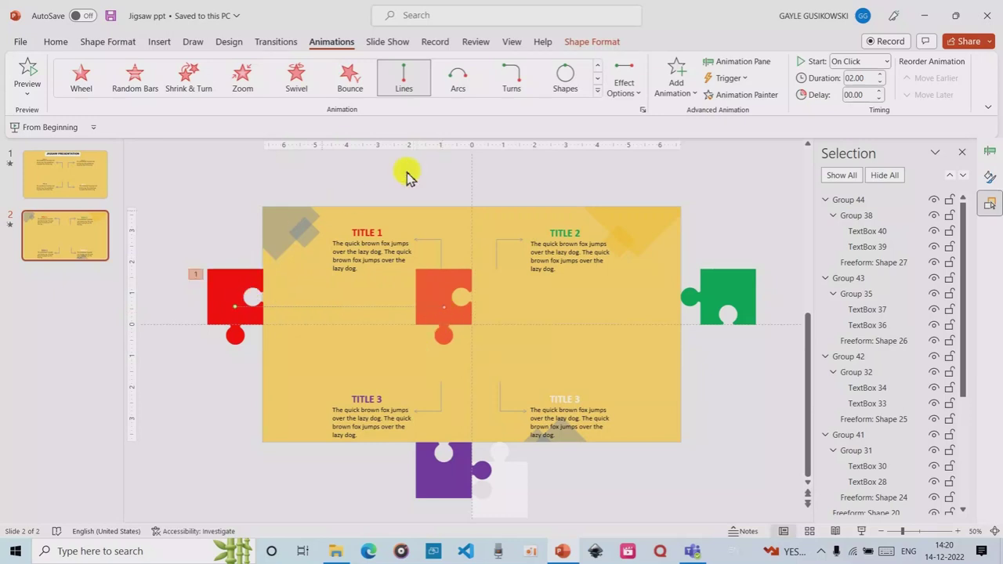
- Copy the red piece's animation to the green piece with Animation Painter and set direction Left
left_click(757, 97)
left_click(715, 293)
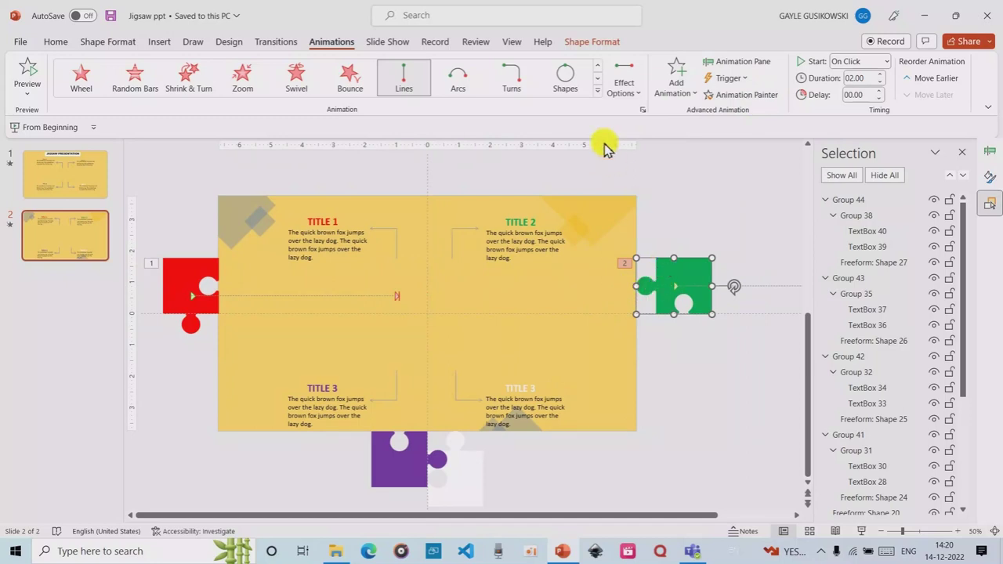
left_click(625, 83)
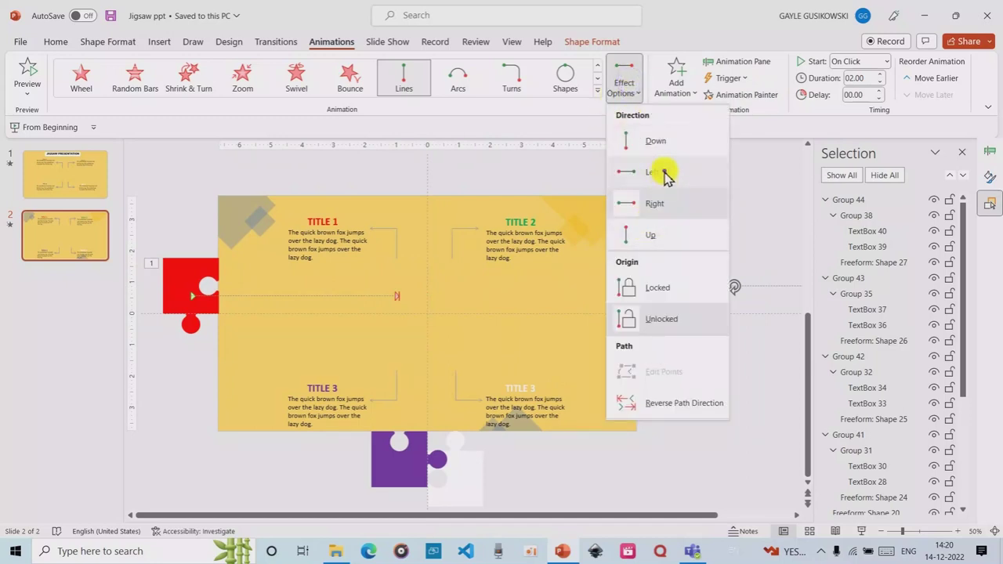
left_click(664, 174)
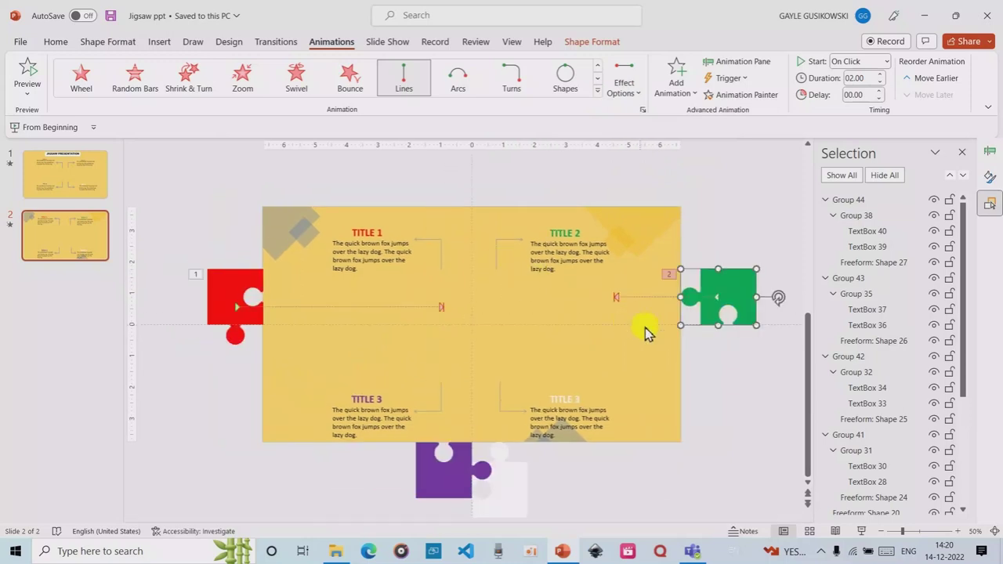
- Shorten the green piece's path so it stops just right of the slide centre
left_click(616, 296)
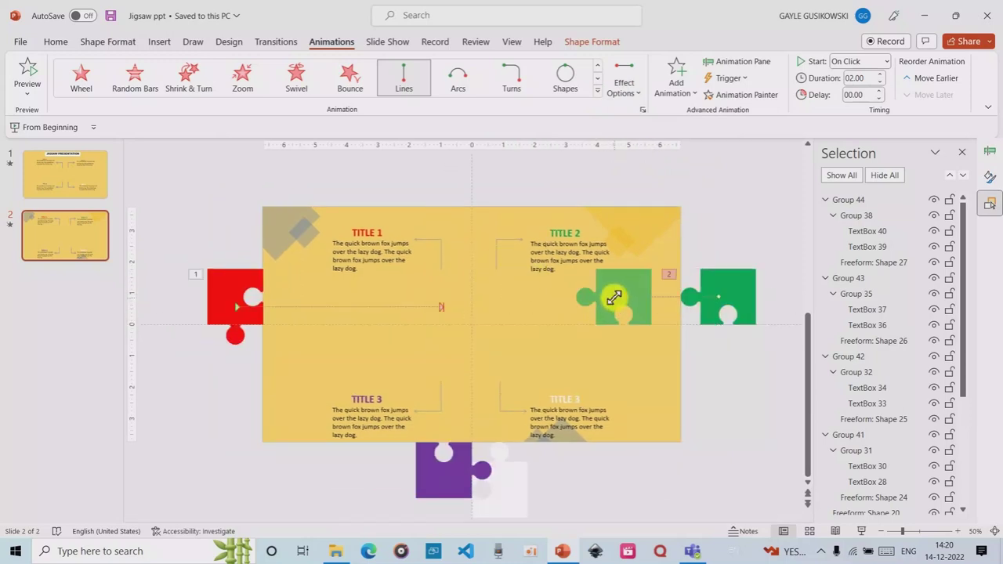
left_click_drag(614, 298, 493, 303)
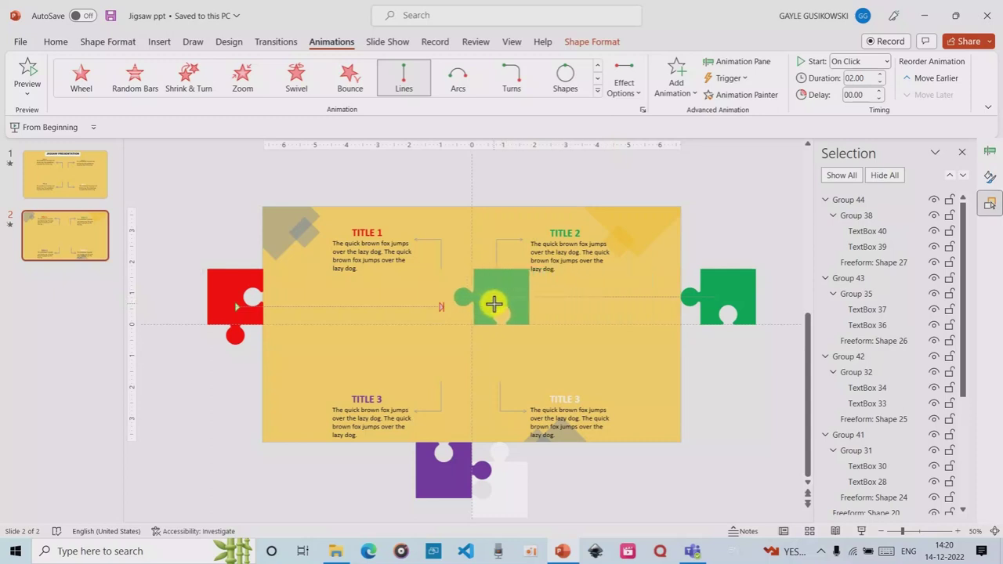
left_click_drag(489, 305, 488, 304)
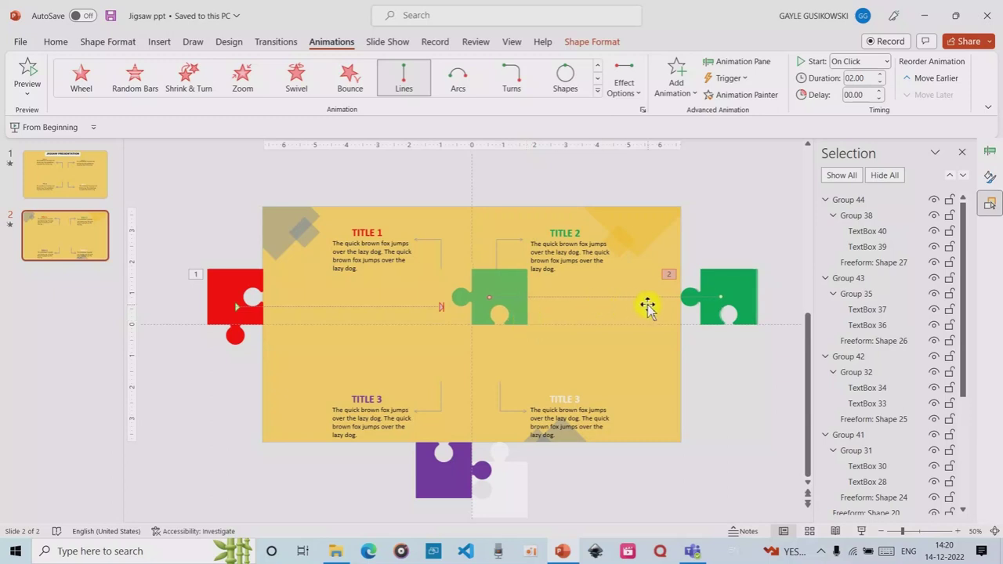
left_click(744, 220)
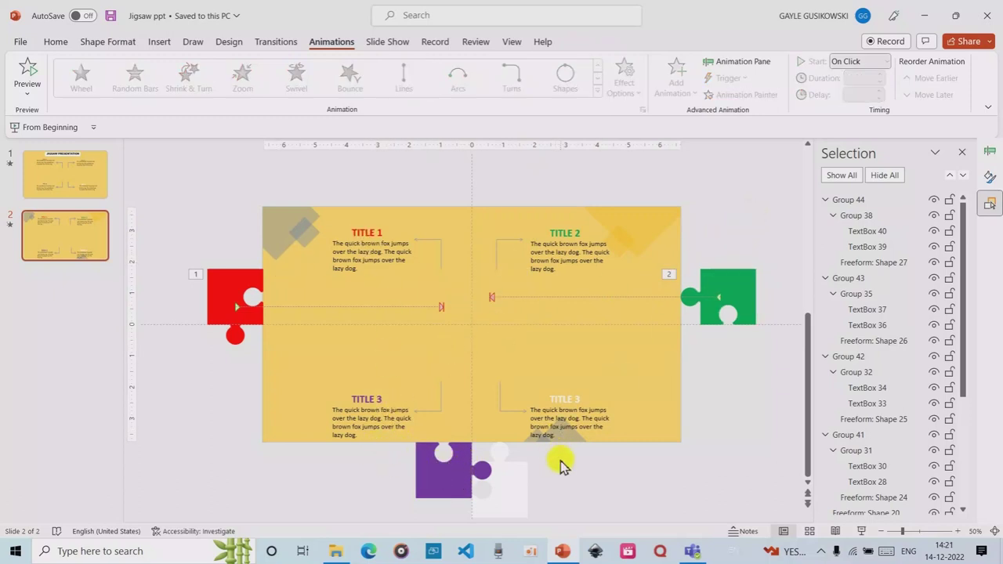
- Apply a Lines motion path to the white puzzle piece with direction Up
left_click(502, 495)
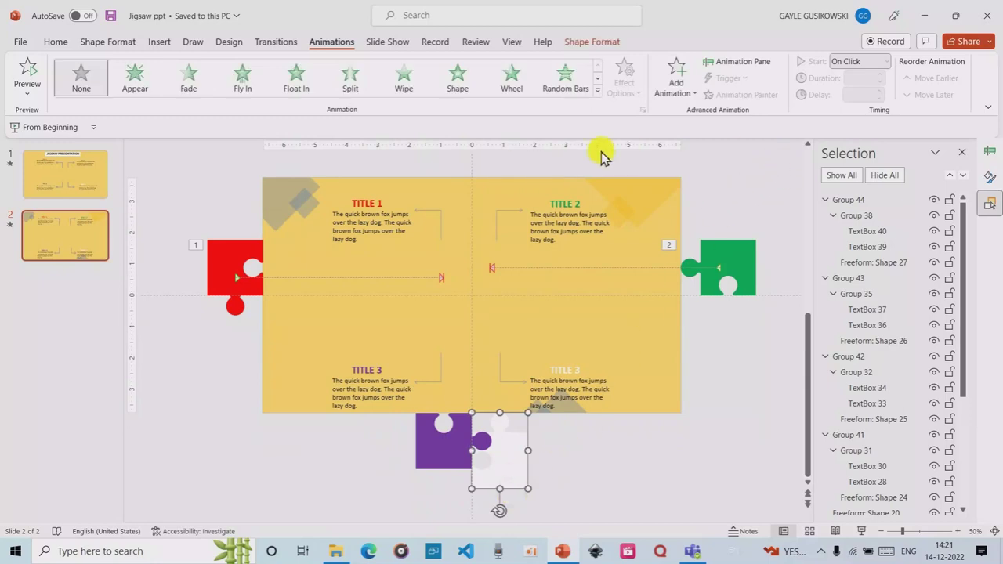
left_click(597, 89)
scroll(219, 297, "down", 2)
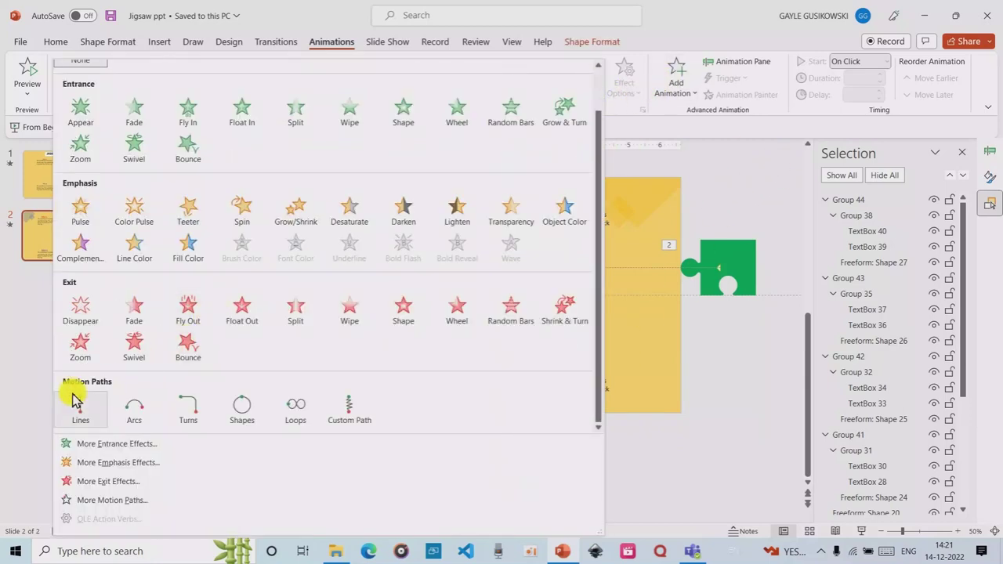
left_click(77, 396)
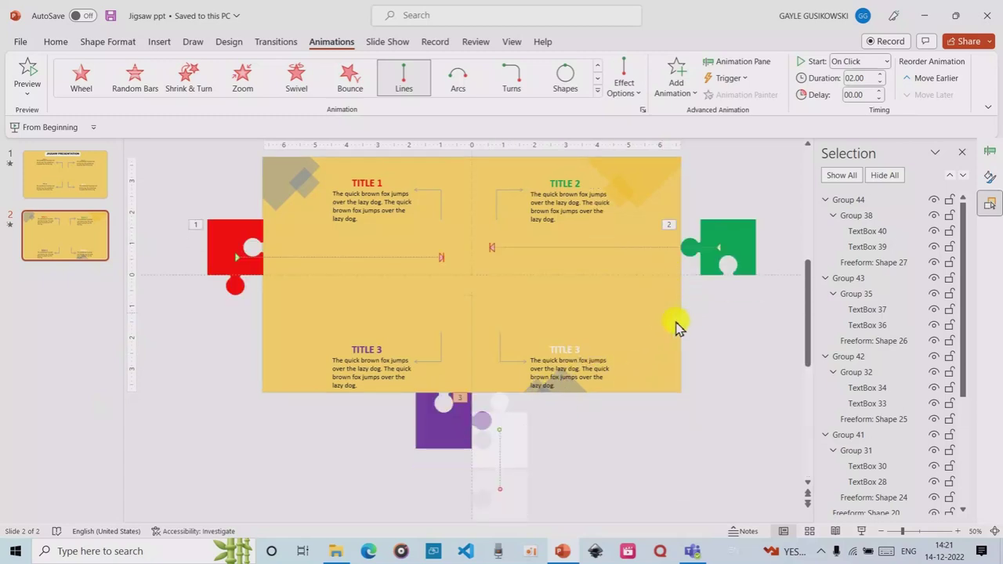
left_click(622, 83)
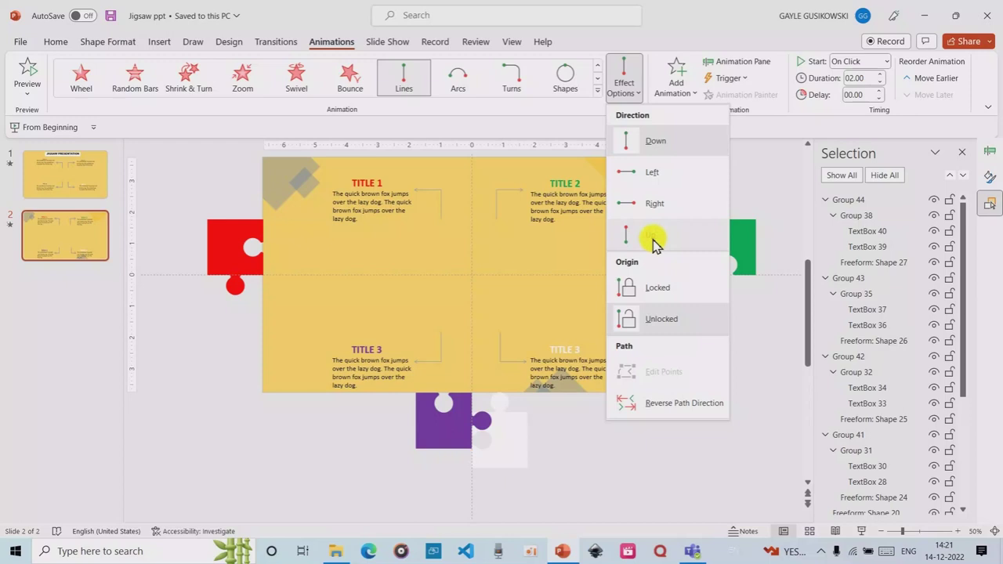
left_click(654, 237)
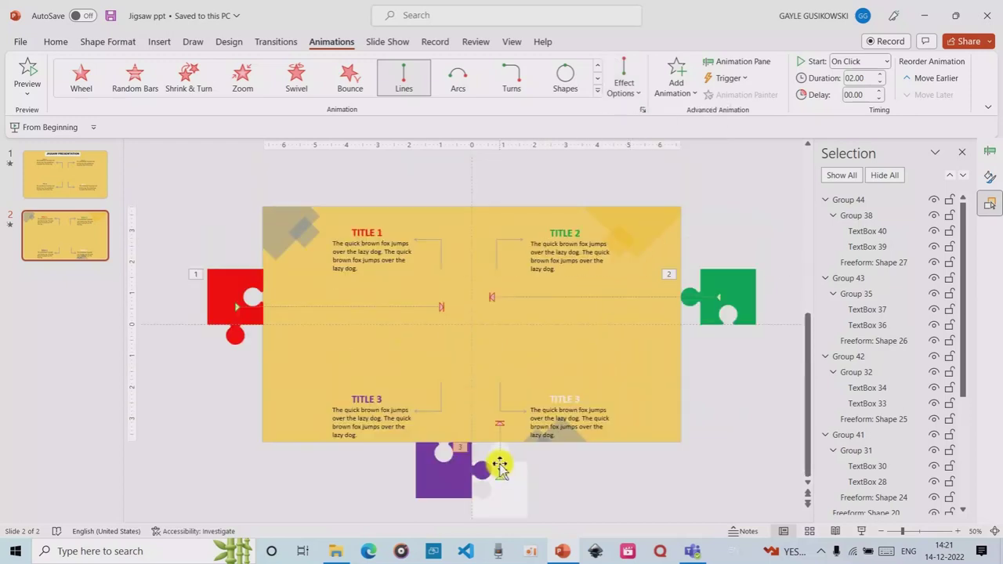
- Drag the white piece's path end up onto the slide, just below centre
left_click_drag(500, 466, 499, 343)
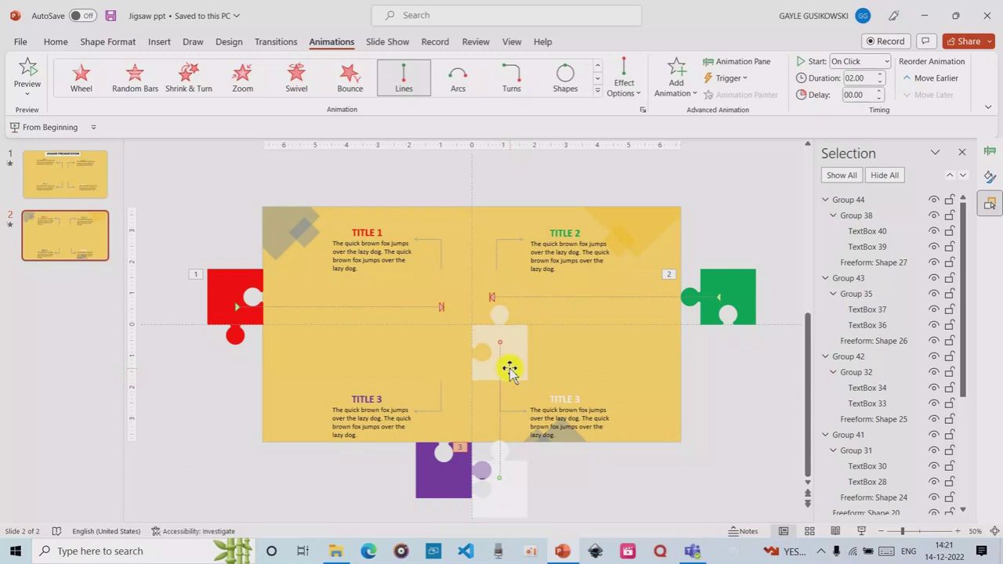
left_click(739, 223)
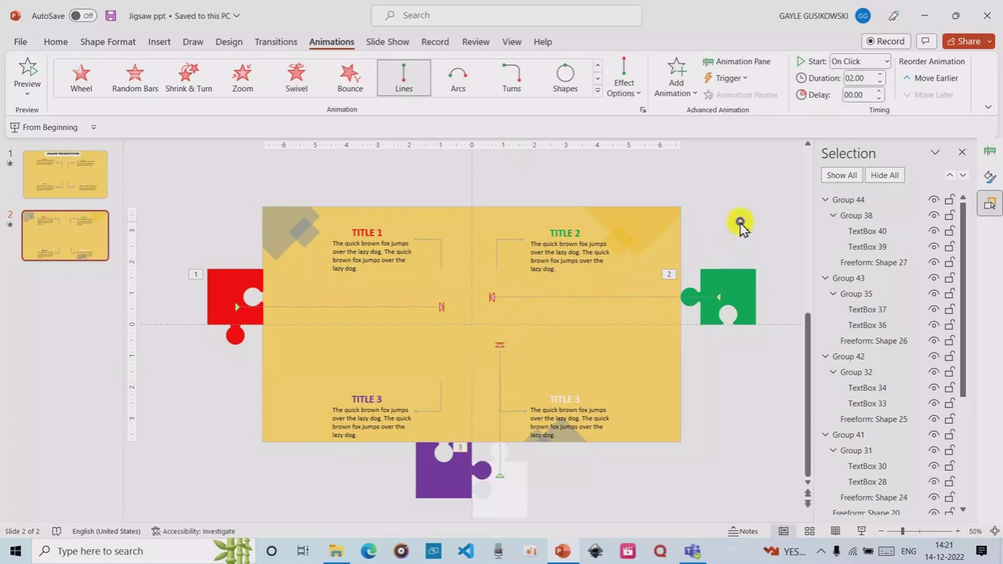
left_click(435, 487)
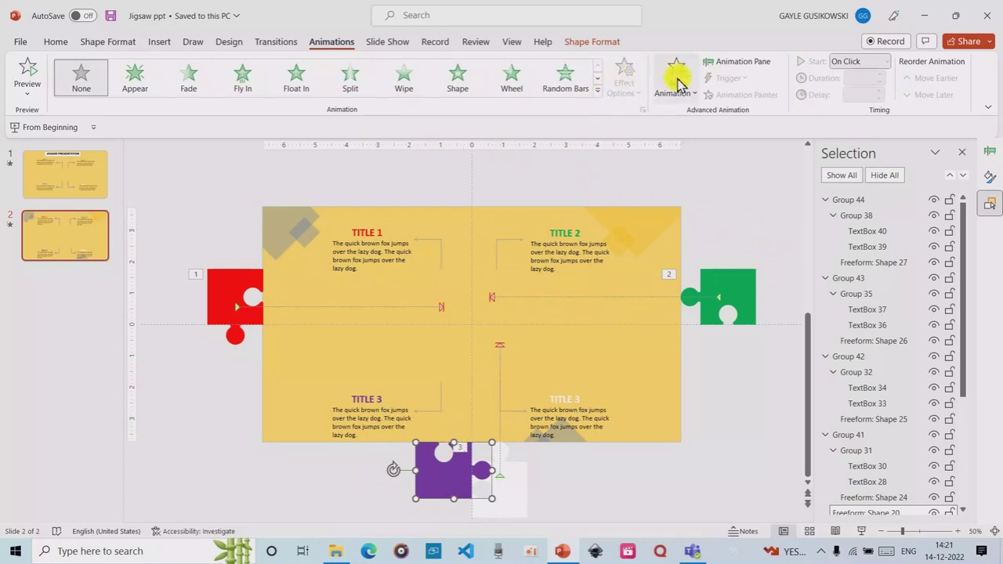
- Apply a Lines motion path to the purple puzzle piece as animation 4
left_click(597, 89)
scroll(329, 282, "down", 1)
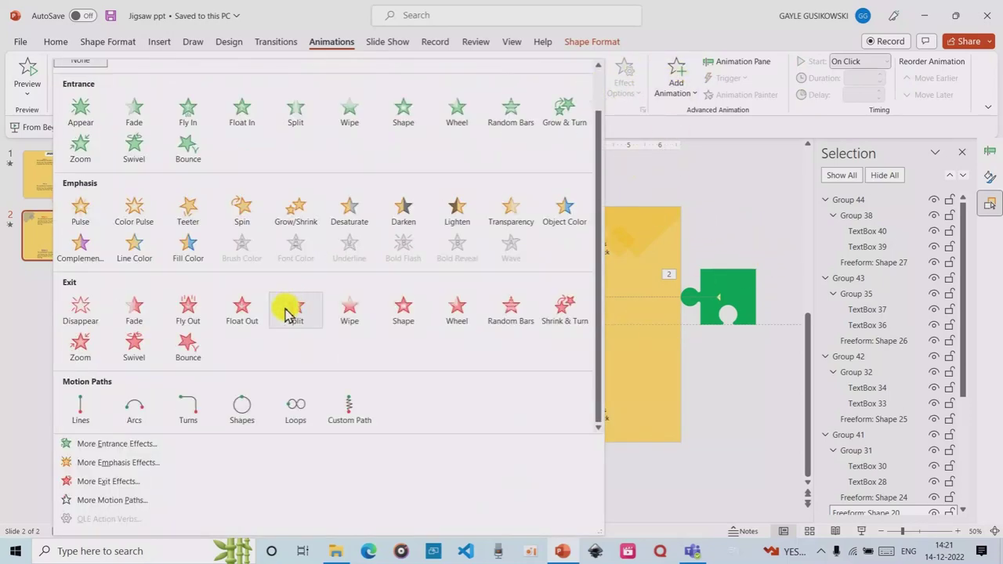
left_click(79, 412)
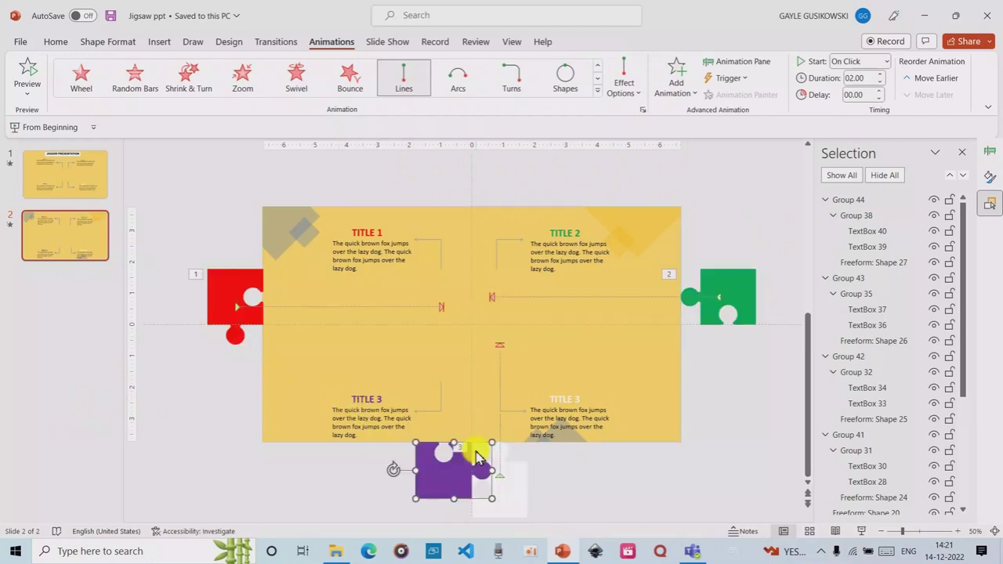
scroll(466, 448, "down", 1)
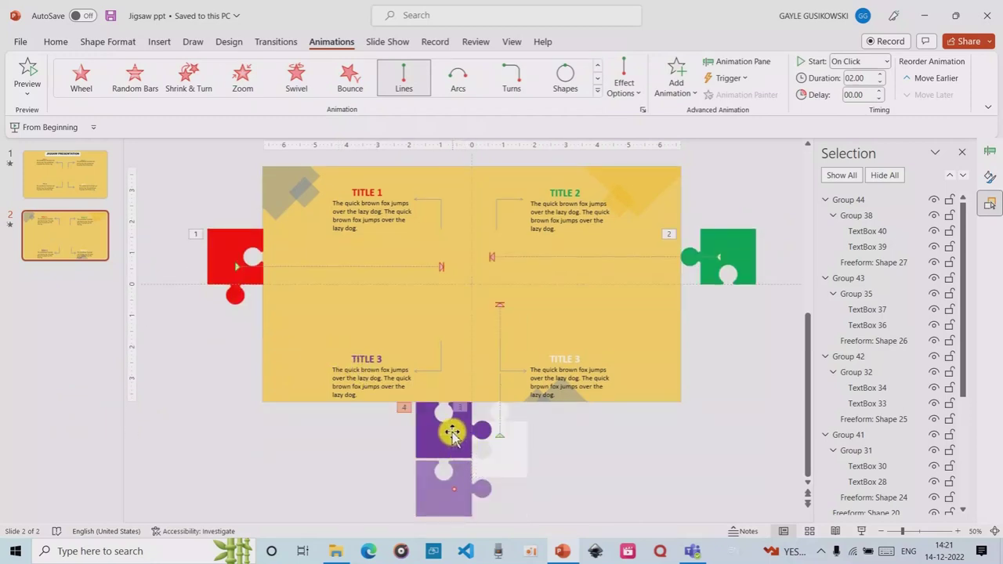
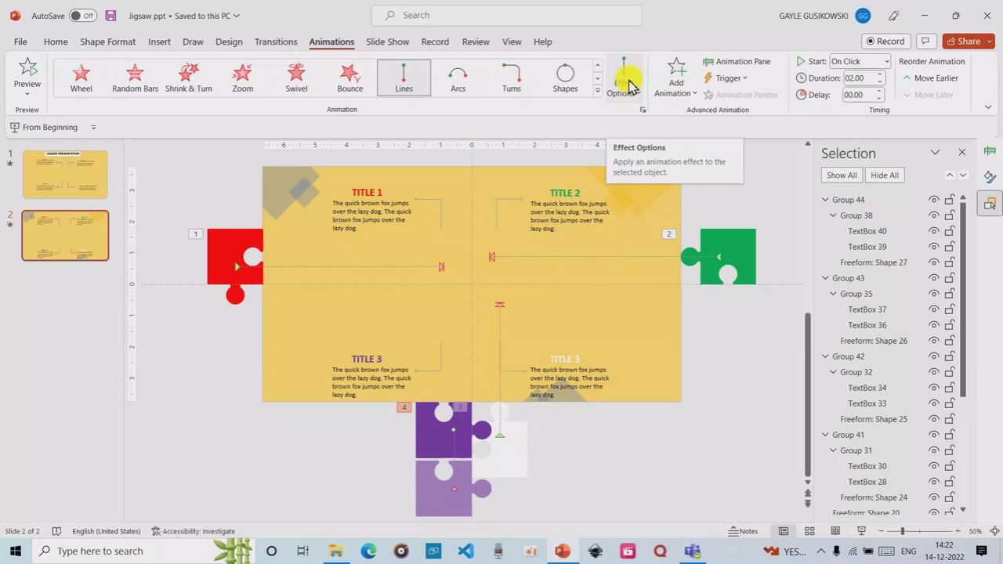
- Set the purple piece's Lines path to Up, then shorten it so the piece stops below centre
left_click(631, 84)
left_click(638, 235)
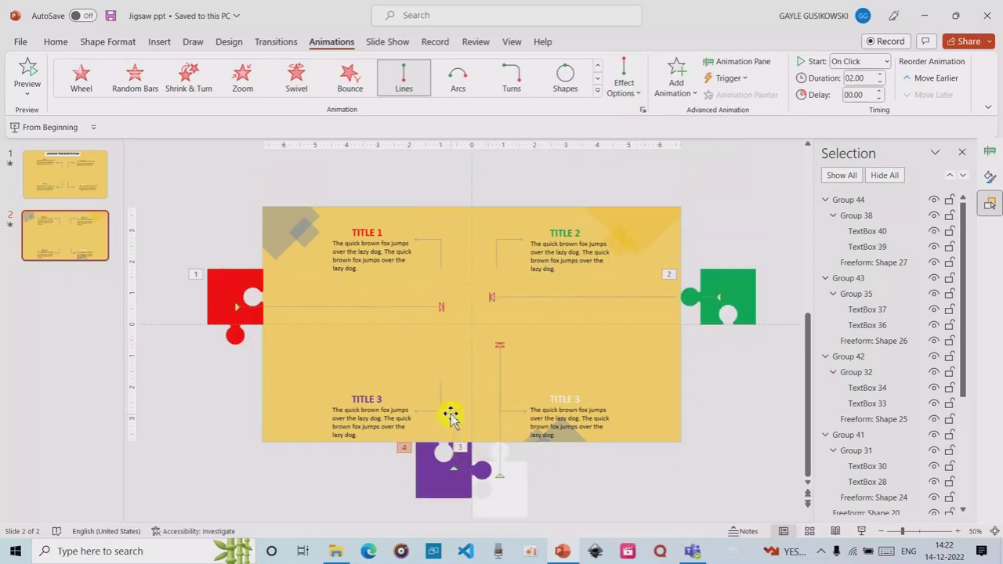
left_click(450, 415)
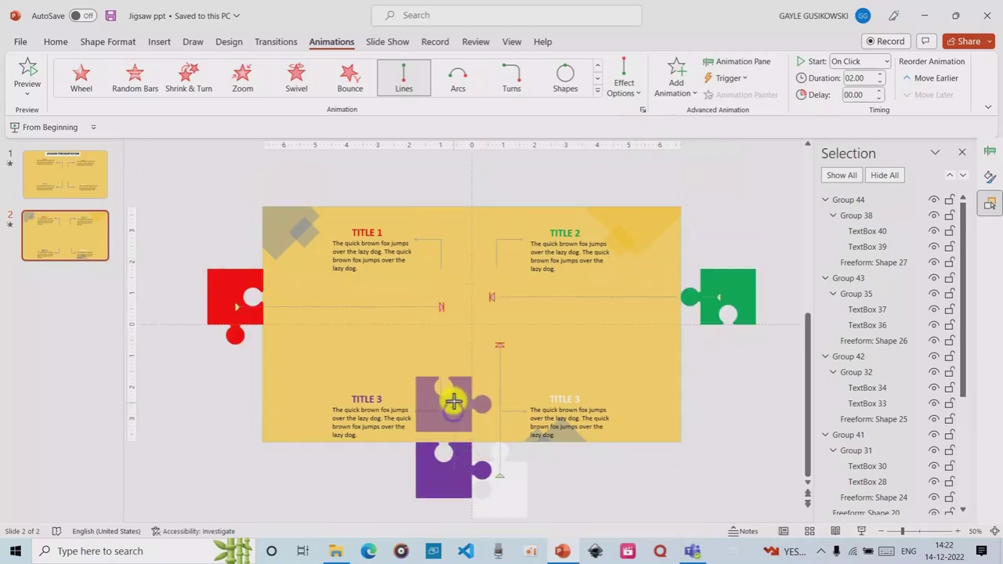
left_click_drag(454, 401, 449, 351)
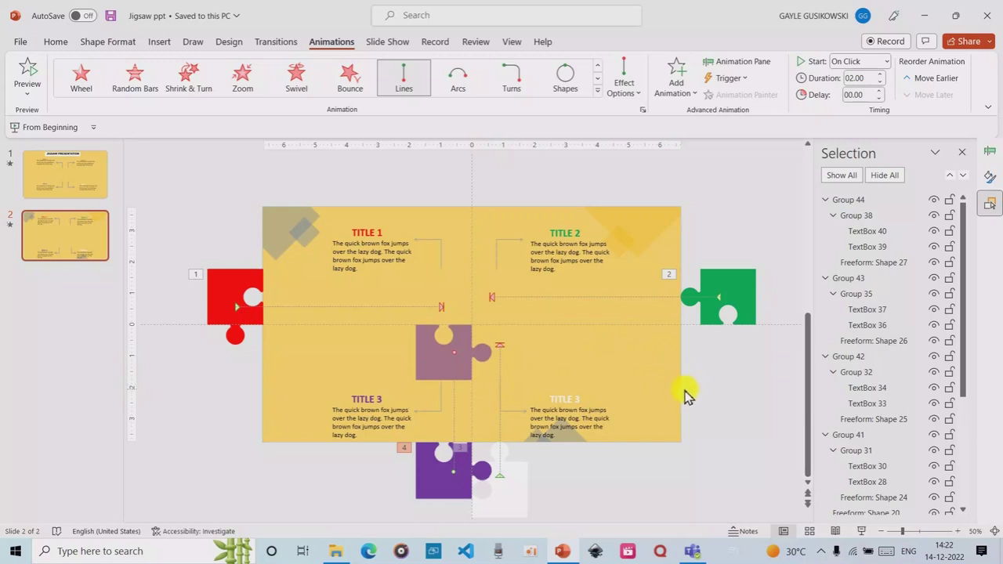
left_click(722, 388)
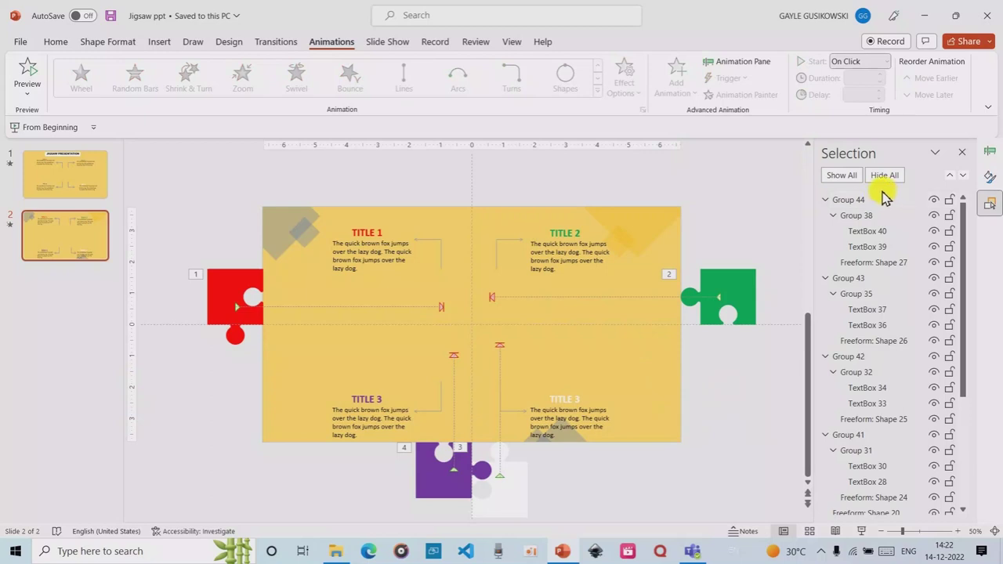
- Preview all four piece animations, replay from the green piece's path, then start the slideshow on slide 2
left_click(728, 61)
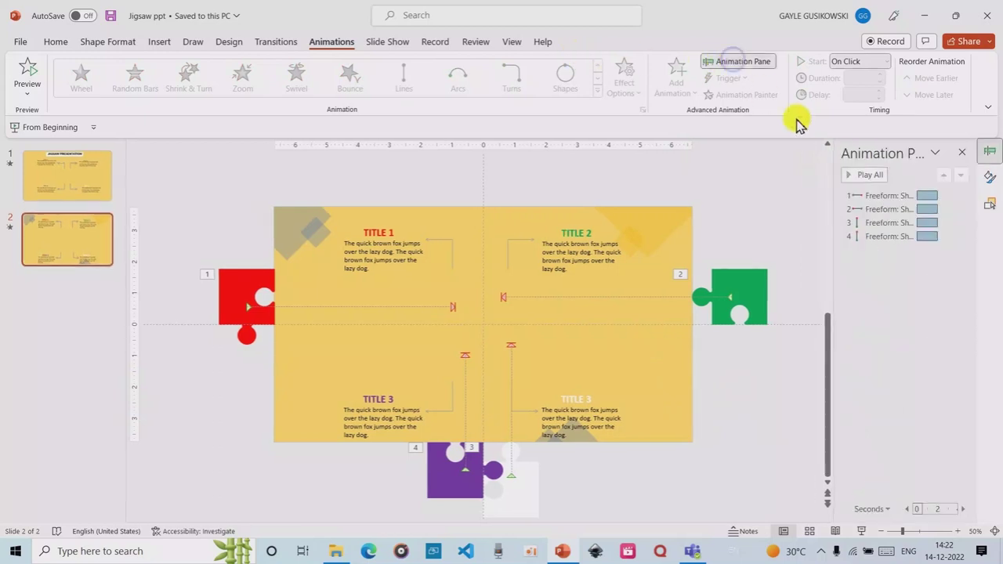
left_click(850, 174)
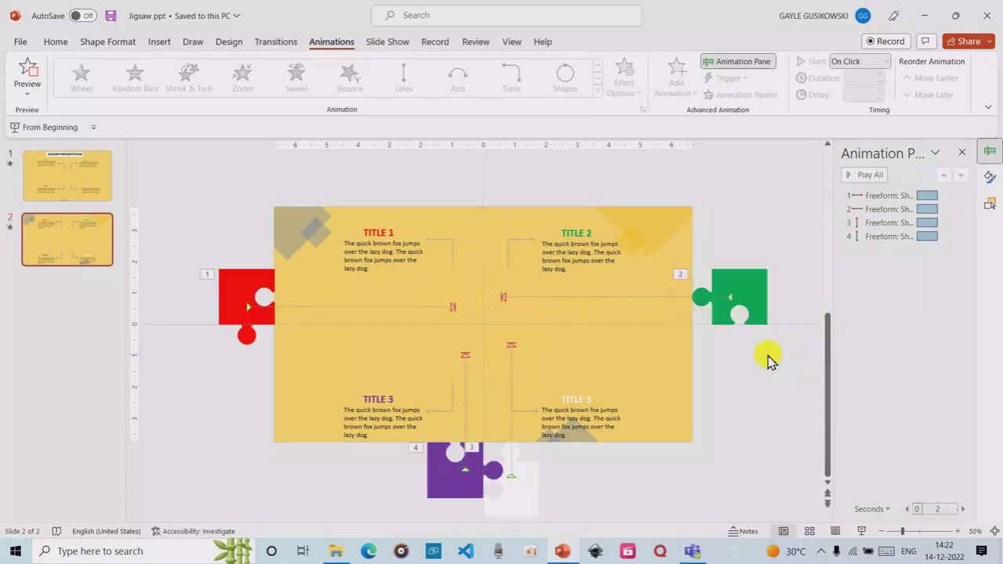
left_click(748, 283)
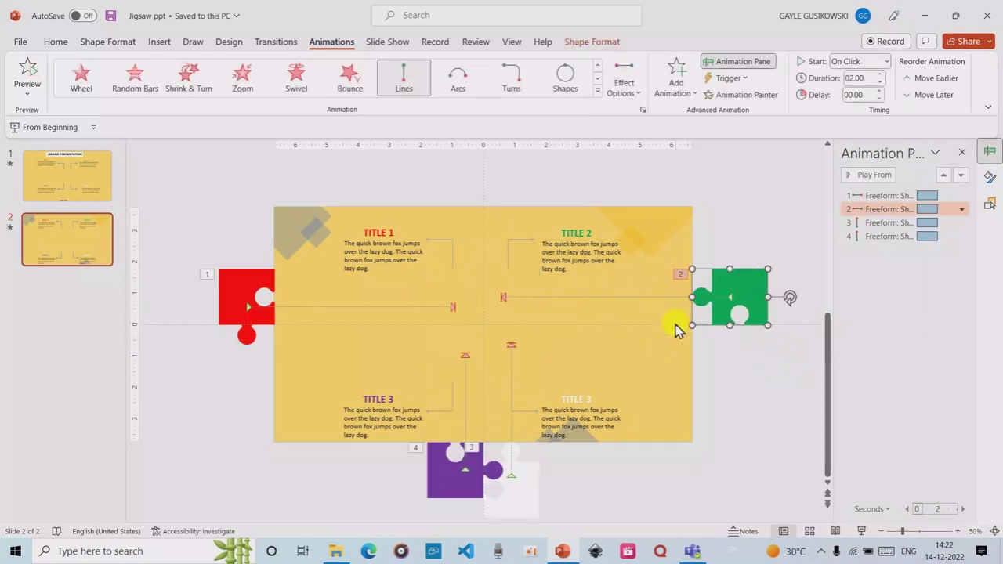
left_click(502, 300)
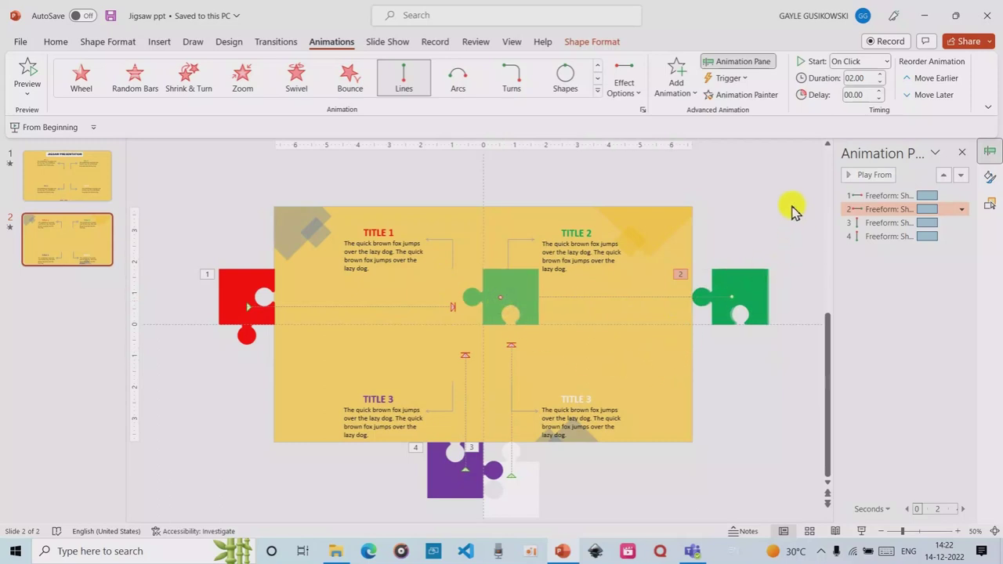
left_click(870, 175)
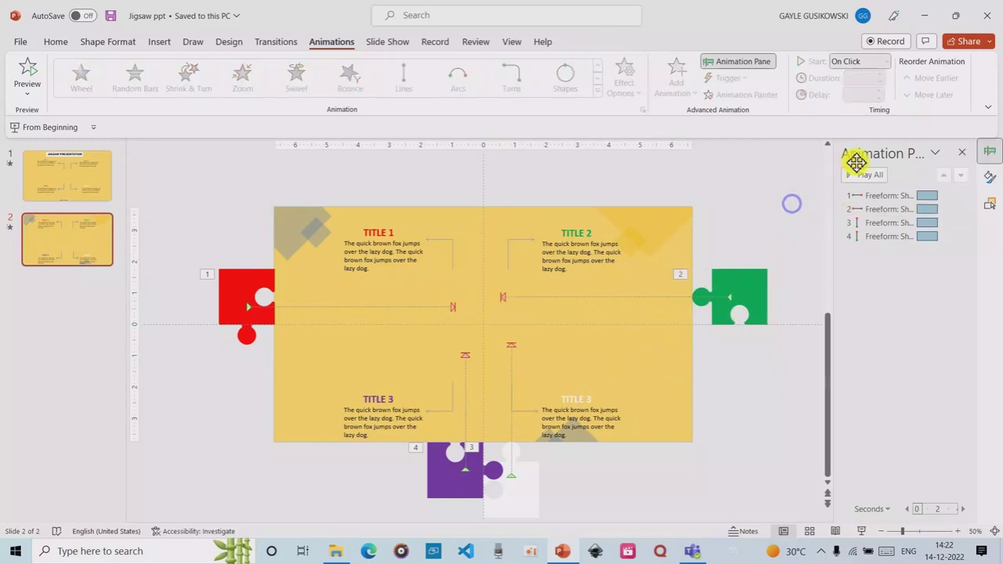
left_click(860, 530)
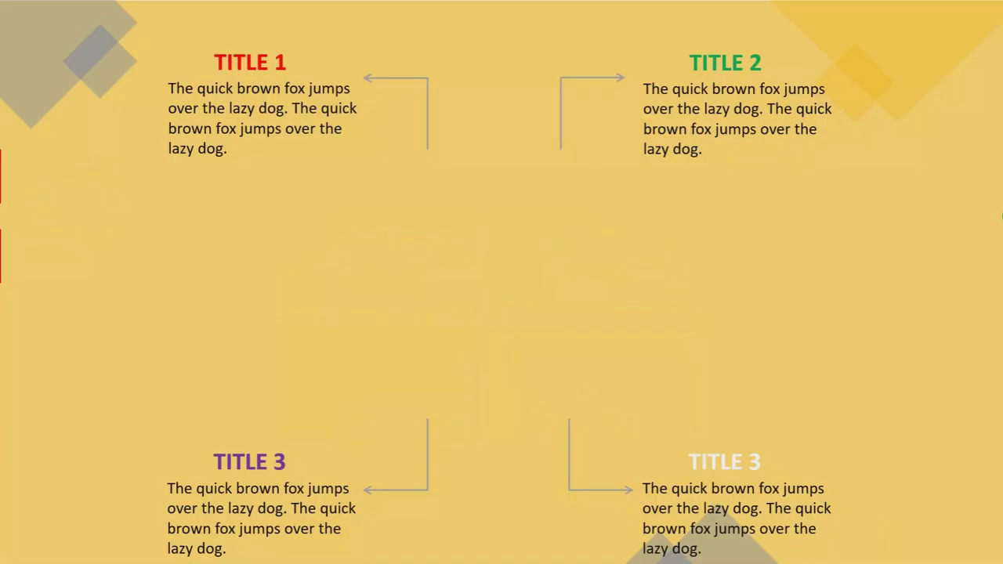
- Advance the slideshow through the red and green pieces' entrances to the end screen
left_click(748, 342)
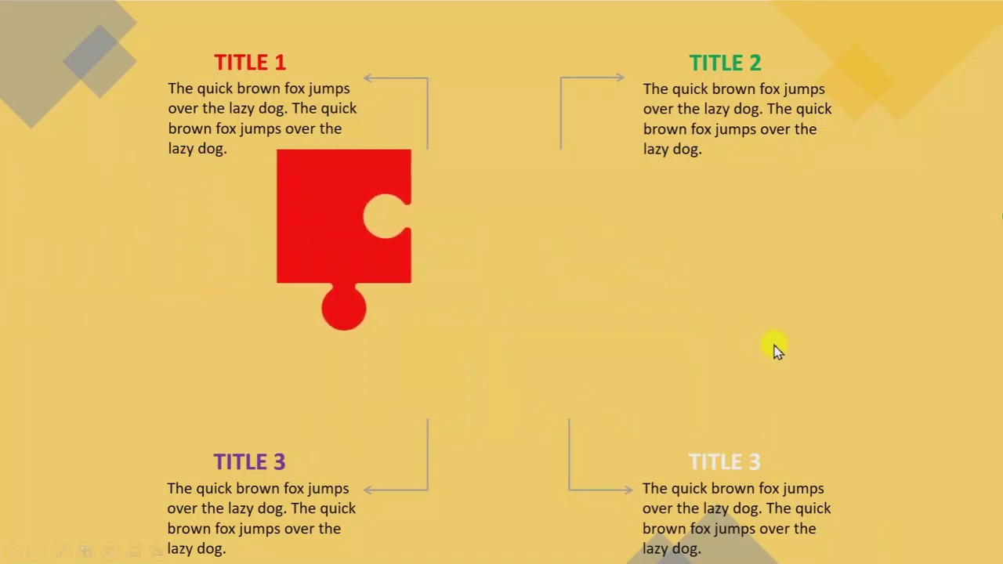
left_click(774, 335)
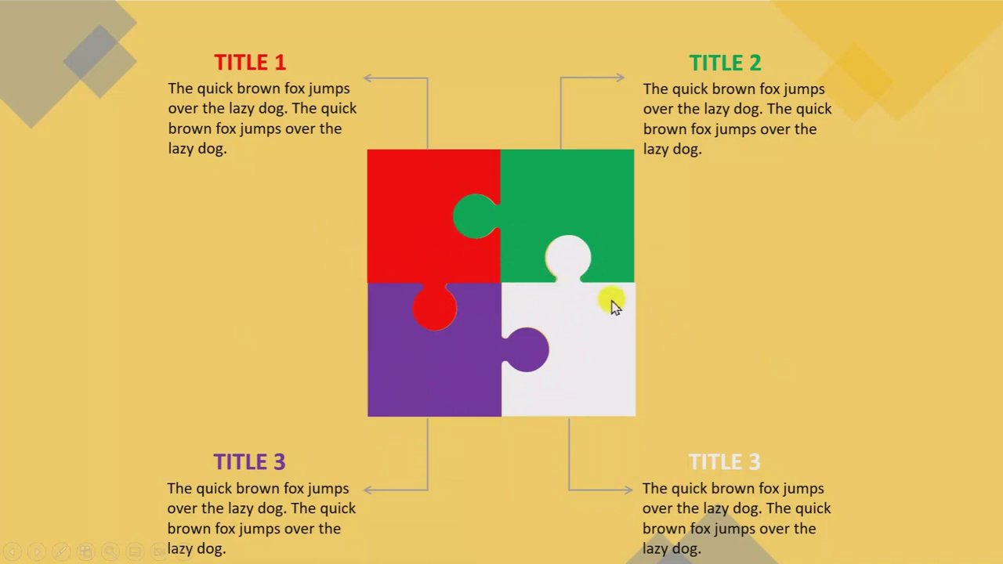
left_click(746, 319)
- Exit the slideshow and inspect where the white piece's motion path ends
left_click(746, 319)
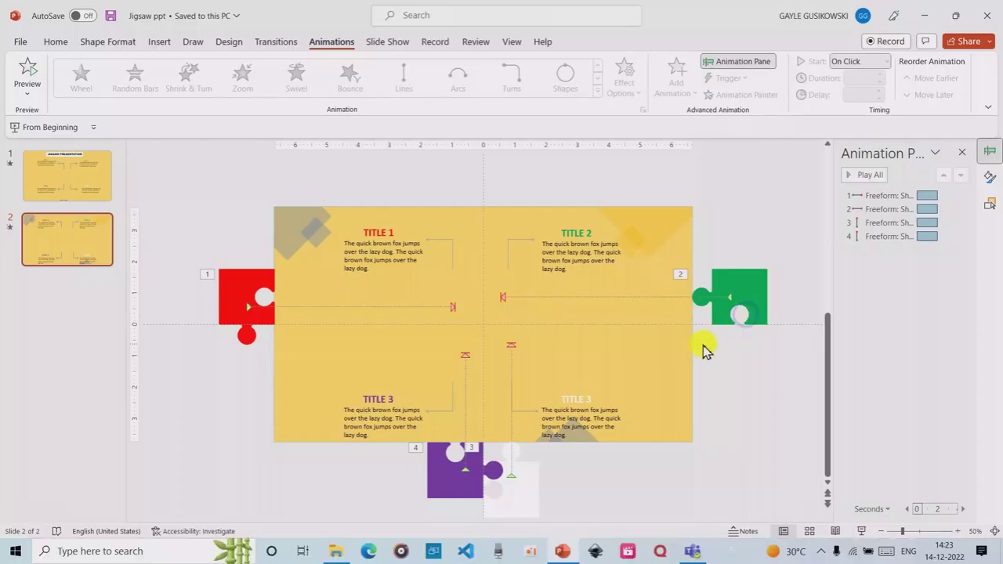
left_click(515, 493)
scroll(519, 480, "down", 1)
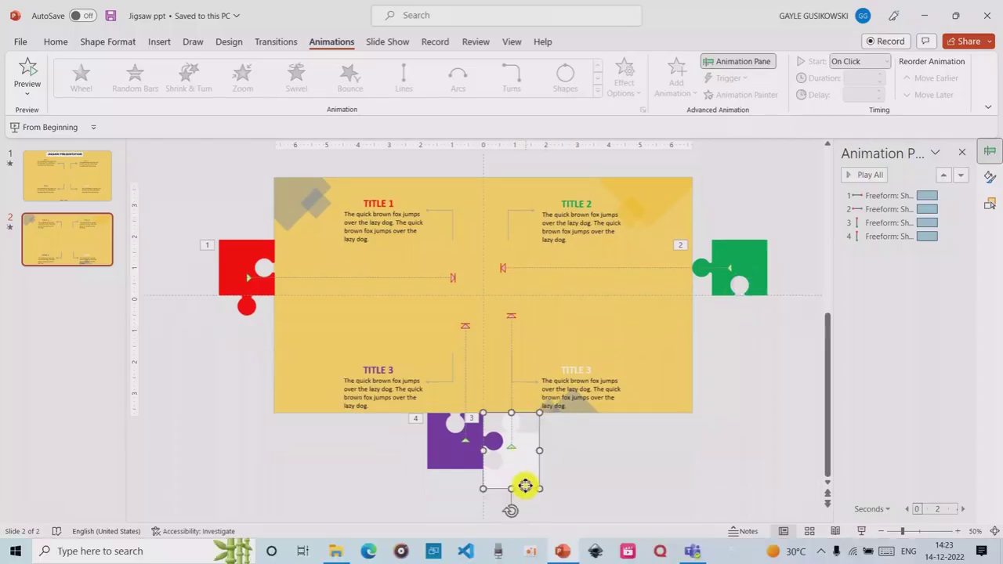
scroll(509, 321, "up", 1)
left_click(510, 321)
left_click(508, 346)
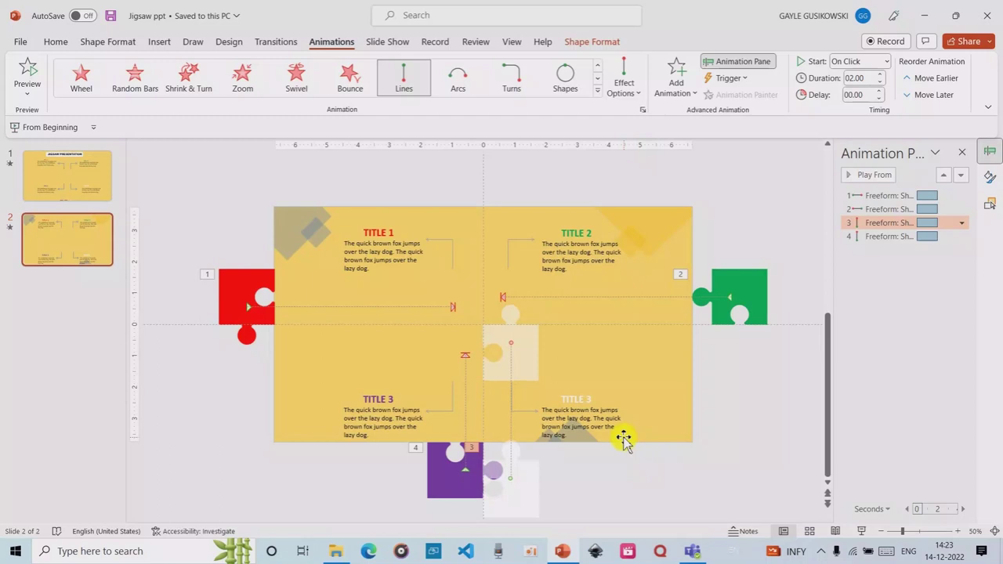
left_click(776, 228)
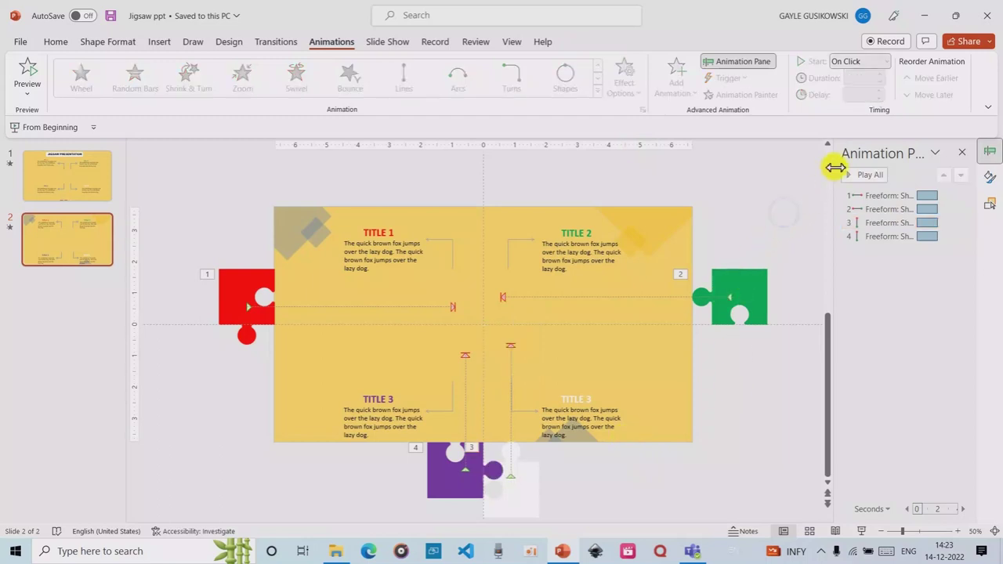
- Play the red, green, white and purple pieces into place, exit the show, and select the white piece
left_click(861, 533)
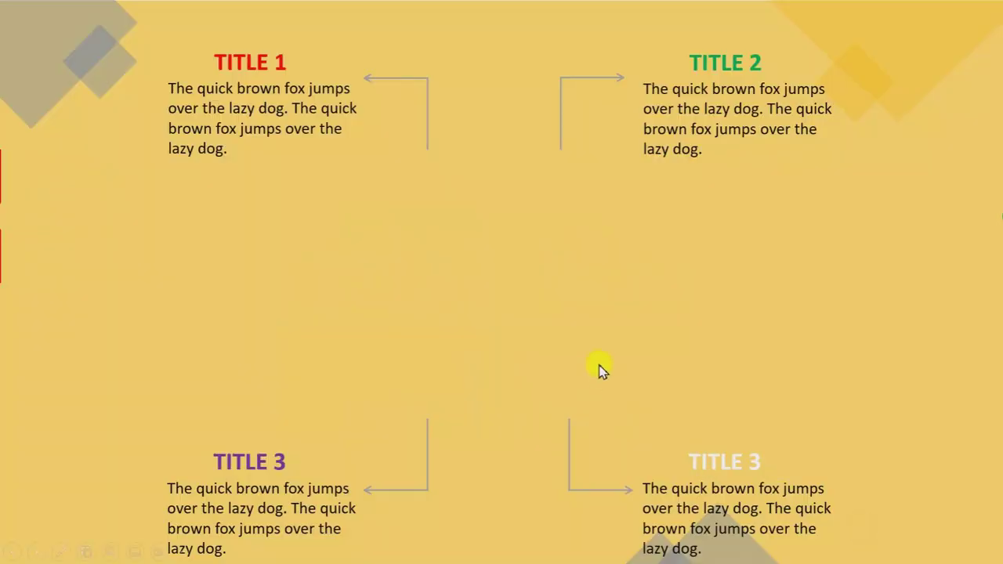
left_click(599, 359)
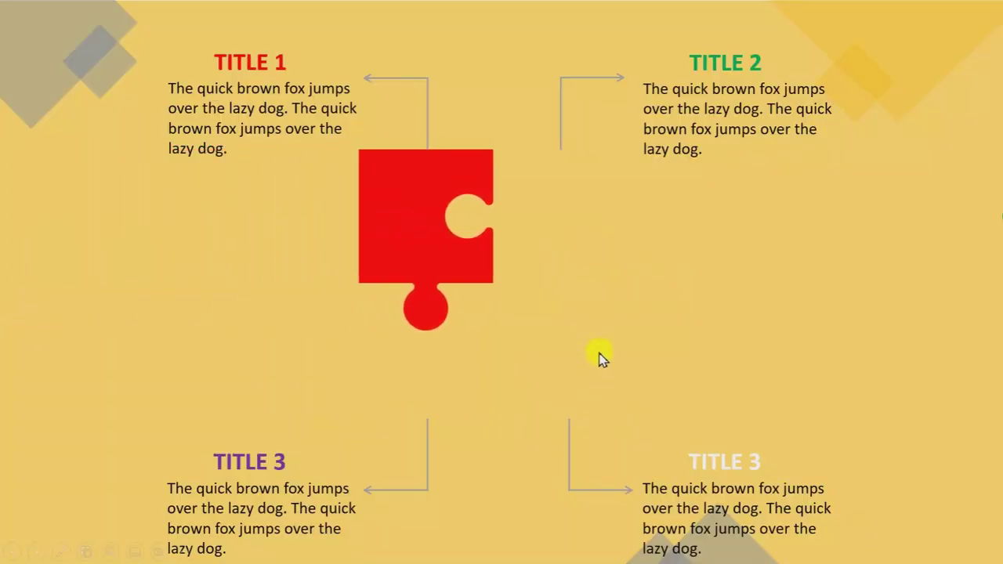
left_click(690, 296)
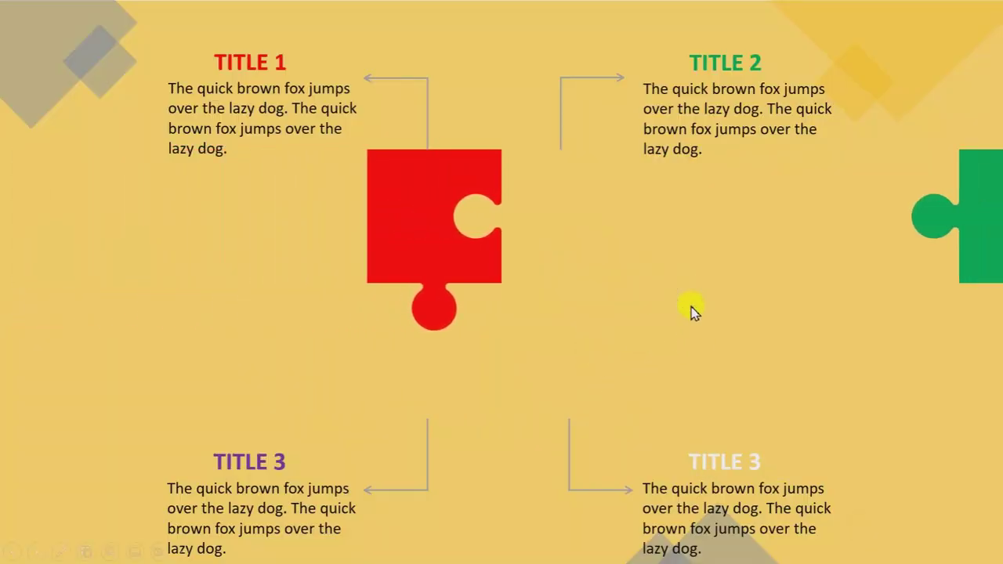
left_click(675, 368)
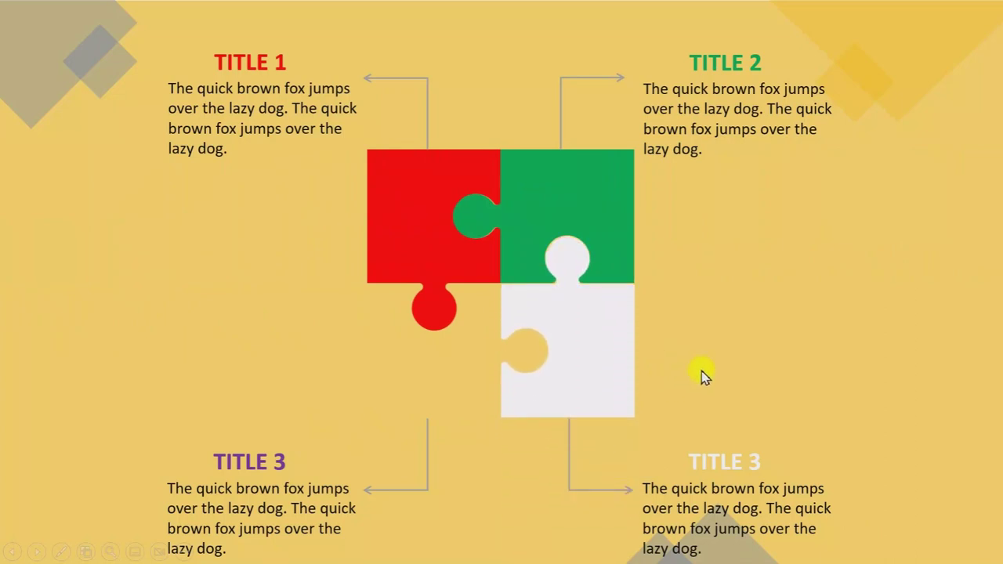
left_click(701, 374)
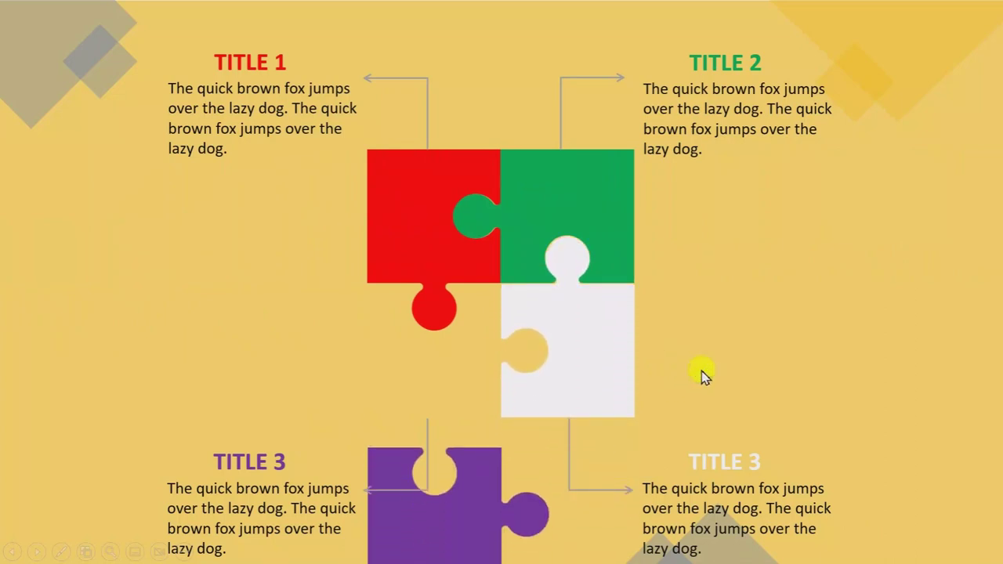
left_click(704, 369)
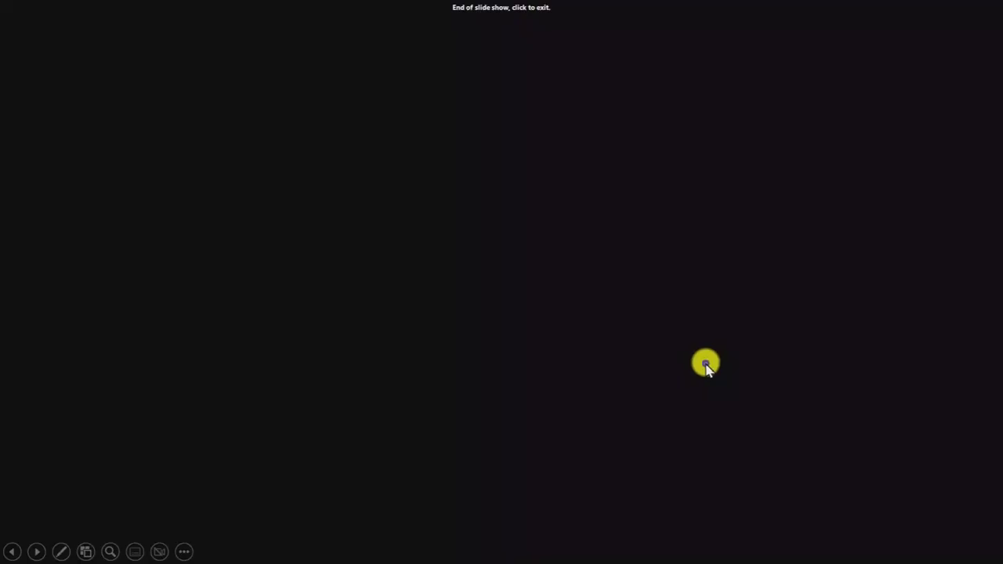
left_click(705, 362)
left_click(517, 476)
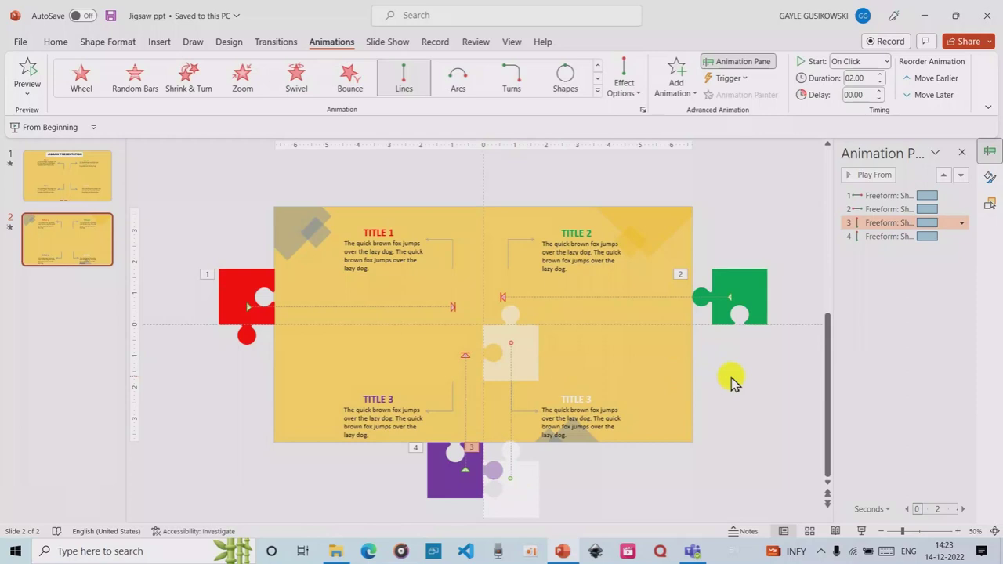
- Give the TITLE 1 block a Wipe entrance and move Group 41's animation to second place
left_click(744, 174)
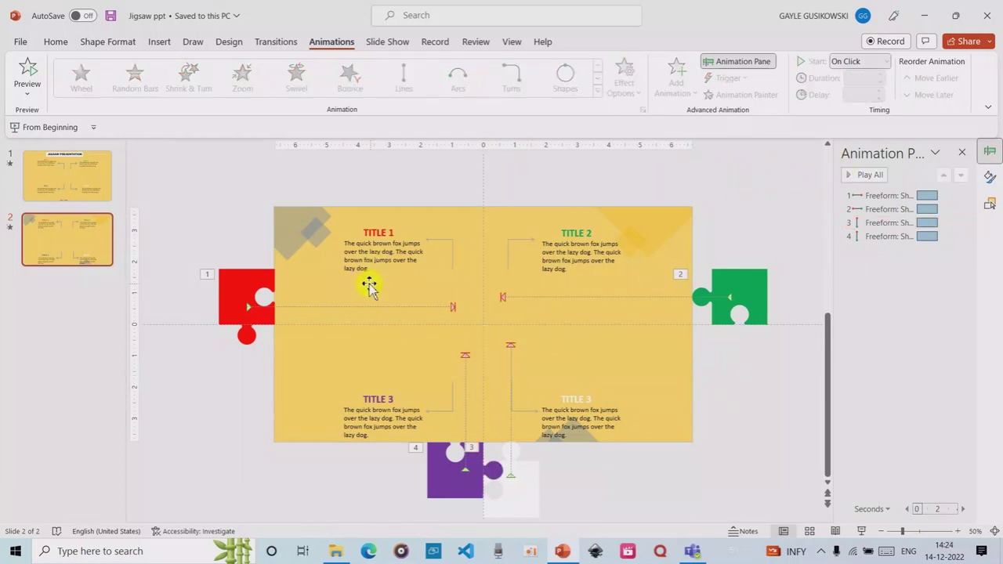
left_click(381, 232)
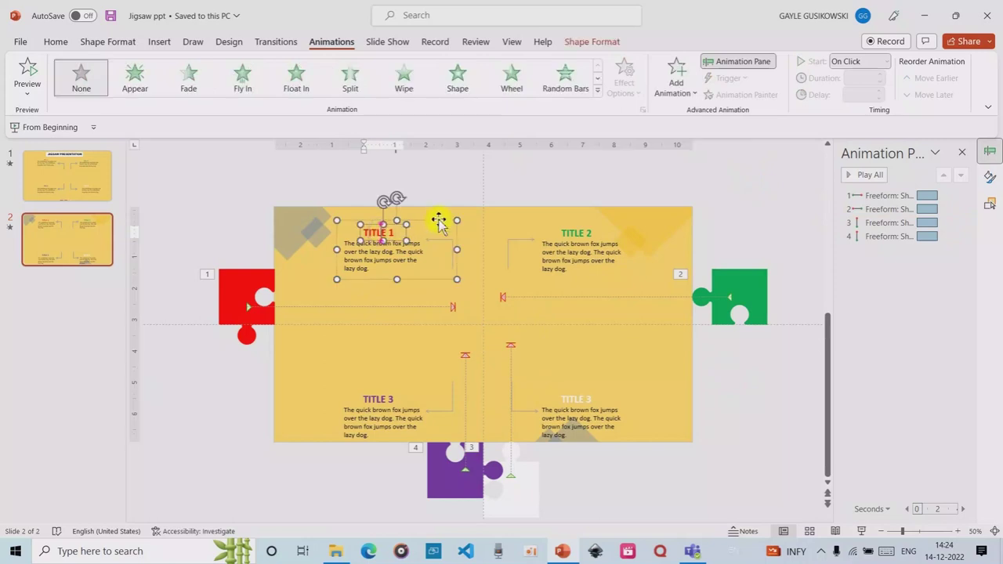
left_click(407, 86)
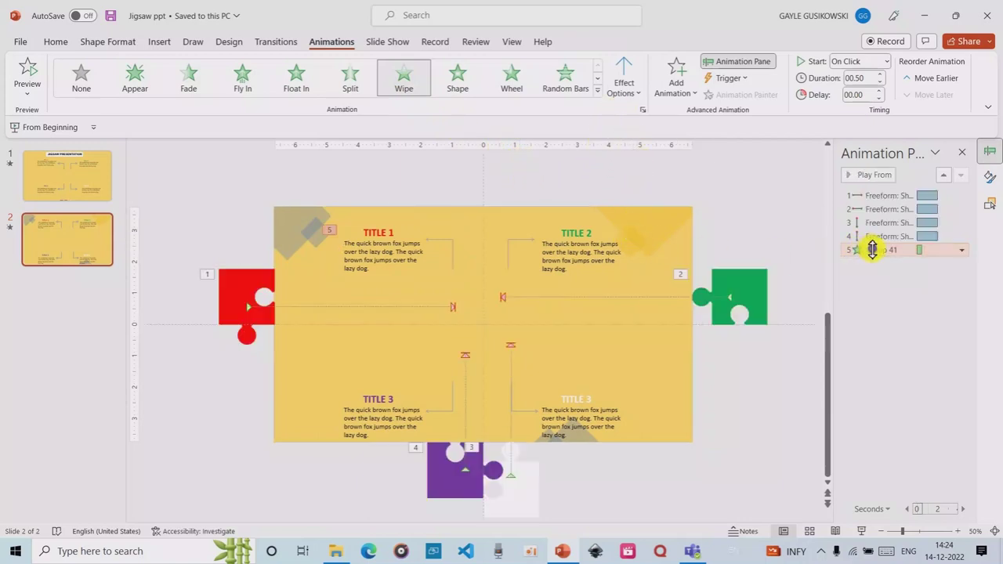
left_click_drag(867, 249, 872, 206)
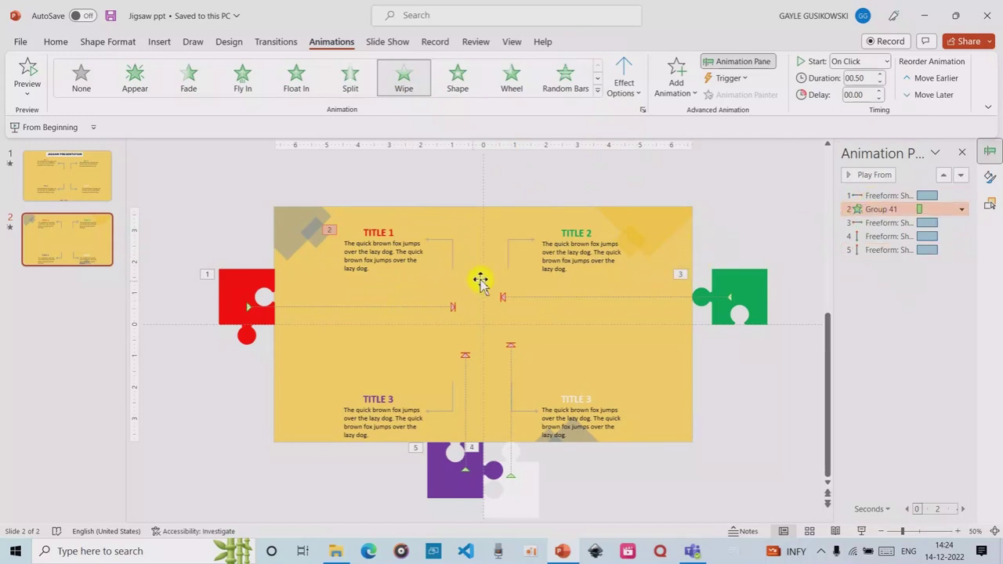
- Give the TITLE 2 block a Wipe entrance placed right after the green piece
left_click(549, 241)
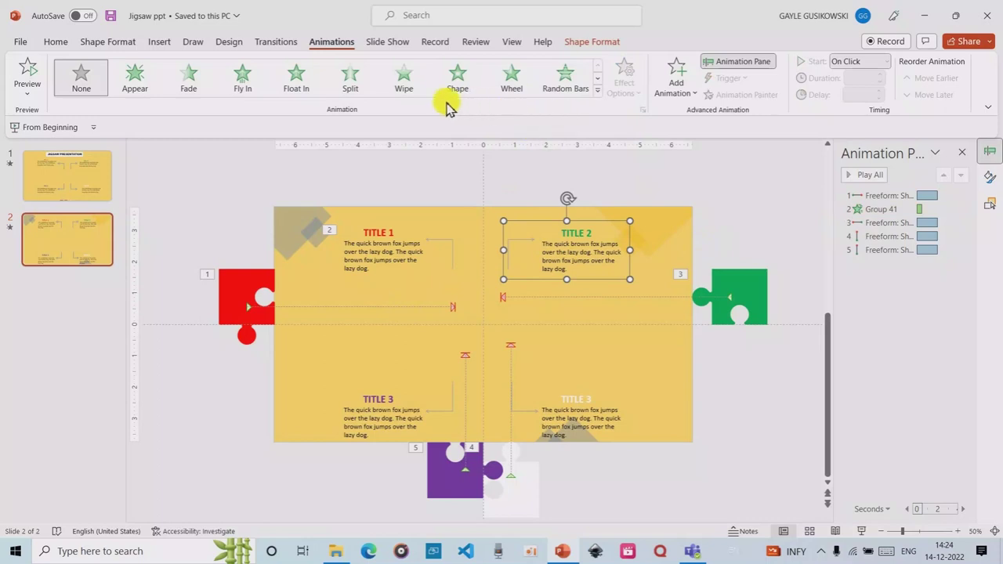
left_click(403, 78)
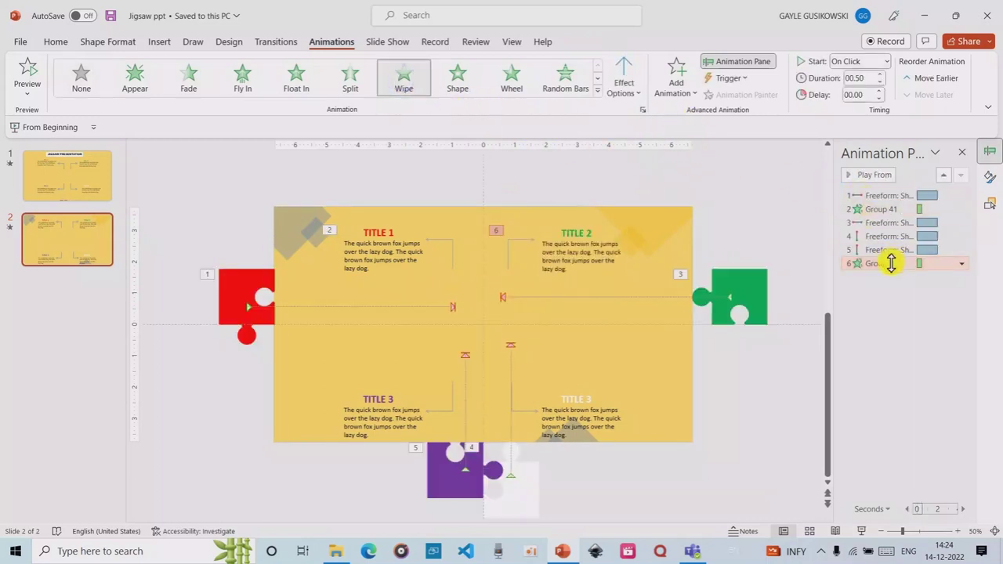
left_click_drag(893, 268, 893, 239)
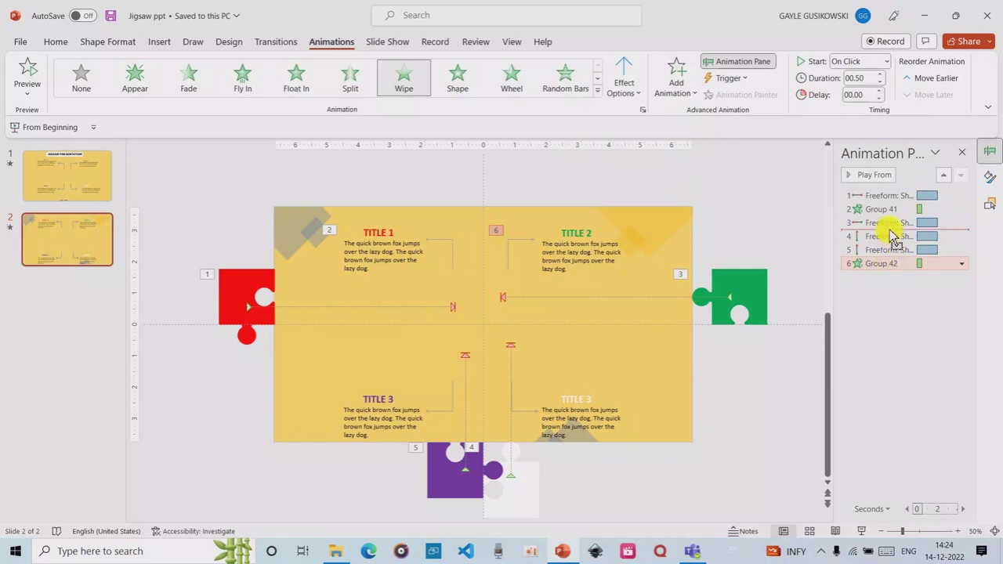
left_click_drag(890, 233, 891, 235)
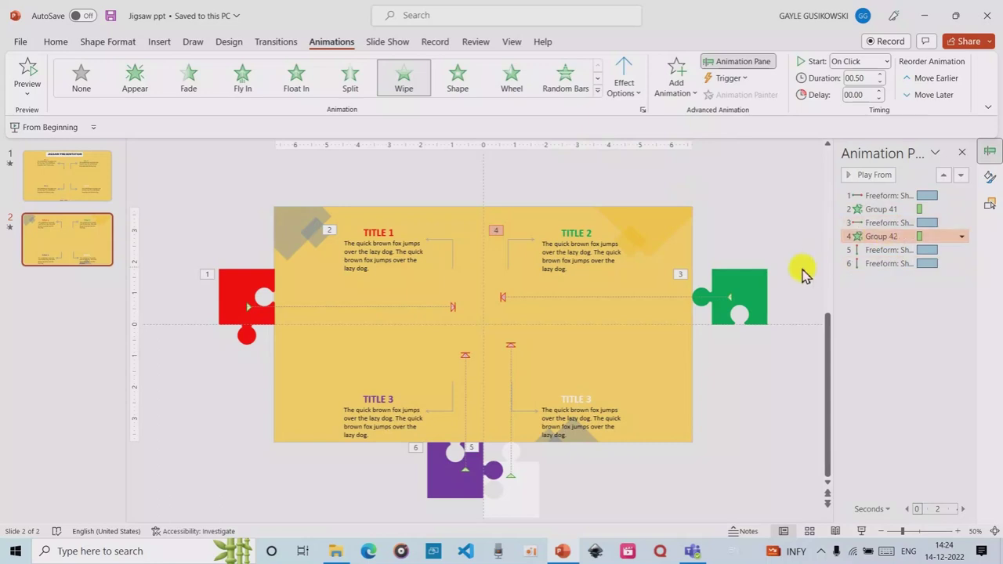
- Give the lower-left TITLE 3 group a Wipe entrance from the top
left_click(383, 408)
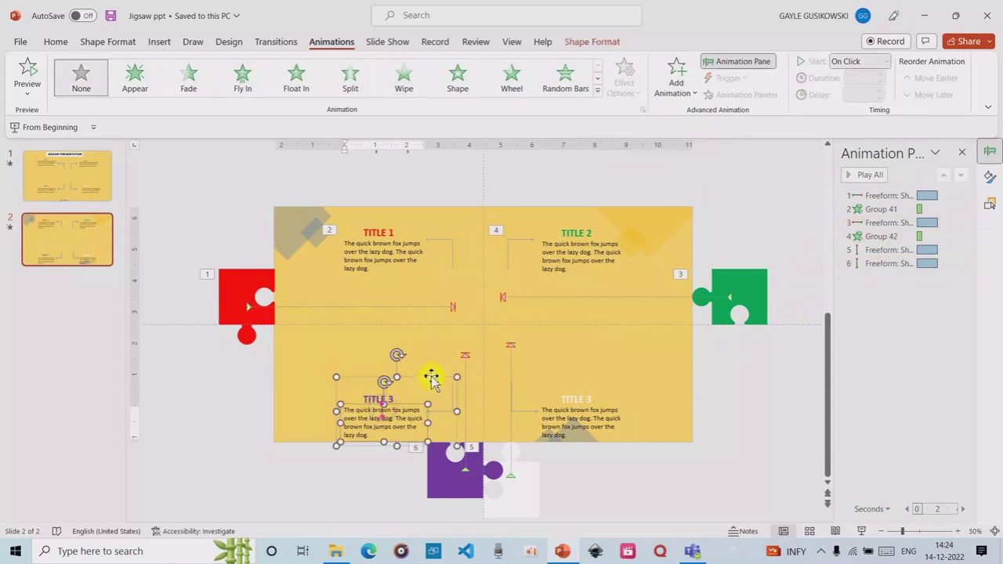
left_click(430, 376)
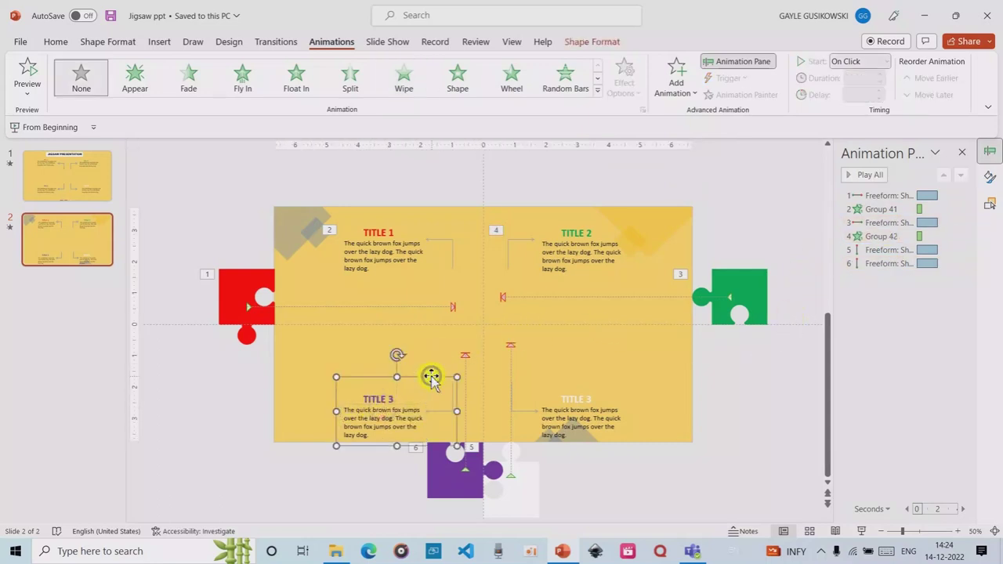
left_click(404, 82)
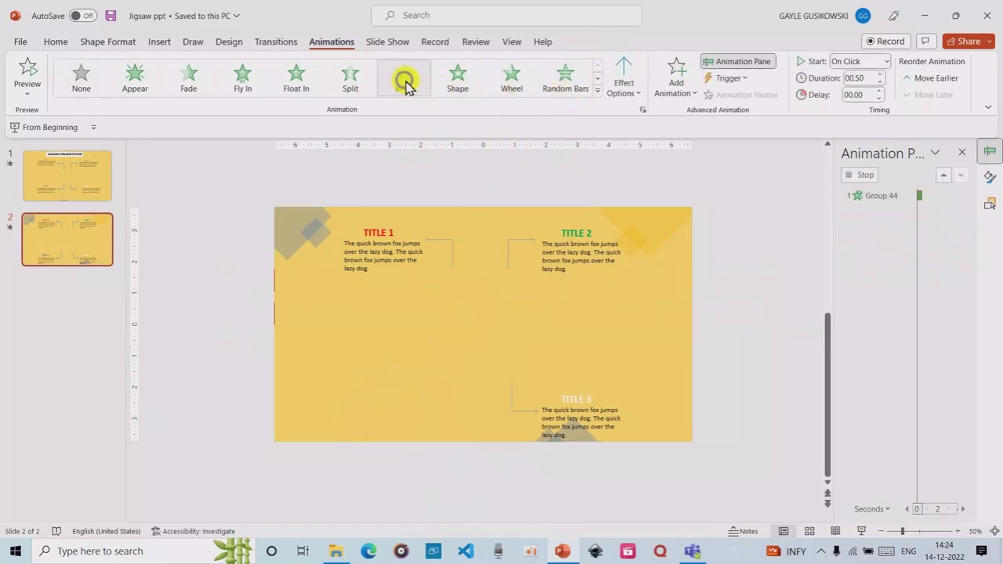
left_click(624, 88)
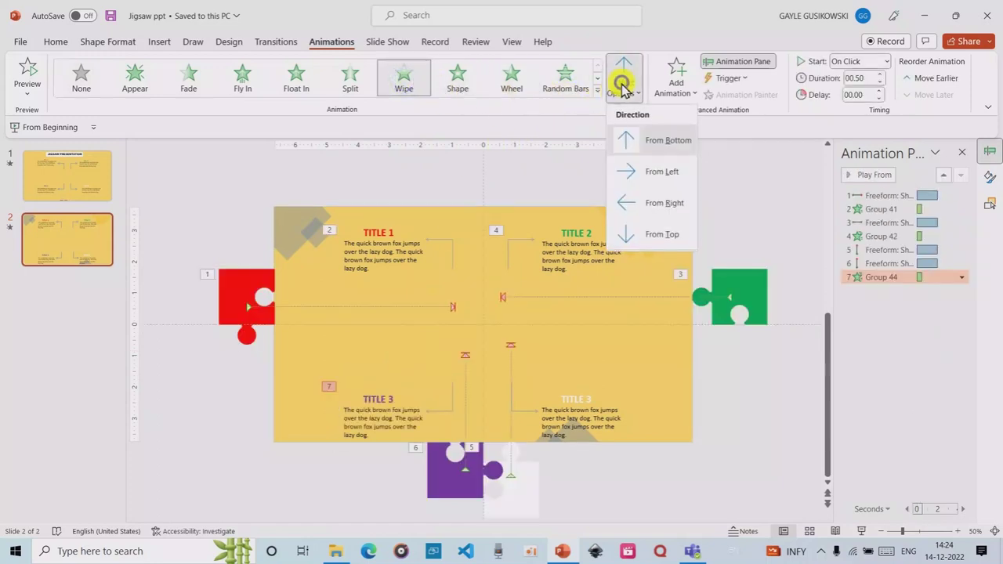
left_click(654, 235)
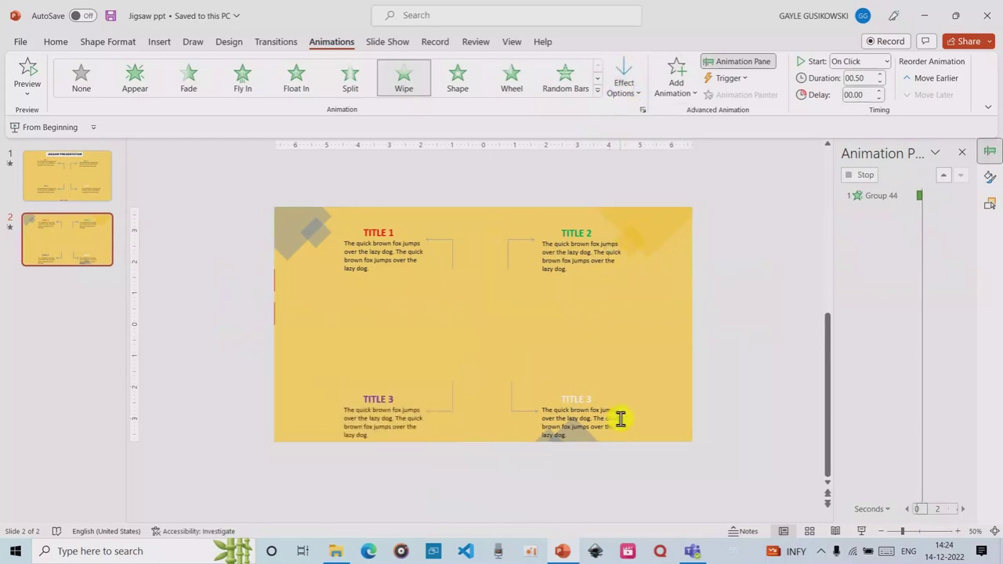
- Give the lower-right TITLE 3 group a From Top Wipe, placing Group 44 after the white piece
left_click(604, 383)
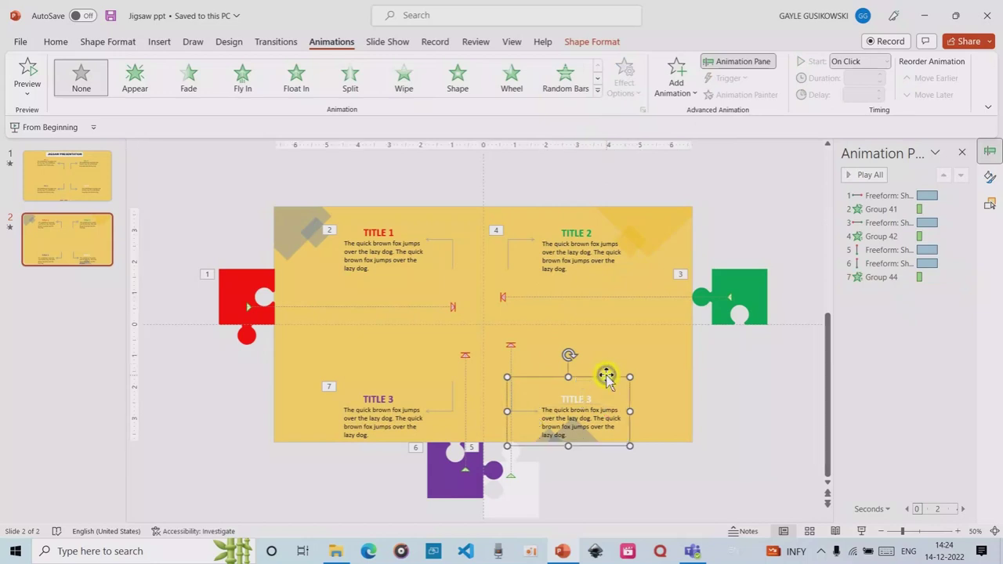
left_click(404, 78)
left_click(633, 93)
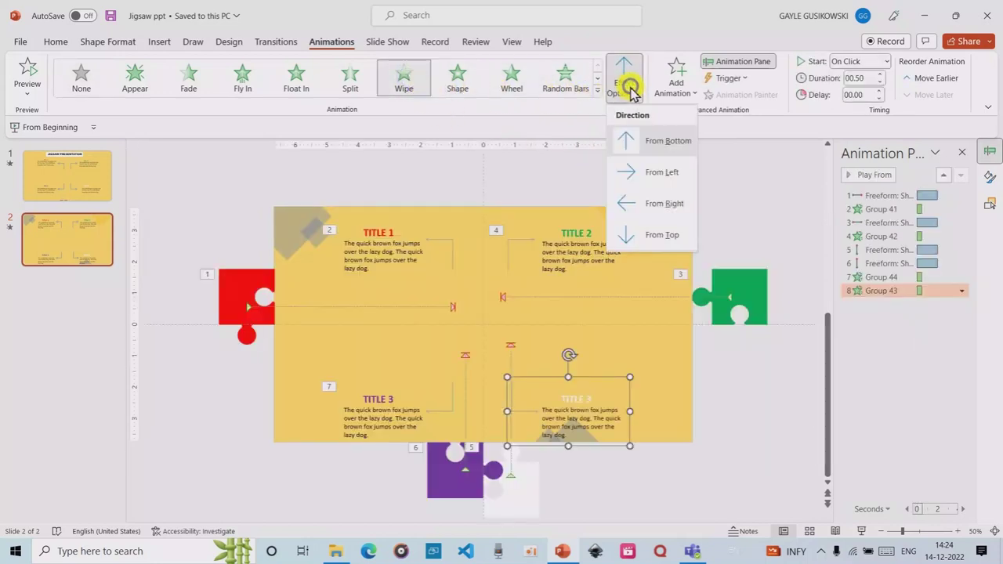
left_click(654, 237)
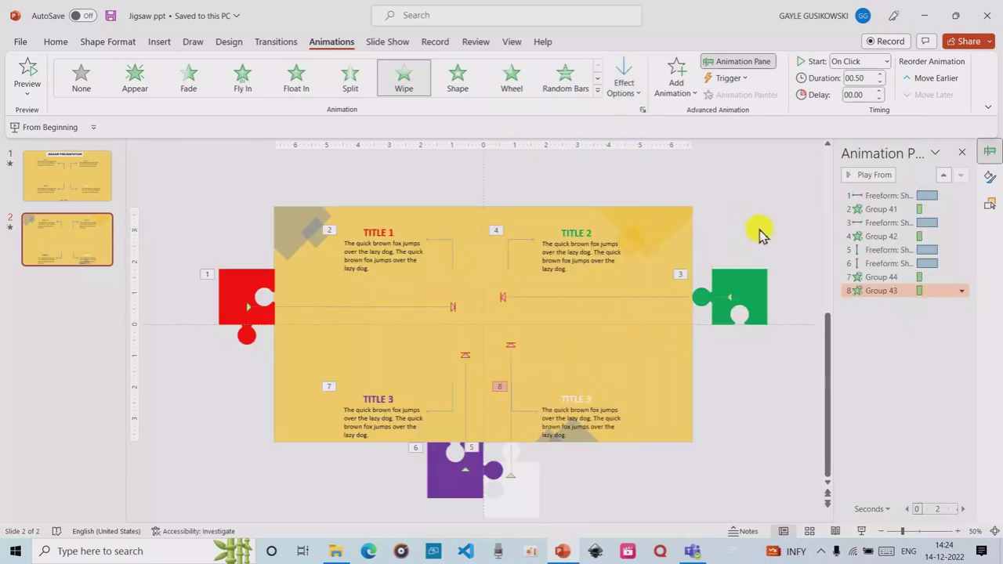
left_click(758, 229)
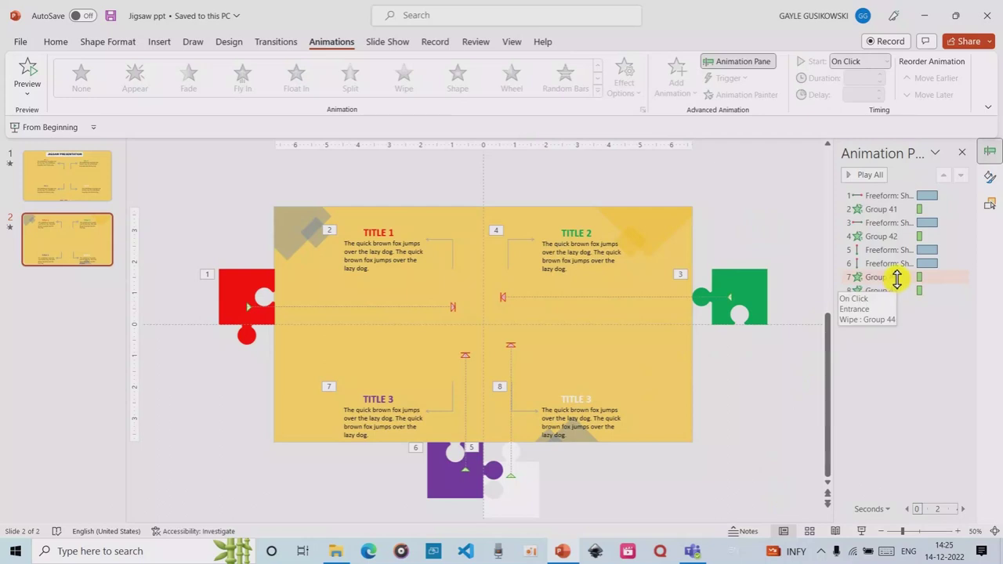
left_click_drag(901, 276, 902, 259)
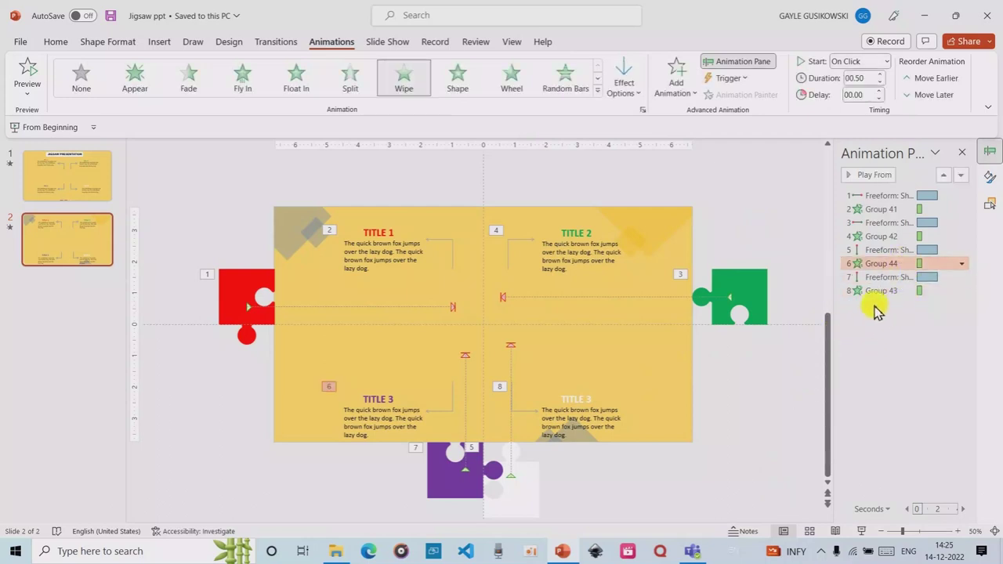
left_click(793, 233)
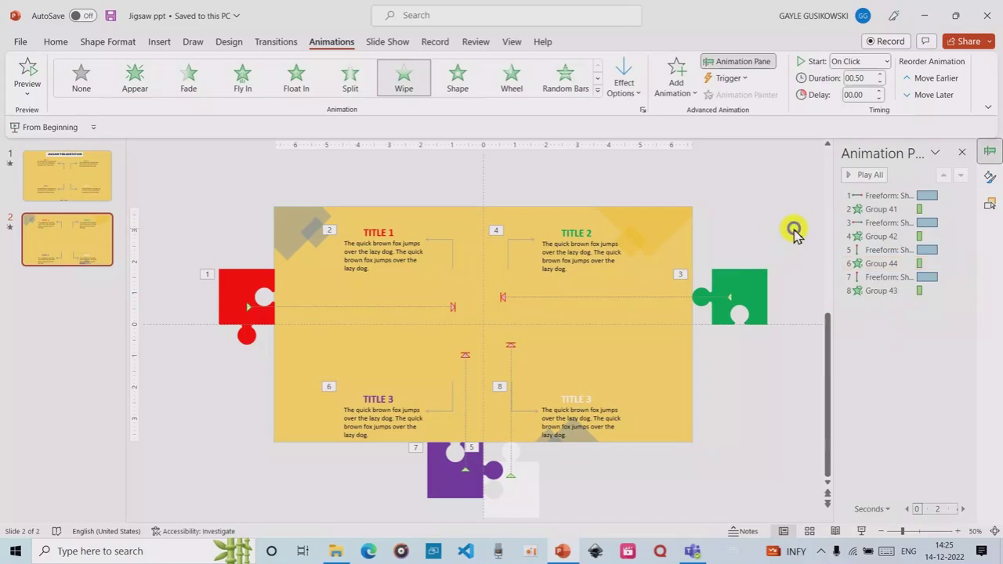
left_click(860, 531)
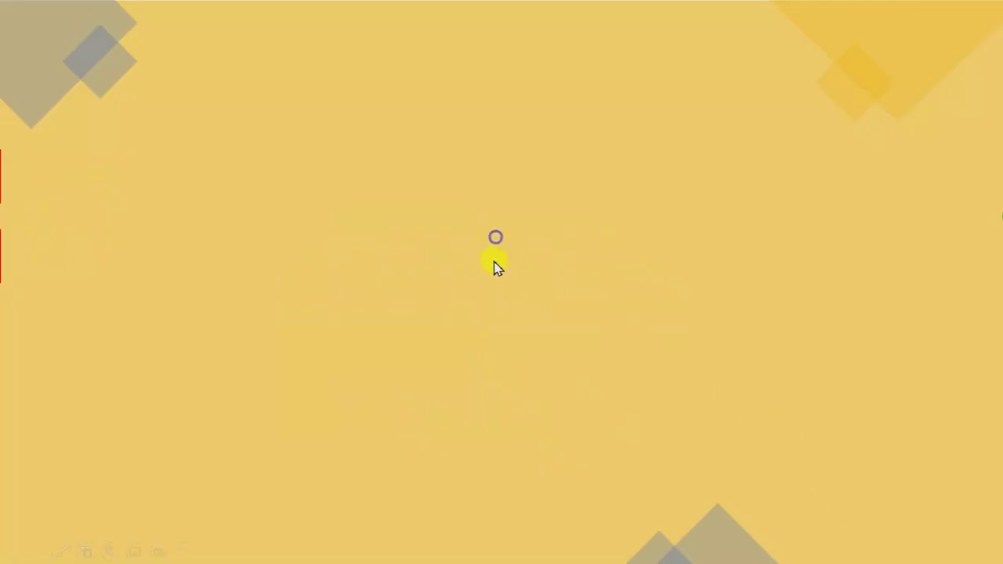
left_click(587, 327)
left_click(613, 225)
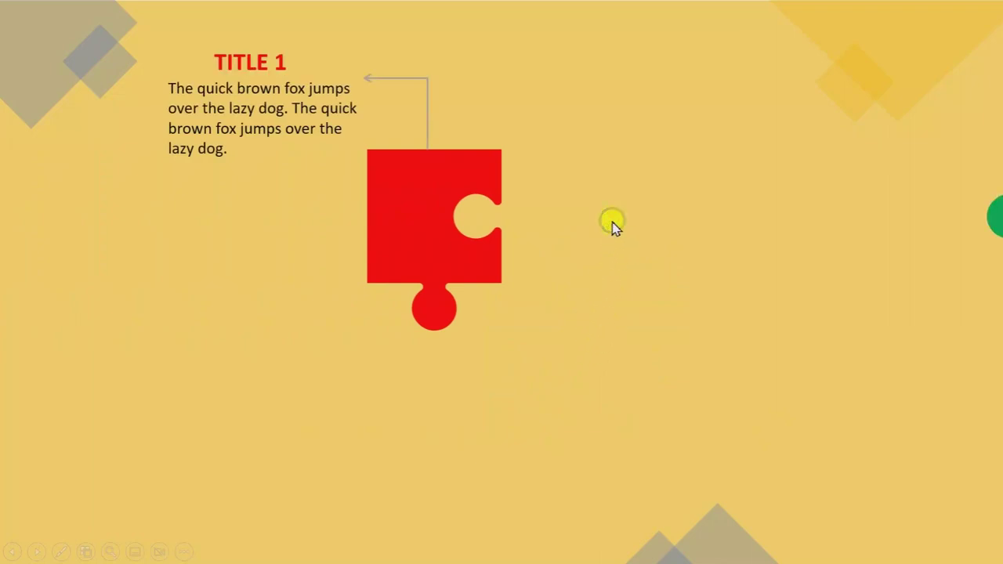
left_click(602, 358)
left_click(626, 316)
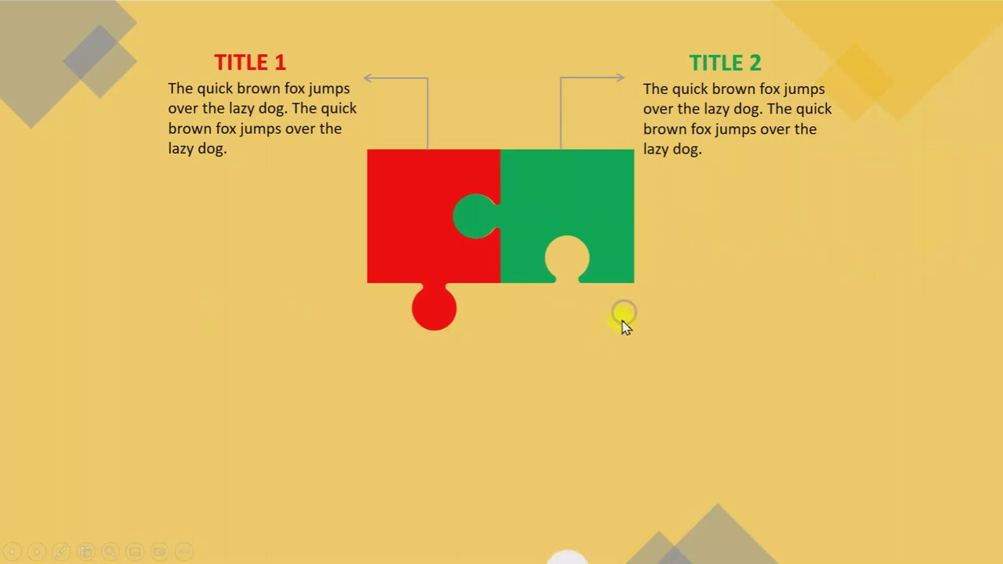
left_click(688, 352)
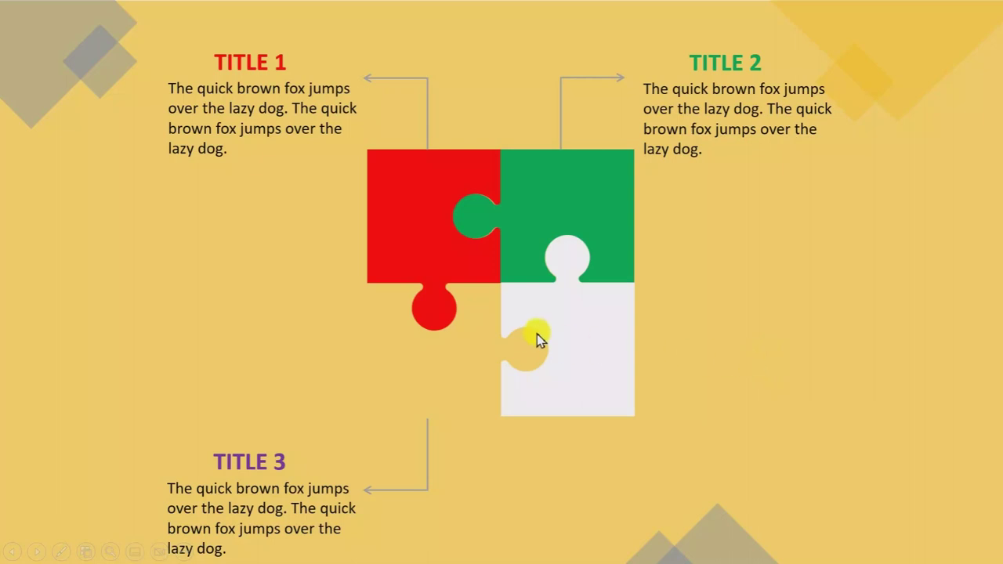
left_click(681, 415)
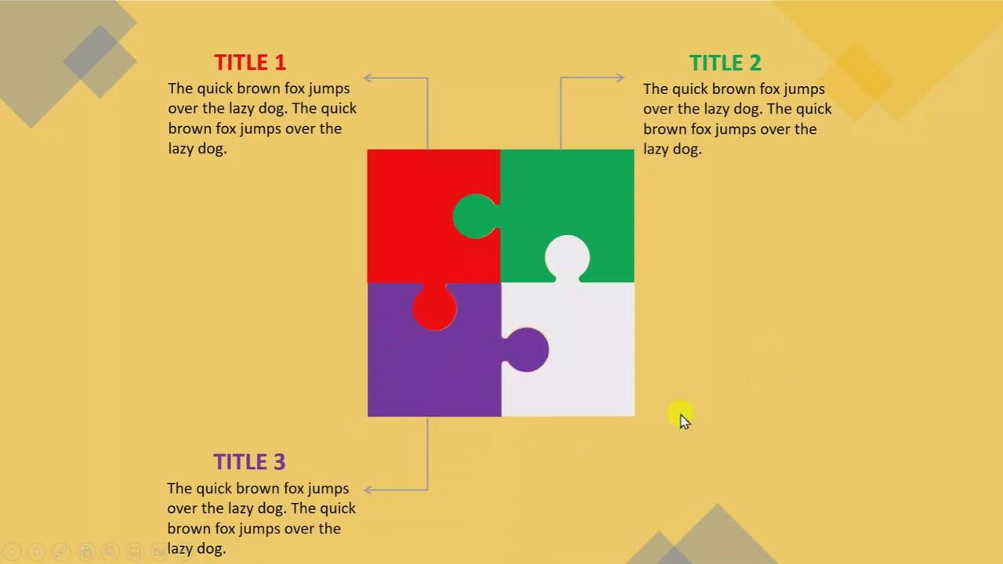
left_click(681, 418)
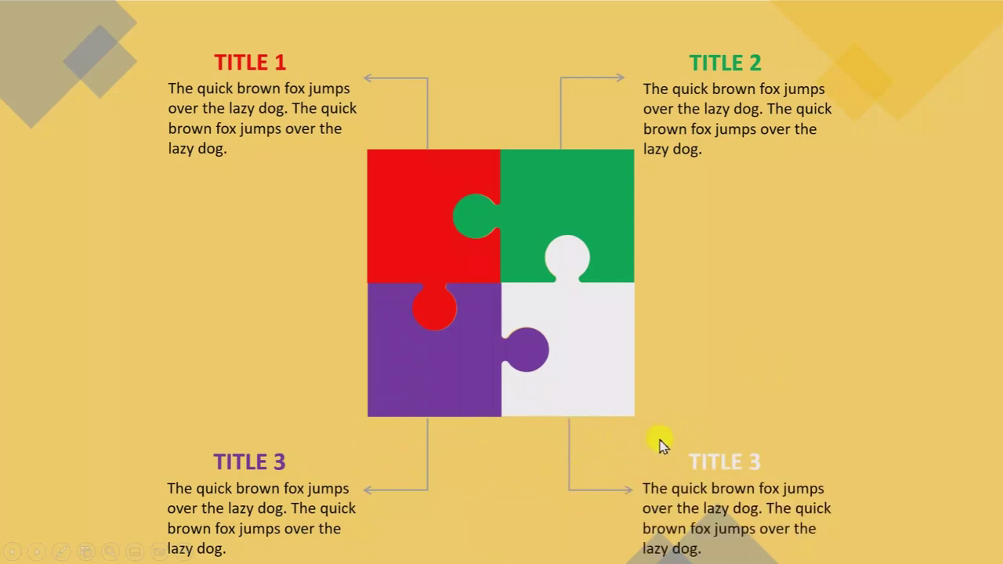
key("Escape")
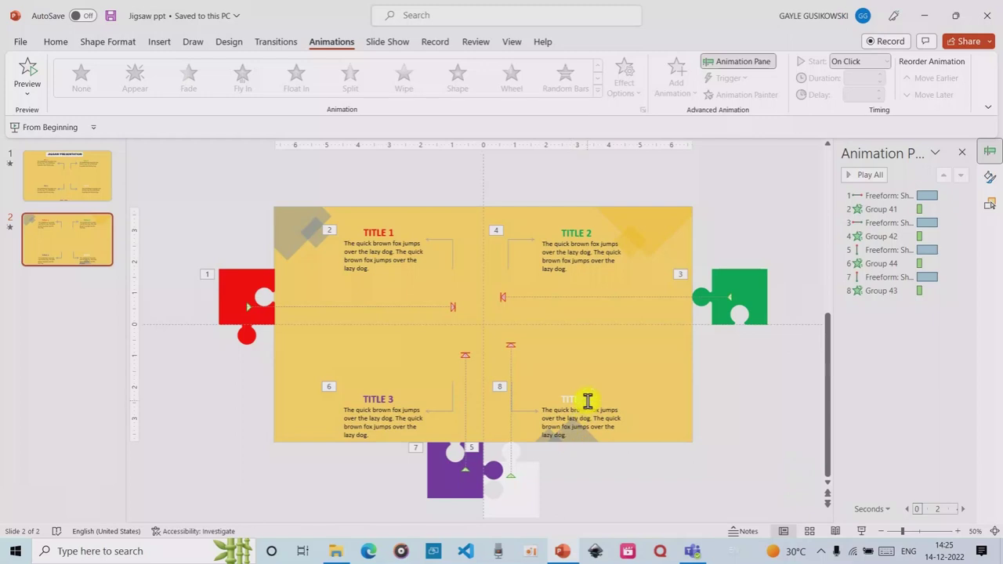
- Select the lower-right TITLE 3 group and the white puzzle piece in turn to compare them
left_click(588, 401)
left_click(612, 377)
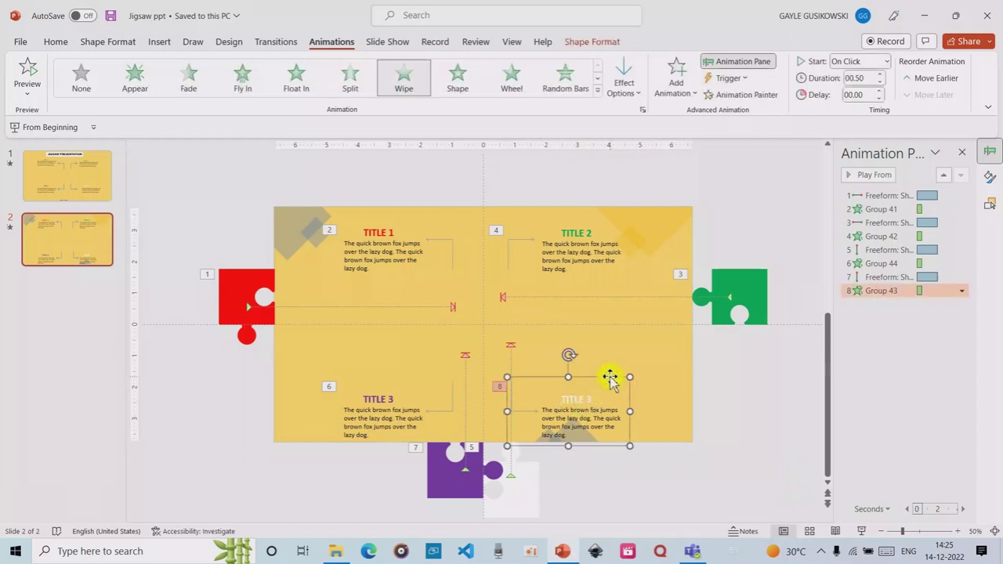
left_click(531, 493)
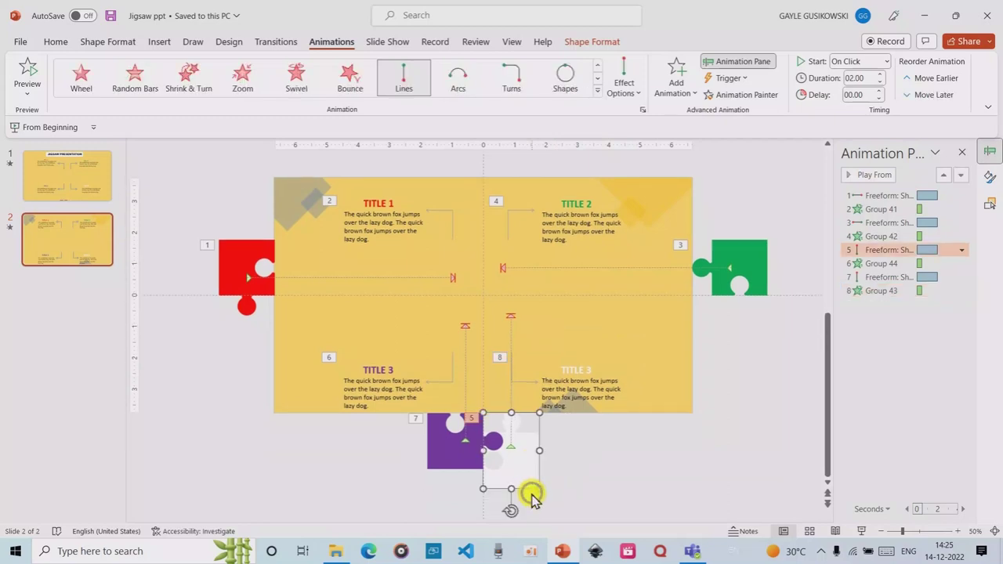
left_click(584, 367)
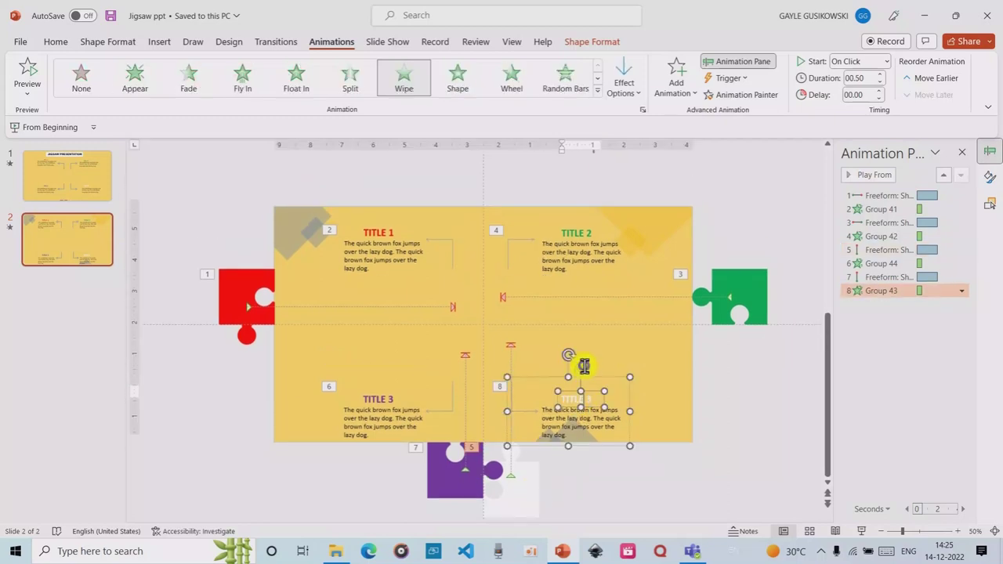
left_click(528, 494)
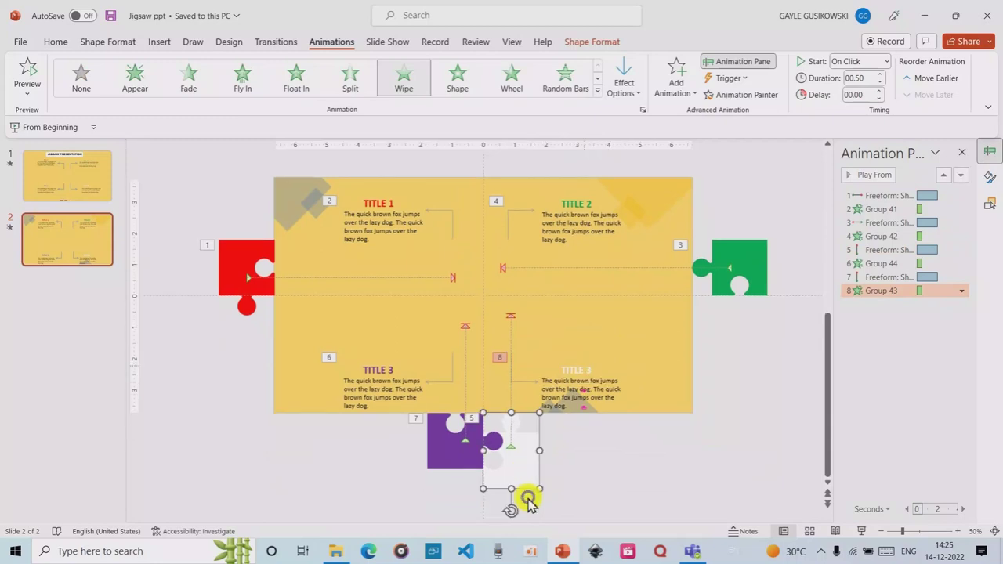
- Move Group 43's animation up to sixth place and Group 44's down to eighth
left_click(896, 290)
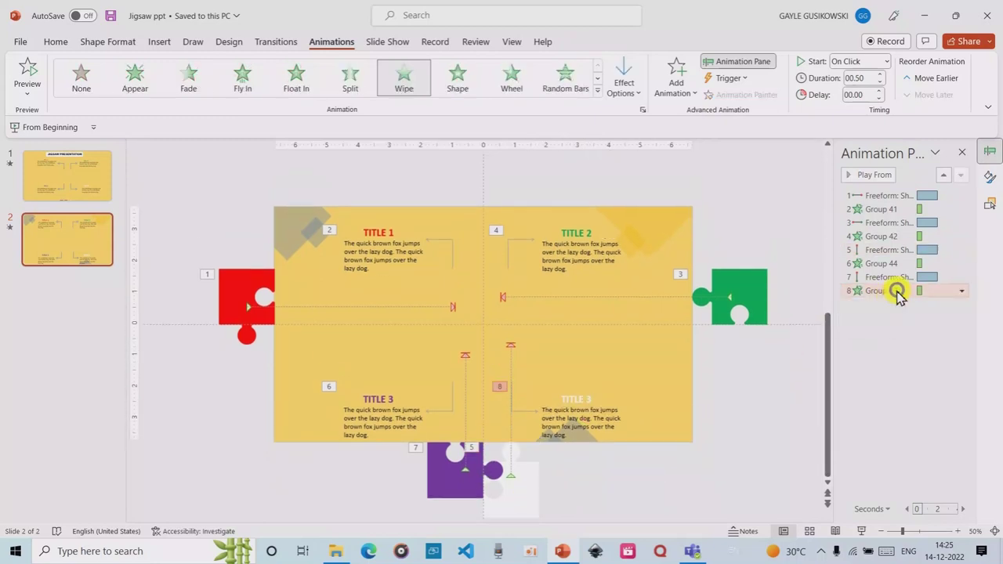
left_click_drag(897, 280, 898, 264)
left_click(893, 276)
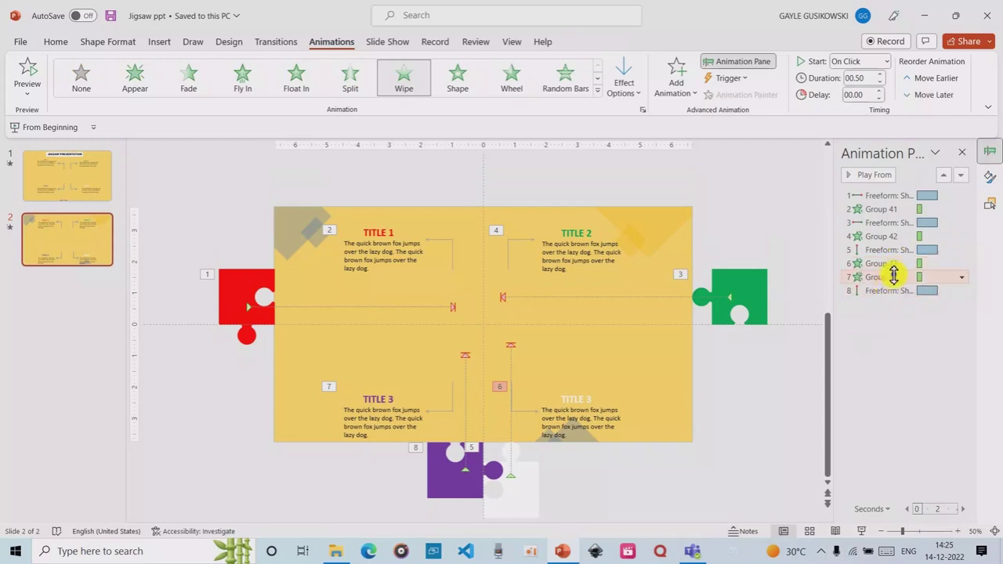
left_click_drag(893, 276, 895, 295)
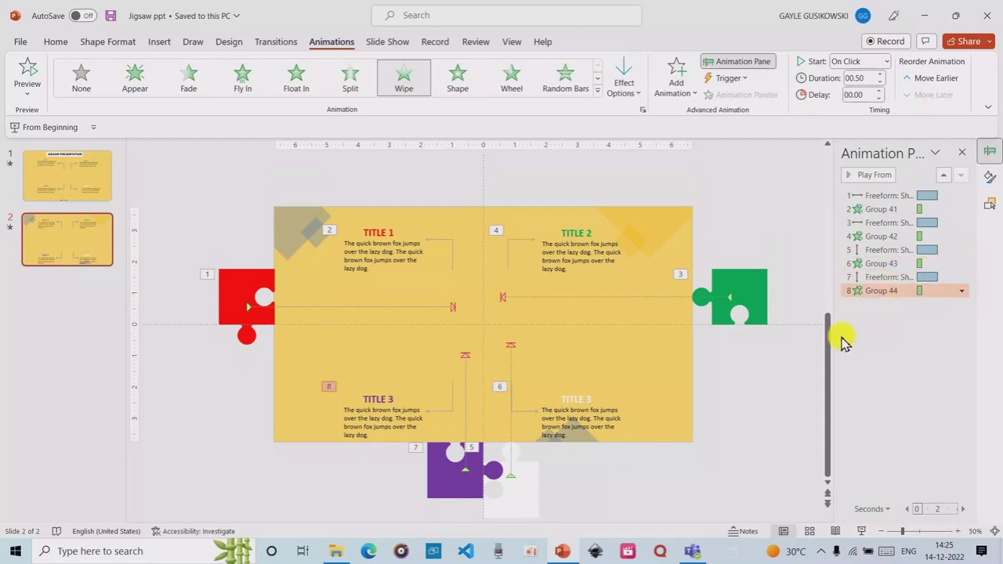
left_click(799, 250)
left_click(848, 176)
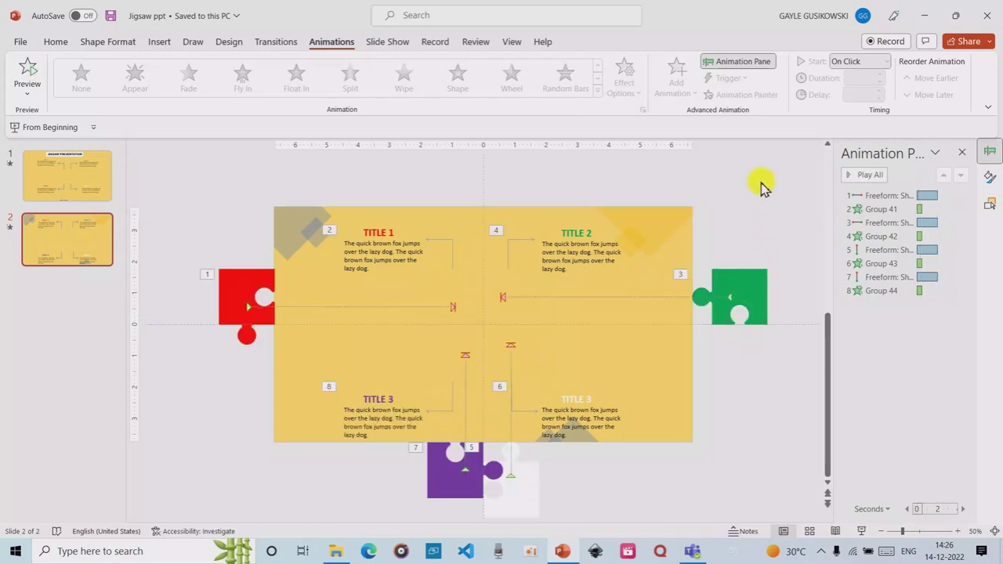
- Check slide 1, then draw a text box at the top of slide 2 reading JIGSAW PRESENTATION
left_click(78, 184)
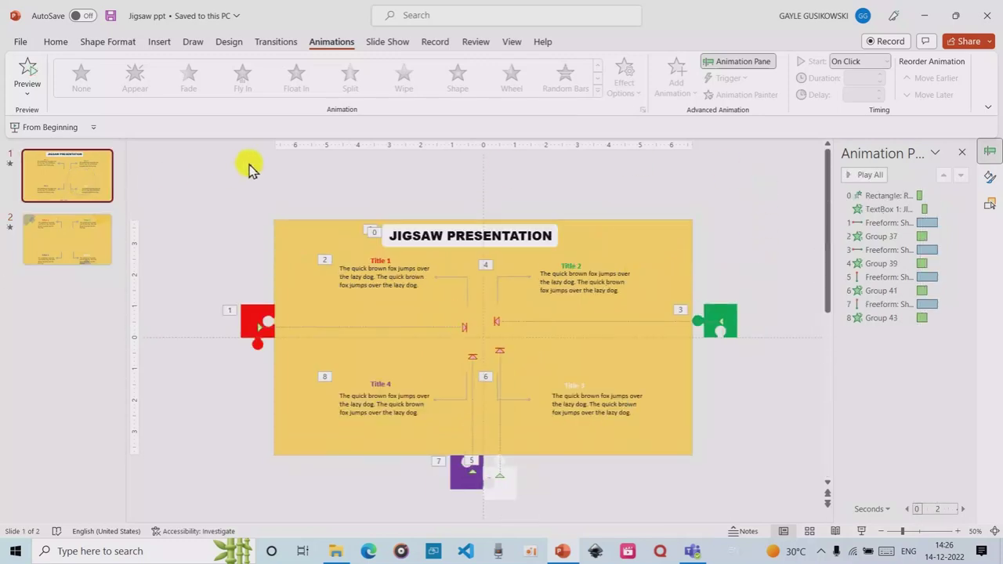
left_click(63, 237)
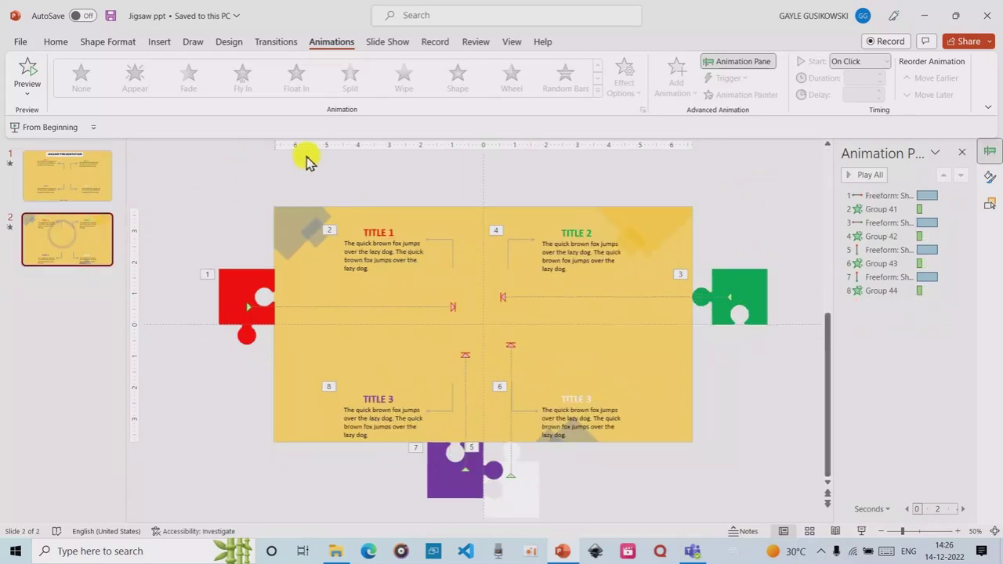
left_click(159, 43)
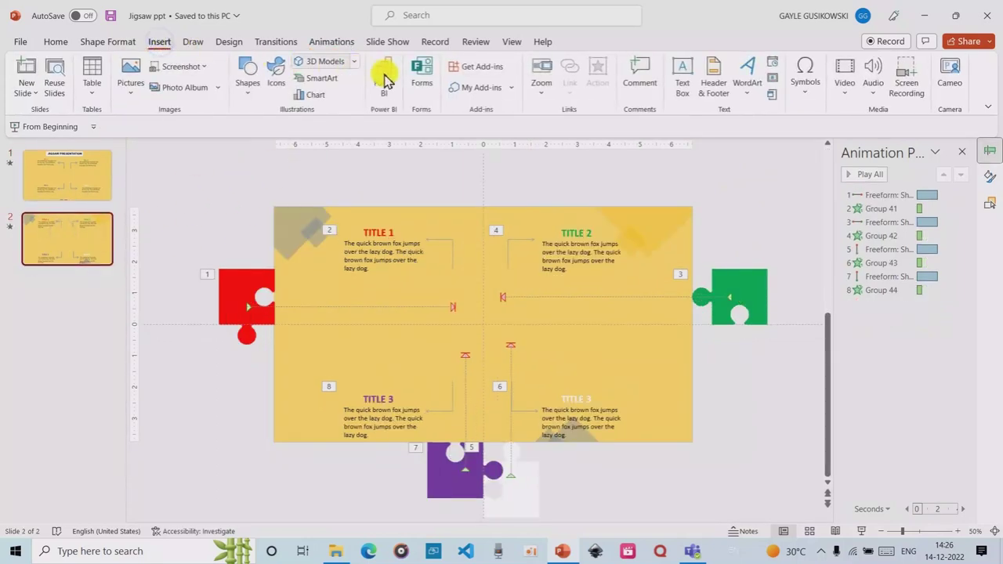
left_click(680, 72)
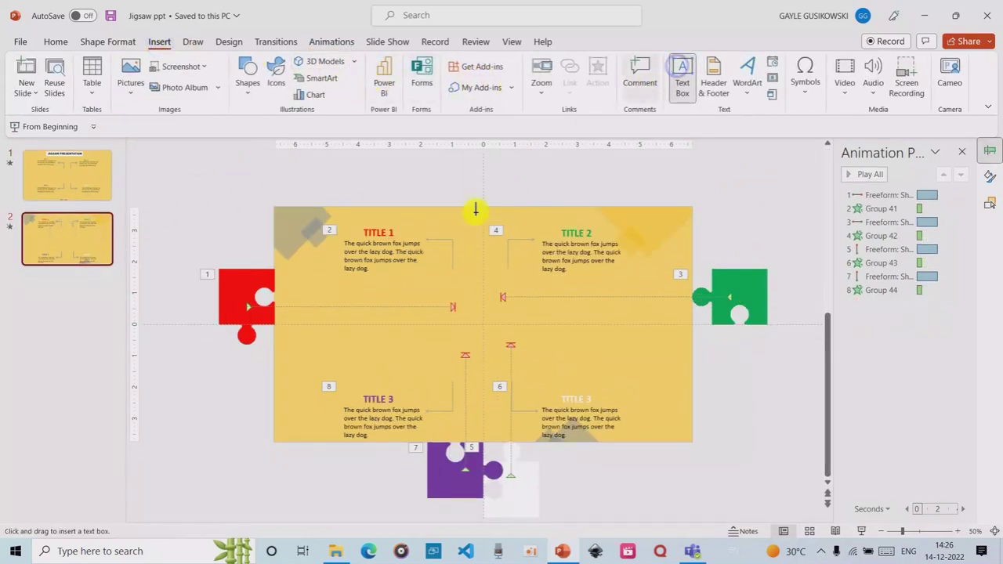
left_click_drag(415, 209, 573, 224)
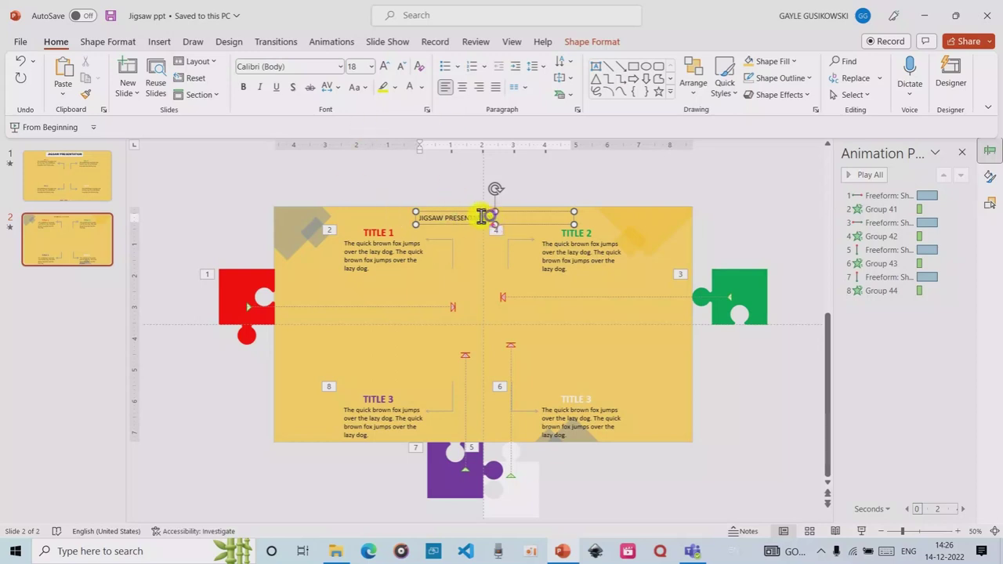
- Select the JIGSAW PRESENTATION text and enlarge it to 40 pt
left_click_drag(482, 217, 414, 217)
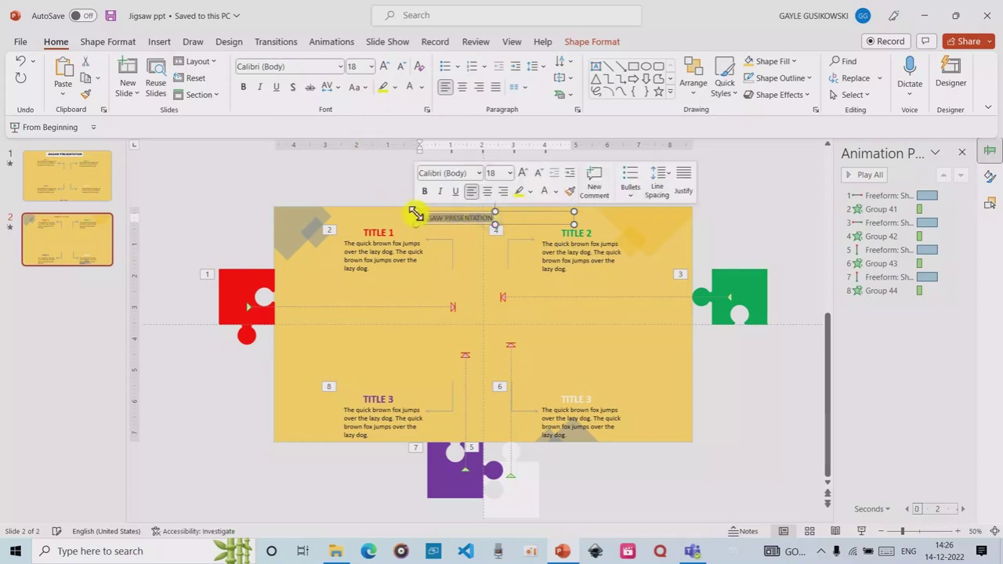
left_click(525, 174)
left_click(524, 173)
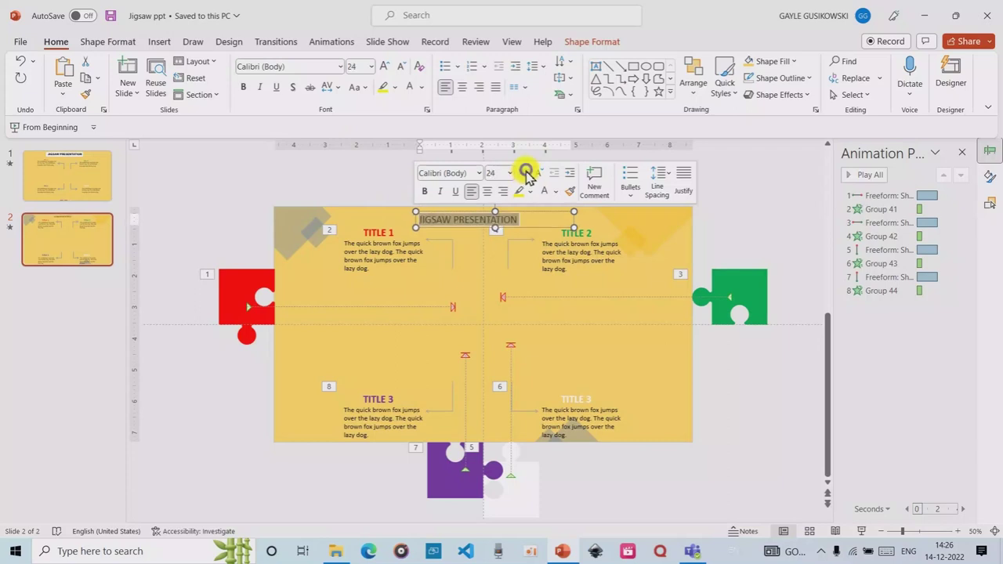
left_click(524, 173)
left_click(525, 173)
left_click(526, 173)
left_click(527, 173)
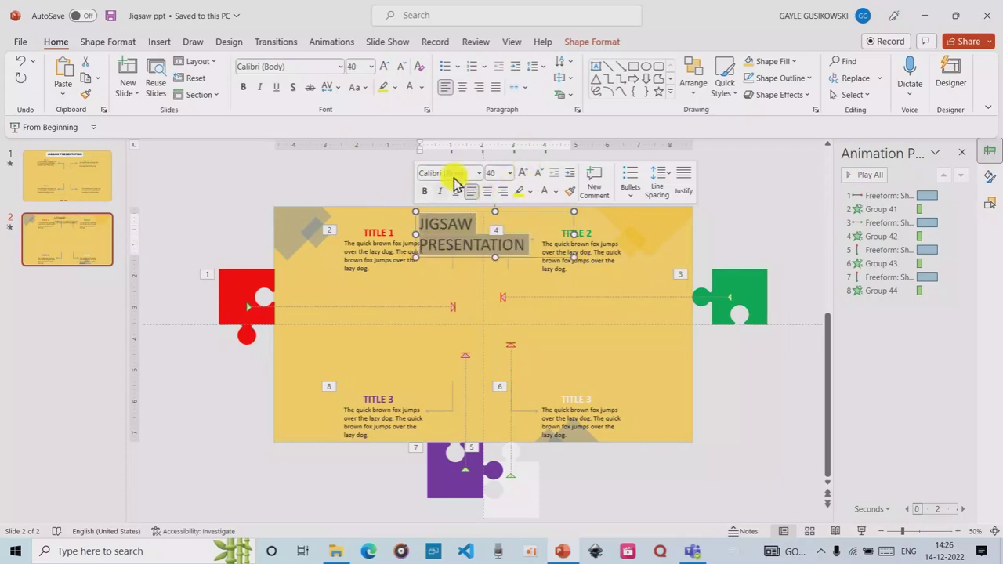
- Apply Arial Black to the title and move its box to the top centre of the slide
left_click(481, 173)
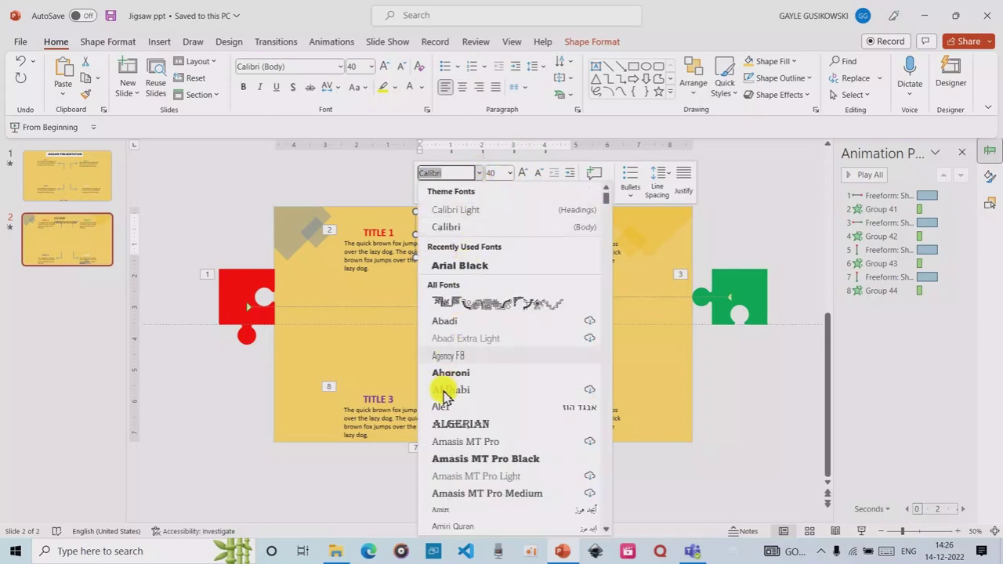
scroll(458, 361, "down", 3)
scroll(458, 360, "up", 3)
scroll(458, 358, "down", 3)
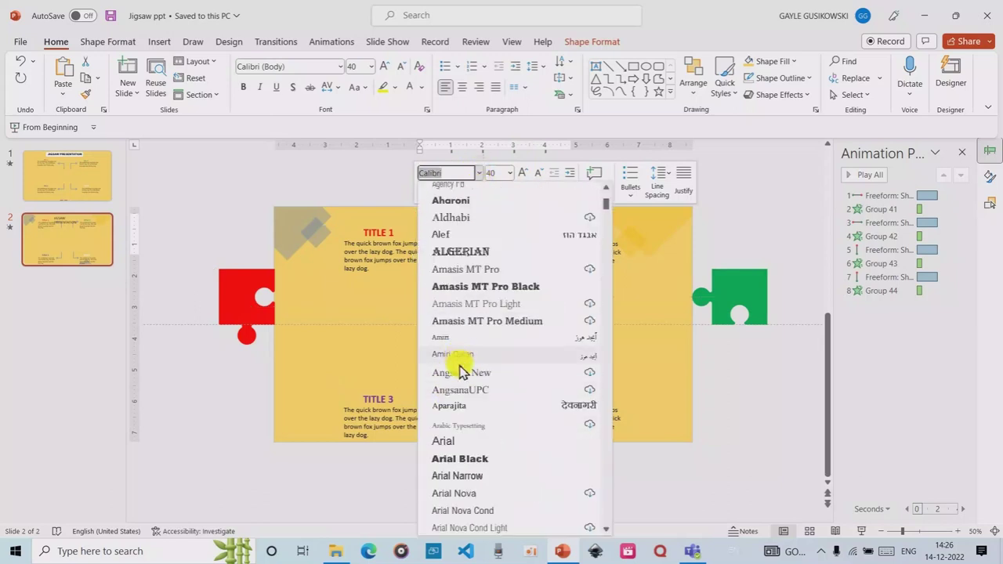
left_click(458, 460)
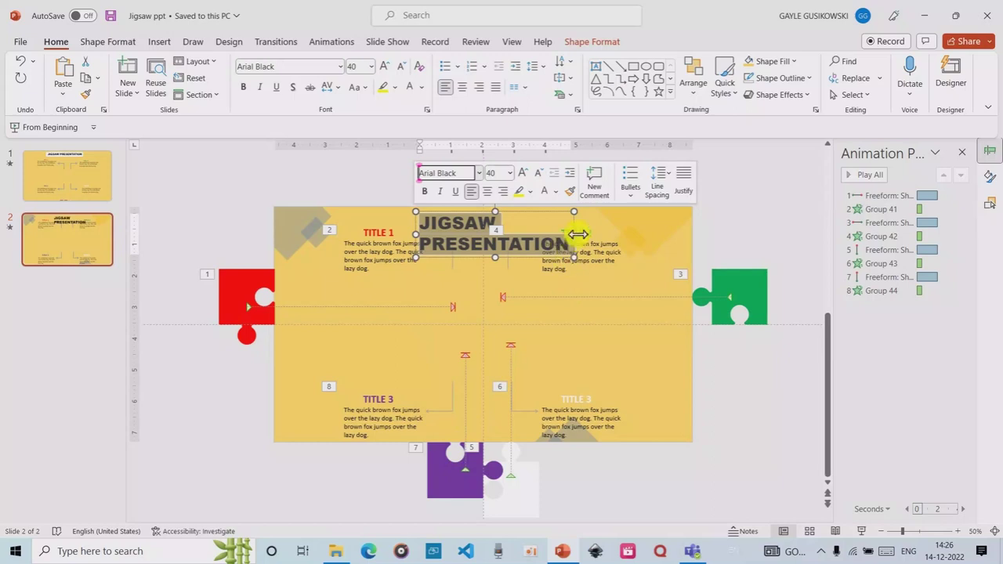
mouse_move(576, 231)
left_mouse_down()
mouse_move(682, 222)
mouse_move(587, 204)
left_mouse_up()
left_click(721, 188)
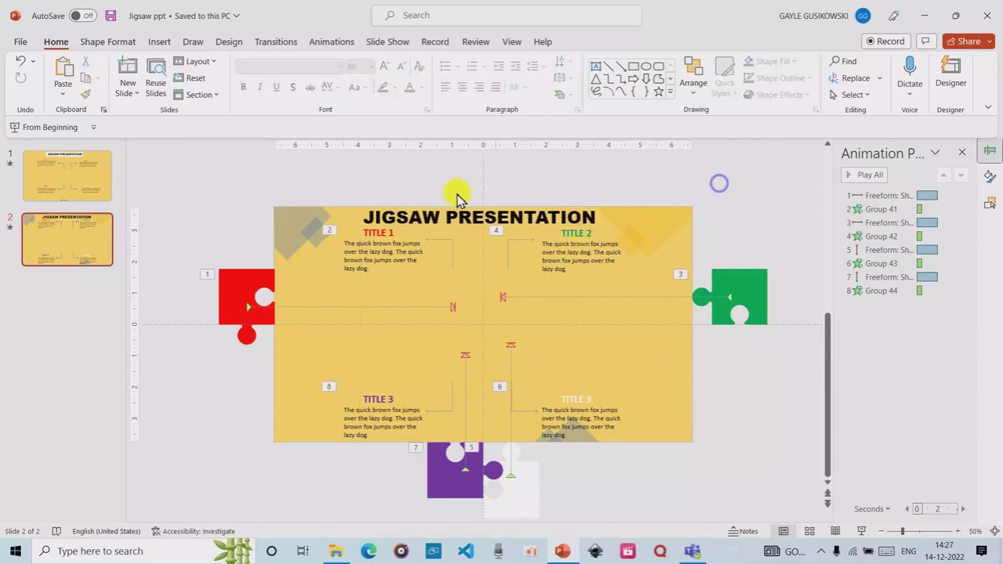
left_click(167, 41)
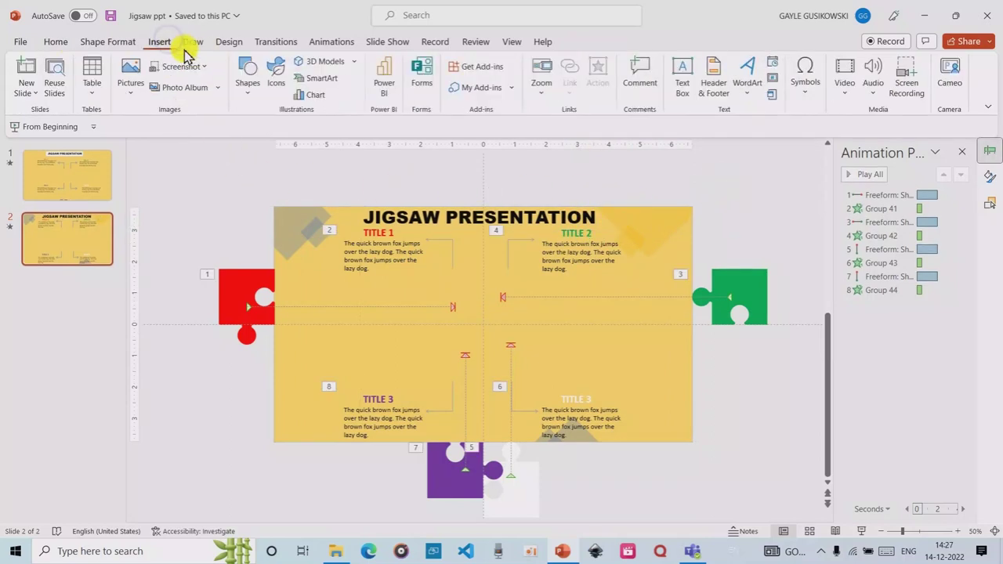
- Draw a rectangle across the title area and remove its outline
left_click(247, 90)
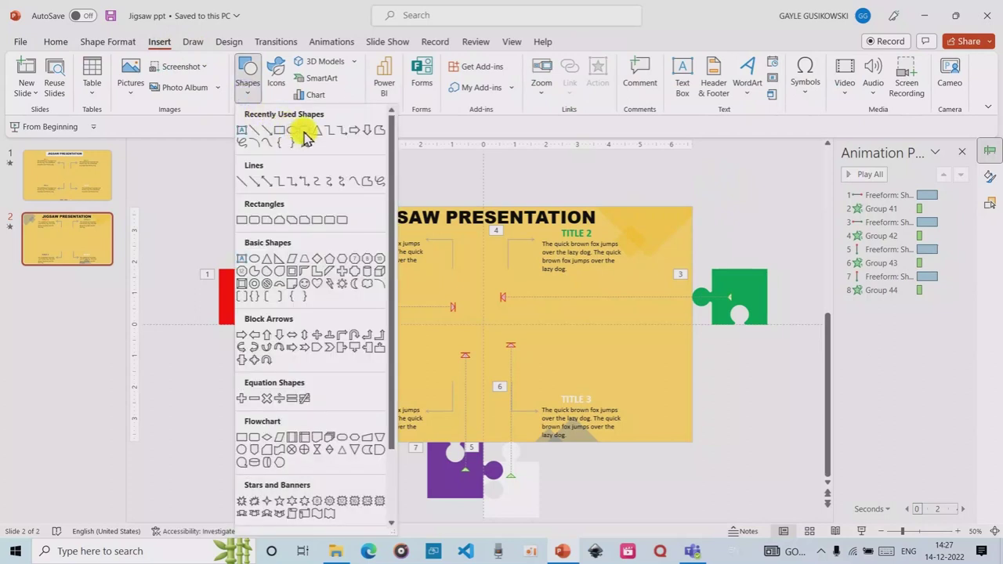
left_click(304, 130)
left_click_drag(361, 207, 599, 227)
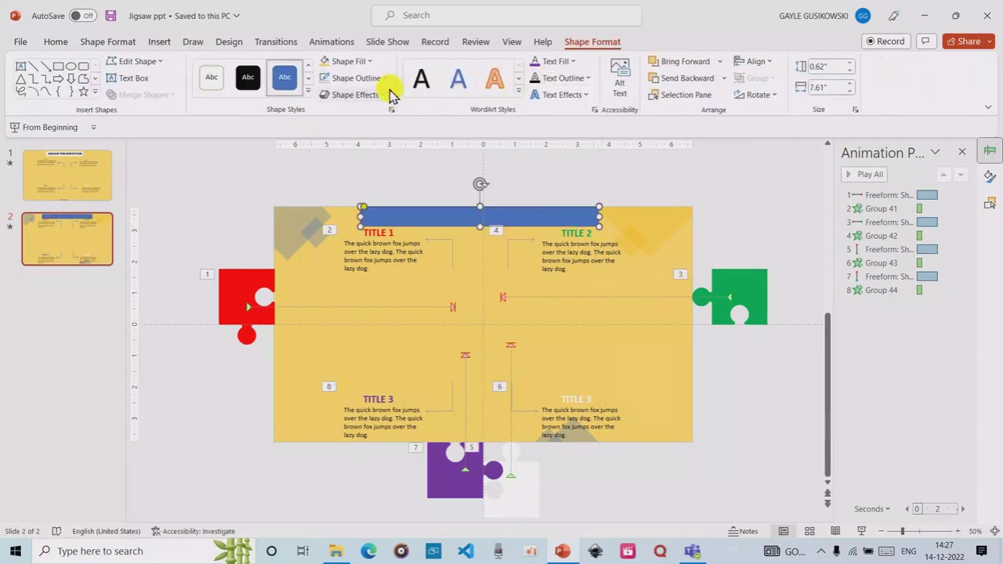
left_click(383, 78)
left_click(362, 258)
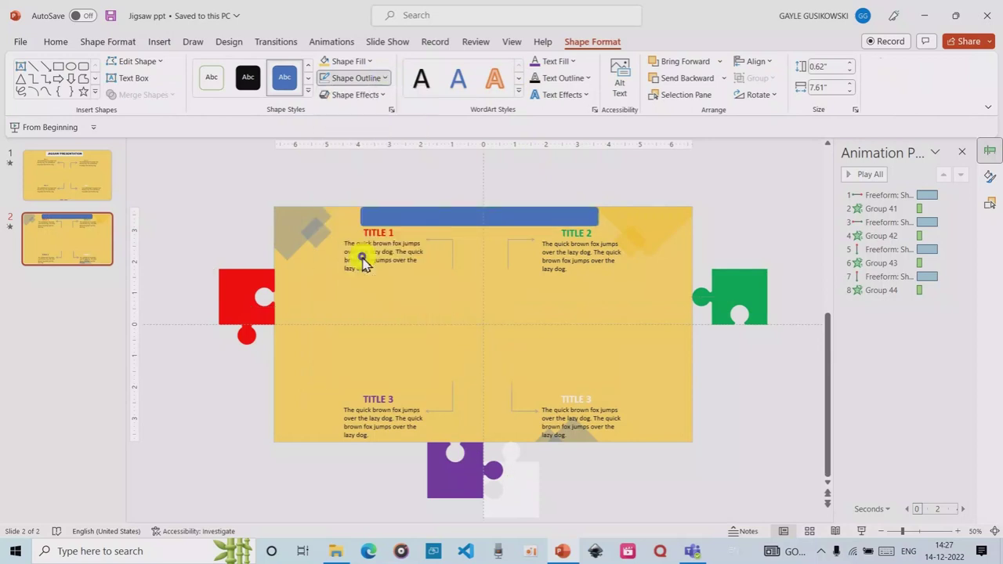
- Fill the bar with white and send it behind the JIGSAW PRESENTATION title
left_click(365, 217)
left_click(368, 61)
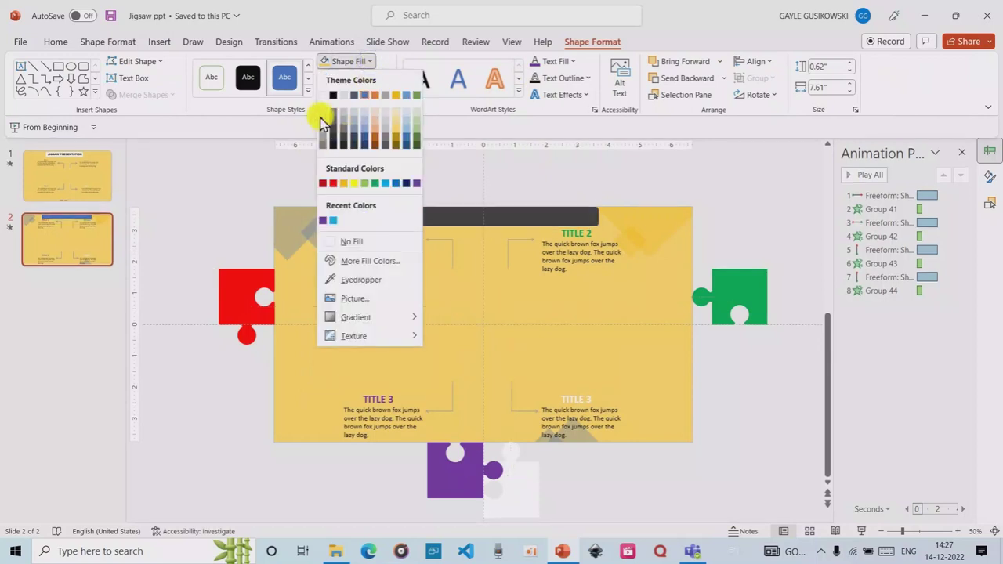
left_click(322, 94)
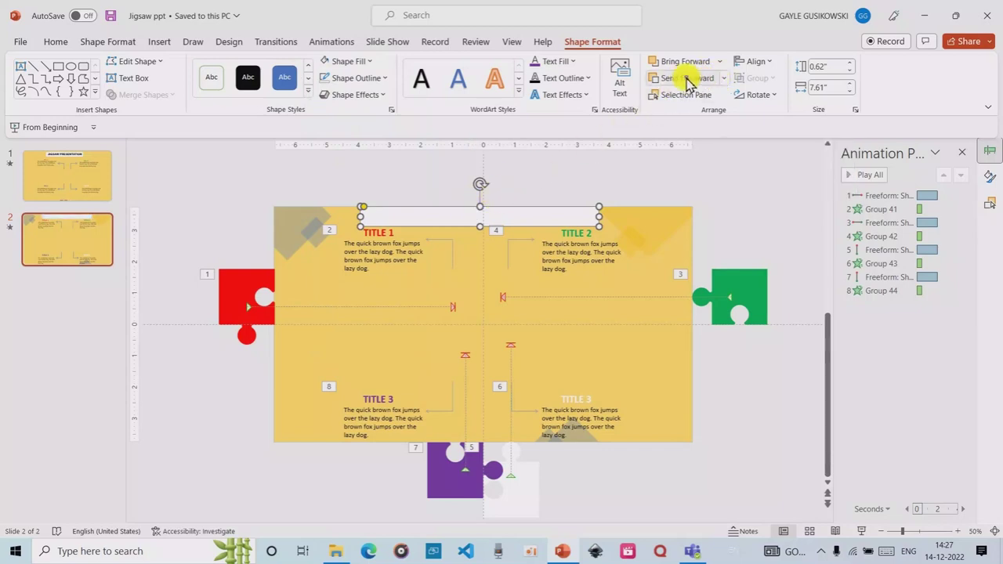
left_click(688, 81)
left_click(750, 185)
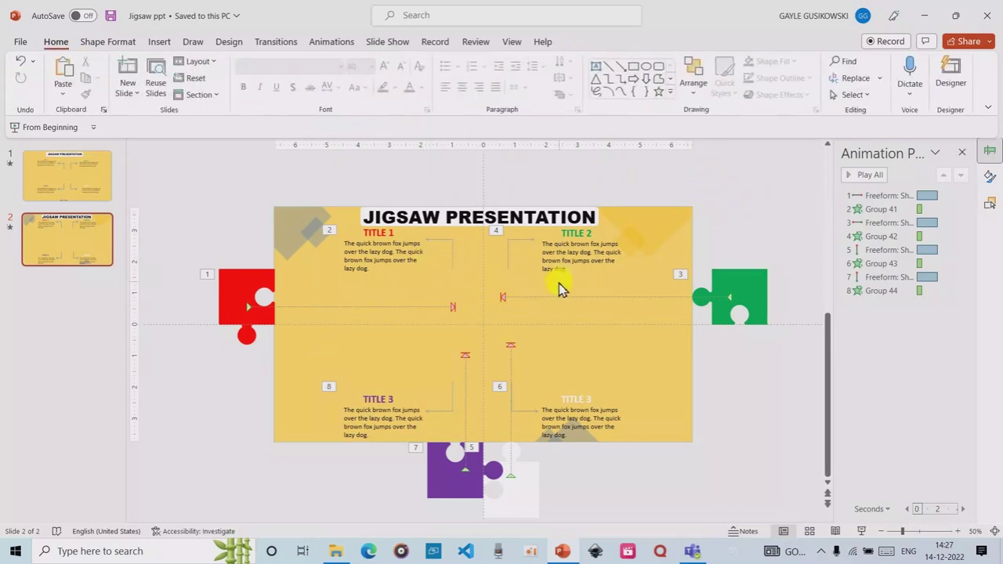
- Give the JIGSAW PRESENTATION title a Wipe entrance from the left
left_click(362, 208)
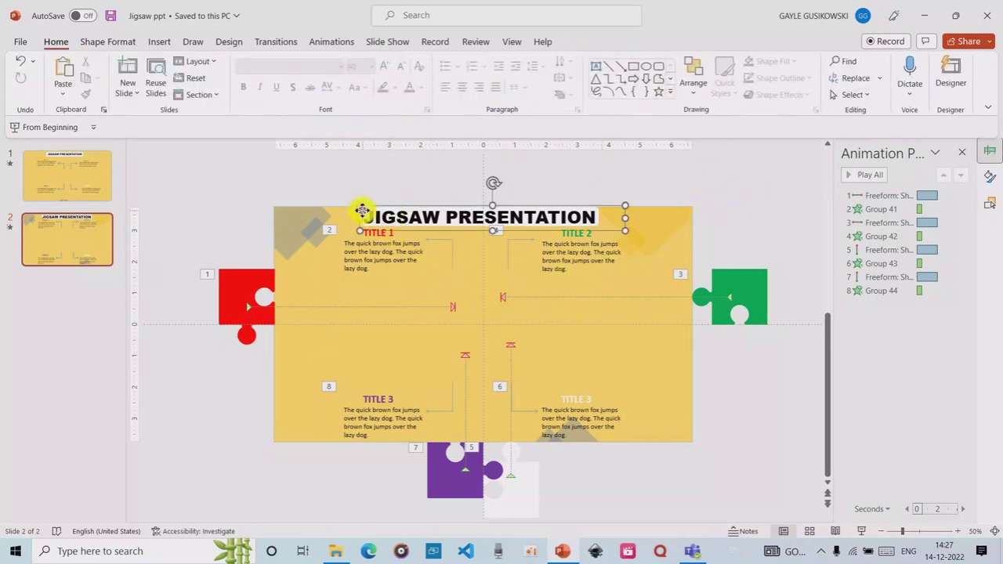
left_click(322, 40)
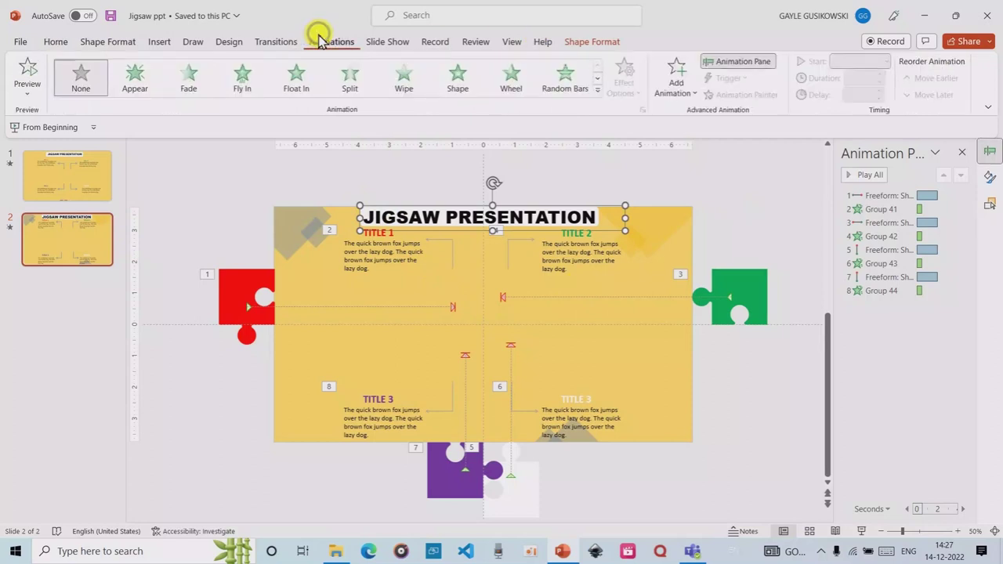
left_click(245, 80)
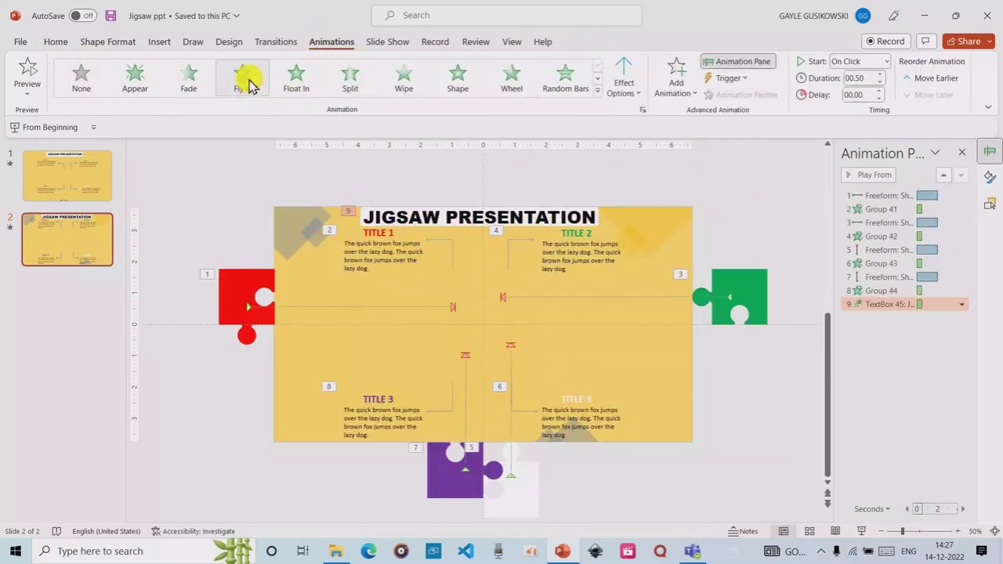
left_click(404, 80)
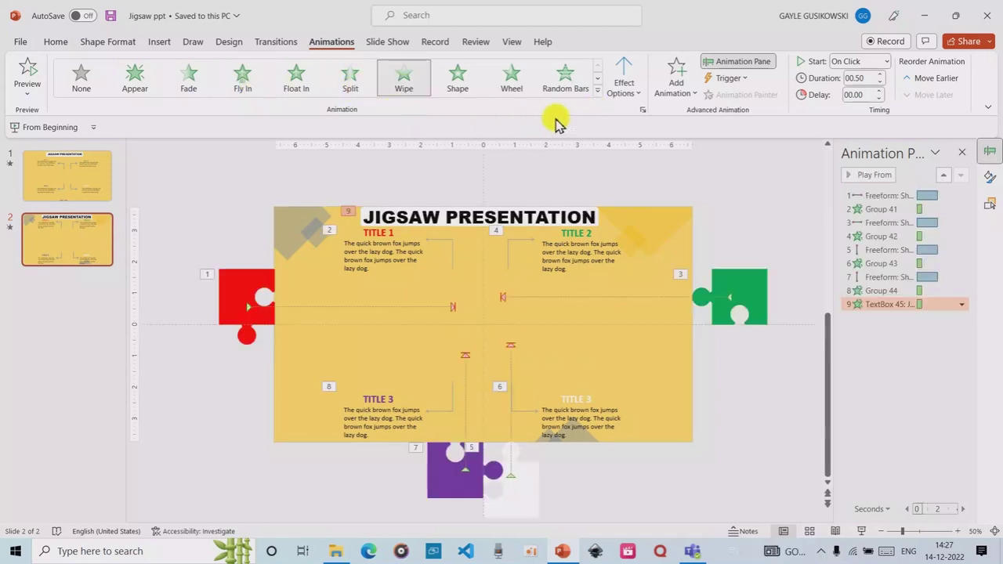
left_click(624, 85)
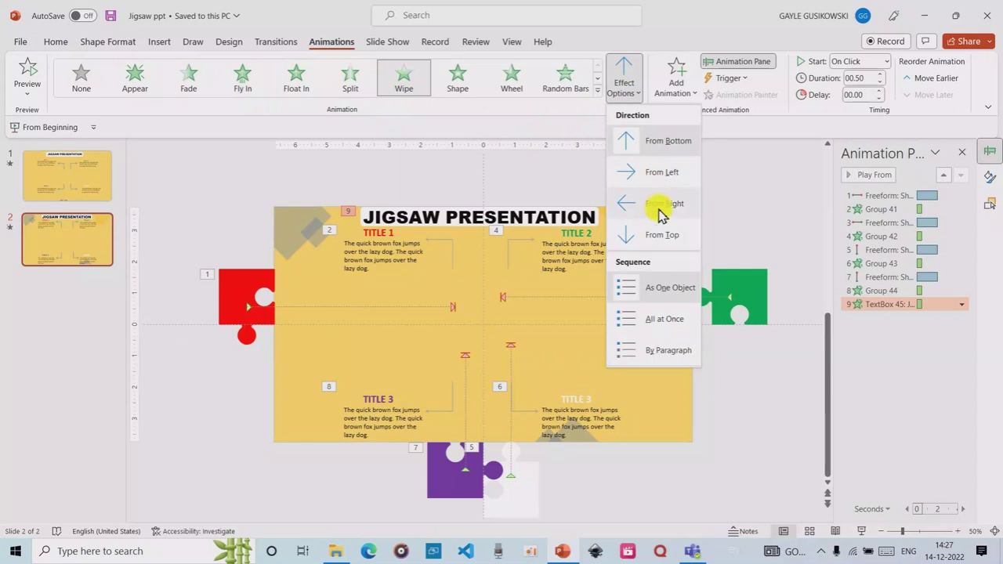
left_click(656, 173)
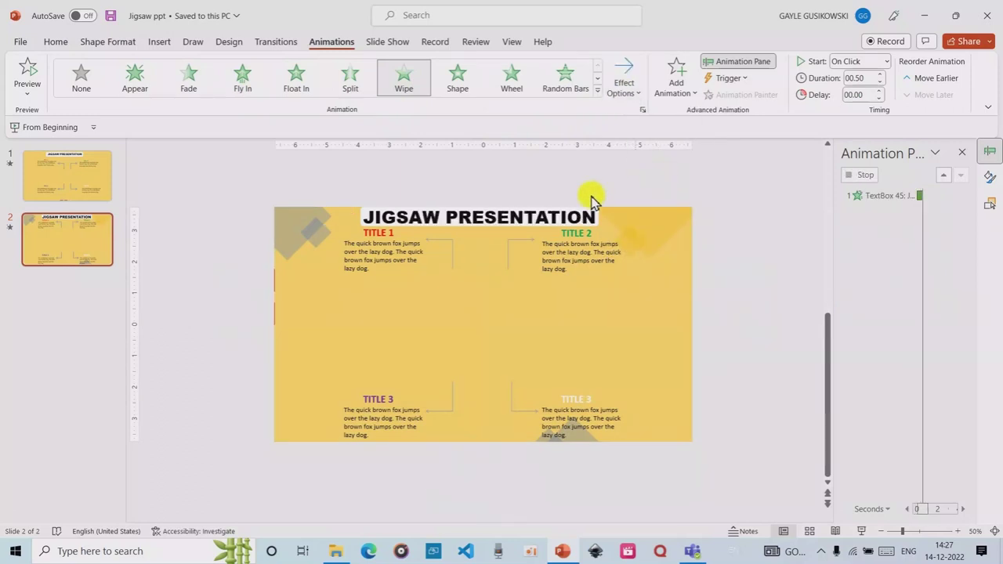
- Reapply the From Left Wipe to the title and raise the title box slightly
left_click(361, 213)
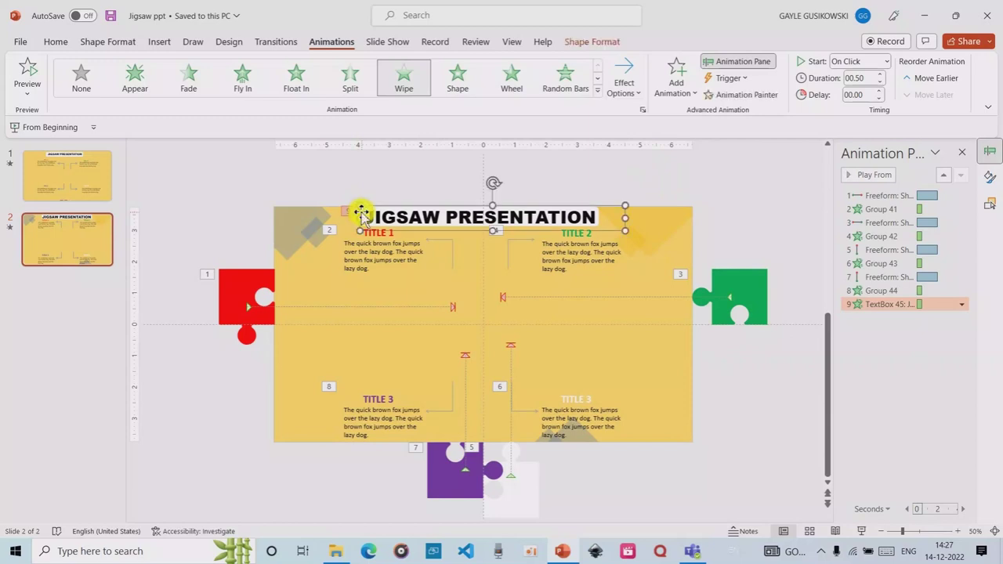
left_click(244, 75)
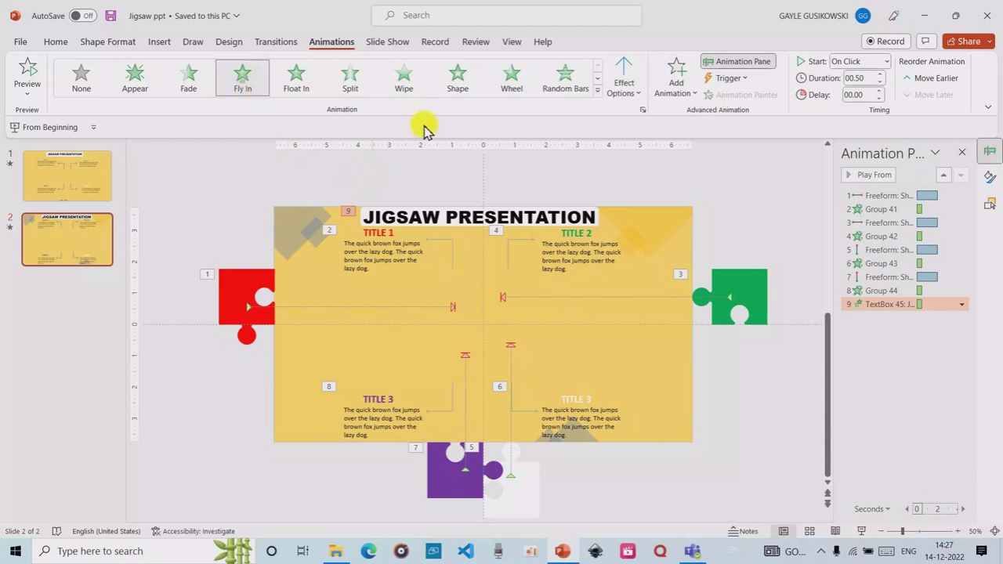
left_click(405, 78)
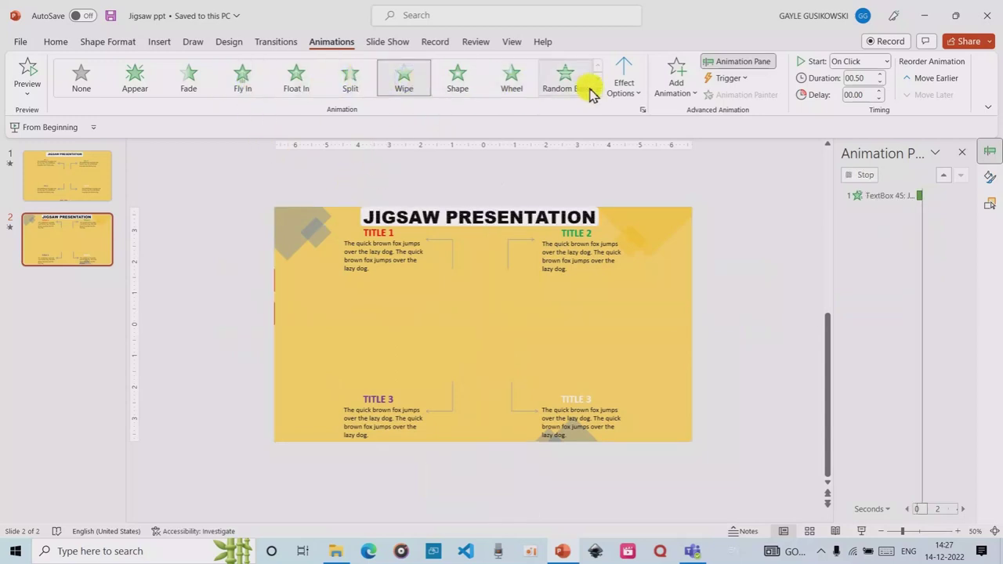
left_click(618, 85)
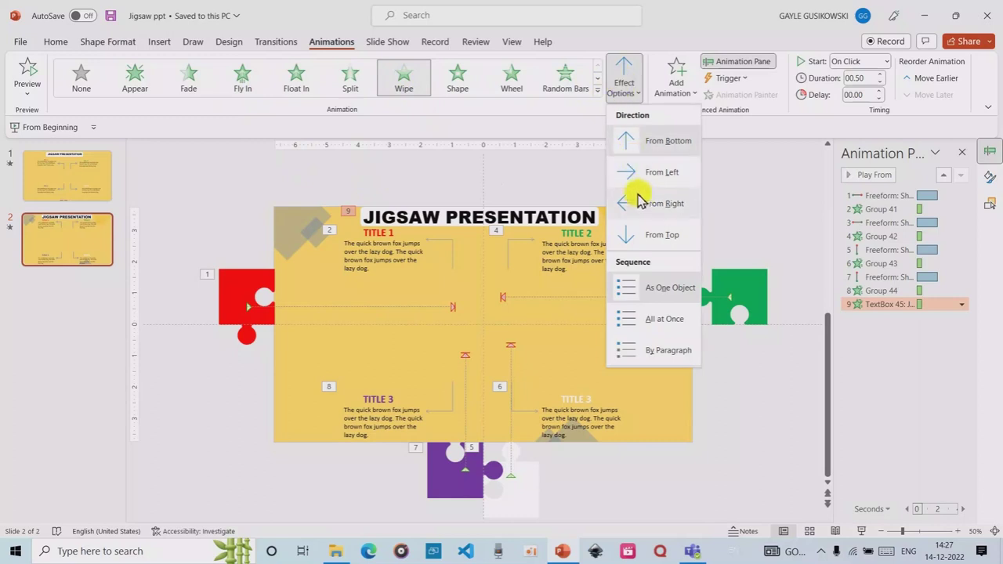
left_click(651, 172)
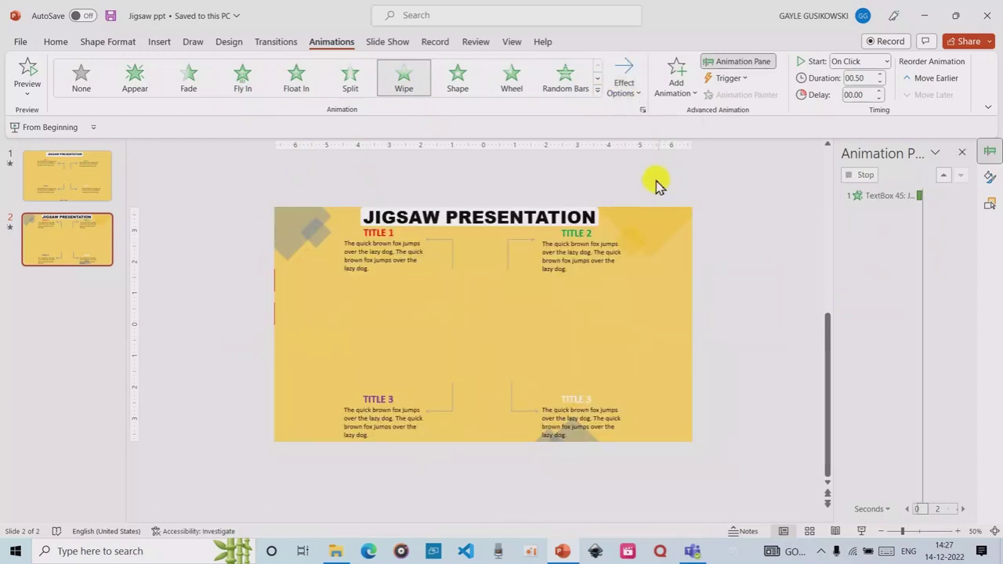
left_click(598, 217)
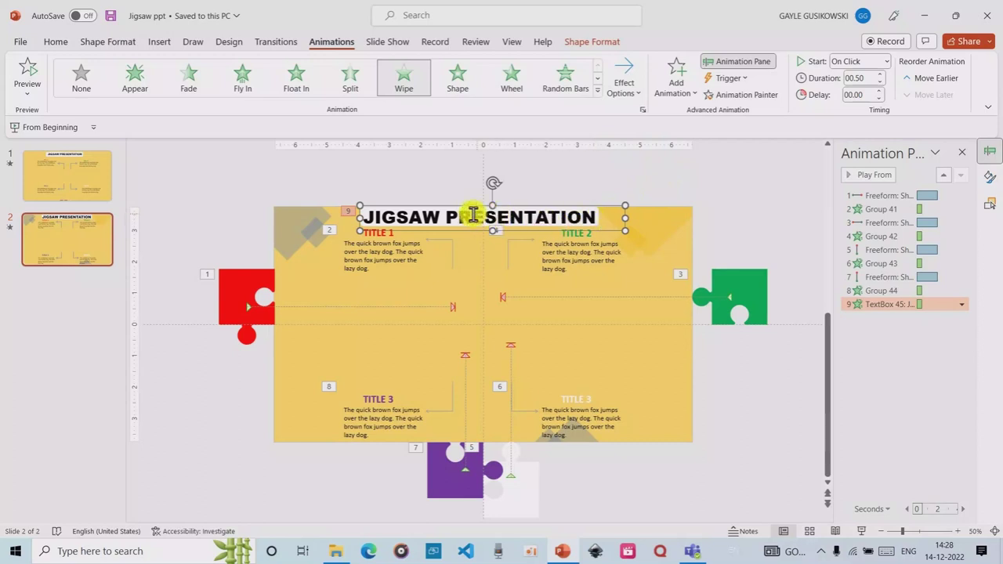
left_click_drag(610, 203, 610, 189)
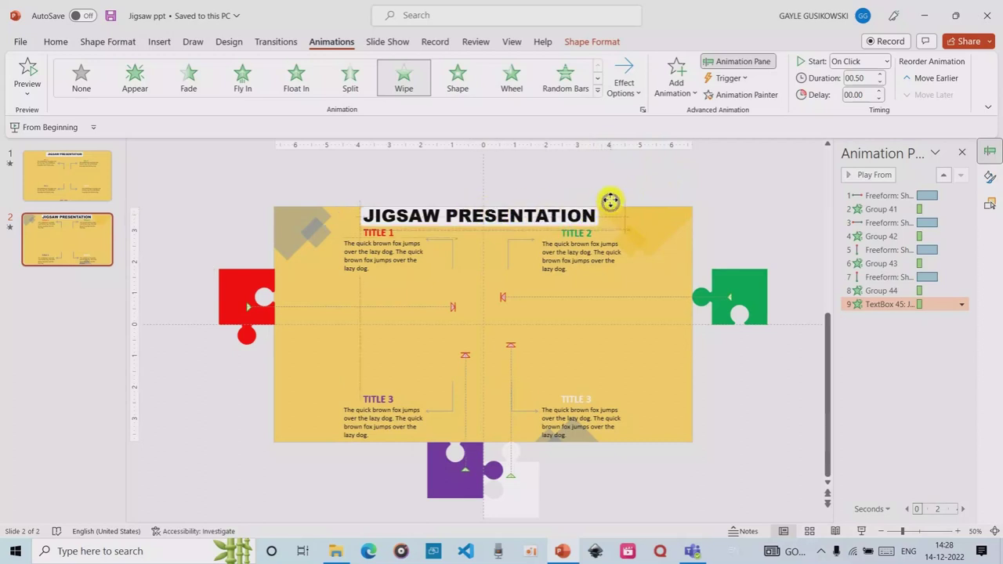
- Give the white title bar a Fly In From Left entrance and lower the title back onto it
left_click(376, 221)
left_click(247, 77)
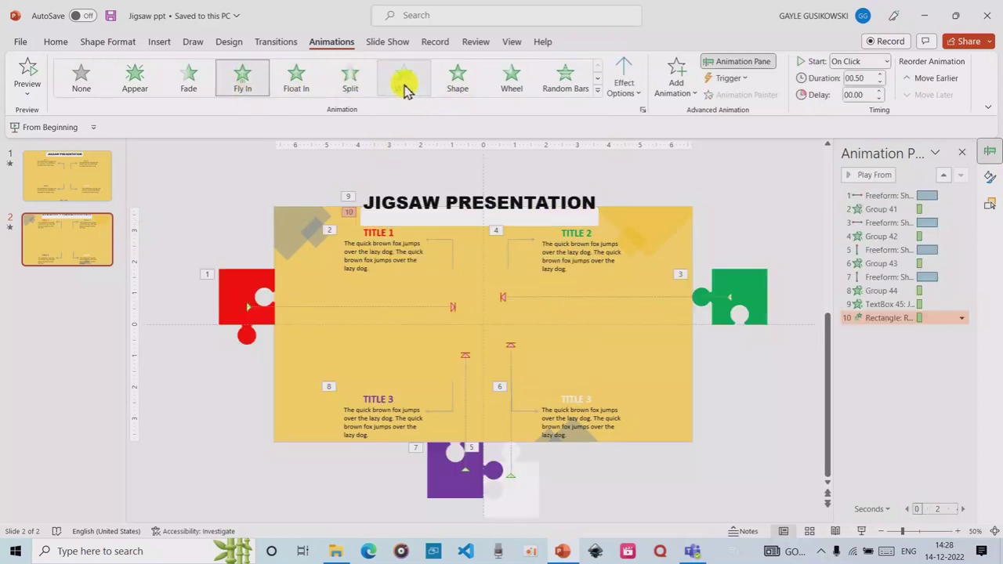
left_click(618, 82)
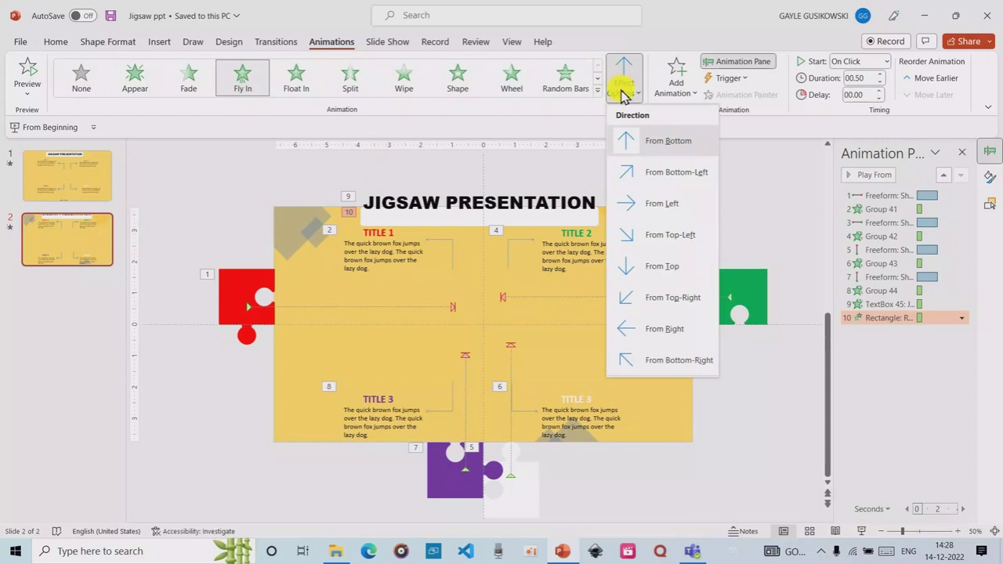
left_click(645, 203)
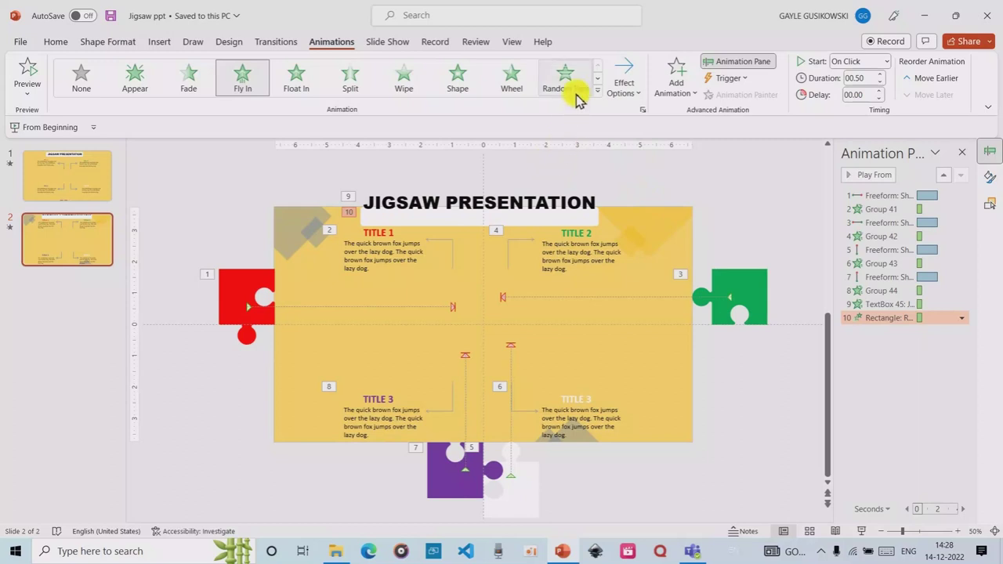
left_click(519, 197)
left_click_drag(541, 191, 540, 202)
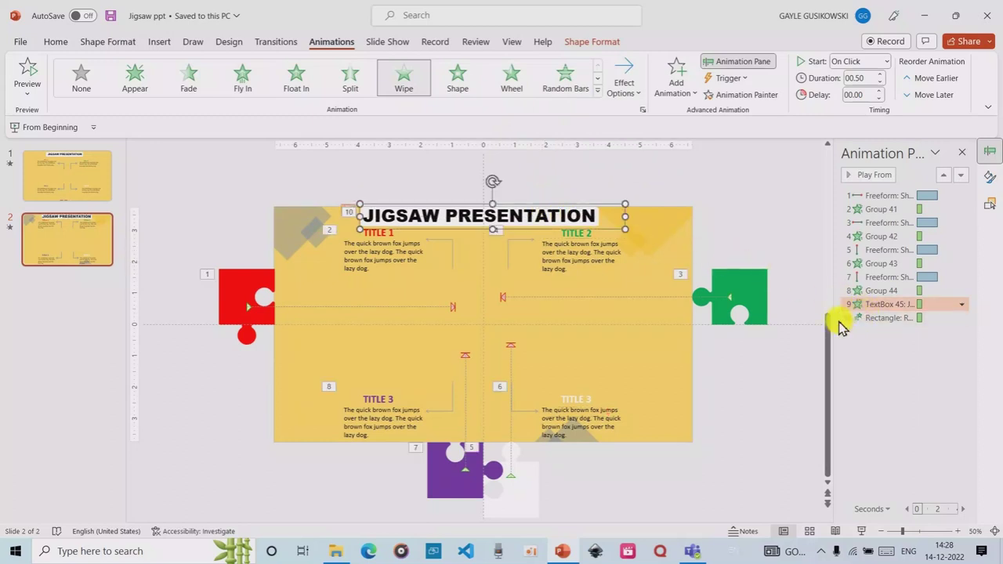
- Reorder the Animation Pane so the white bar plays first and the title second
left_click(877, 318)
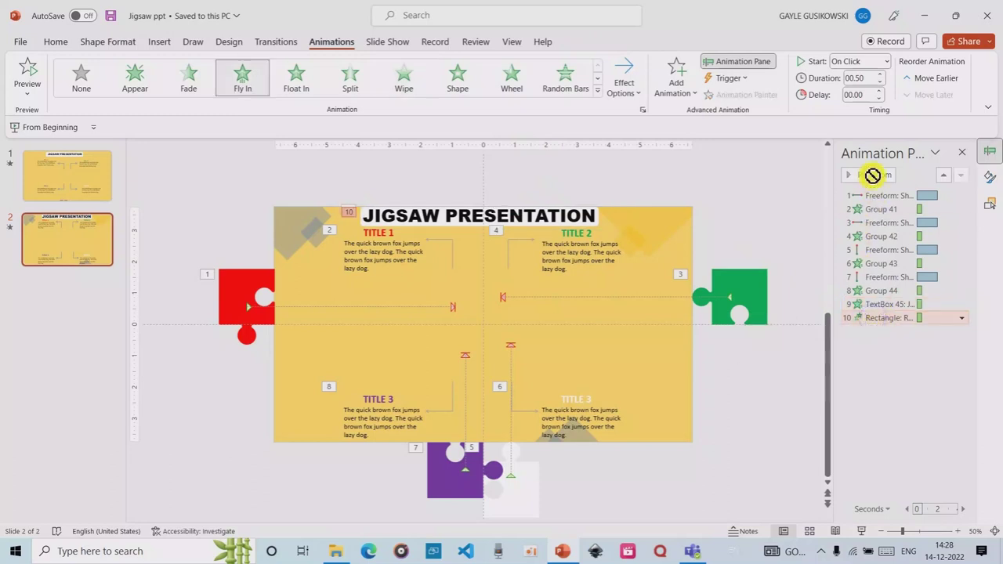
left_click_drag(876, 195, 876, 194)
left_click(875, 318)
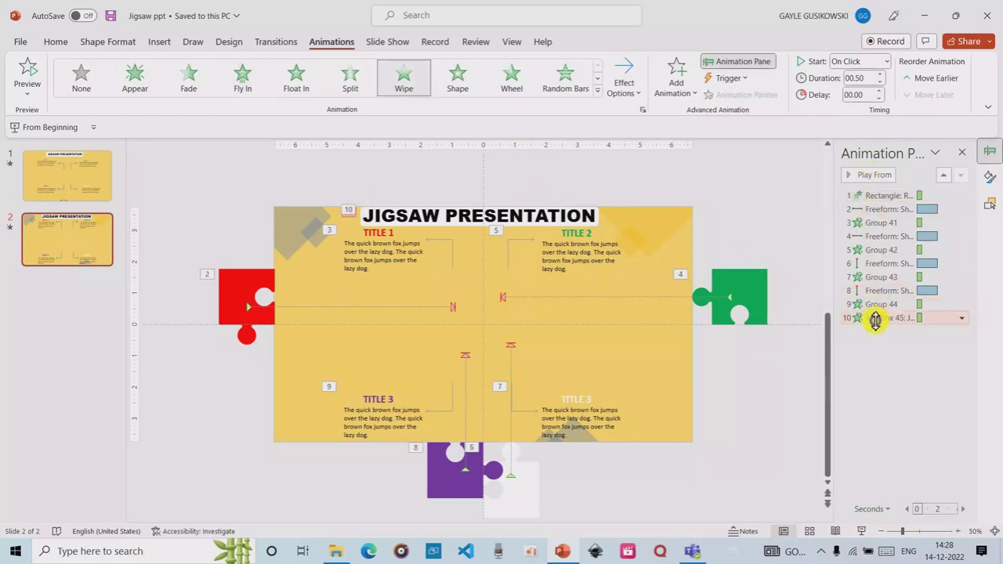
left_click_drag(876, 313, 876, 205)
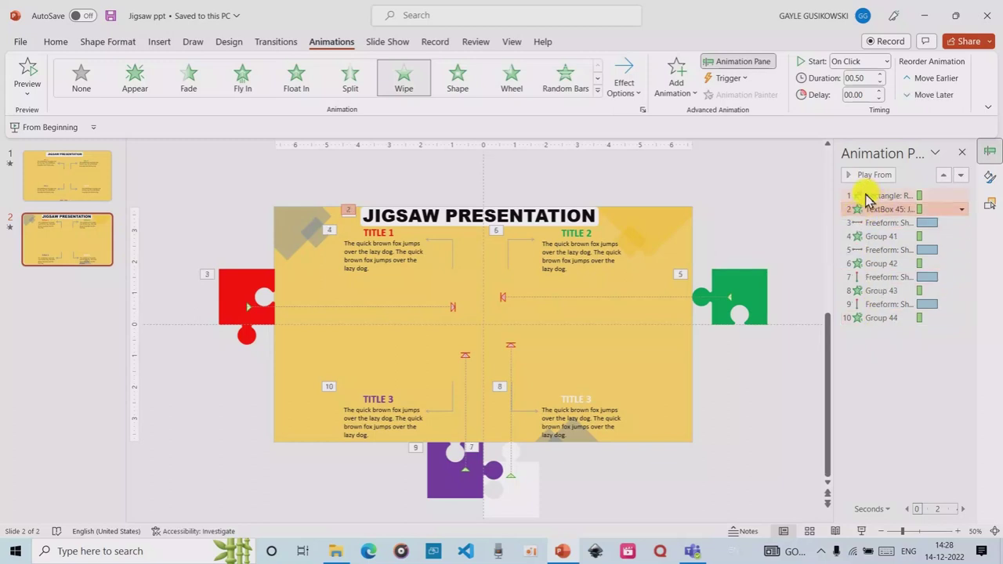
- Set the bar to start With Previous and the title After Previous, then preview
left_click(866, 195)
left_click(885, 61)
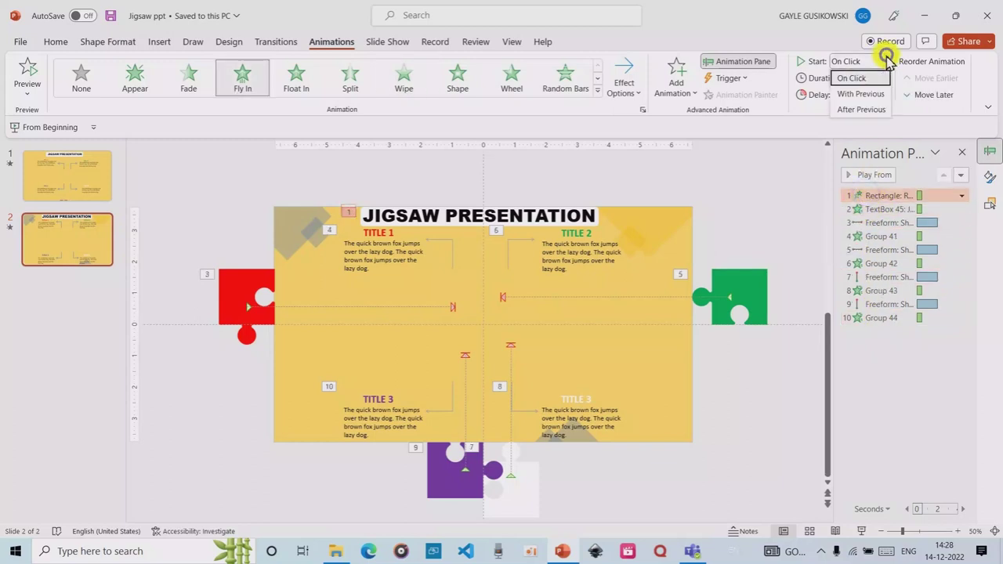
left_click(859, 94)
left_click(879, 209)
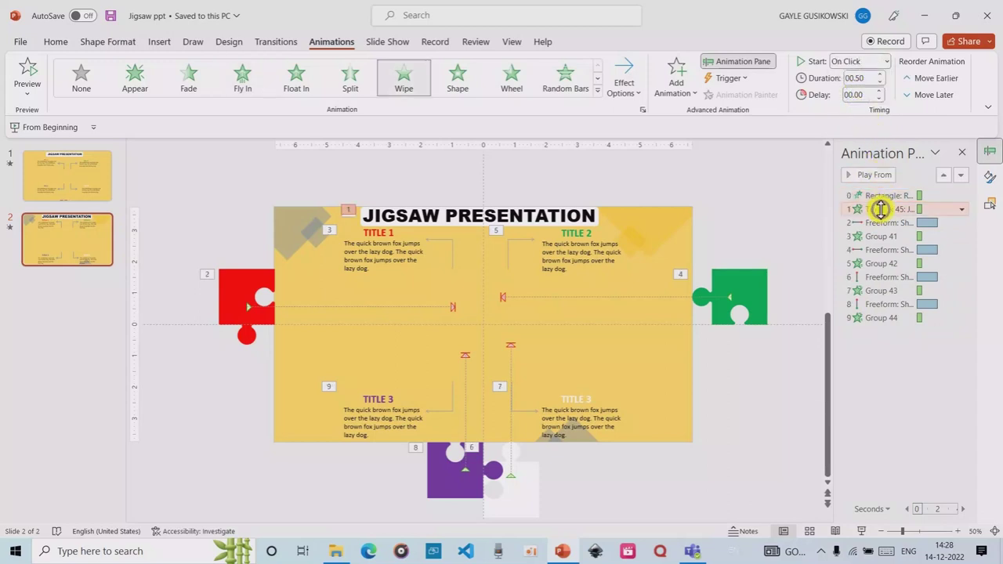
left_click(886, 61)
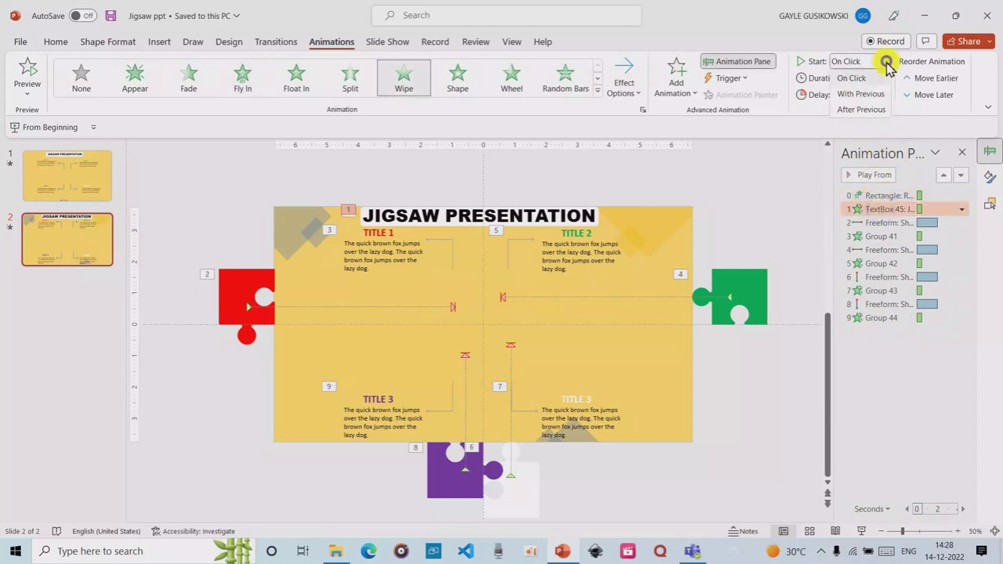
left_click(862, 110)
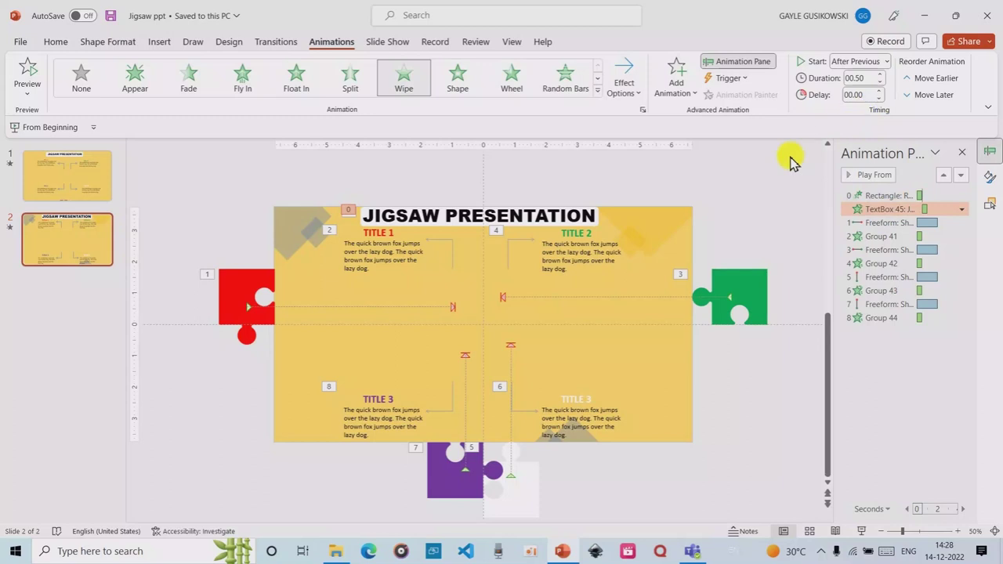
left_click(848, 175)
left_click(847, 177)
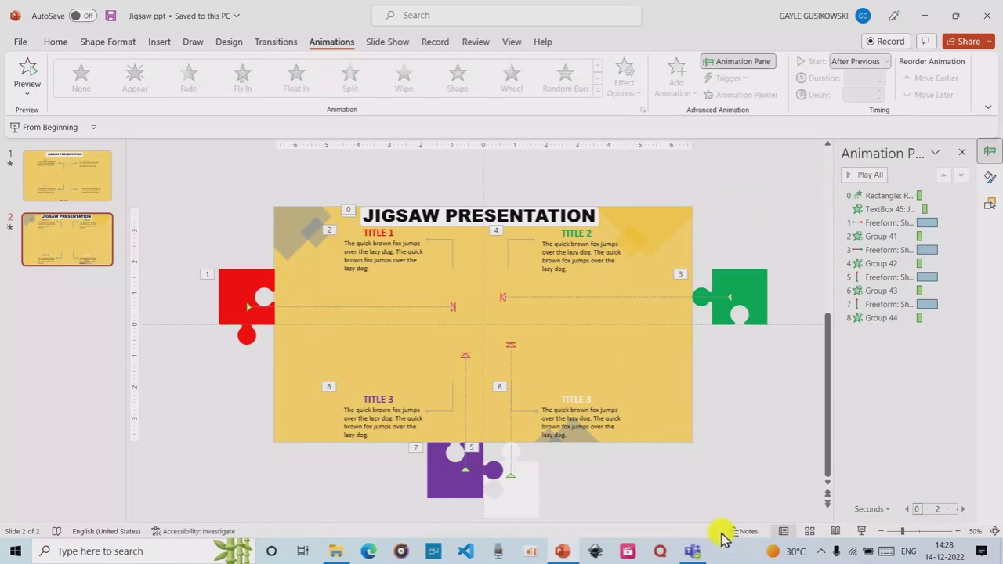
left_click(862, 531)
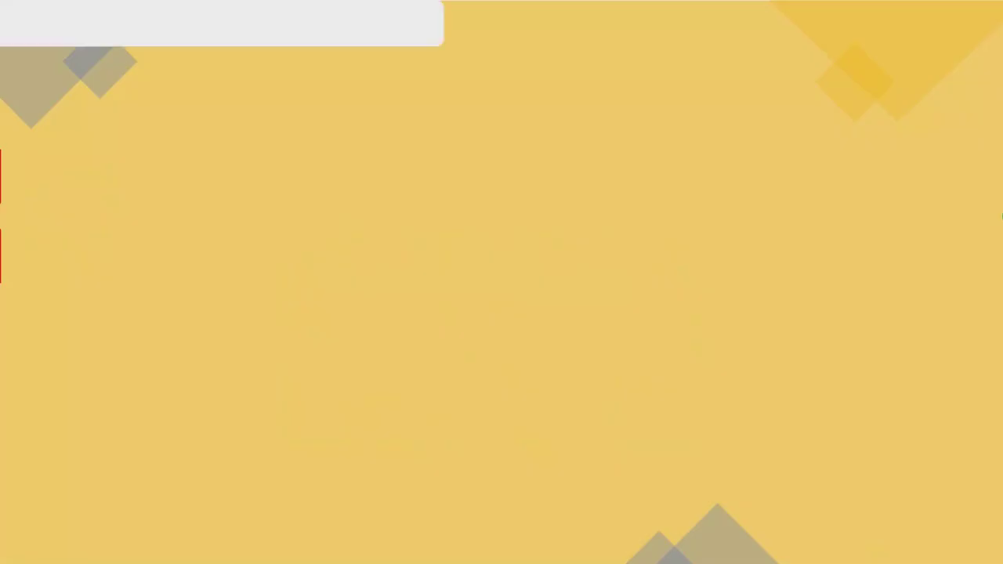
left_click(638, 345)
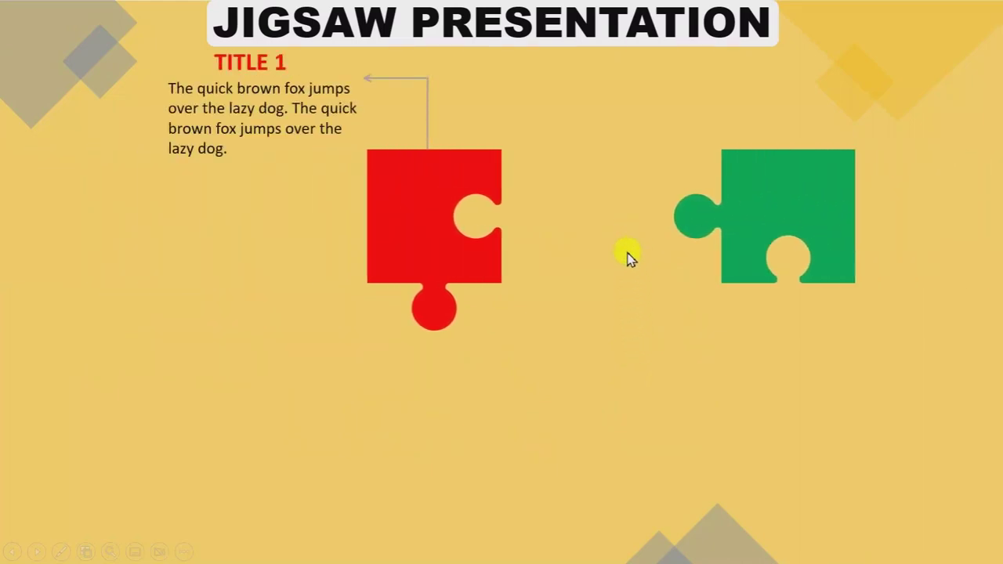
left_click(682, 218)
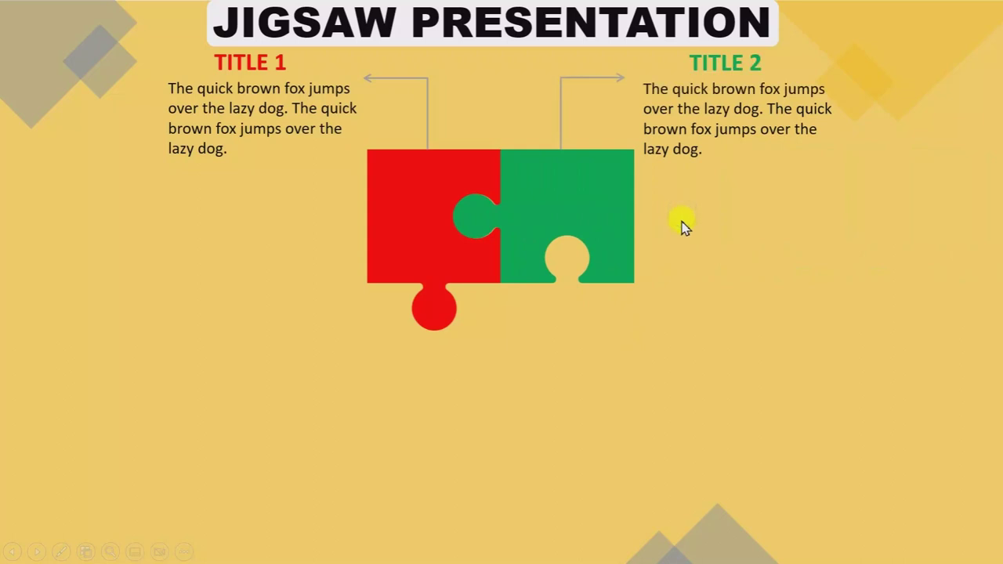
left_click(709, 298)
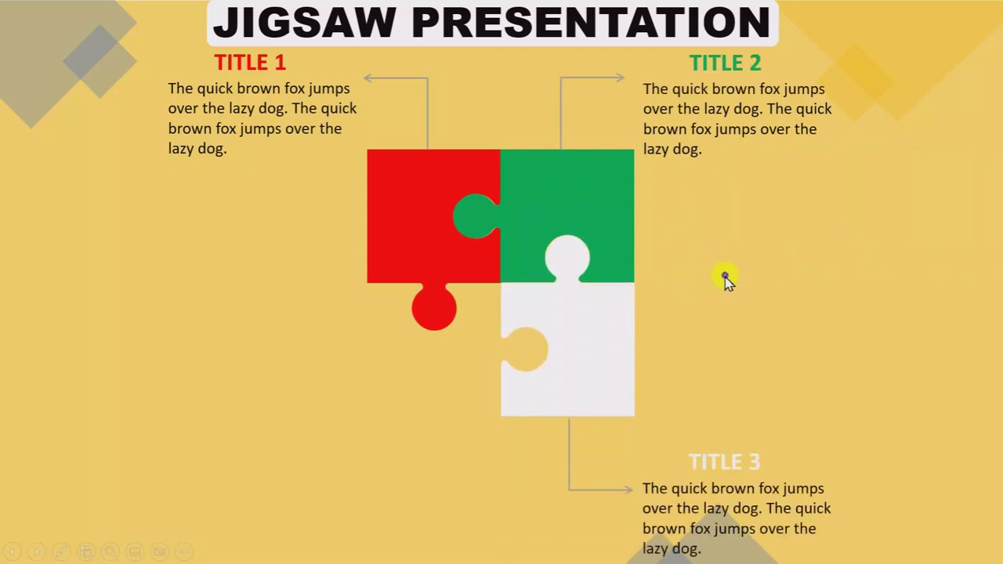
left_click(724, 278)
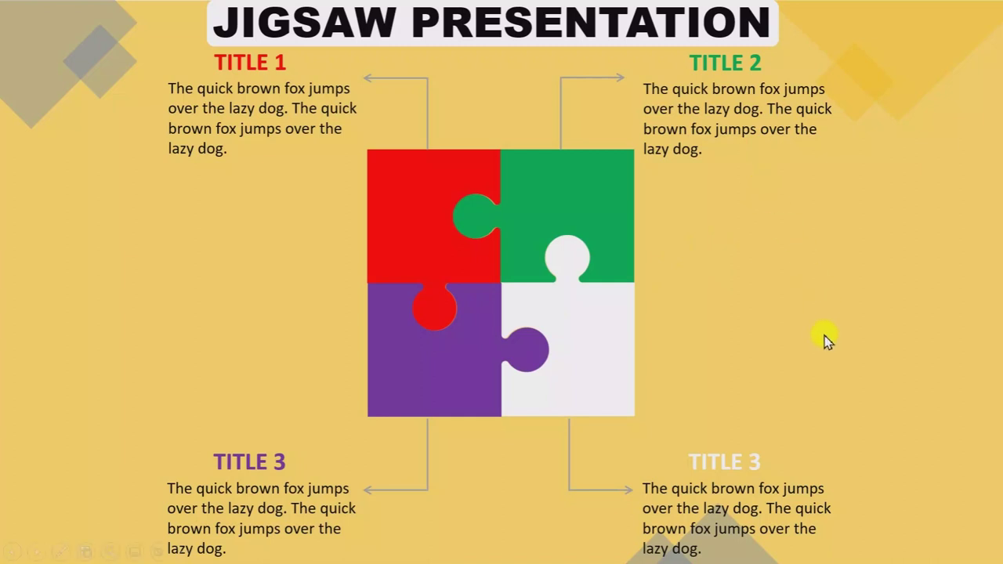
key("Escape")
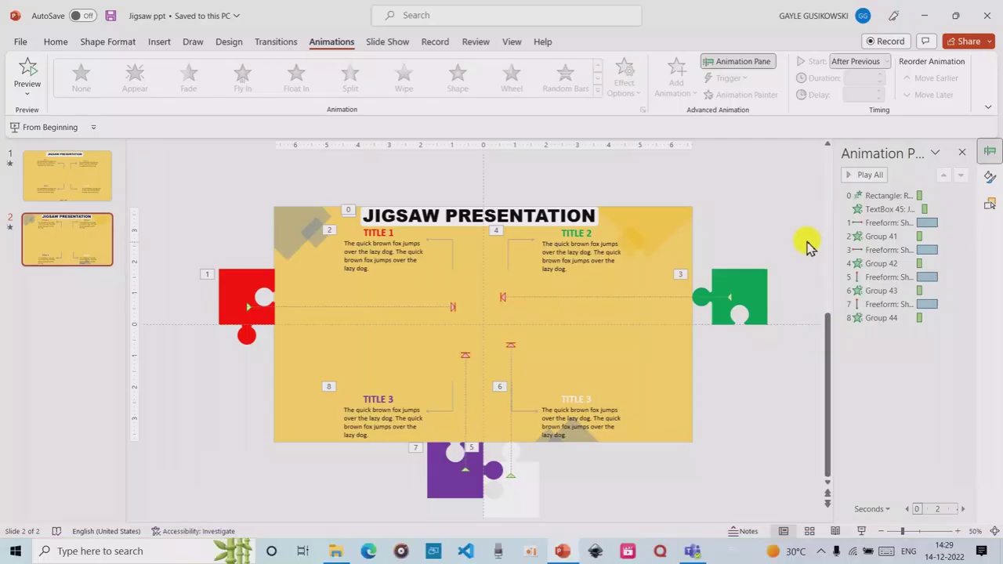